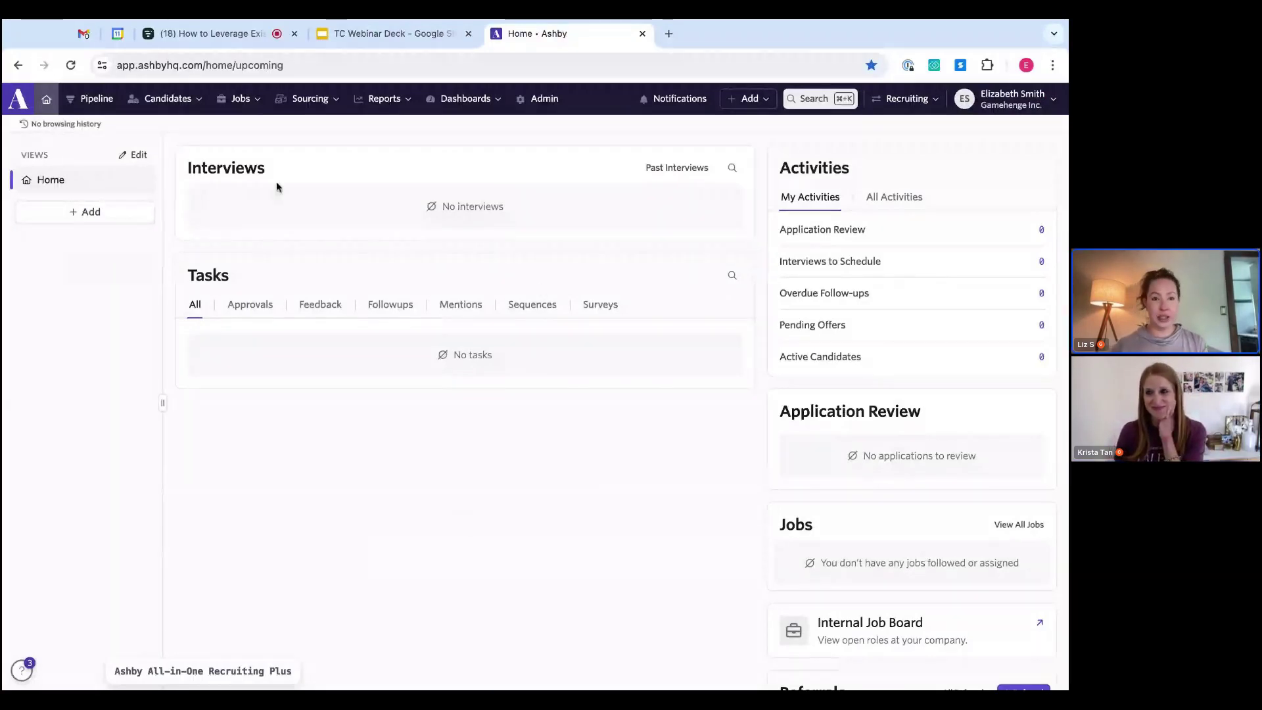
# Glance at the Livestorm webinar tab, then start a new Ashby candidate search (5,595 results).
pyautogui.click(213, 33)
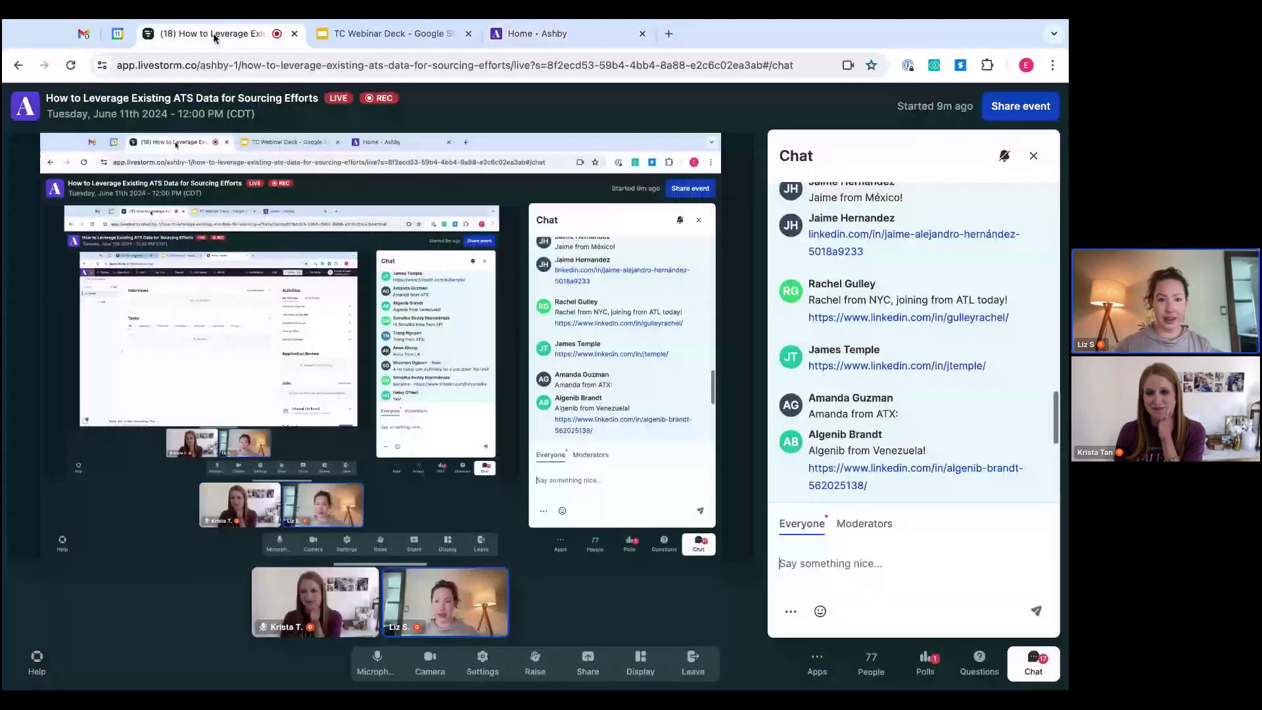
pyautogui.click(526, 33)
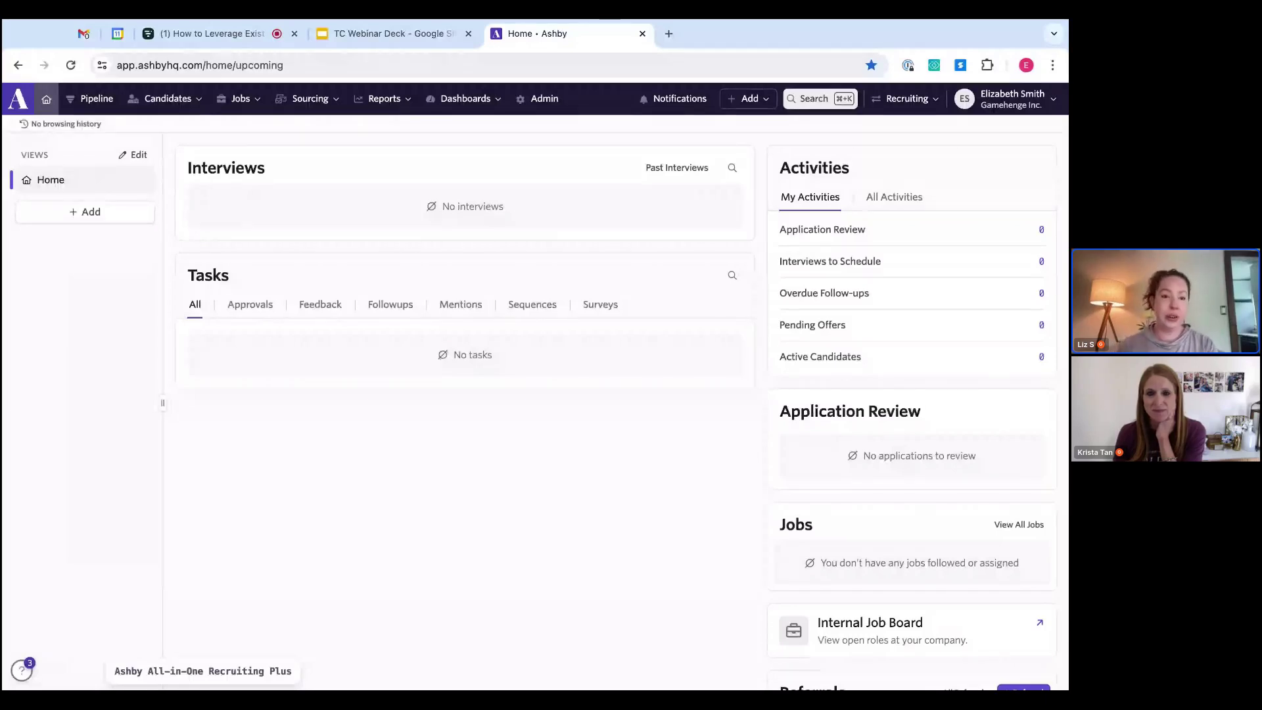
pyautogui.moveTo(164, 100)
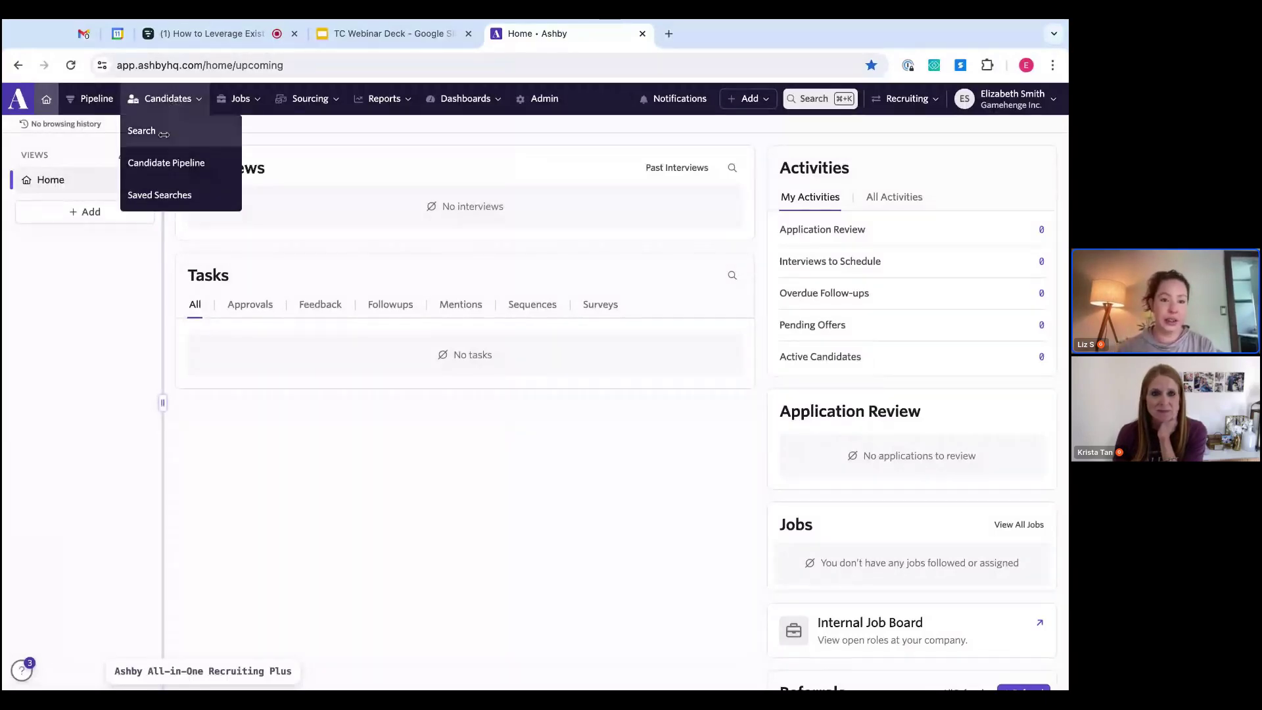
pyautogui.click(151, 131)
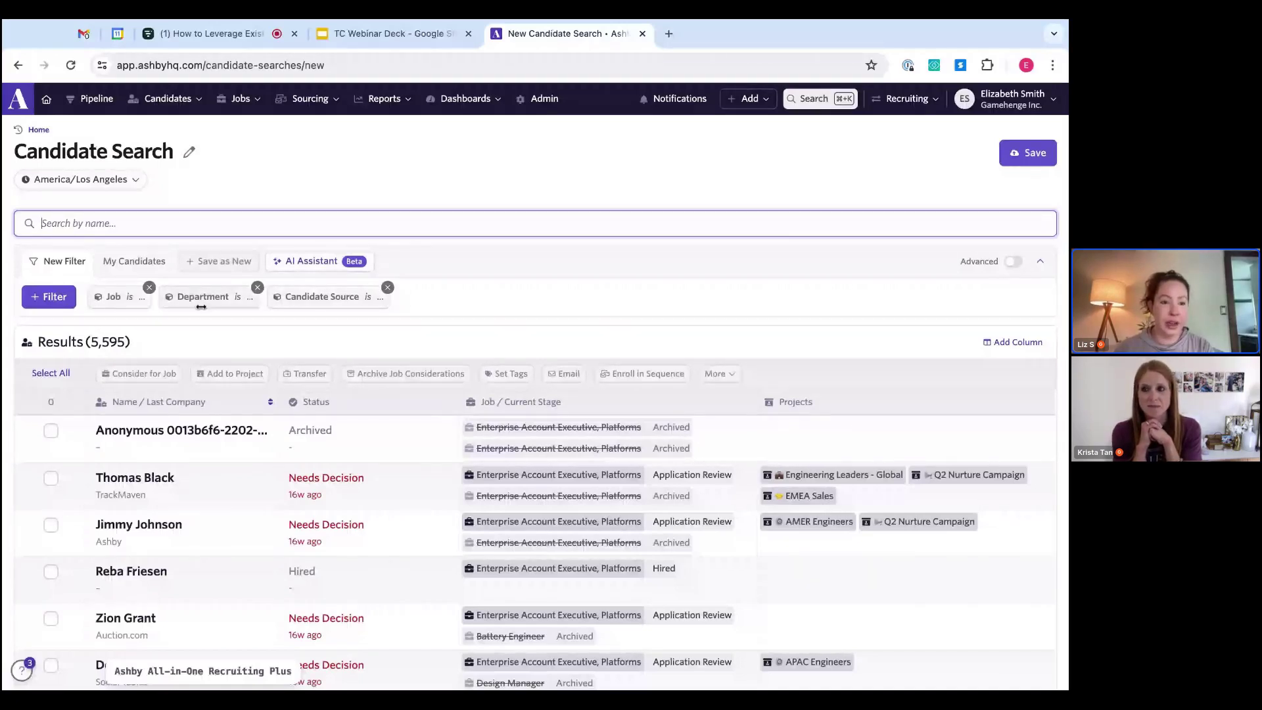
# Search filter fields for 'Hiring Eve', clear it, and bring up the AI Assistant (Beta) prompt.
pyautogui.click(55, 297)
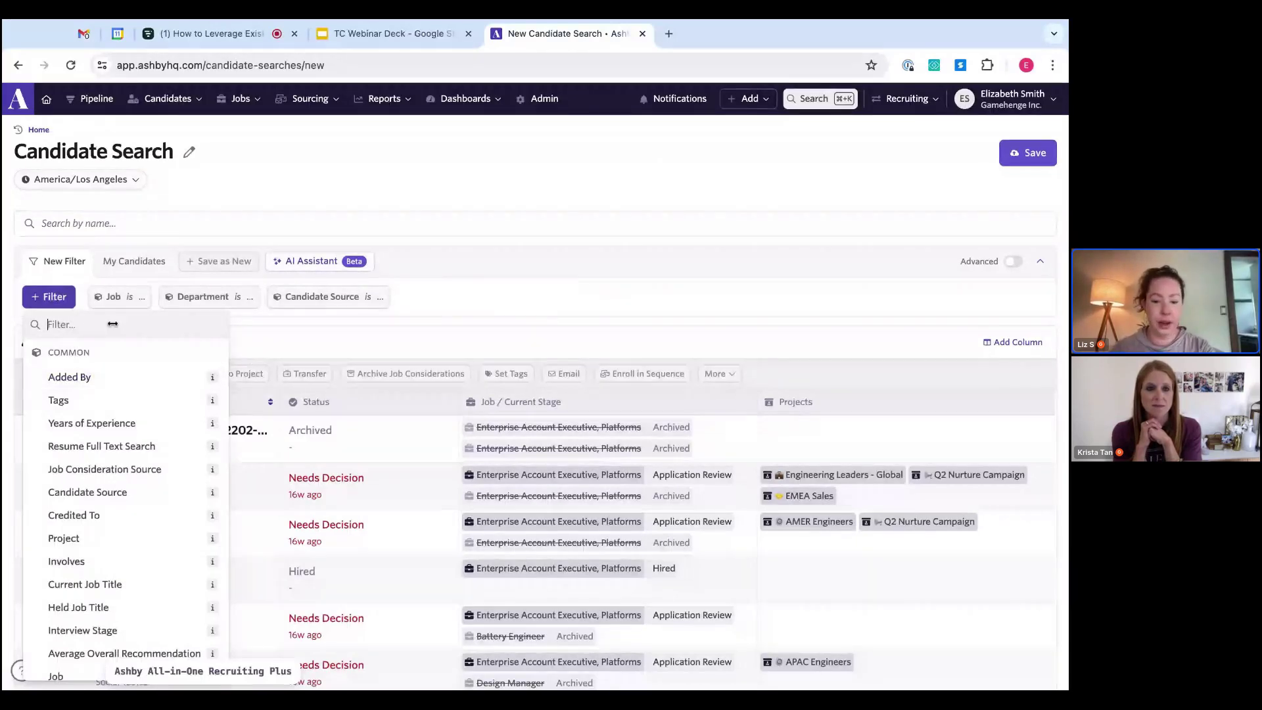
pyautogui.write('Hiring Eve')
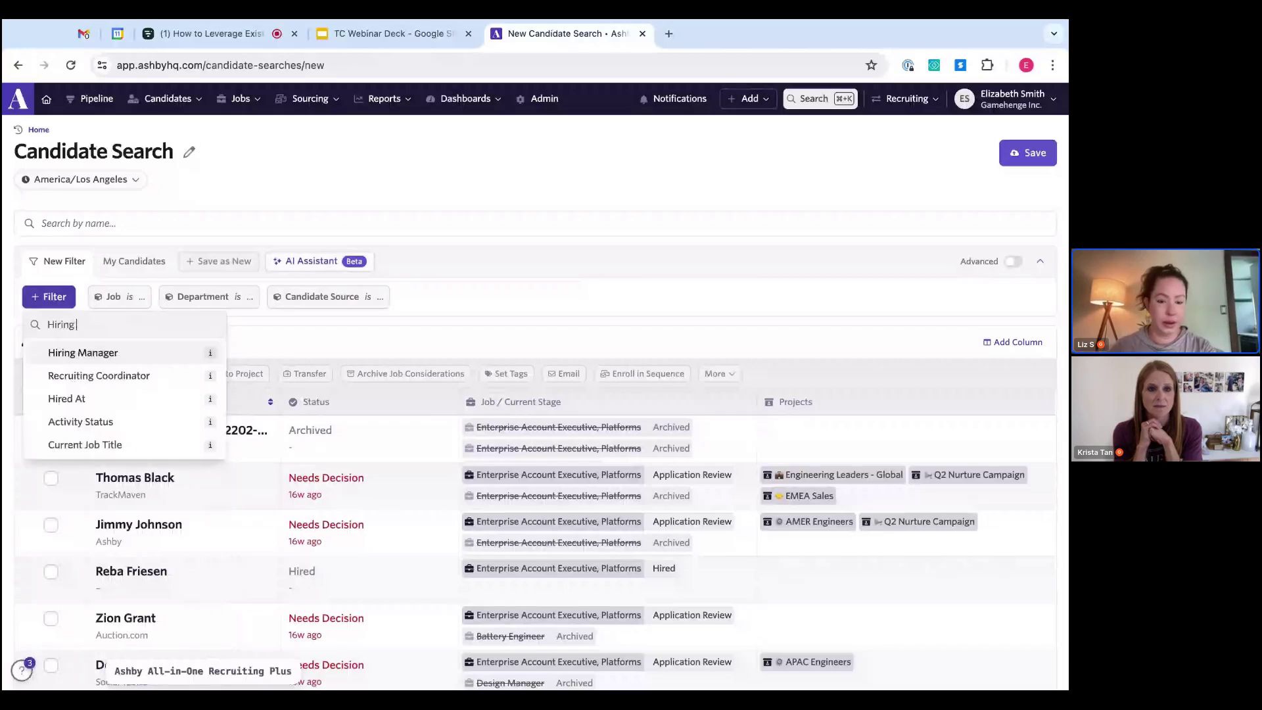
pyautogui.press('BackSpace')
pyautogui.press('BackSpace')
pyautogui.press('BackSpace')
pyautogui.press('BackSpace')
pyautogui.press('BackSpace')
pyautogui.press('BackSpace')
pyautogui.press('BackSpace')
pyautogui.press('BackSpace')
pyautogui.press('BackSpace')
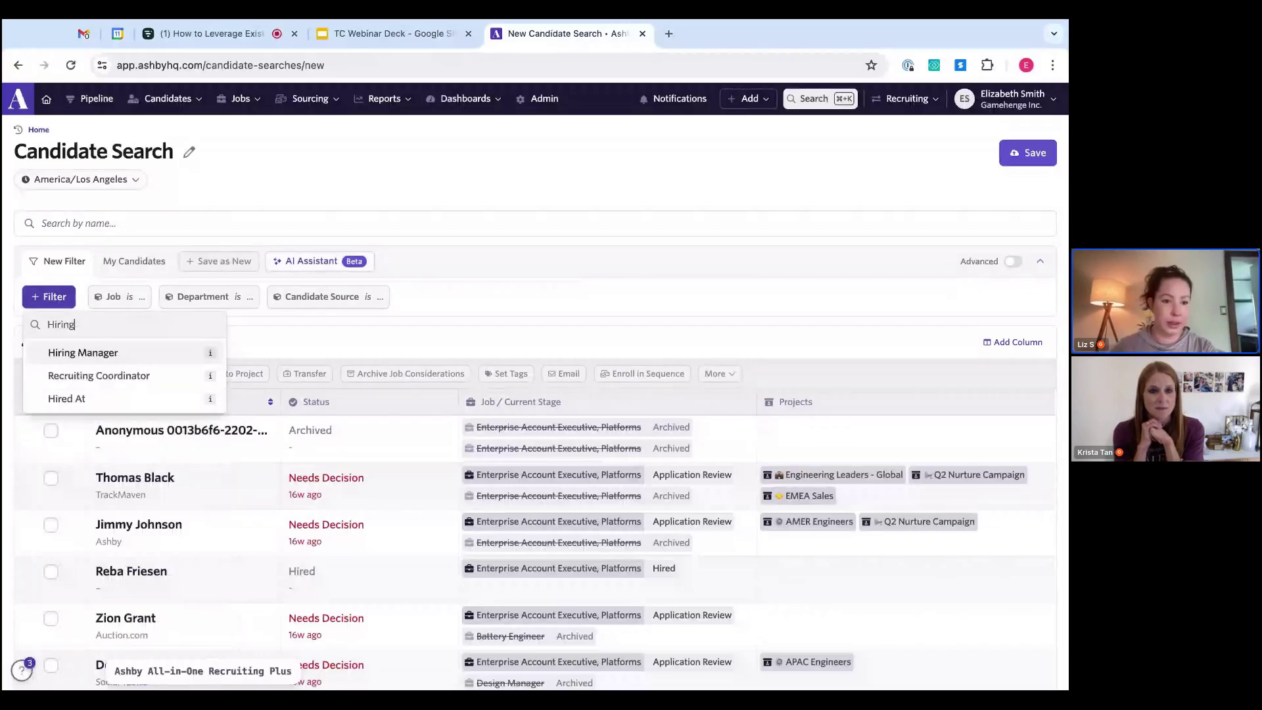
pyautogui.press('BackSpace')
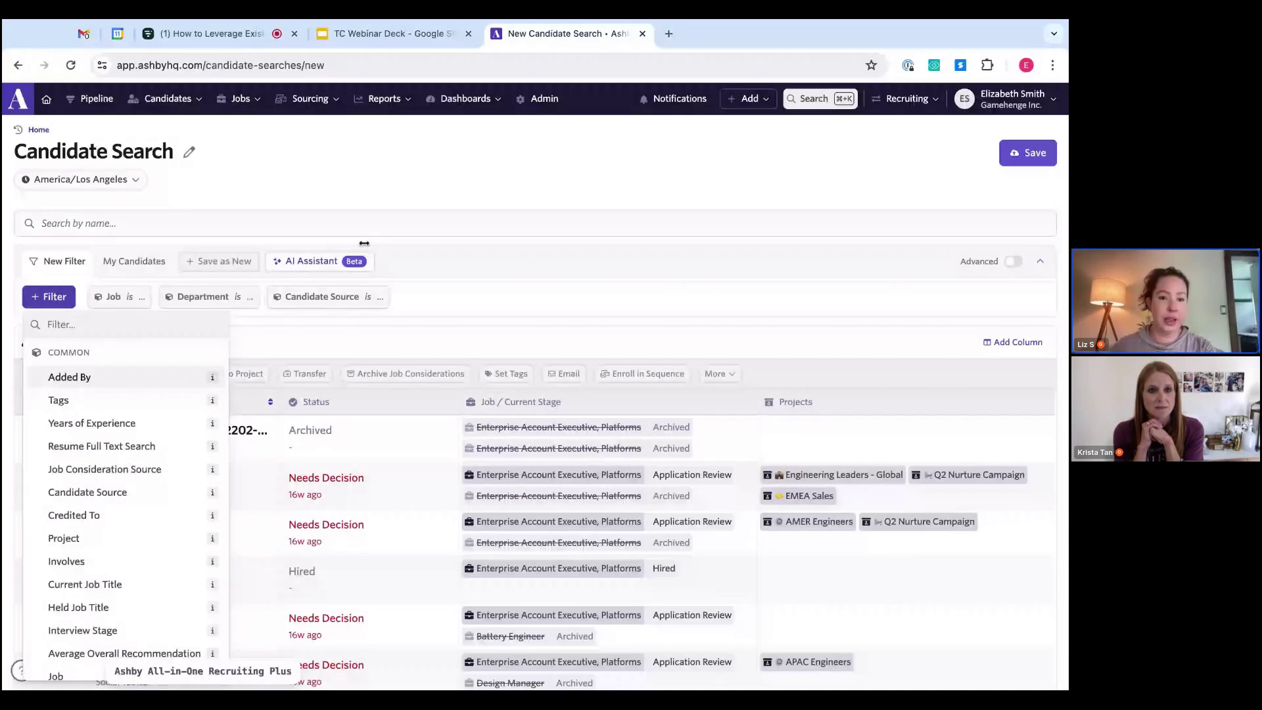
pyautogui.press('Escape')
pyautogui.click(314, 262)
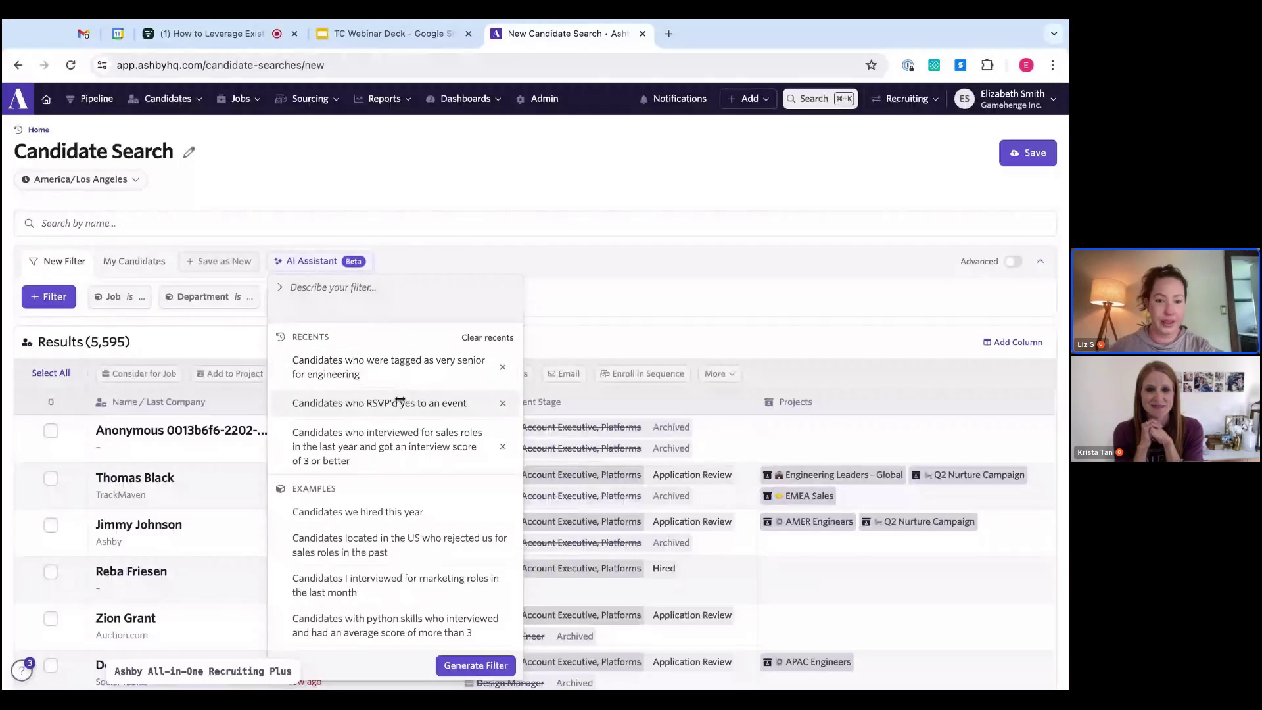
# Generate an AI filter from the recent 'Candidates who RSVP'd yes to an event' query.
pyautogui.click(399, 403)
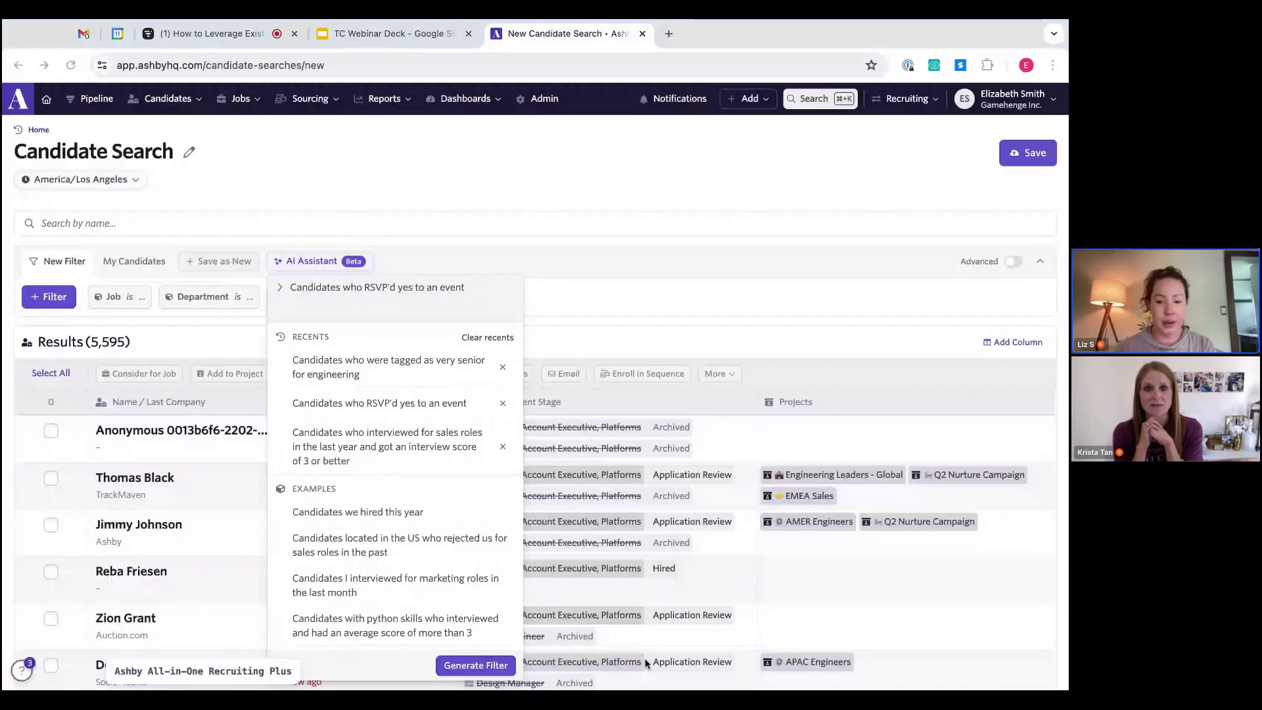
pyautogui.click(490, 665)
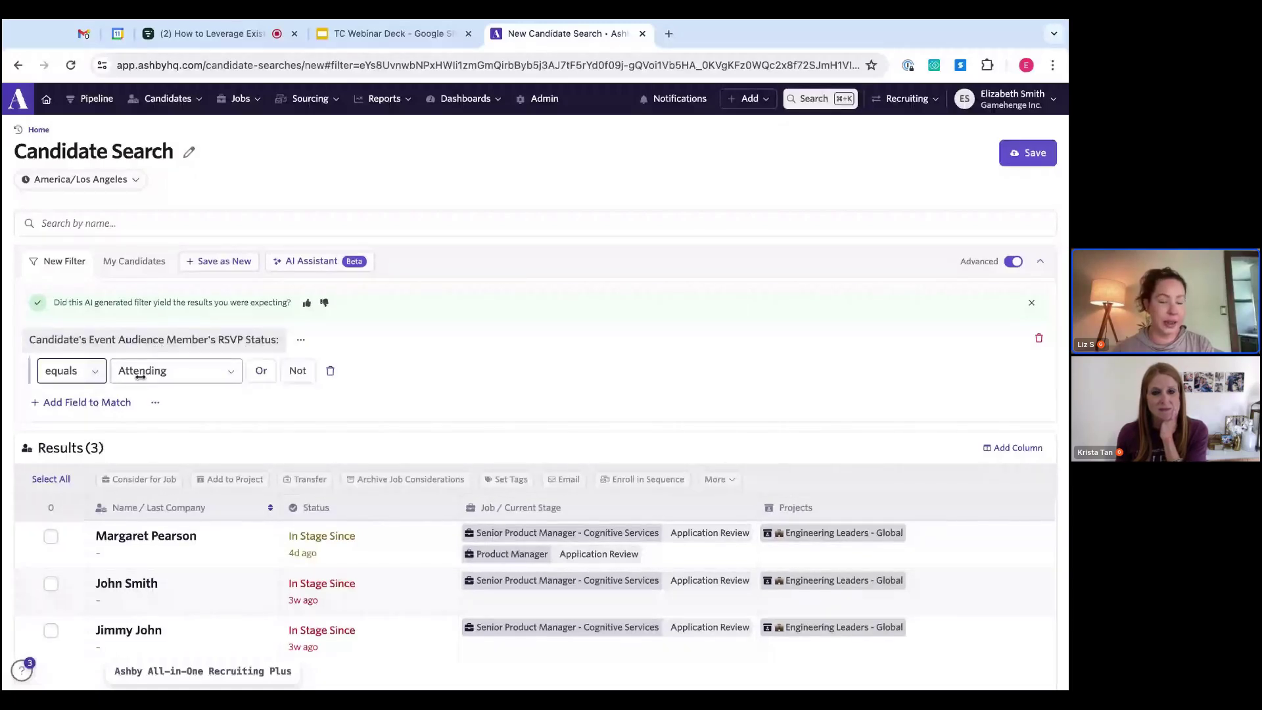
pyautogui.scroll(-2, 407, 408)
pyautogui.scroll(-2, 406, 408)
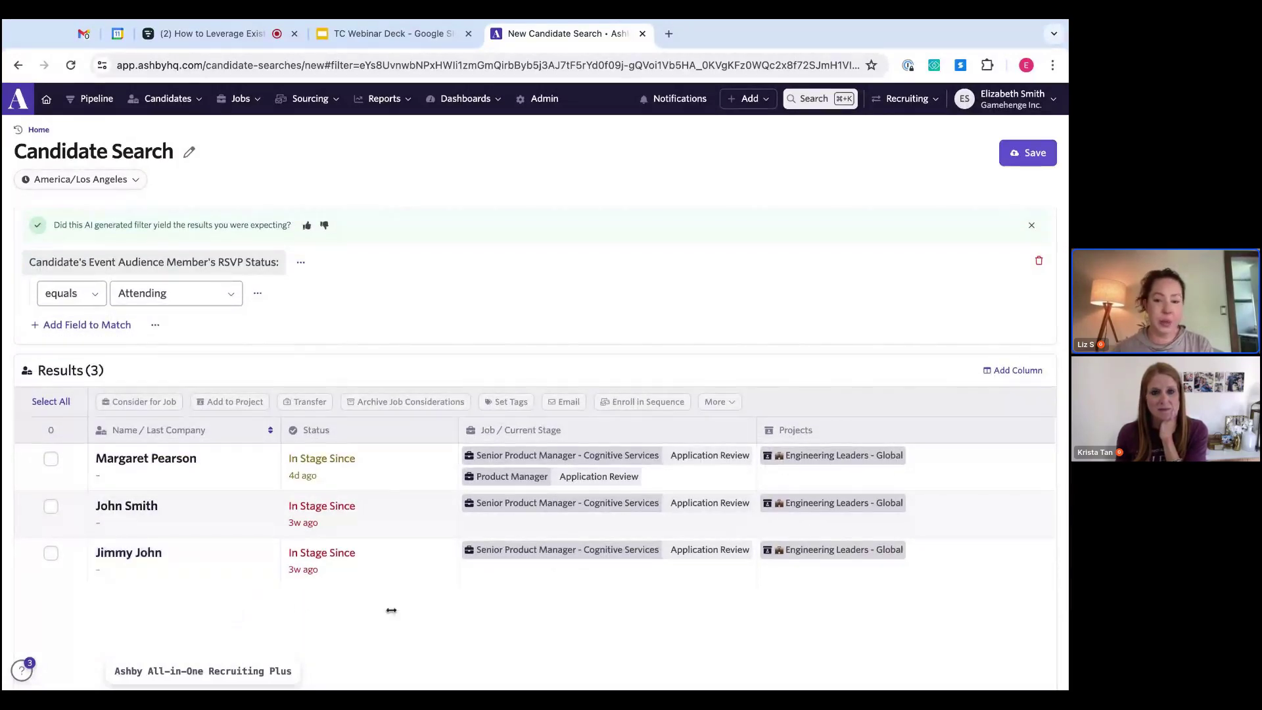
# Select all three matching candidates, then delete the RSVP Status 'Attending' filter.
pyautogui.scroll(1, 391, 610)
pyautogui.scroll(1, 391, 610)
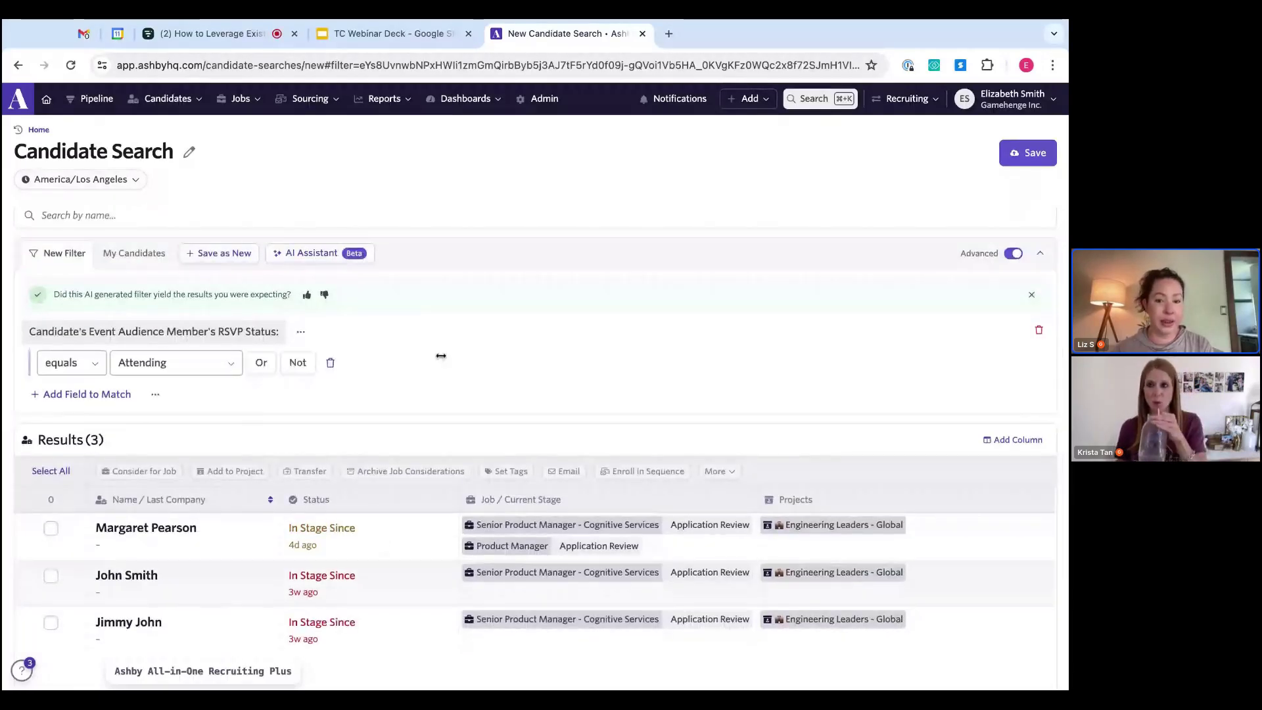
pyautogui.click(313, 100)
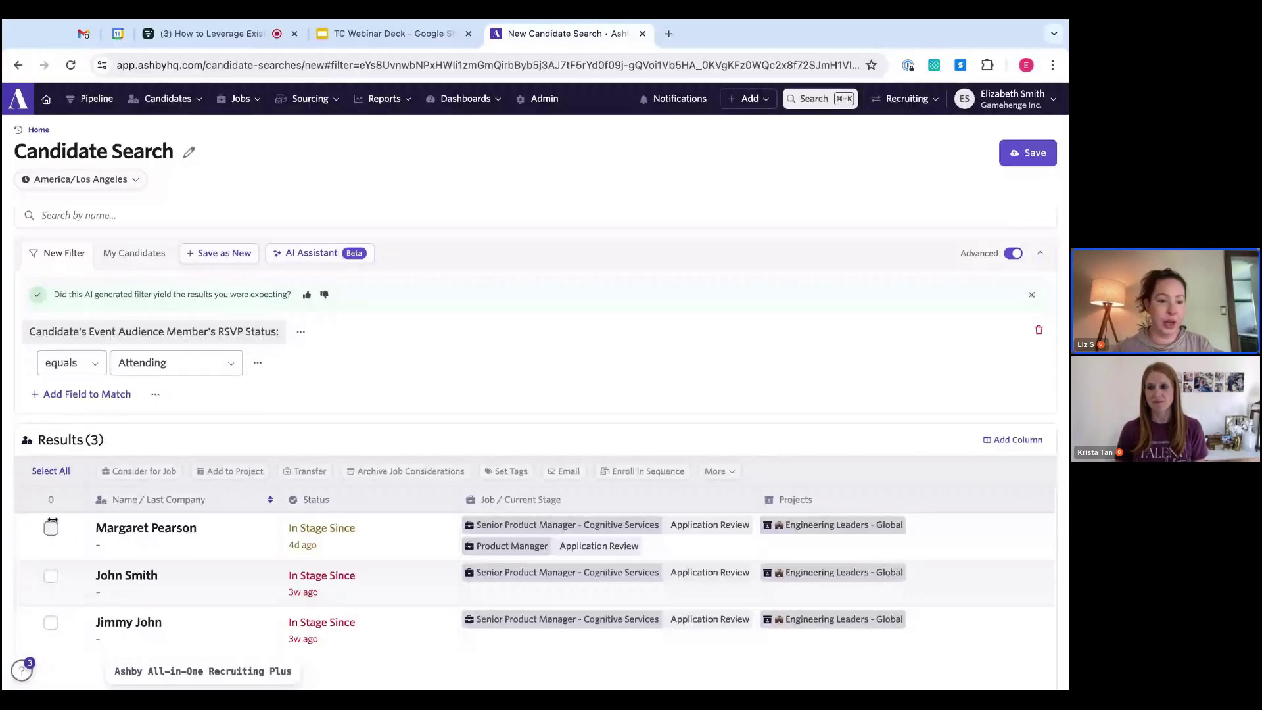
pyautogui.click(51, 472)
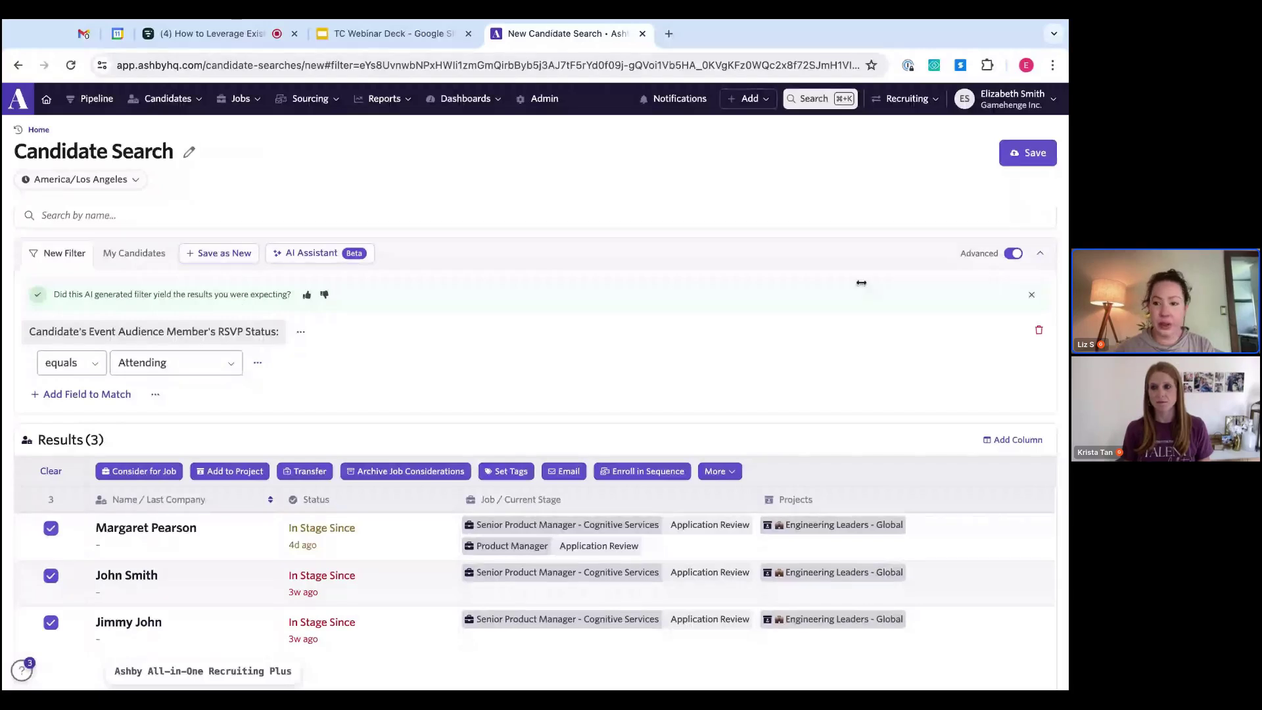
pyautogui.click(1037, 330)
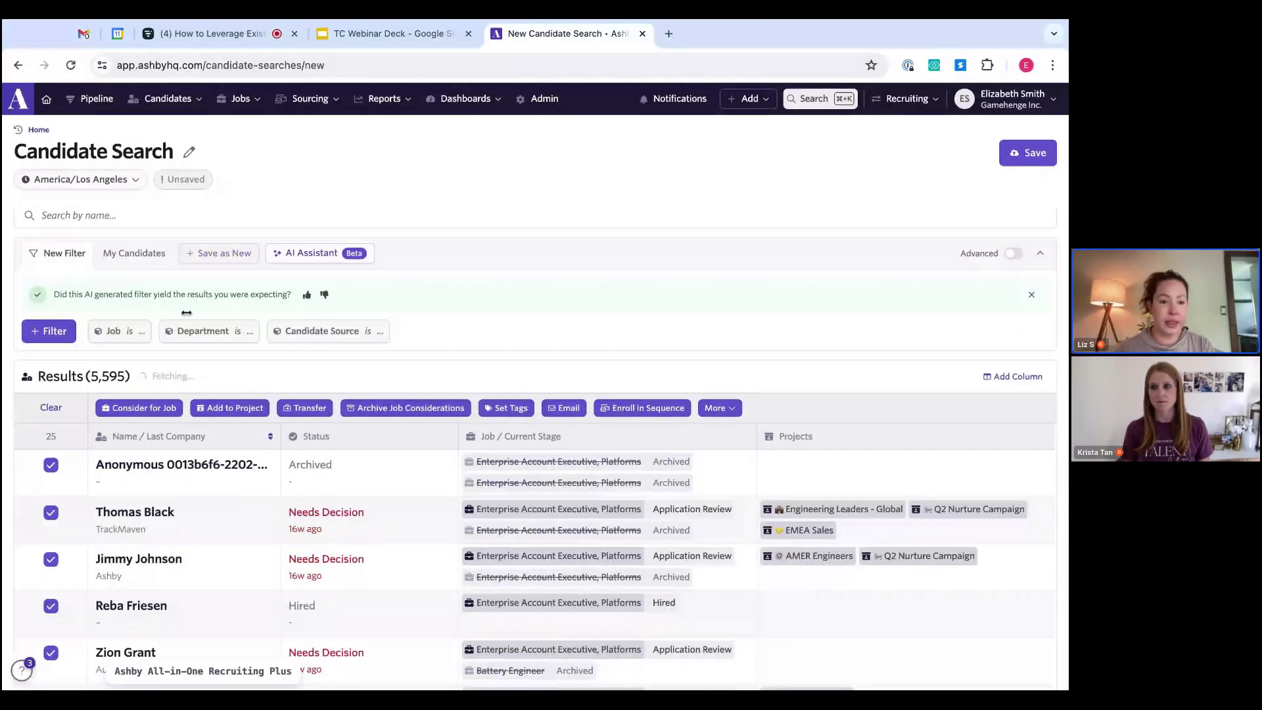
# Filter the job to Enterprise Account Executive, Platforms and deselect the checked candidates.
pyautogui.click(117, 331)
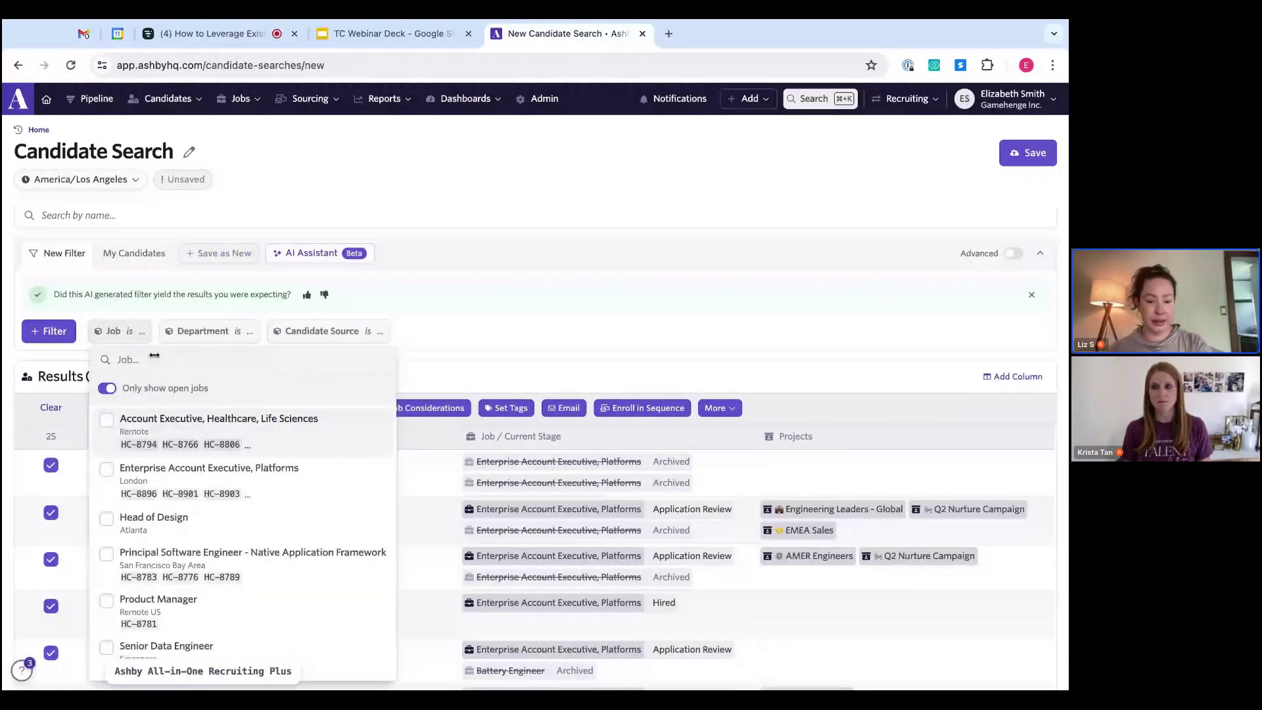
pyautogui.write('A')
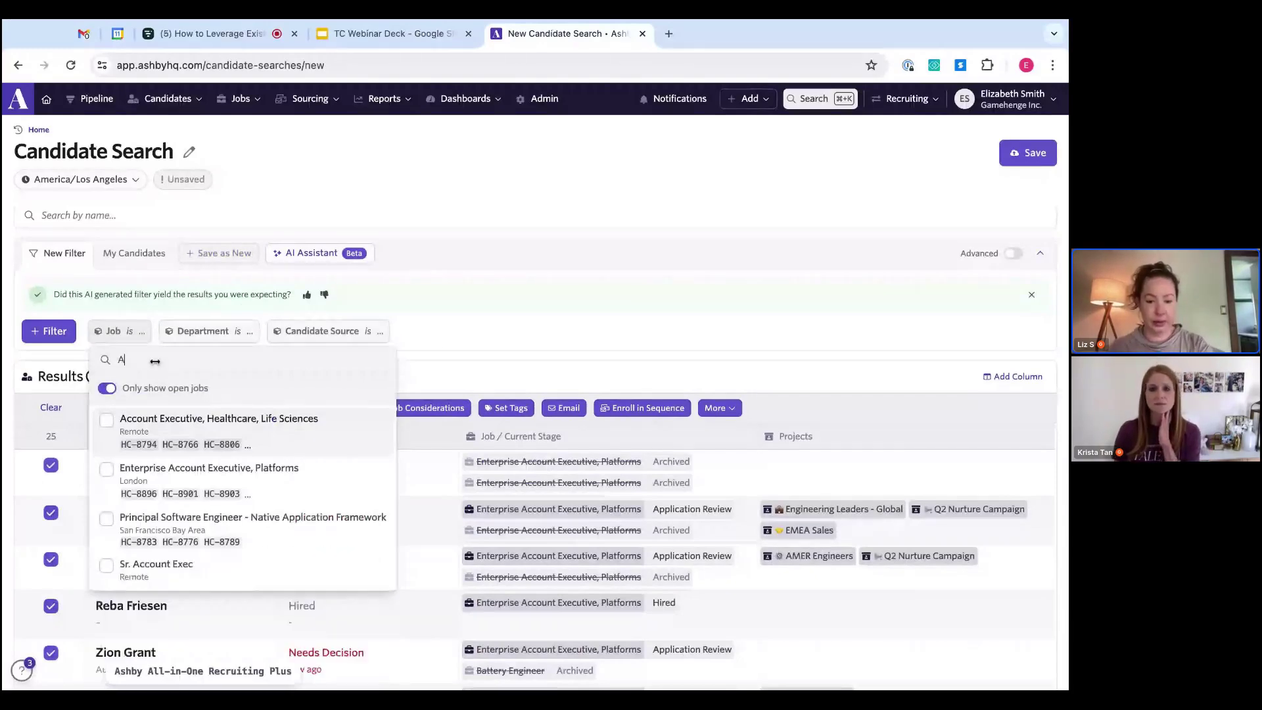
pyautogui.write('ccount')
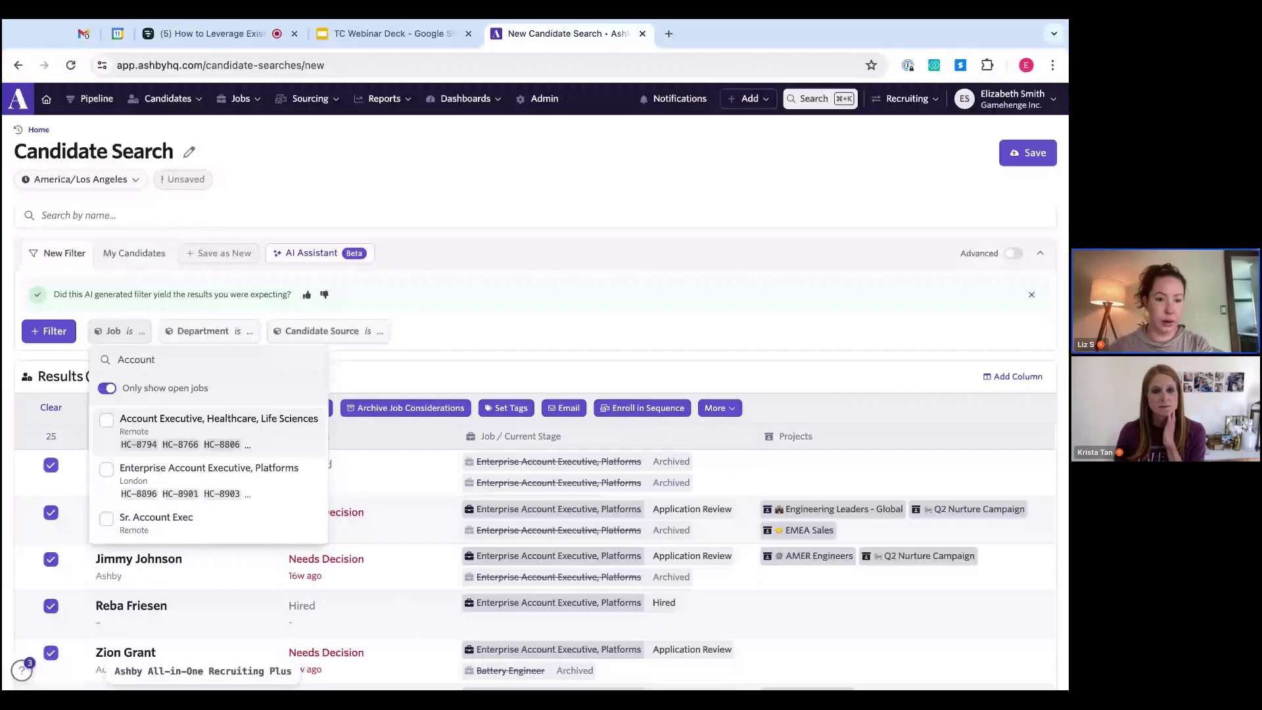
pyautogui.click(129, 467)
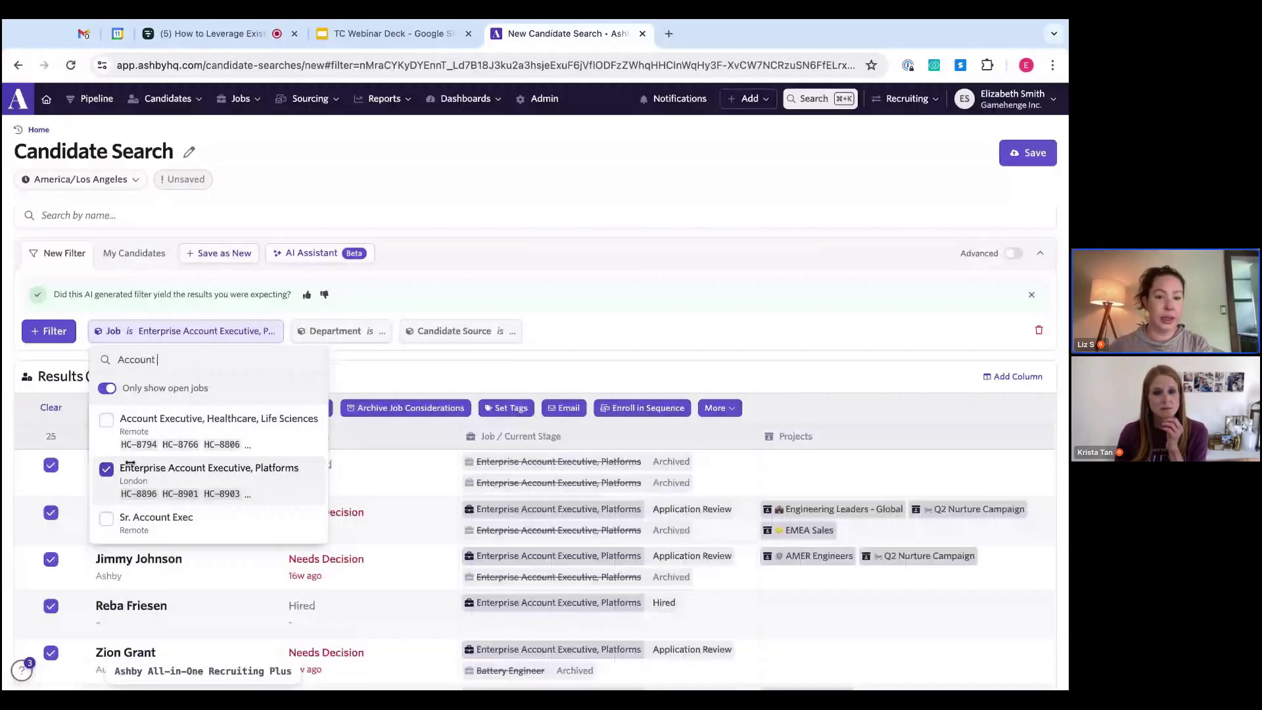
pyautogui.click(43, 407)
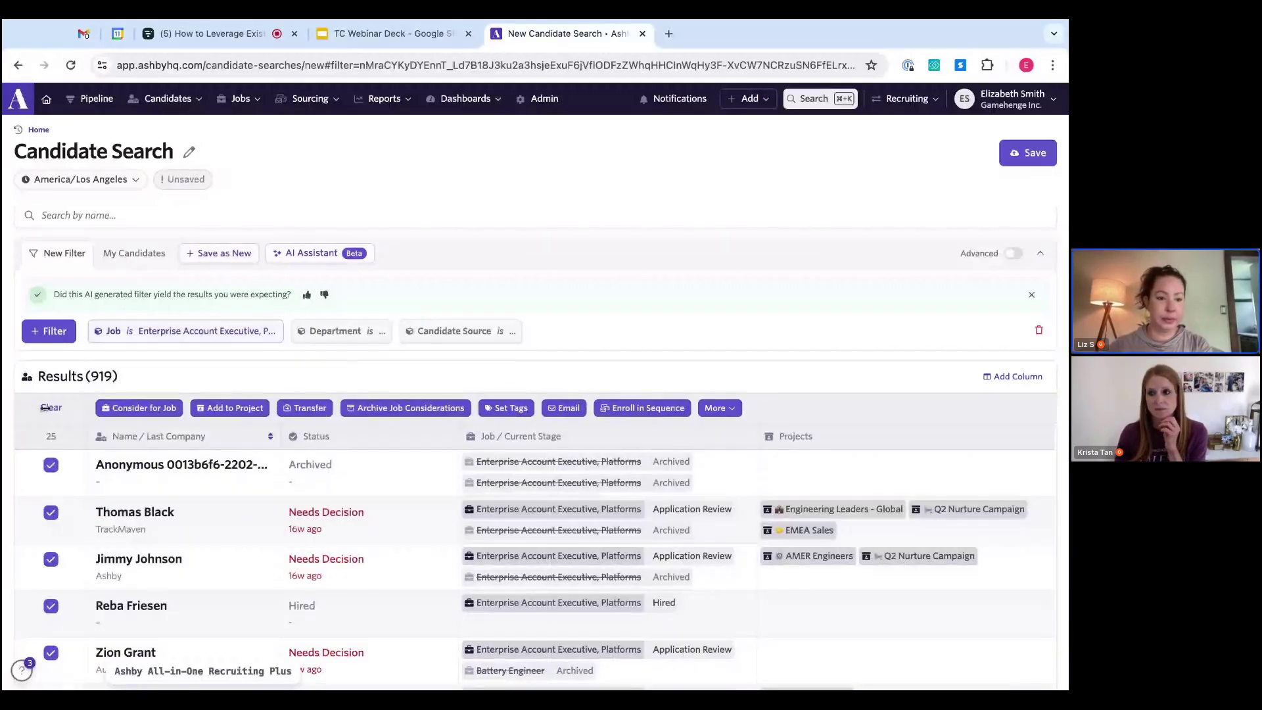
pyautogui.click(47, 408)
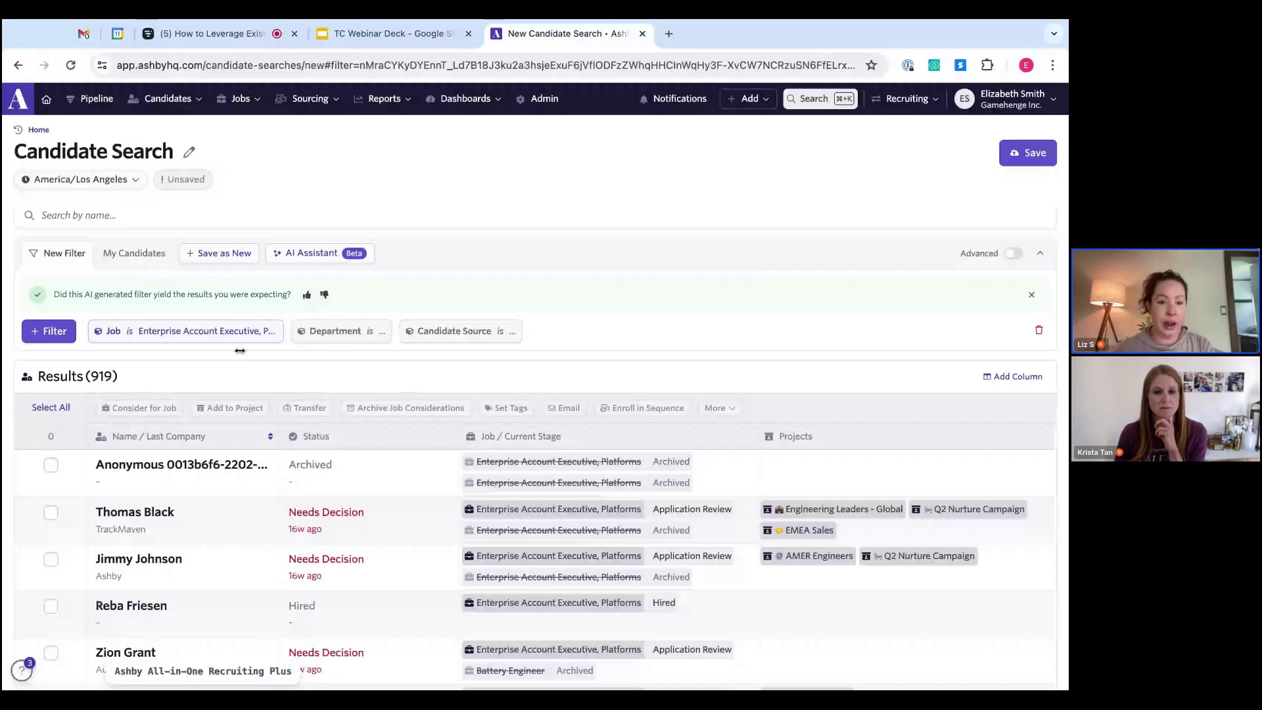
# Add an Average Overall Recommendation filter ranging from 2 to 4.
pyautogui.click(53, 331)
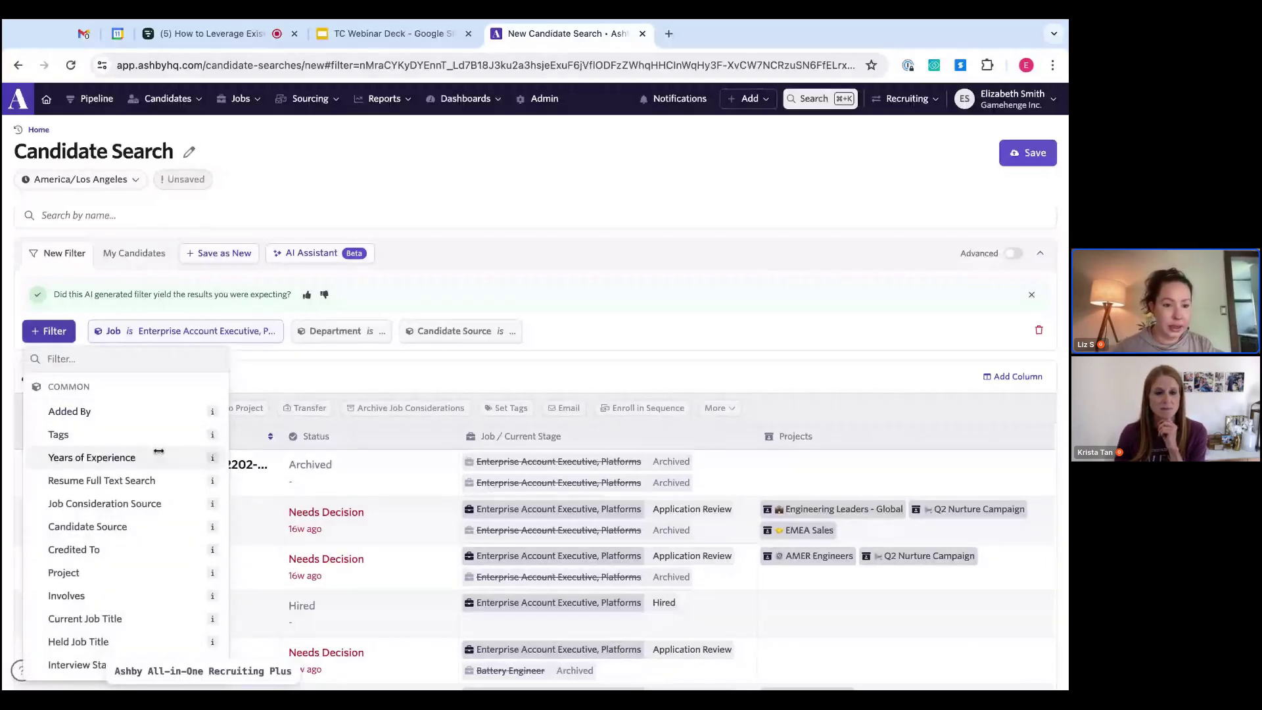
pyautogui.scroll(-2, 158, 451)
pyautogui.scroll(-1, 158, 451)
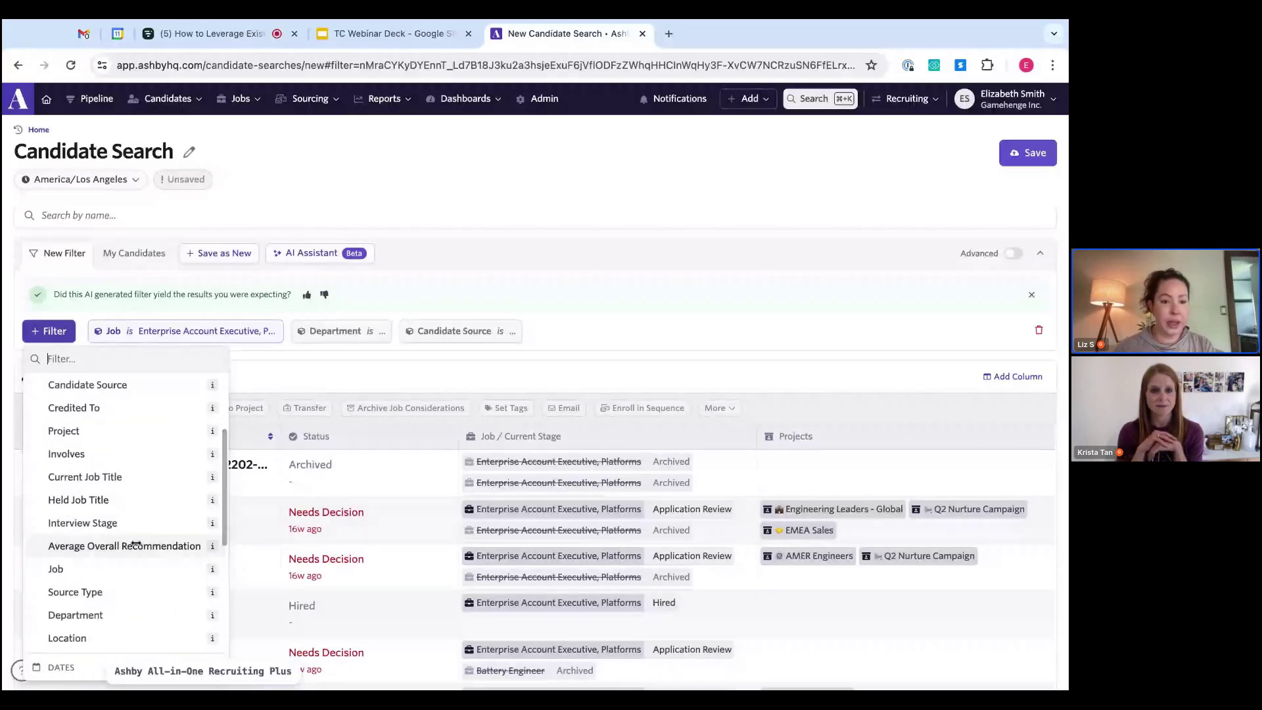
pyautogui.click(135, 546)
pyautogui.write('2')
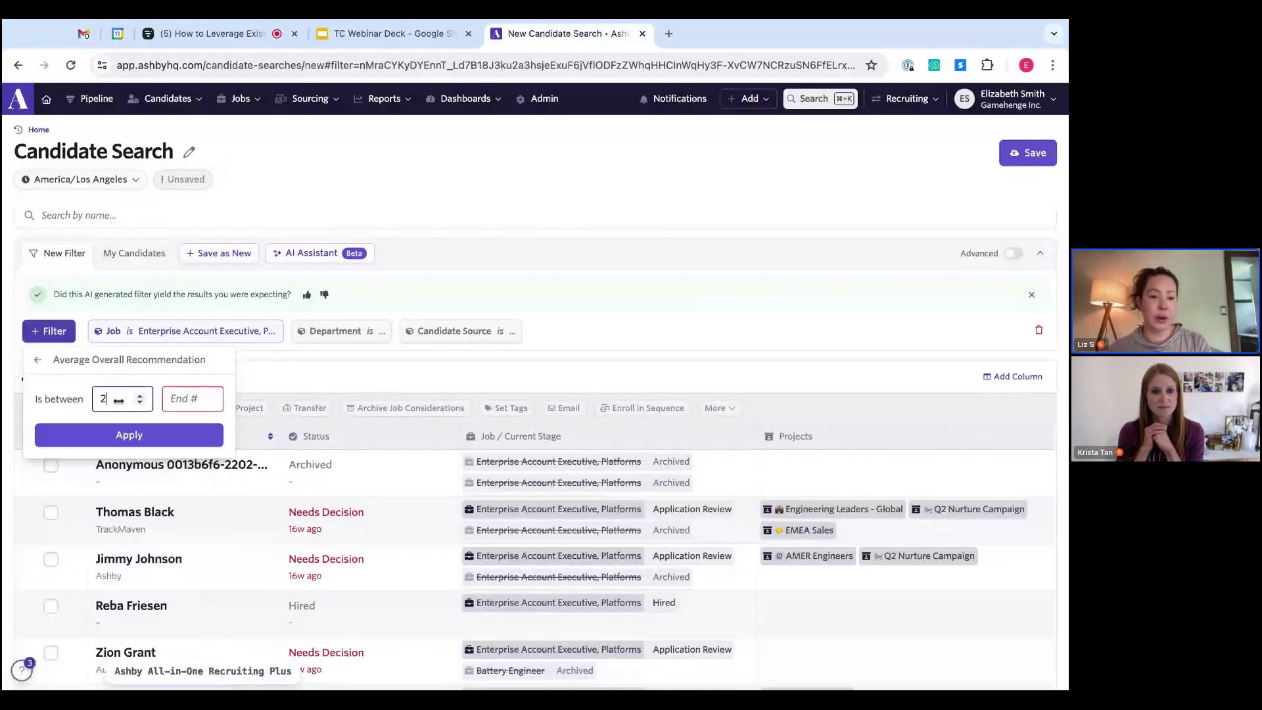
pyautogui.click(207, 406)
pyautogui.write('4')
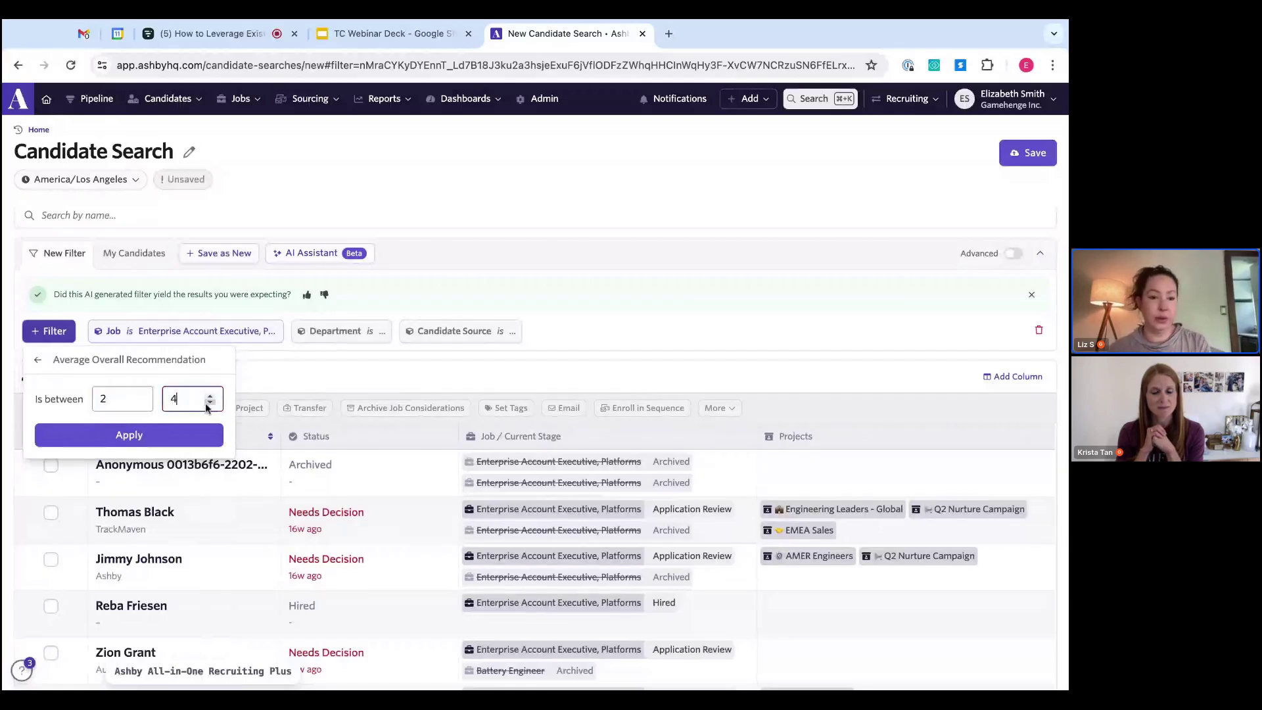
pyautogui.click(174, 433)
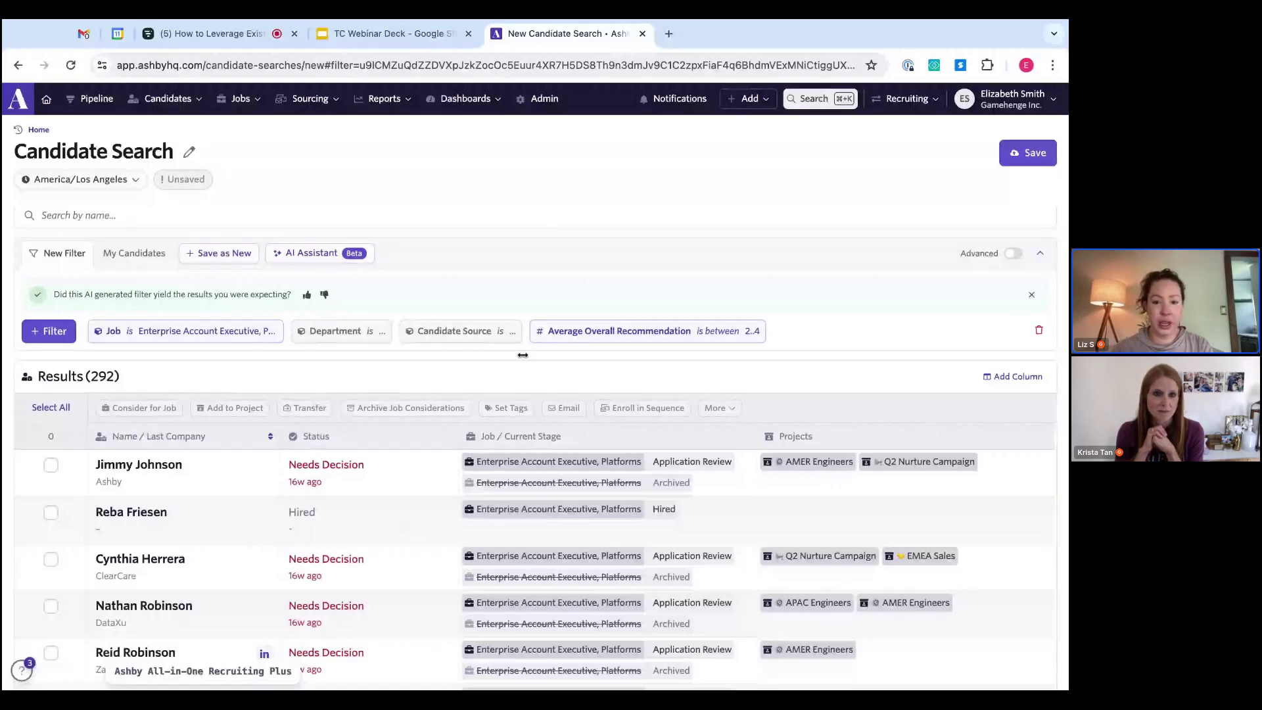
# Raise the recommendation range's lower bound to 3, leaving 108 results.
pyautogui.click(732, 333)
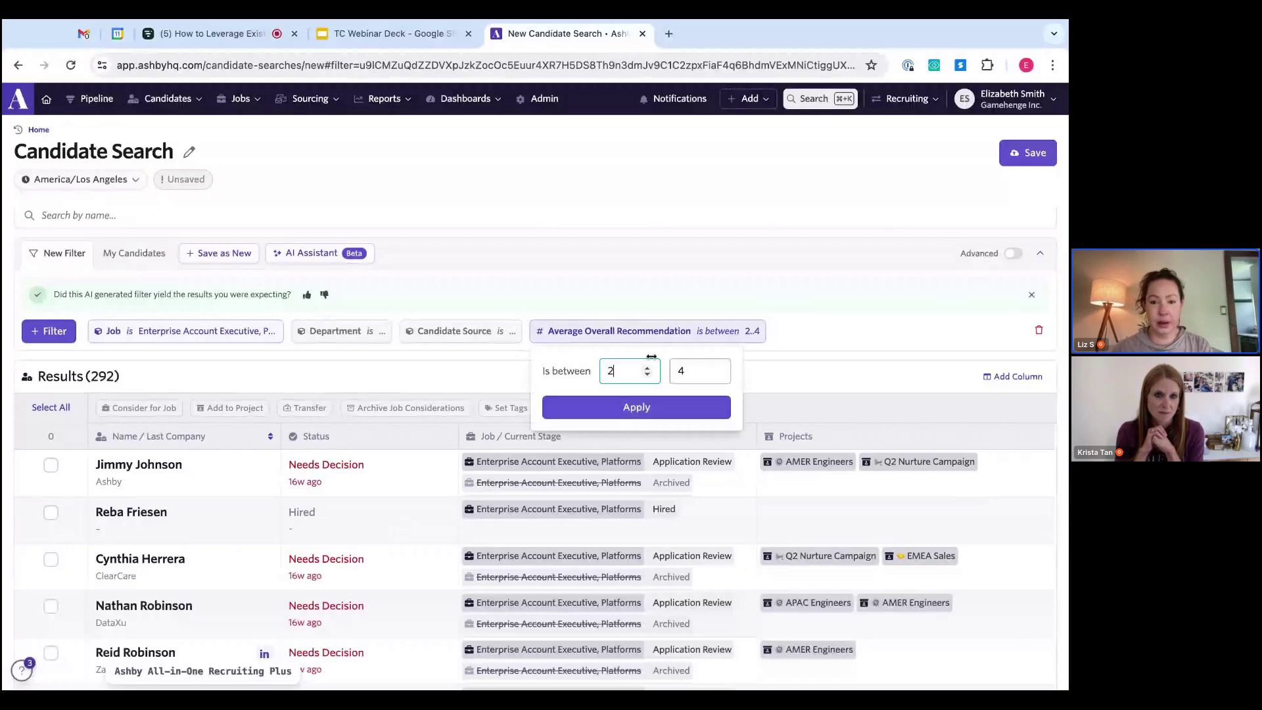
pyautogui.click(647, 367)
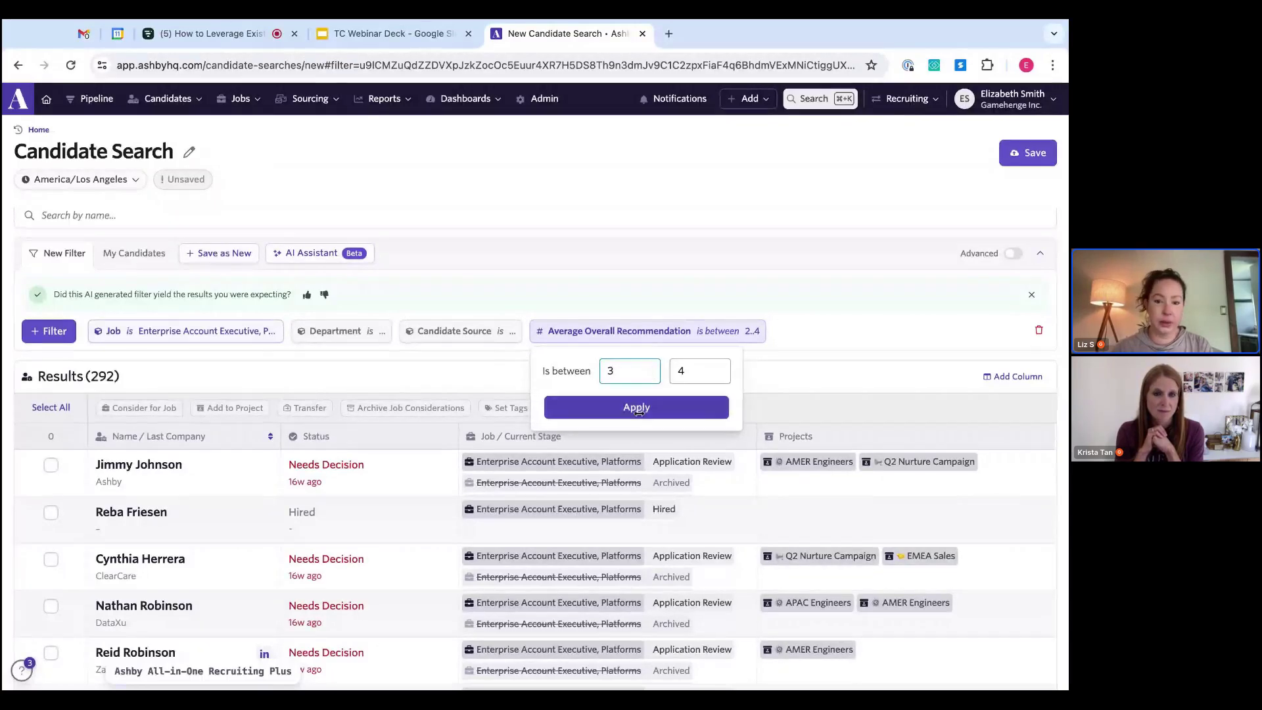
pyautogui.click(636, 407)
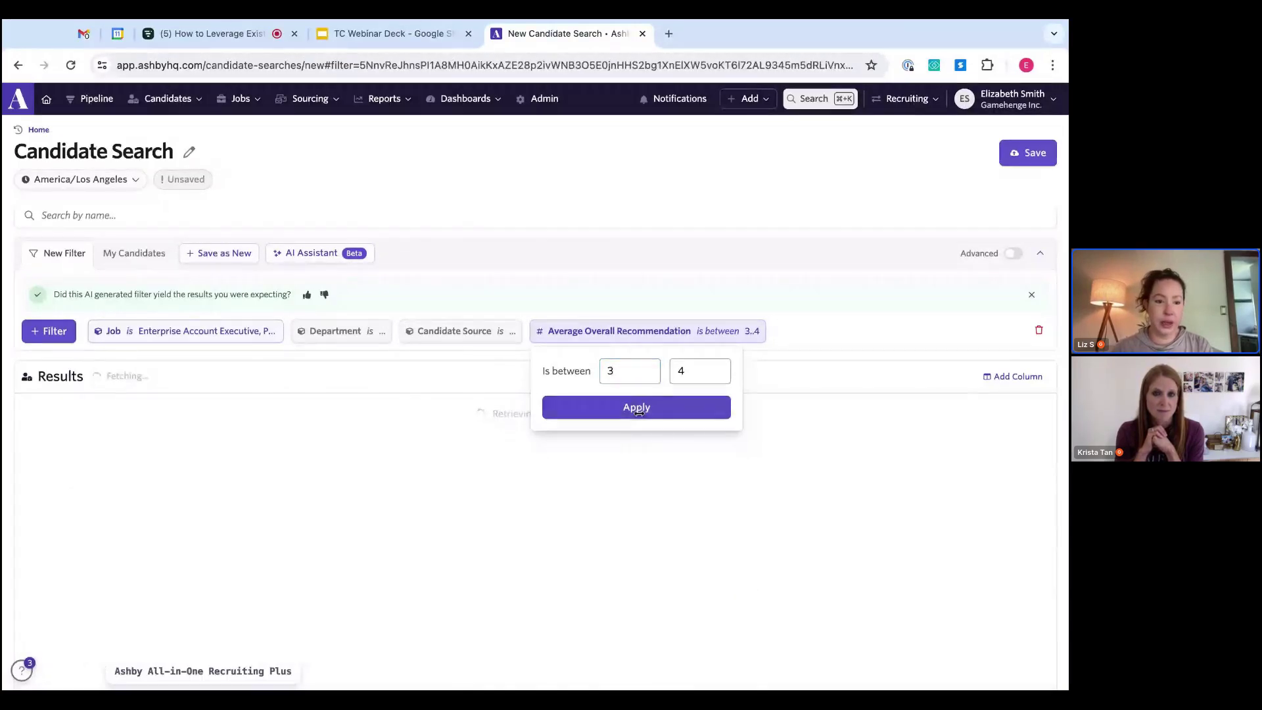
pyautogui.click(412, 372)
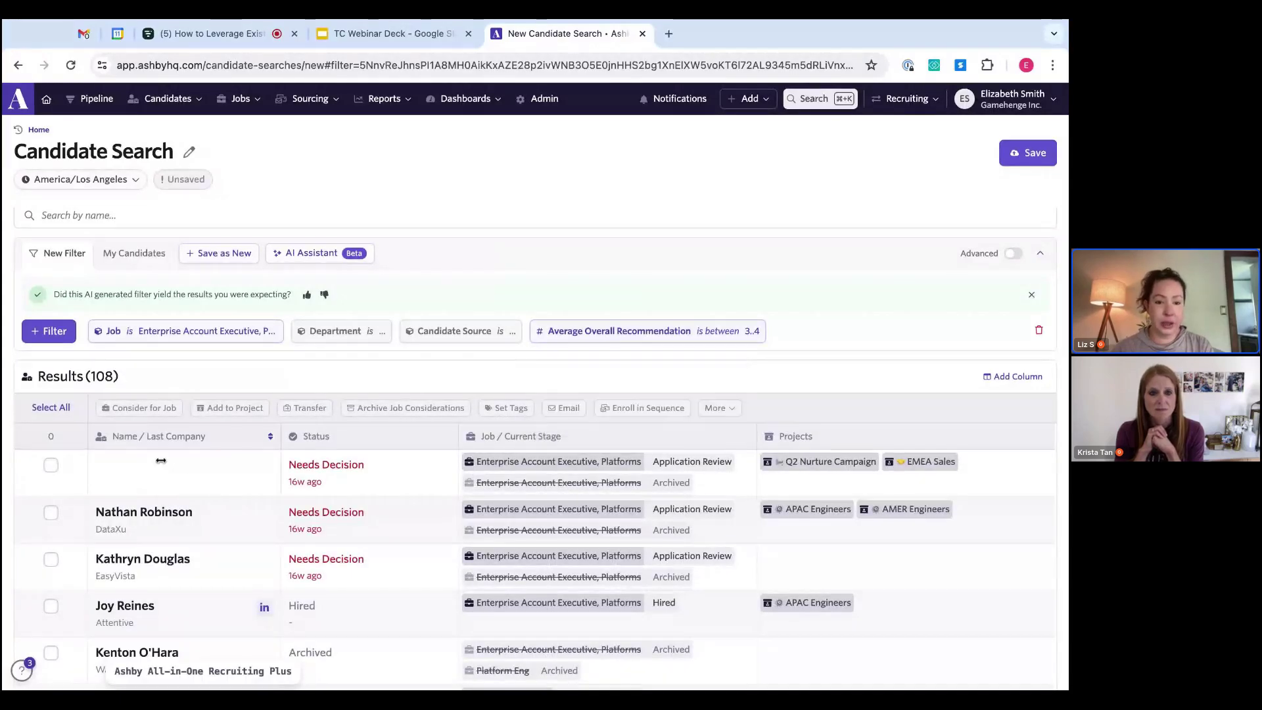
pyautogui.click(315, 254)
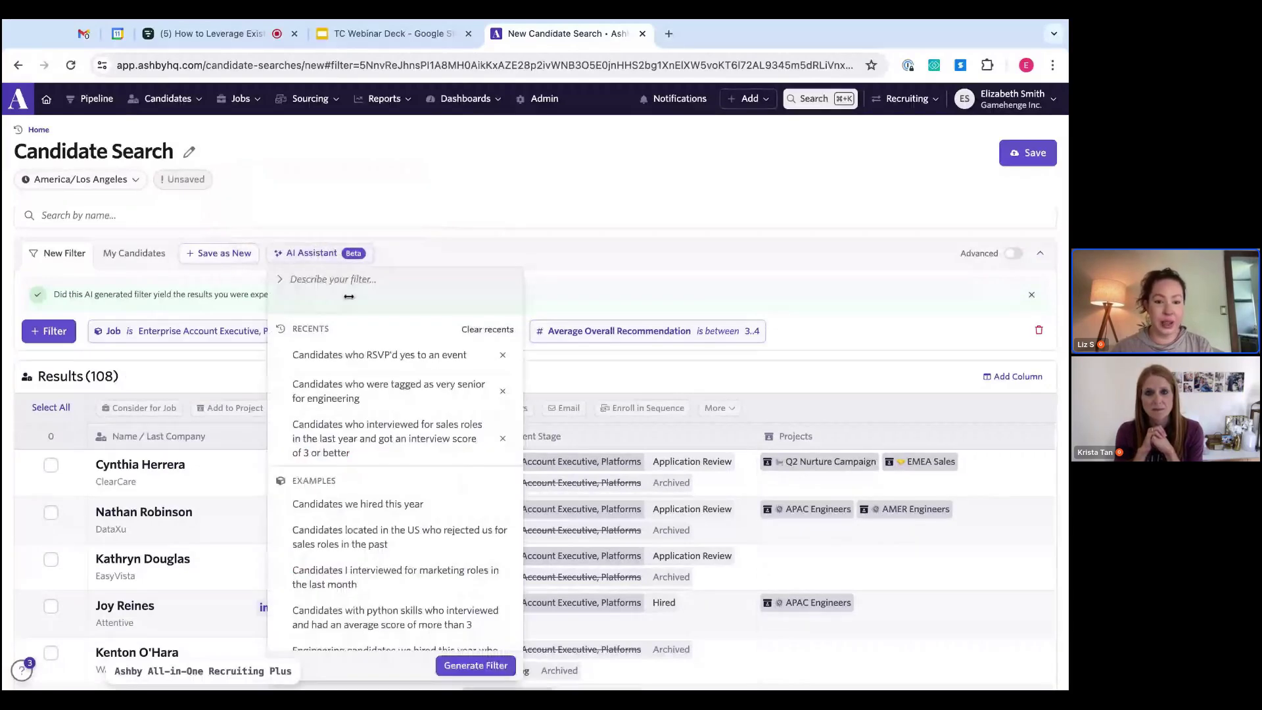
# Generate an AI filter from the recent sales-interview score query, then discard it when it matches nobody.
pyautogui.click(390, 449)
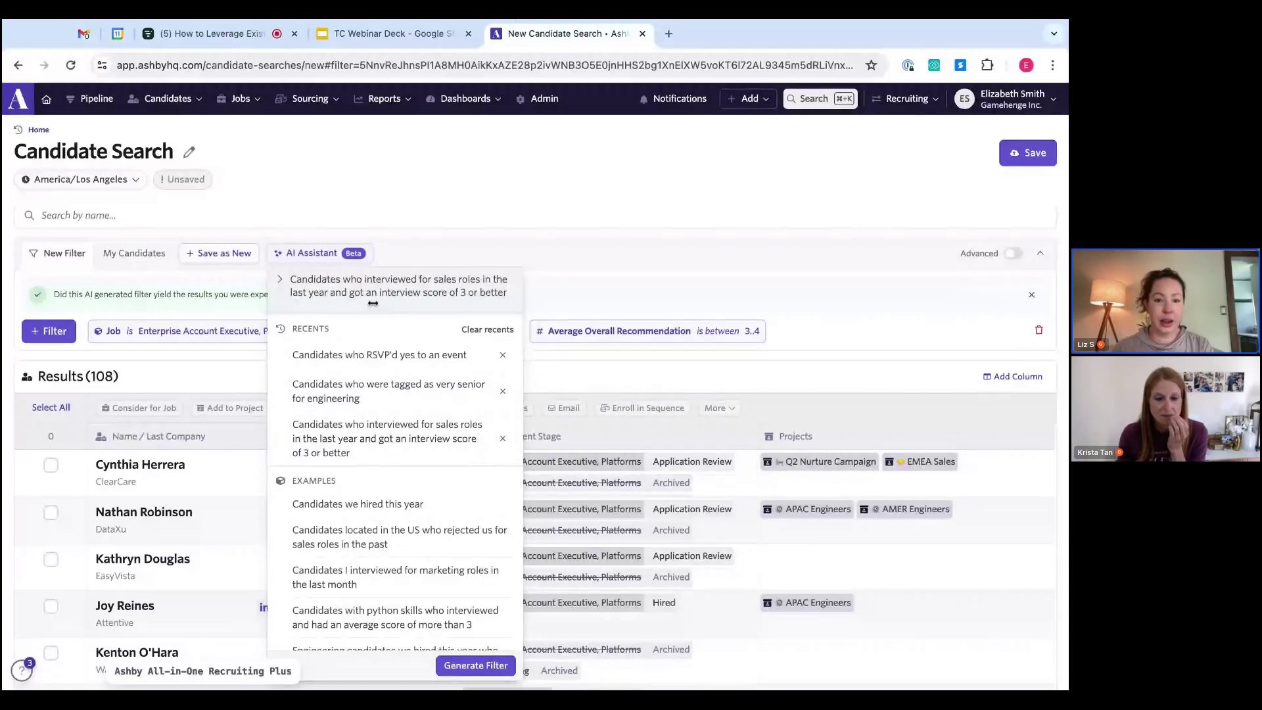
pyautogui.click(466, 667)
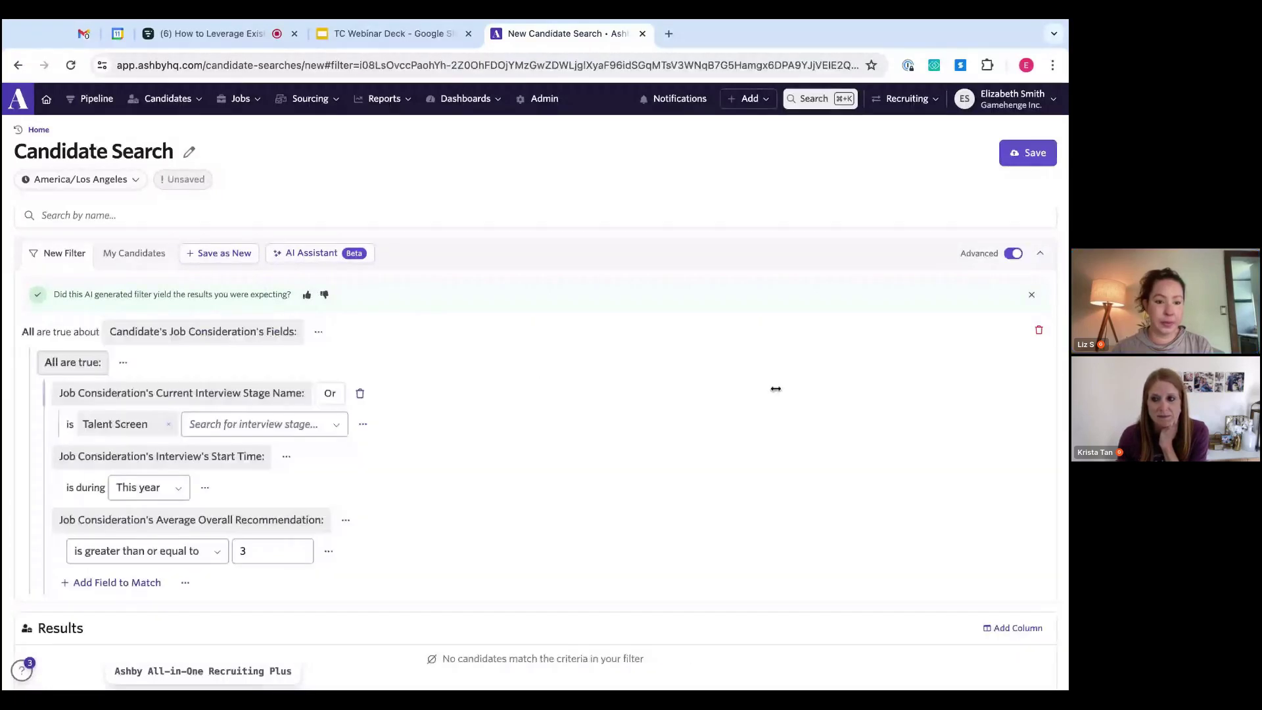
pyautogui.scroll(-3, 657, 431)
pyautogui.scroll(3, 657, 432)
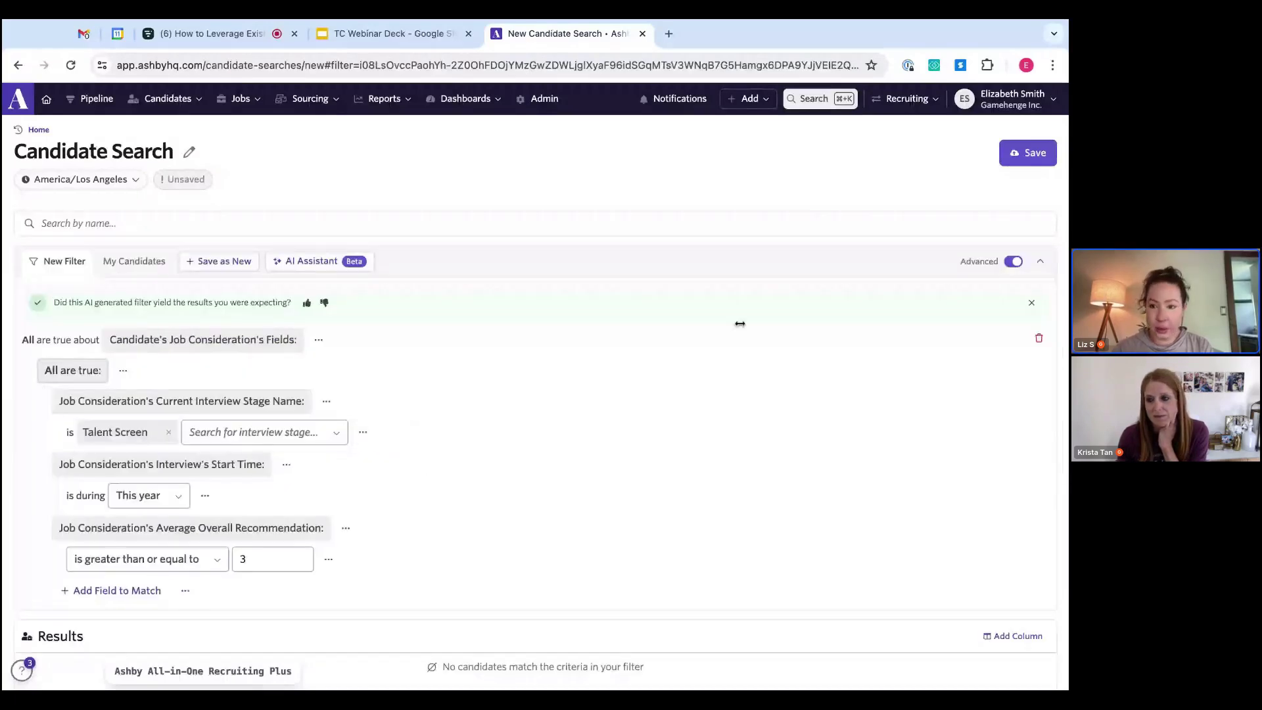
pyautogui.click(1039, 338)
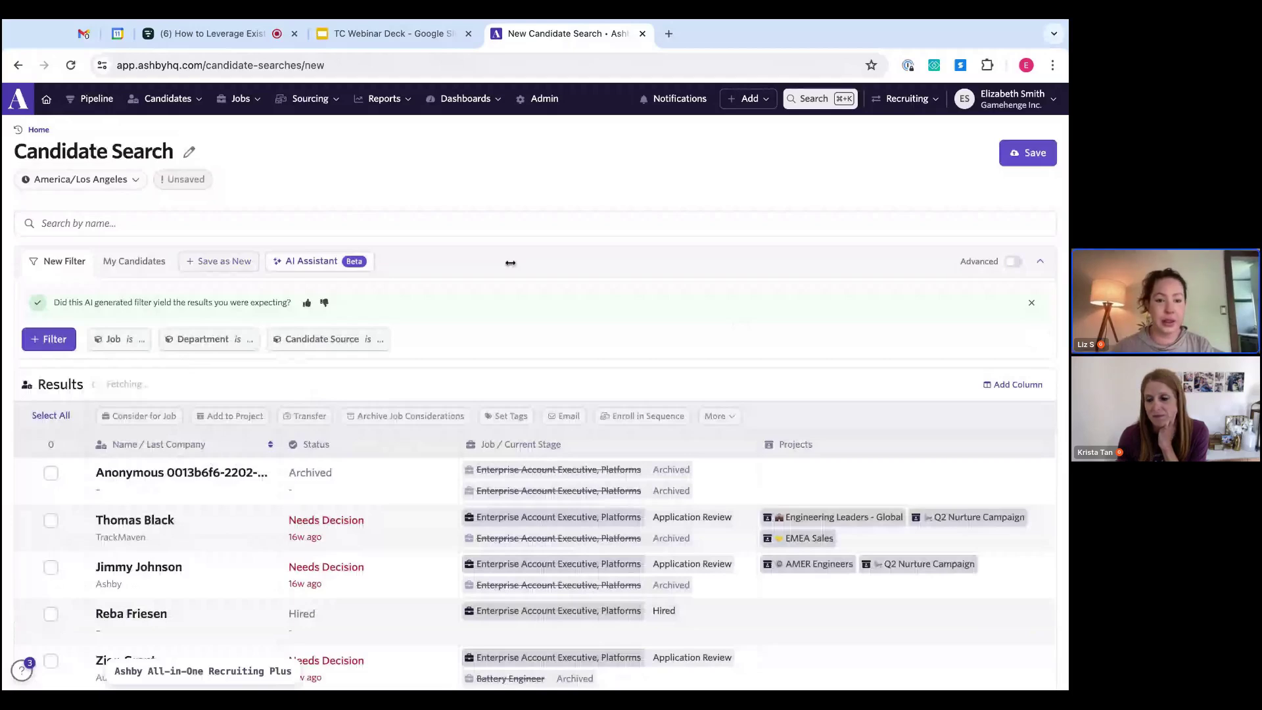
# Rerun the sales-interview query, review its 82 results, and delete the advanced filter.
pyautogui.click(312, 261)
pyautogui.click(377, 374)
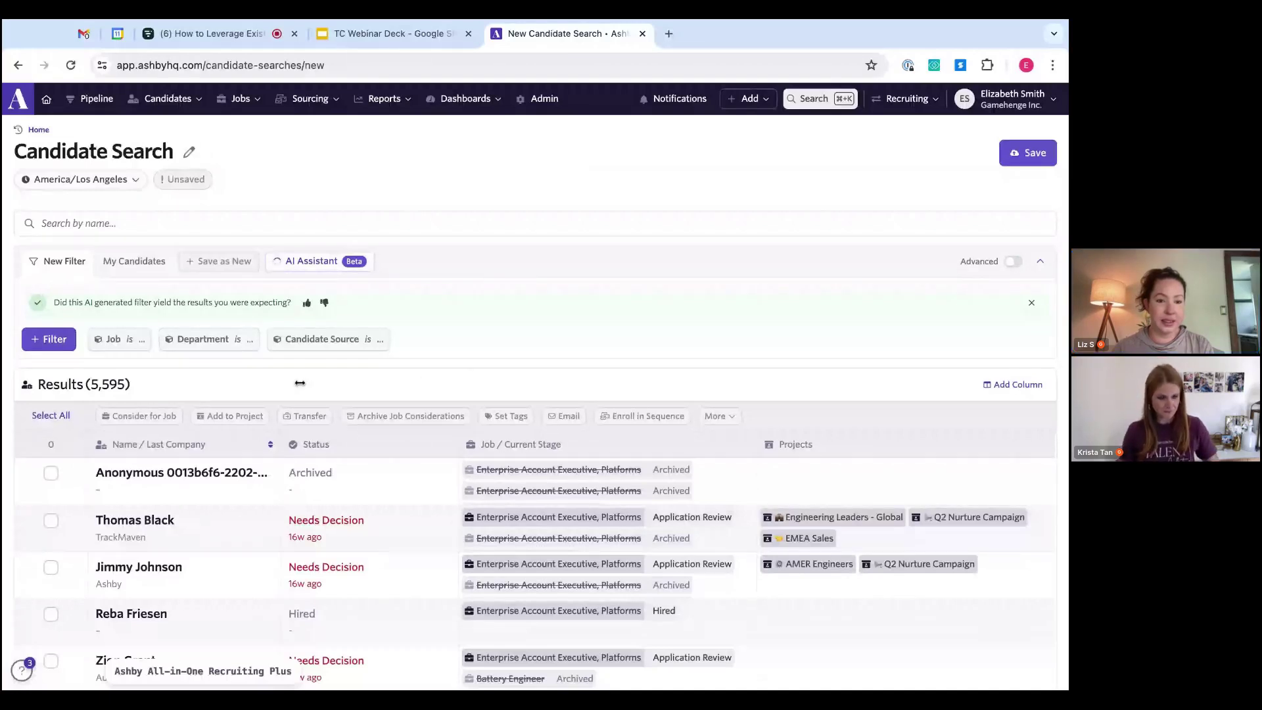
pyautogui.scroll(-5, 410, 444)
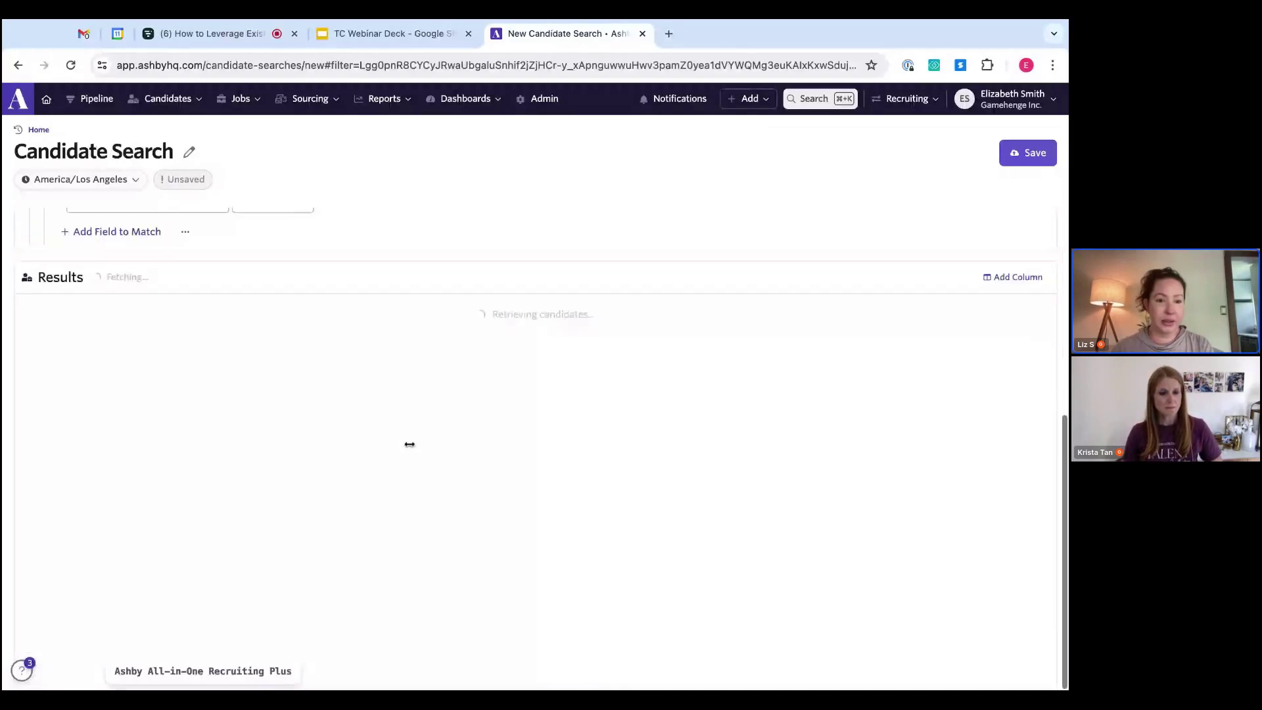
pyautogui.scroll(3, 409, 444)
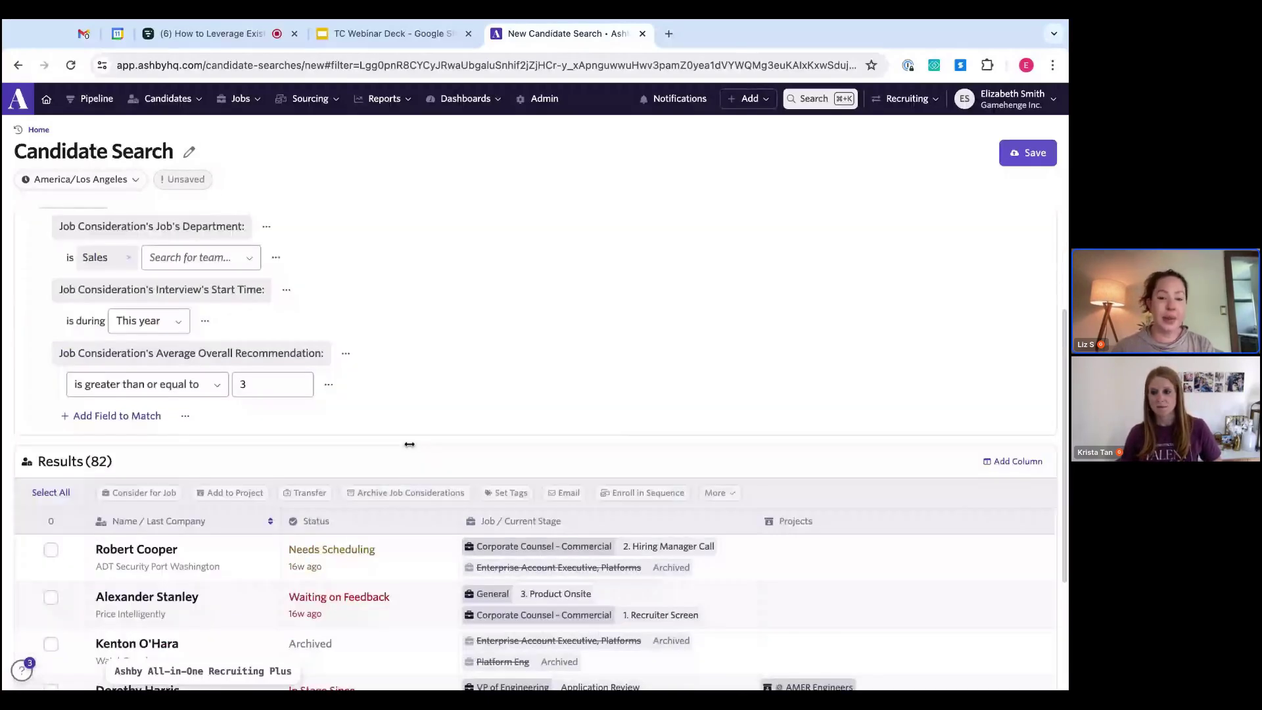
pyautogui.scroll(3, 558, 445)
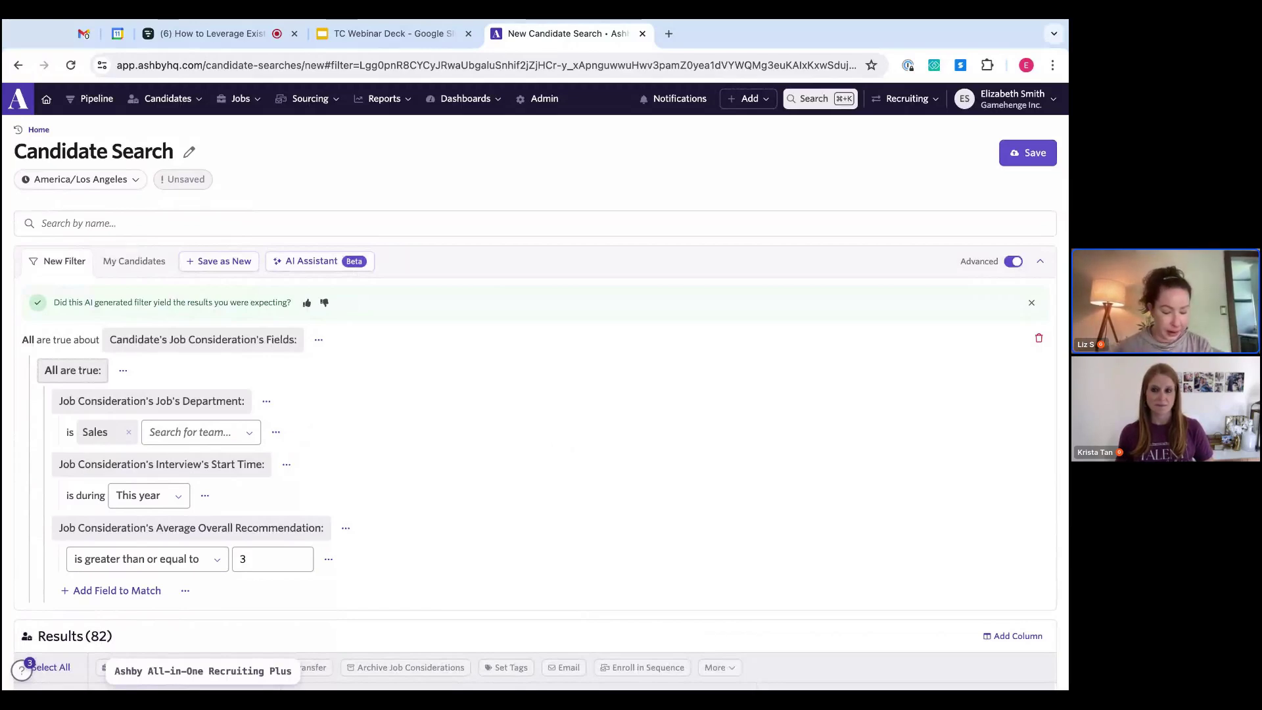
pyautogui.click(1039, 338)
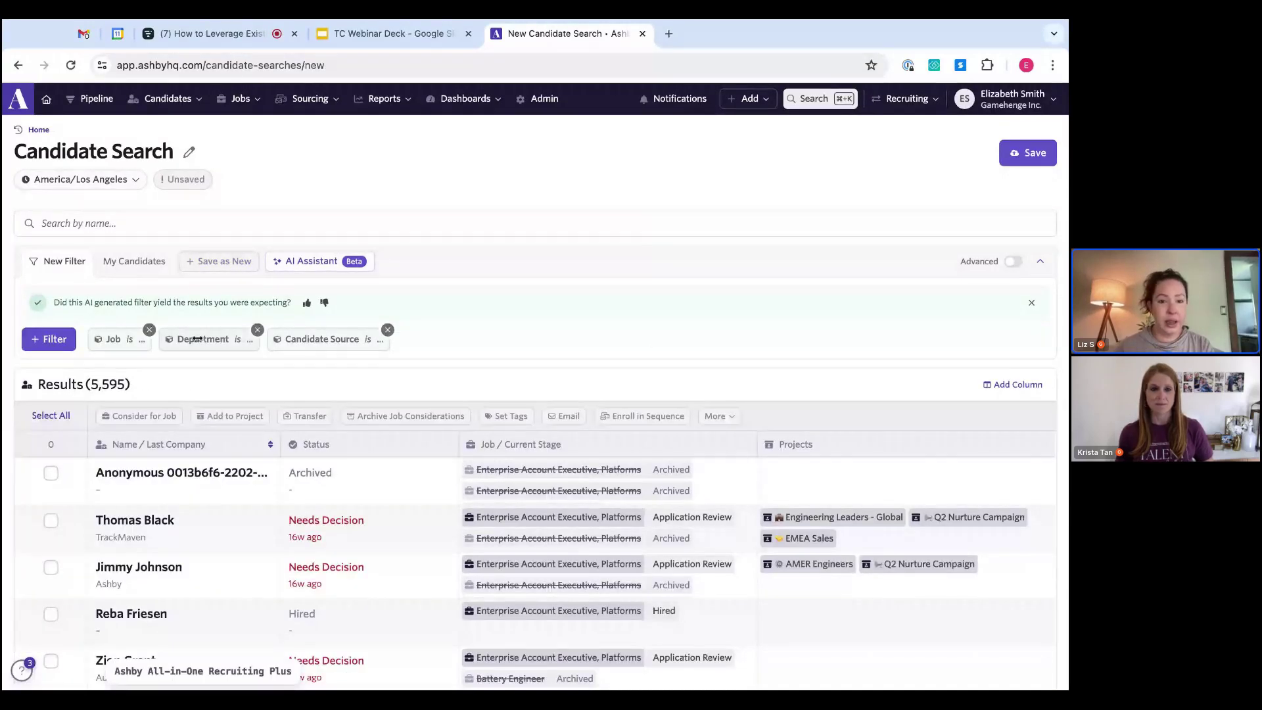
# Generate the AI filter for Very Senior Engineering candidates (416 results), then reset to default filters.
pyautogui.click(309, 261)
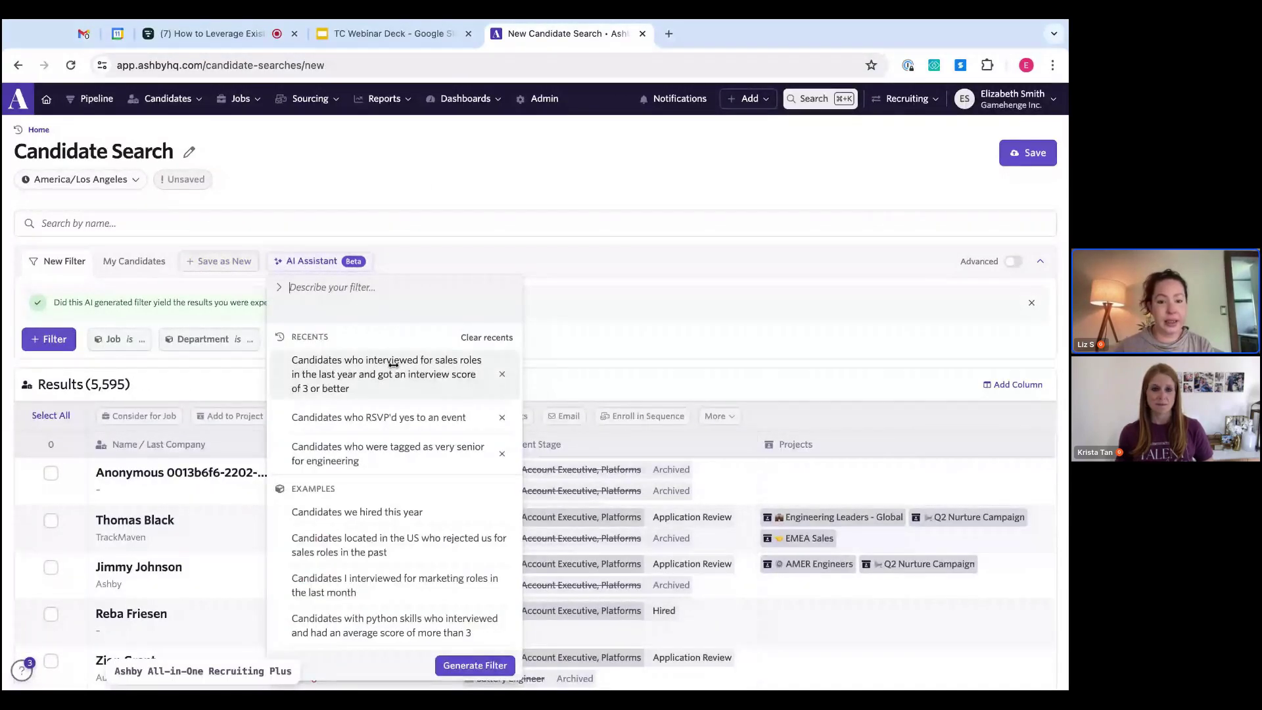
pyautogui.click(380, 460)
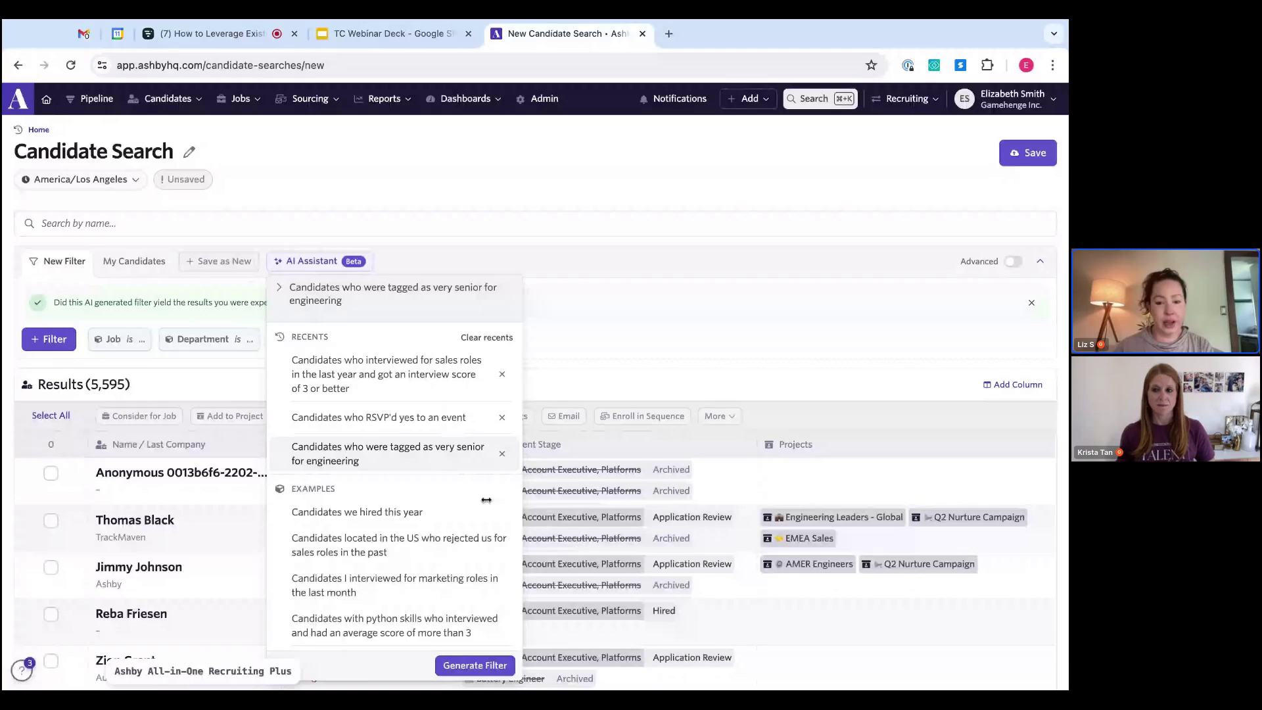
pyautogui.click(469, 665)
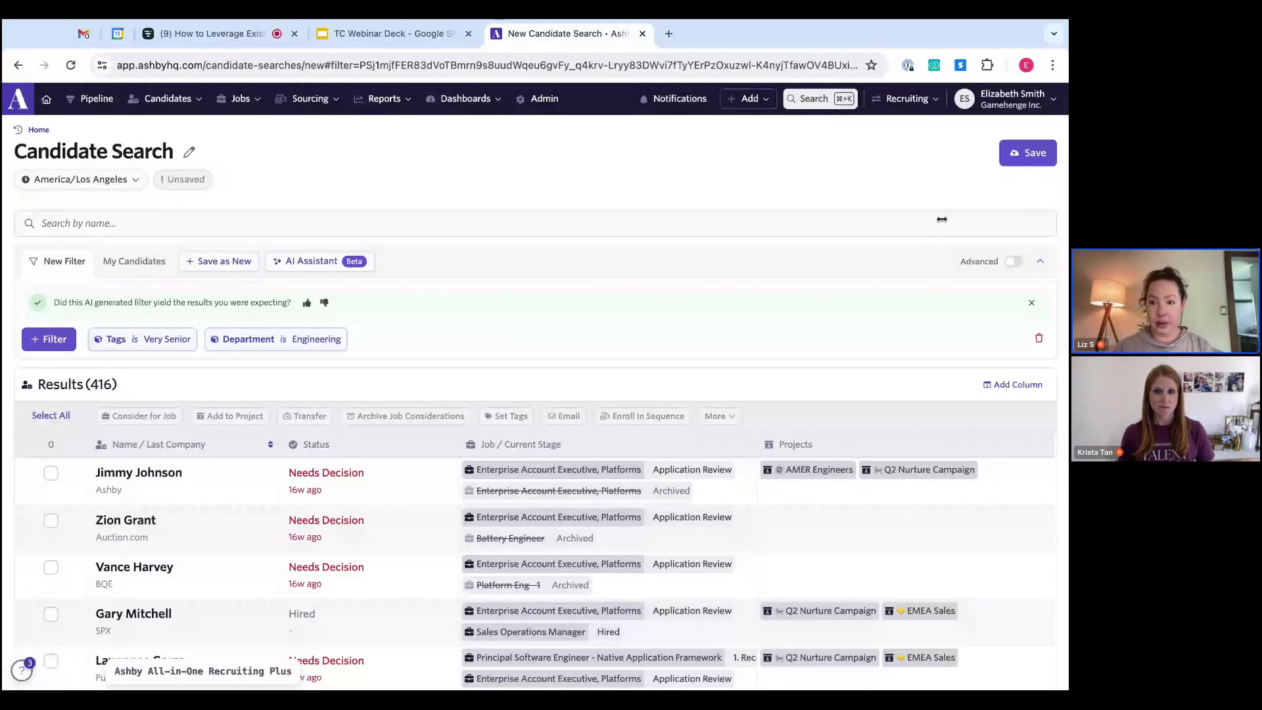
pyautogui.click(1039, 338)
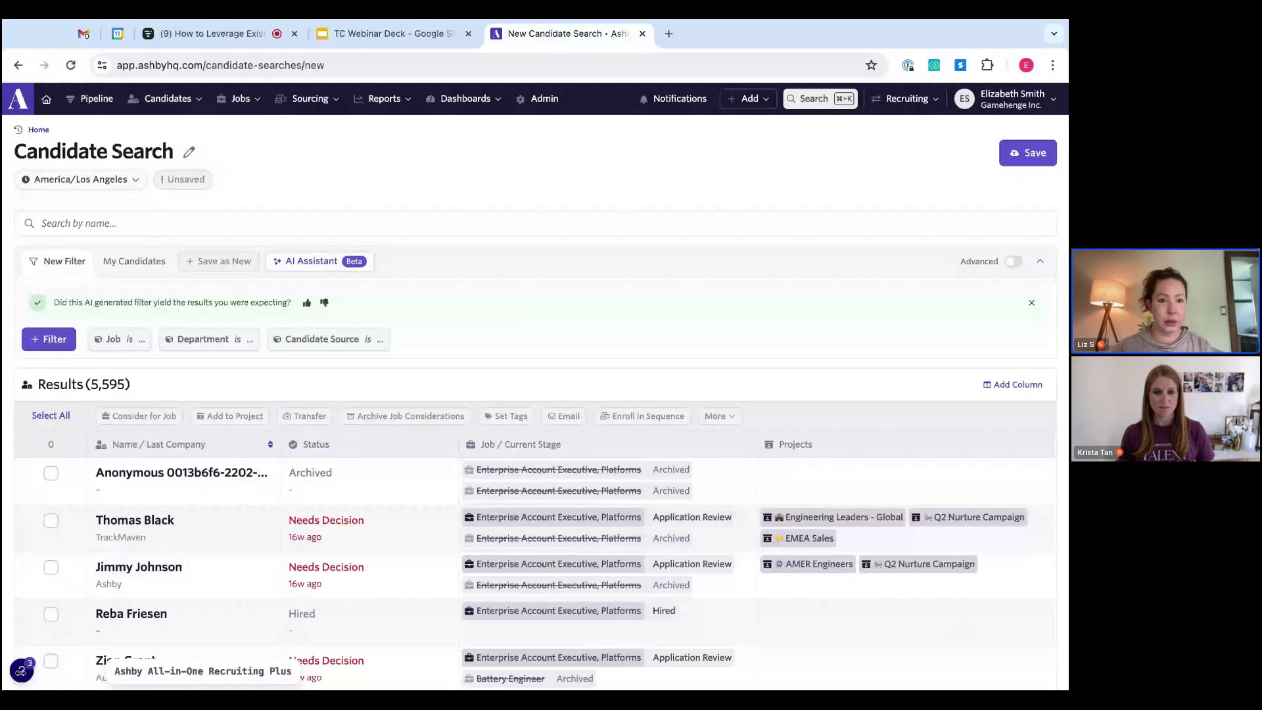
pyautogui.click(309, 99)
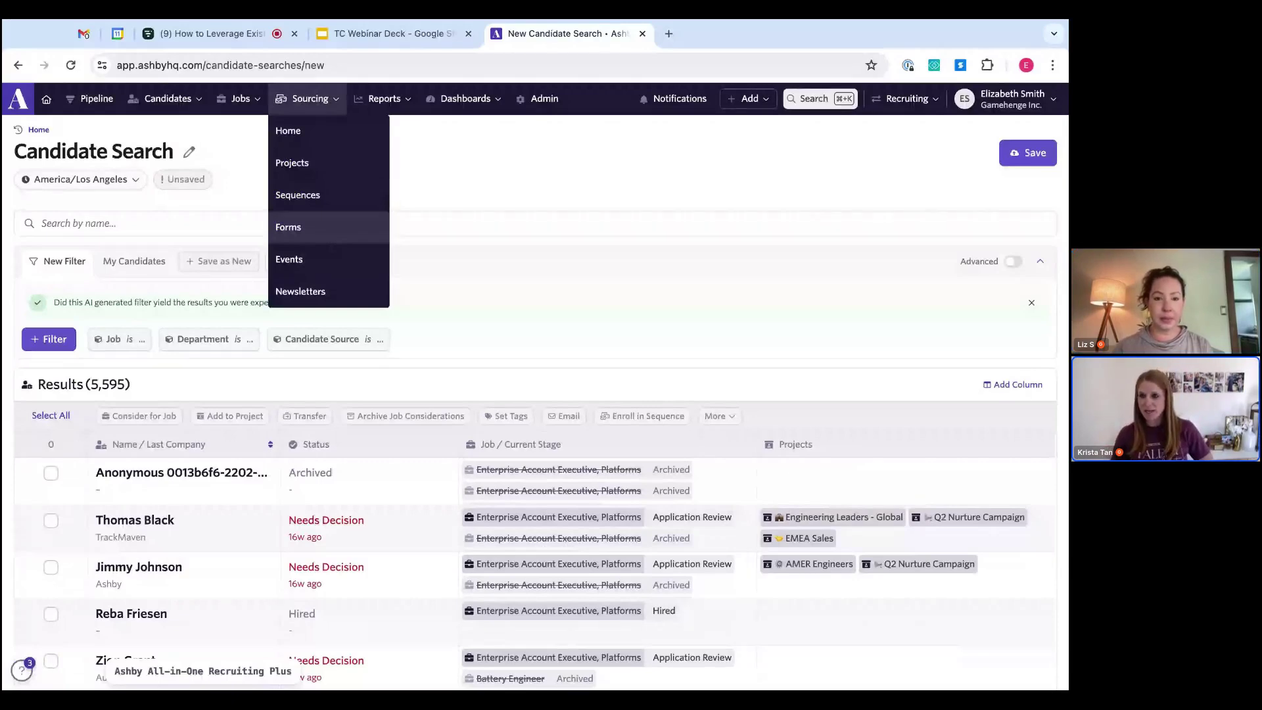
pyautogui.click(288, 227)
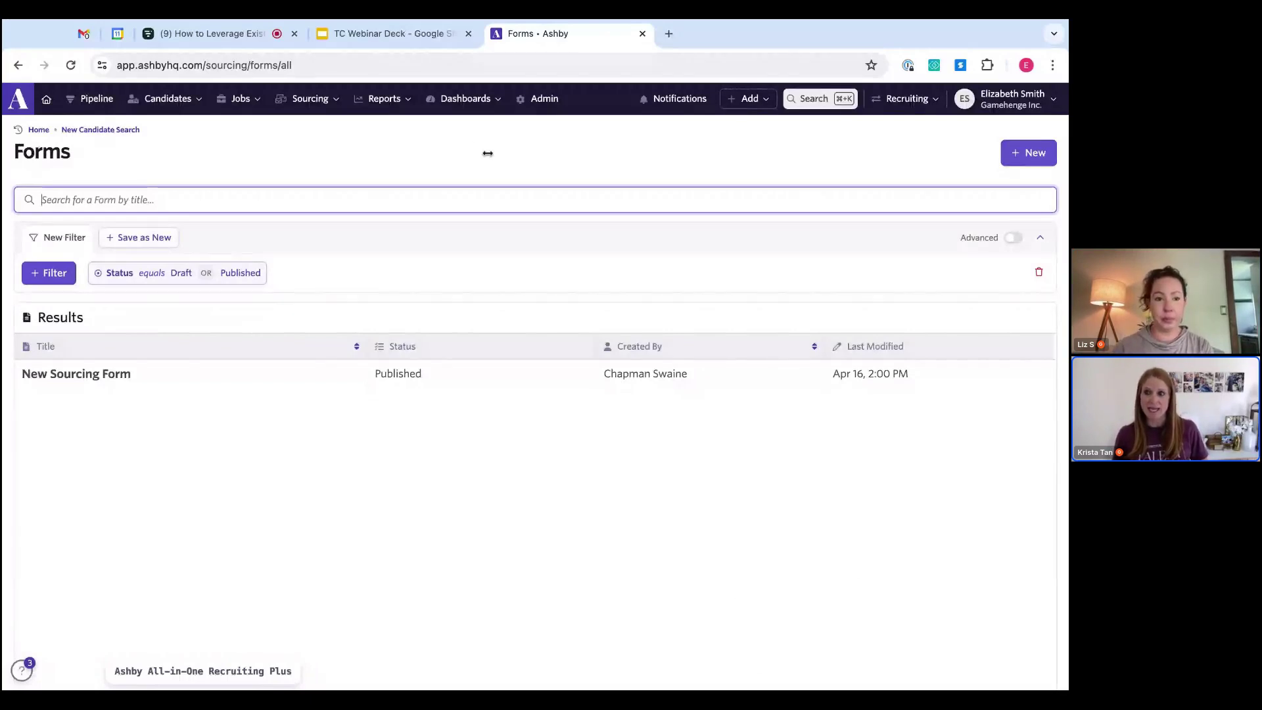
pyautogui.moveTo(199, 100)
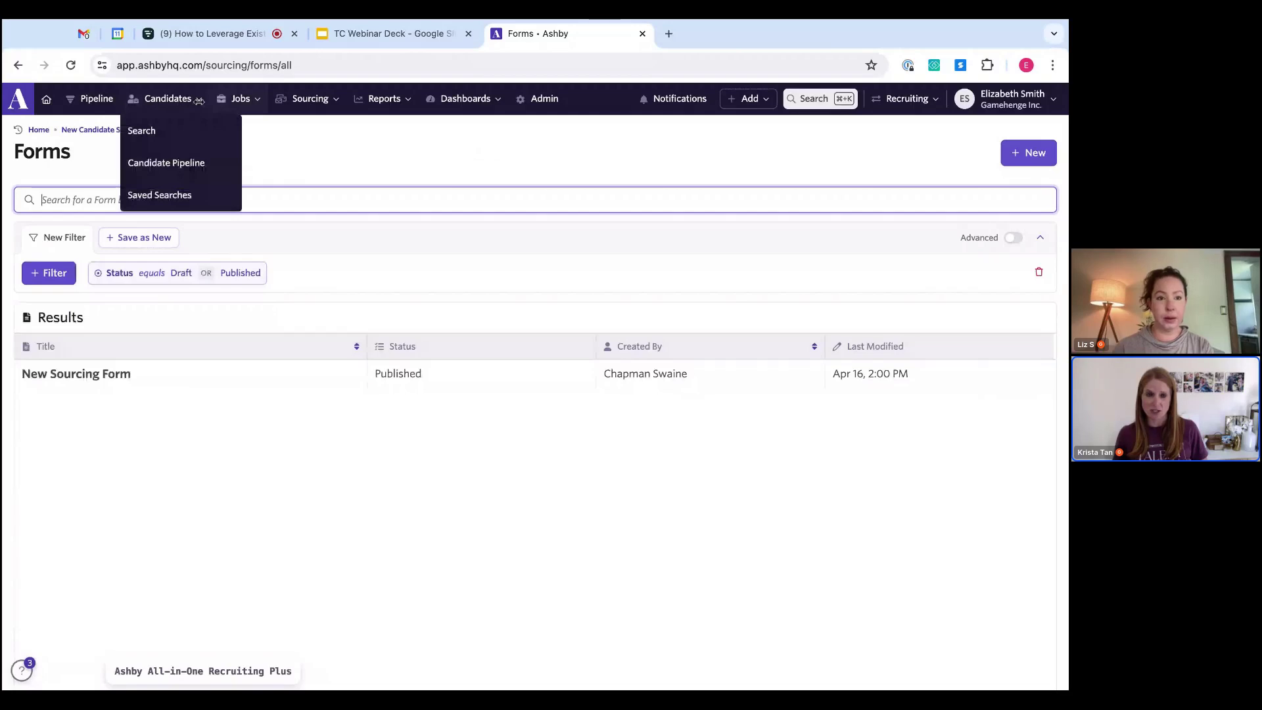
pyautogui.click(156, 132)
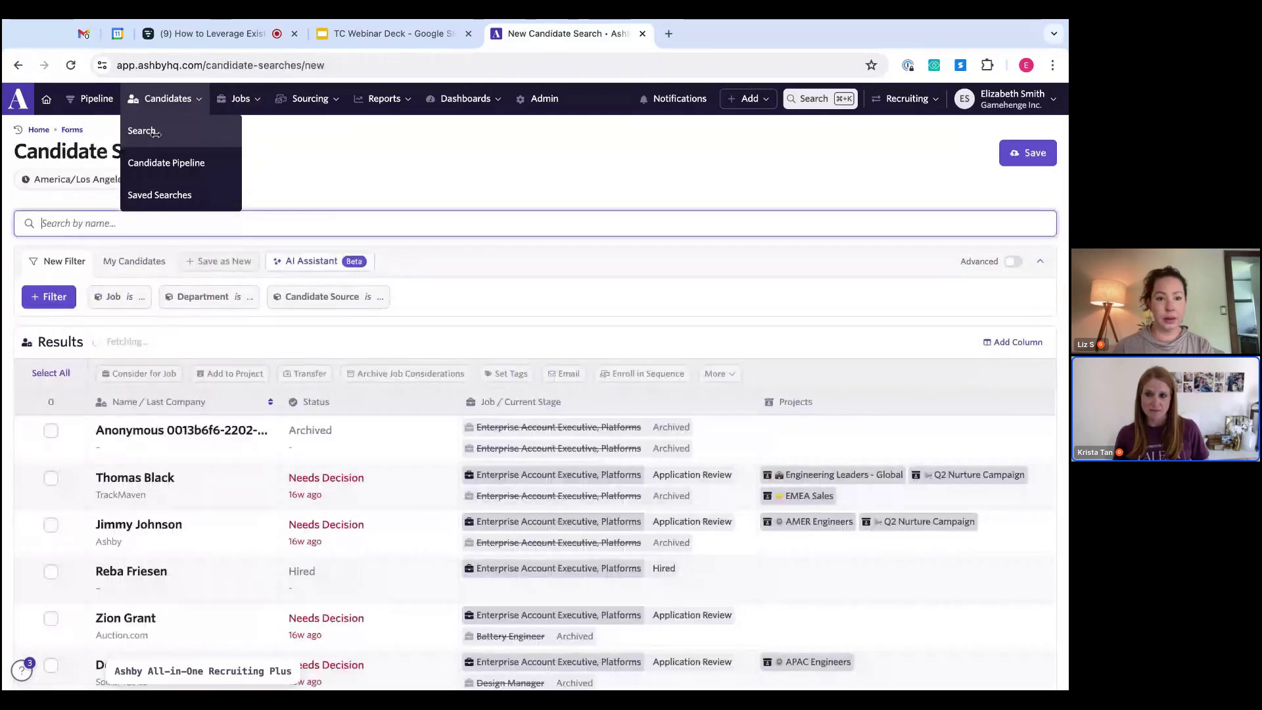
pyautogui.click(305, 262)
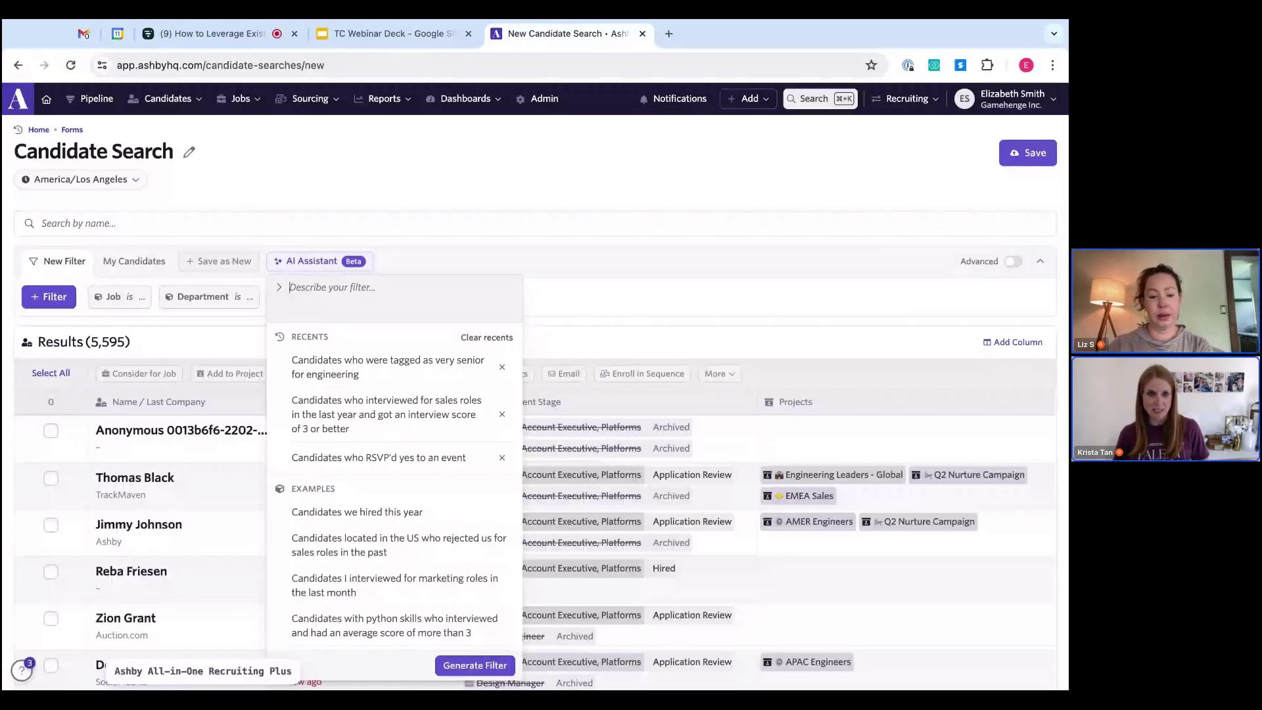
pyautogui.write('Candidates who ar')
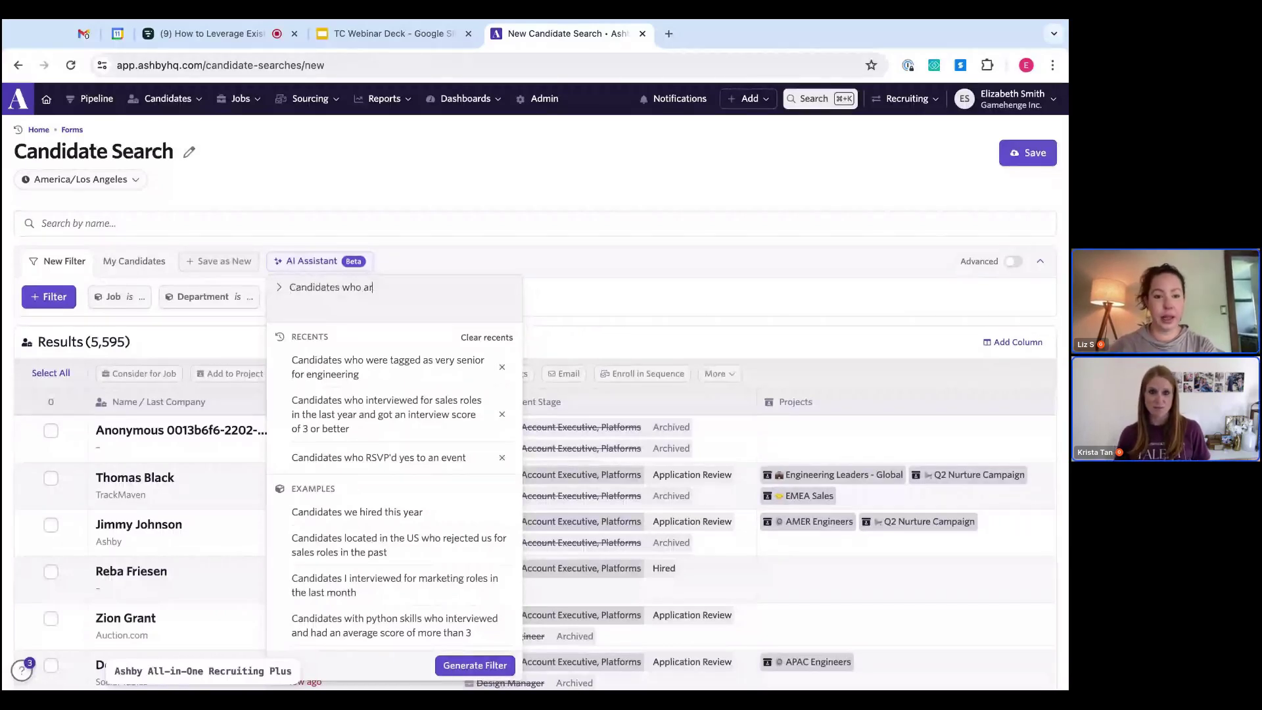
pyautogui.write('e not in t')
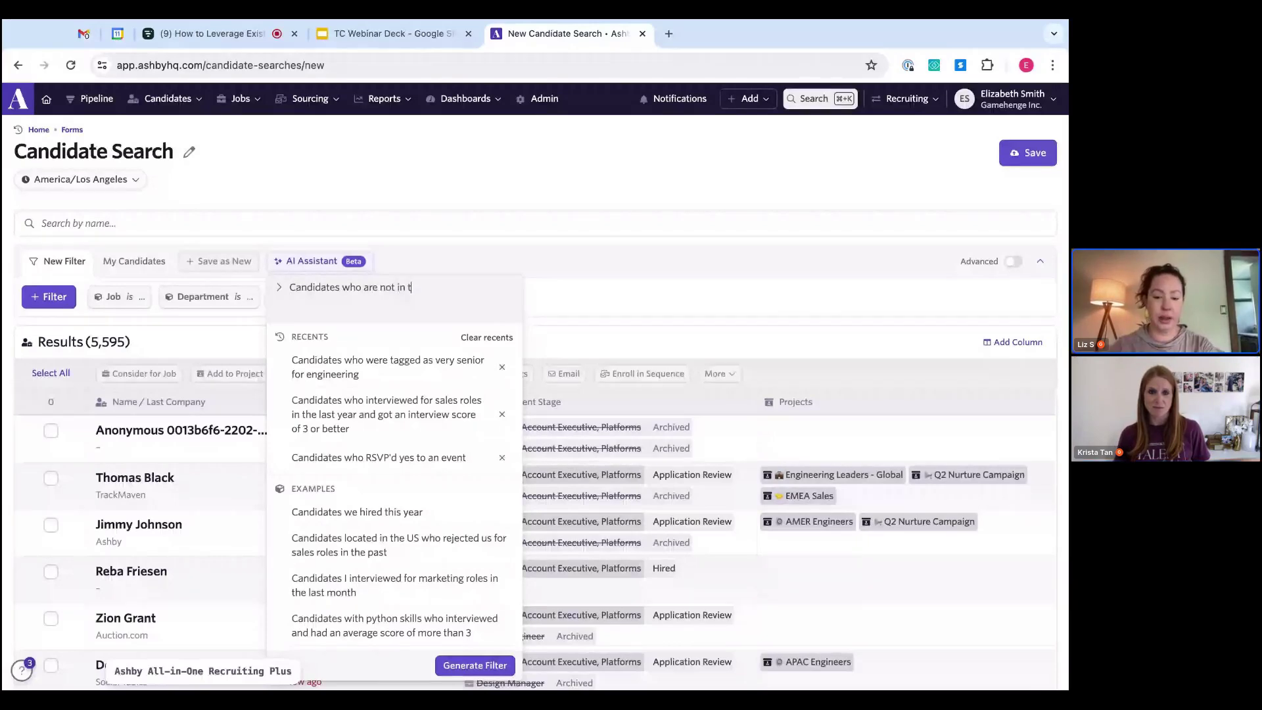
pyautogui.write('he Hired stage f')
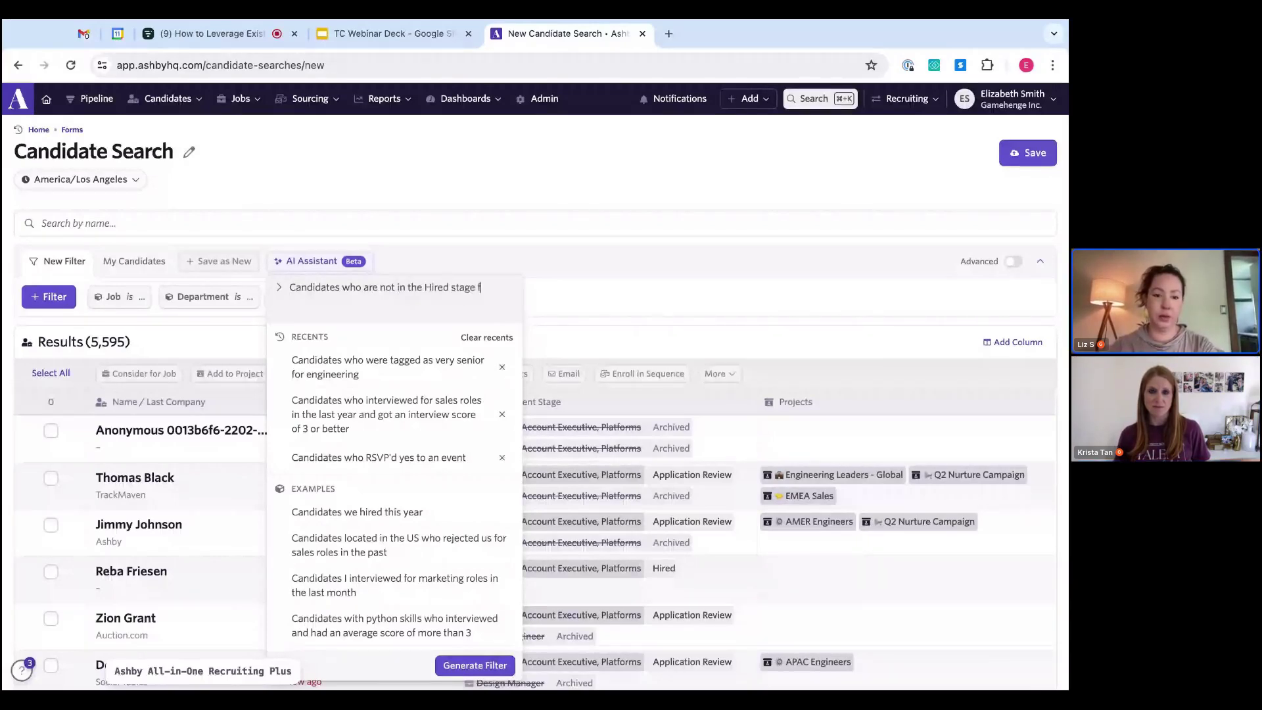
pyautogui.write('or sales')
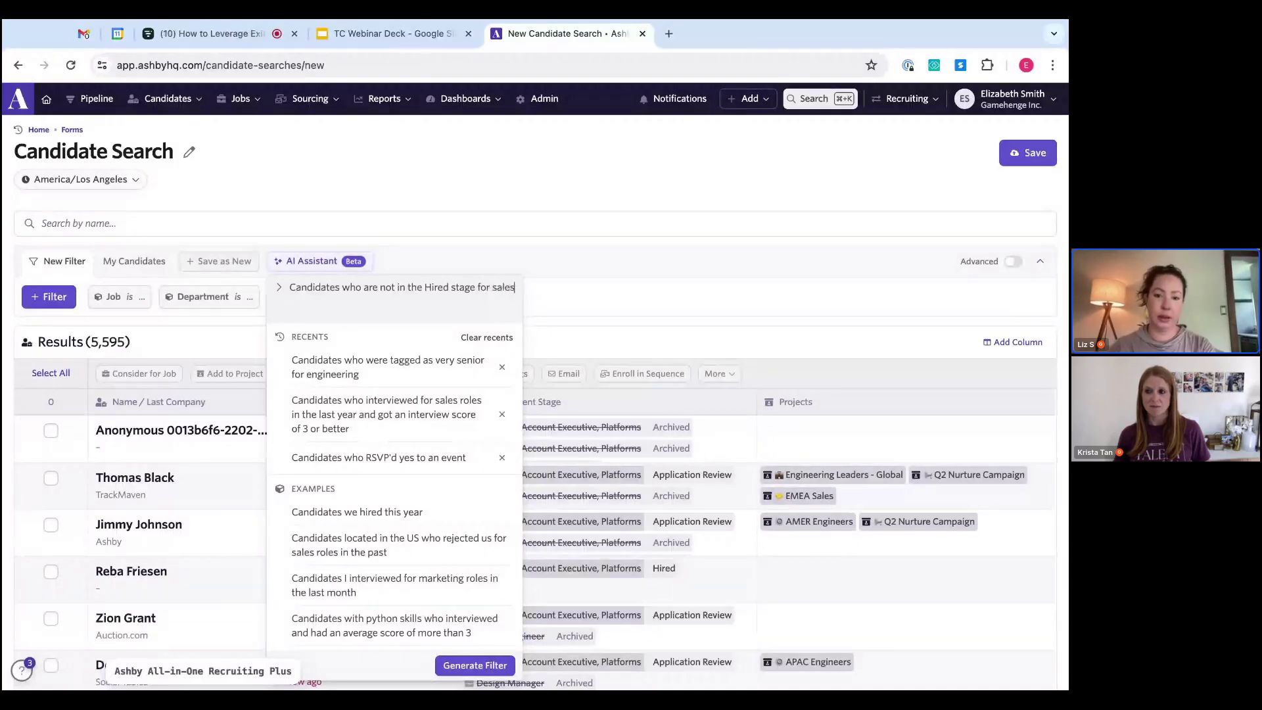
pyautogui.click(467, 665)
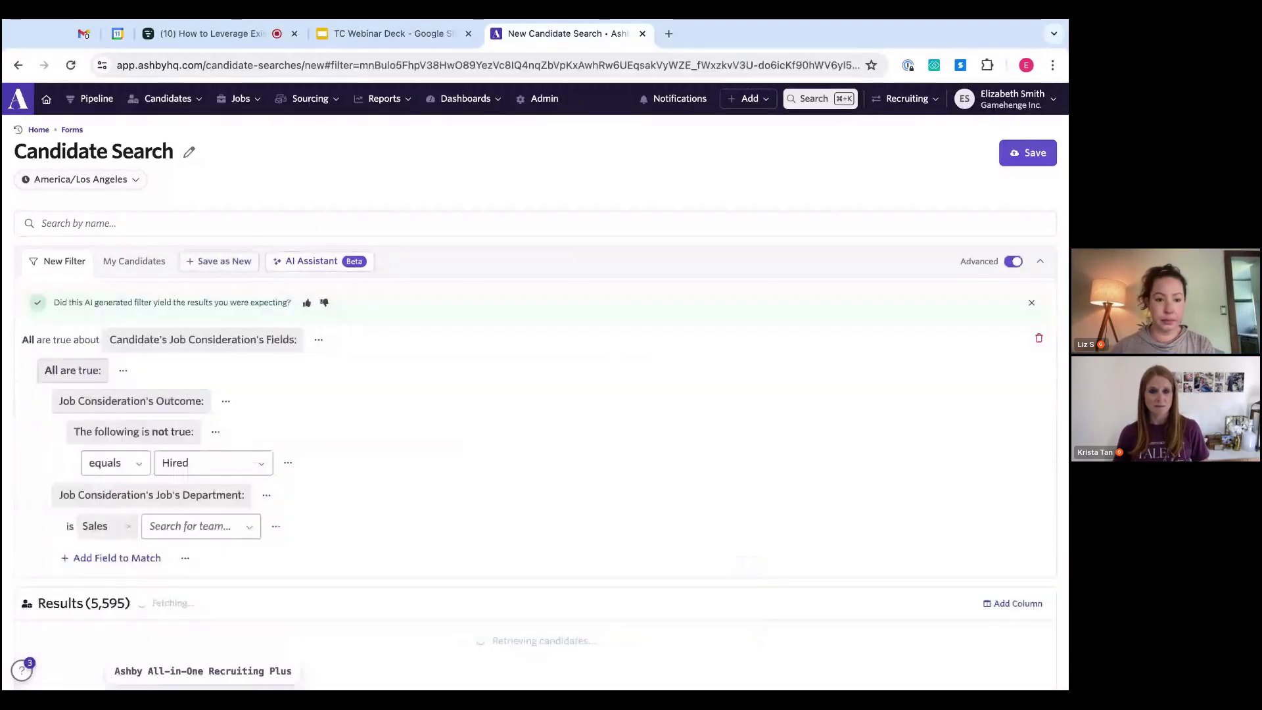
pyautogui.scroll(-3, 478, 576)
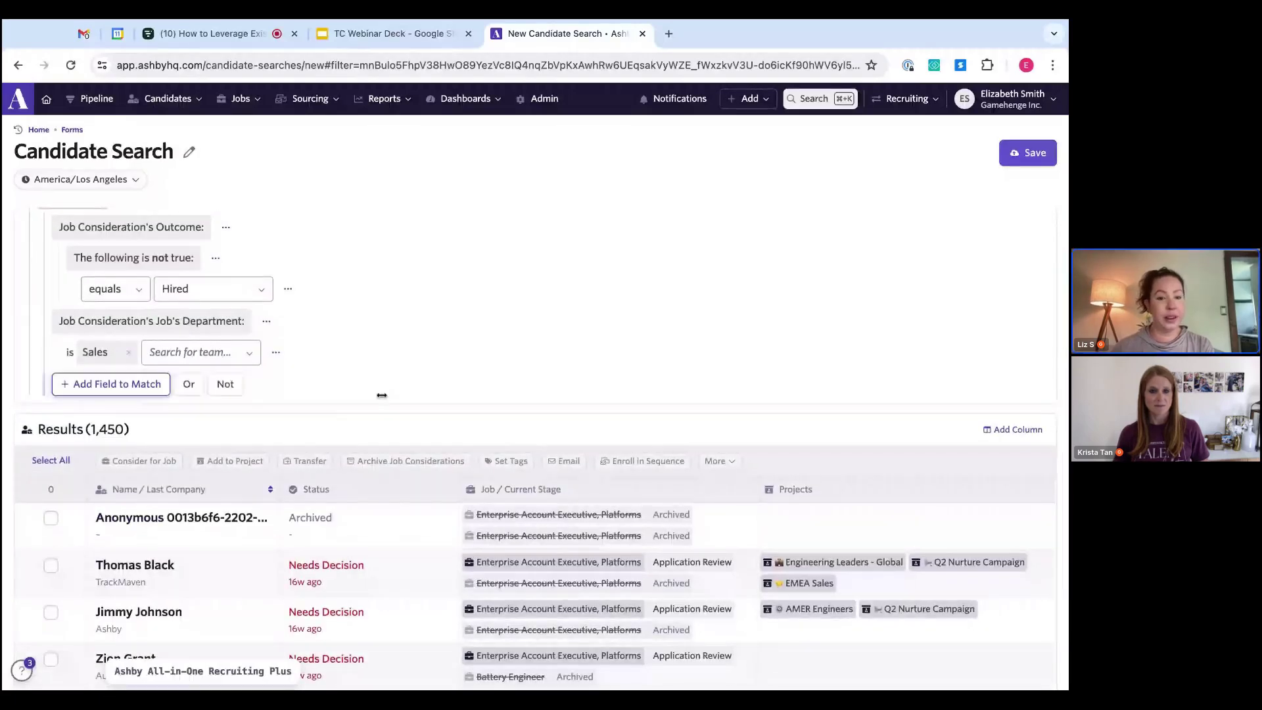
pyautogui.scroll(-1, 381, 395)
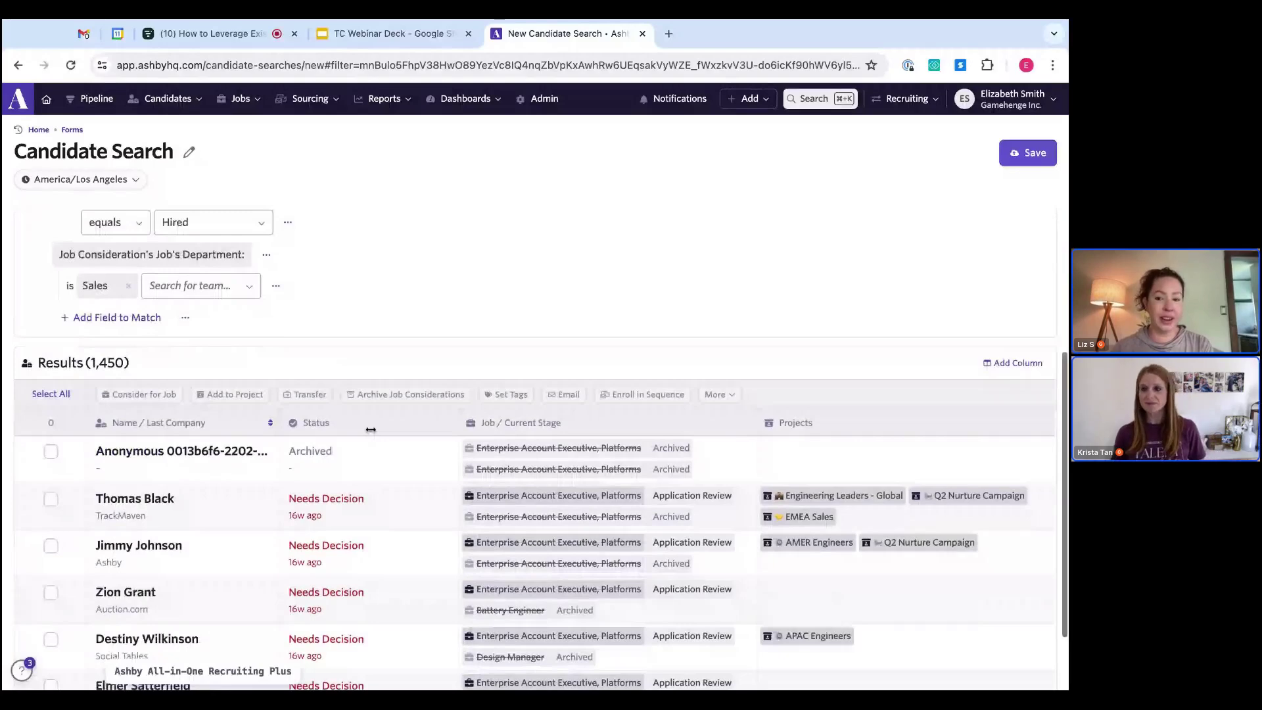
pyautogui.scroll(-1, 370, 430)
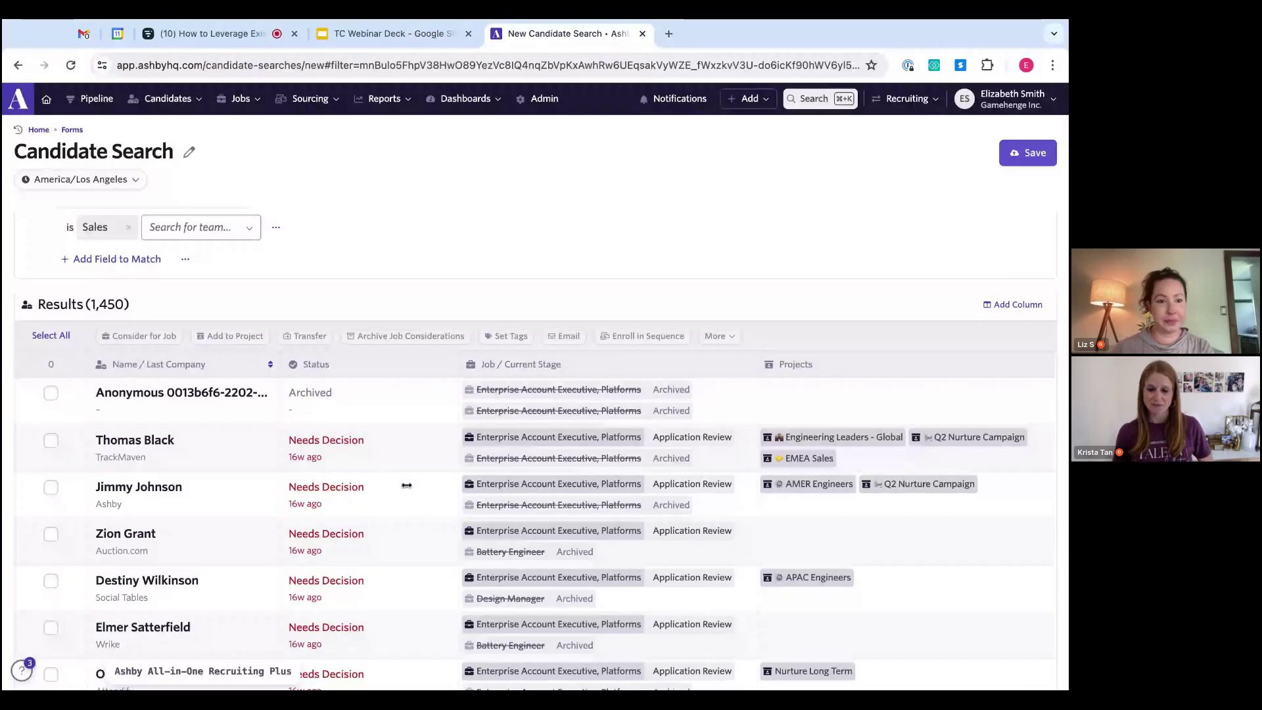
pyautogui.scroll(4, 406, 486)
pyautogui.scroll(1, 406, 486)
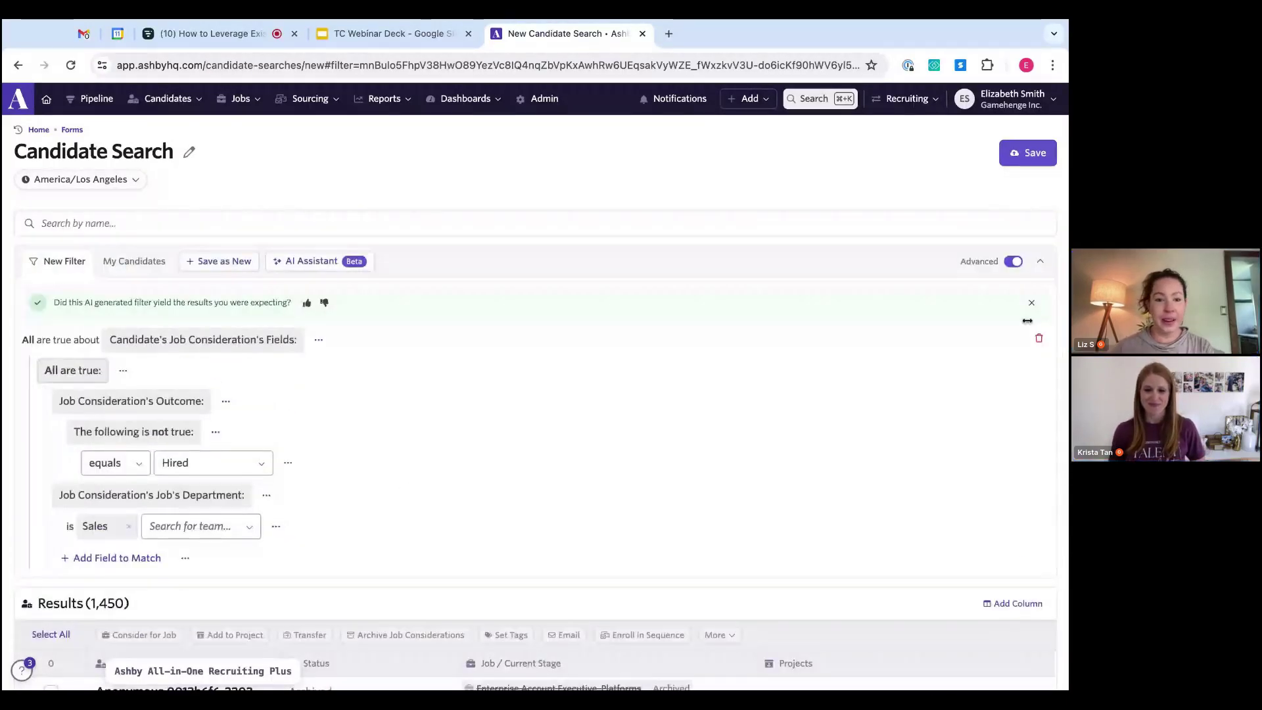
# Go to Sourcing > Forms, then open Ashby University from the Help panel.
pyautogui.click(308, 99)
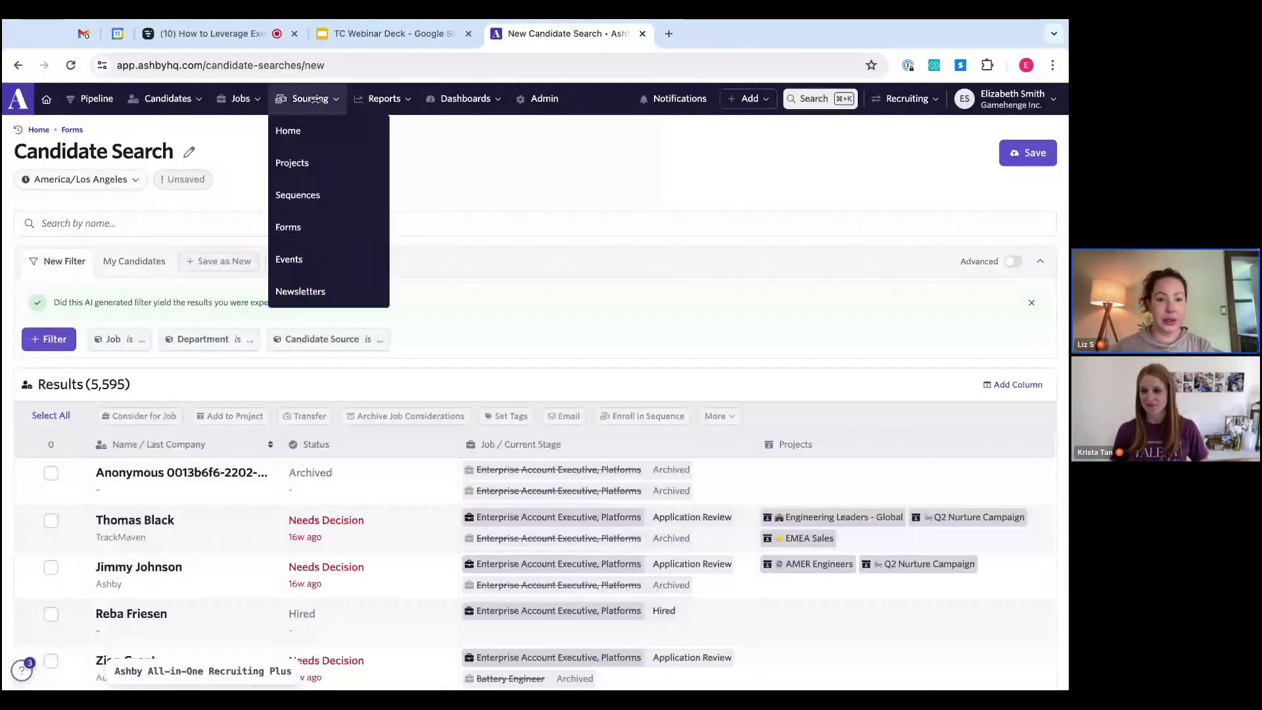
pyautogui.click(302, 233)
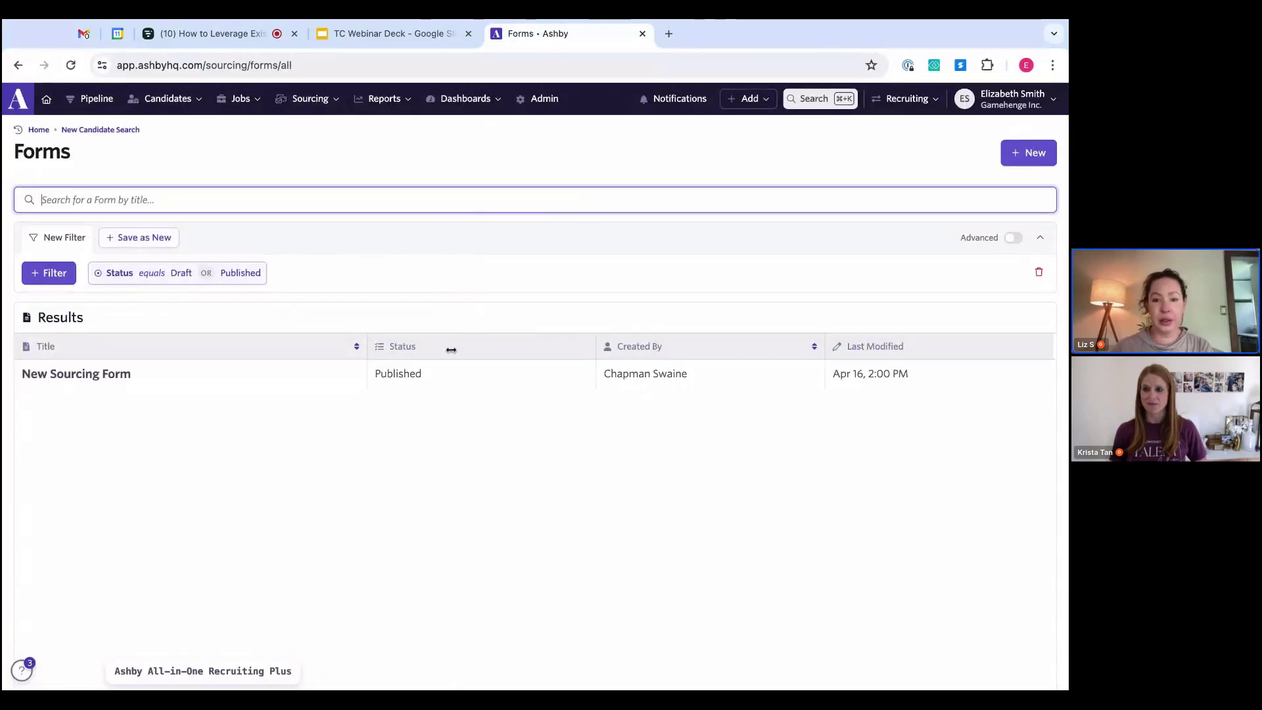
pyautogui.click(22, 670)
pyautogui.click(70, 505)
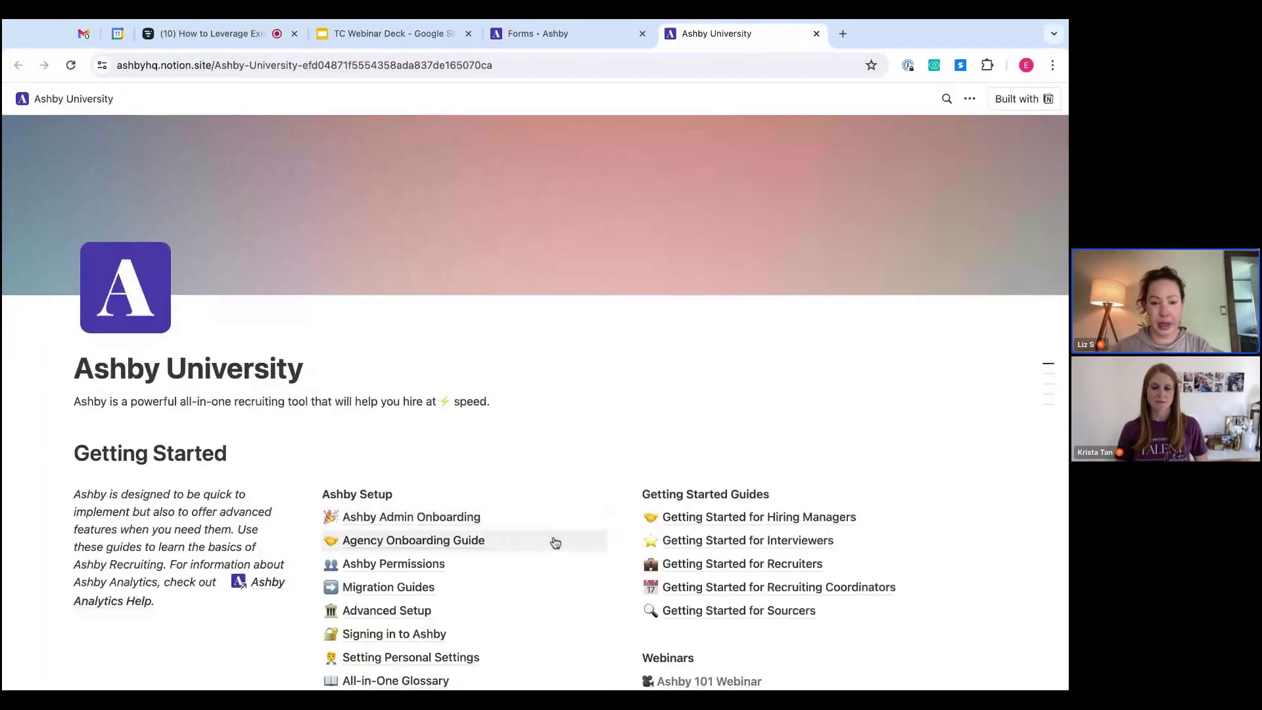
# Open the Sourcing Forms article from Ashby University's Sourcing section and scroll to its Overview.
pyautogui.scroll(-9, 555, 542)
pyautogui.scroll(-6, 555, 542)
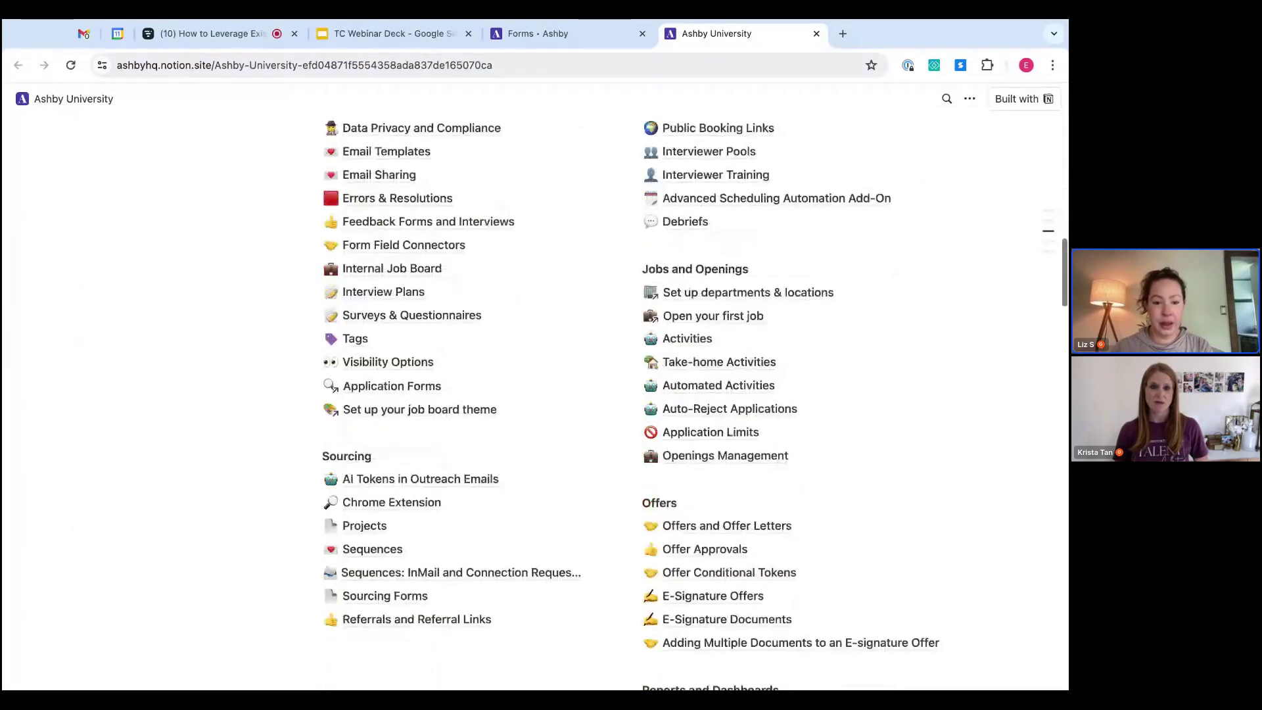
pyautogui.click(384, 595)
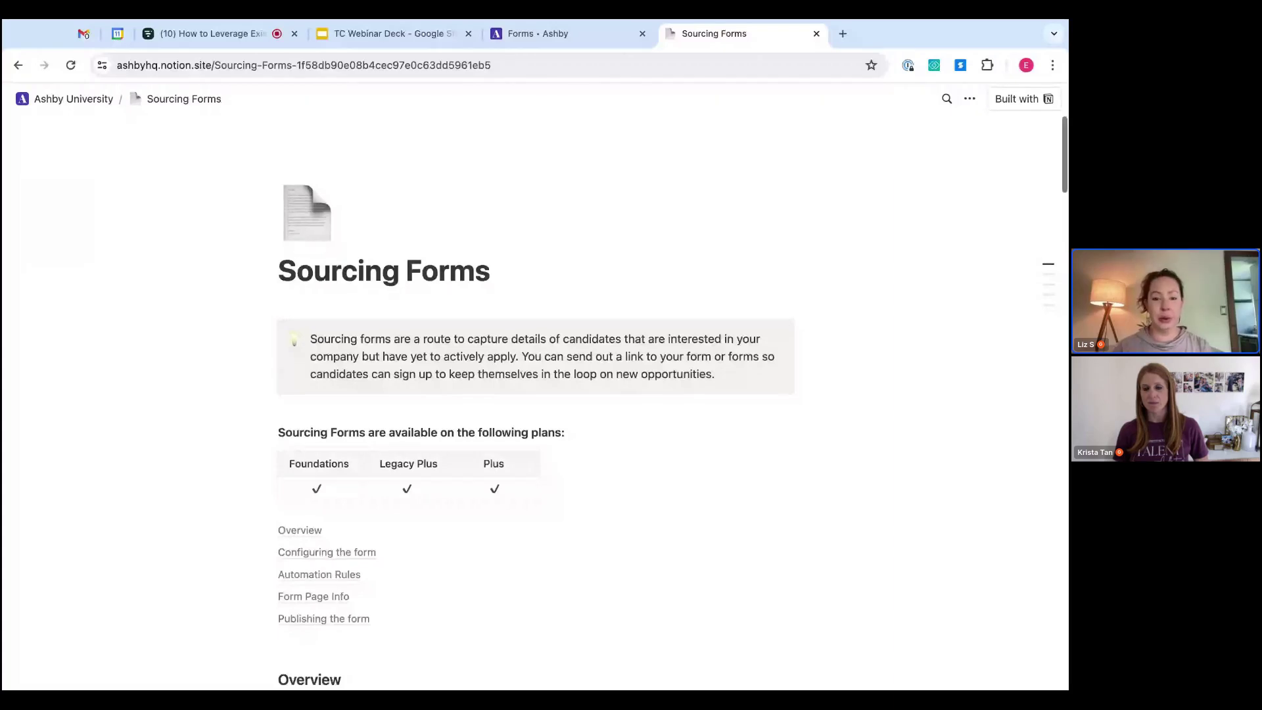
pyautogui.scroll(-3, 535, 395)
pyautogui.scroll(-3, 536, 394)
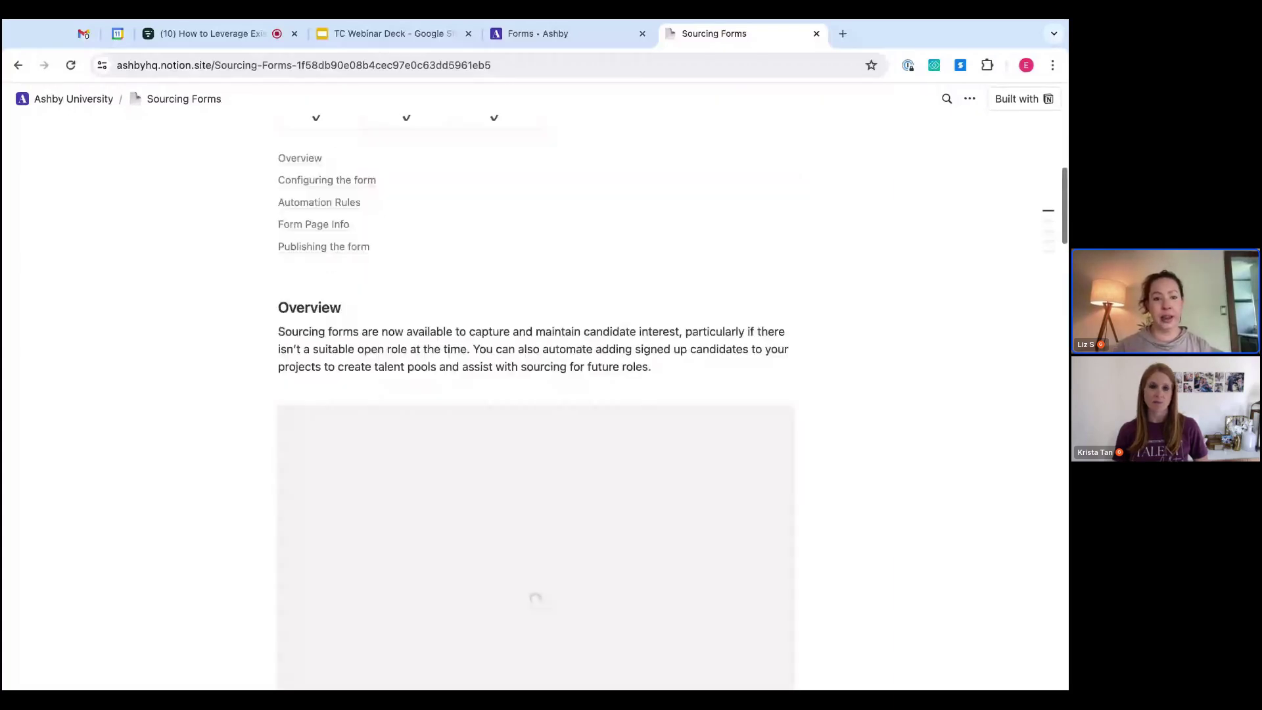
pyautogui.scroll(-3, 536, 394)
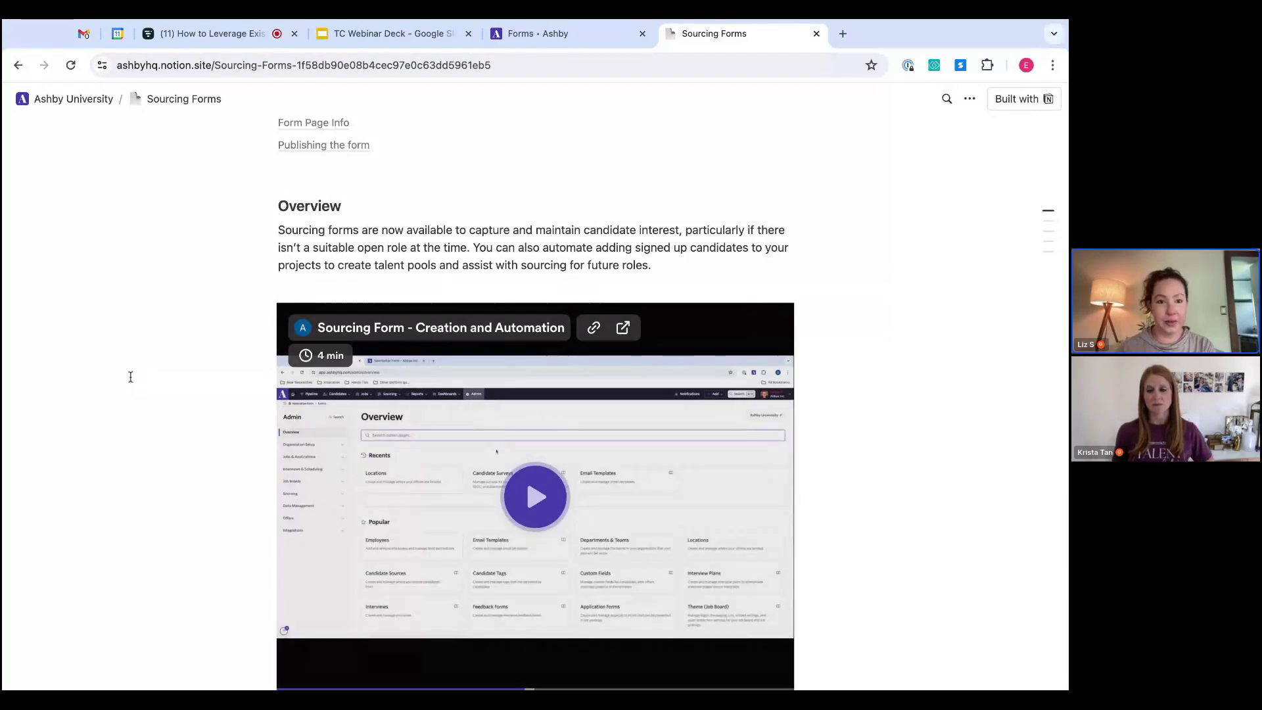
pyautogui.scroll(-3, 130, 376)
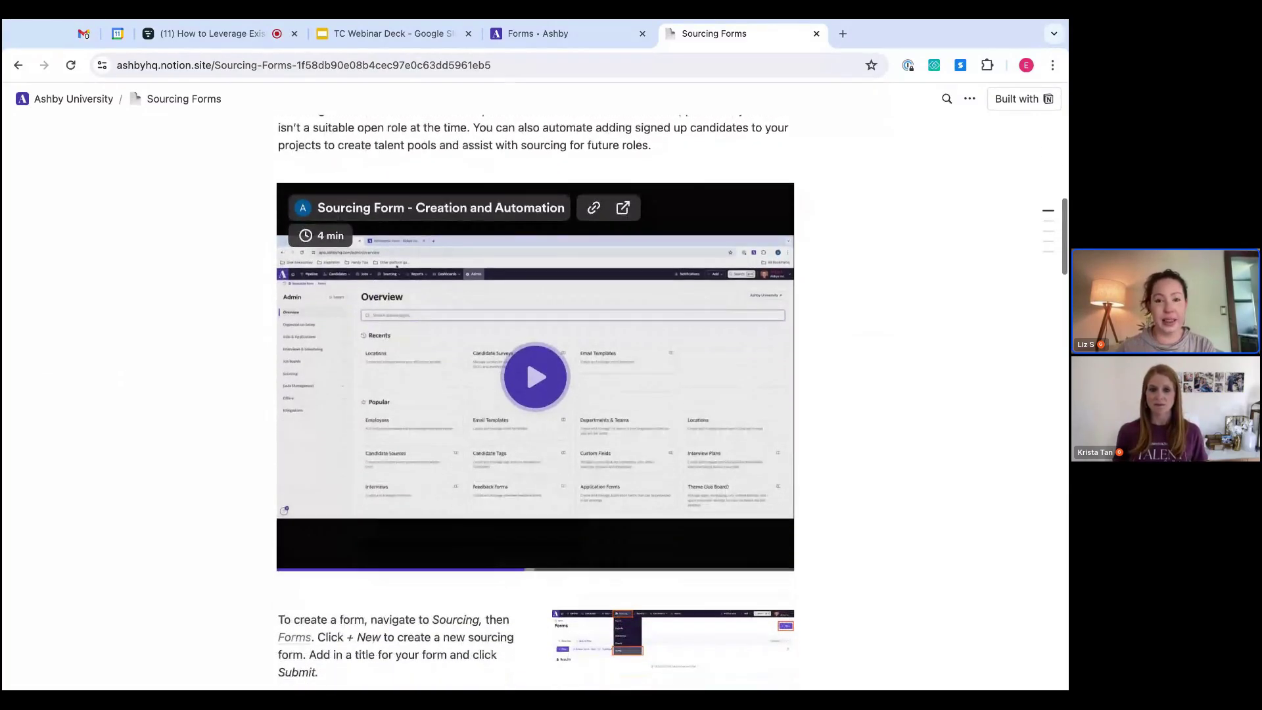
pyautogui.scroll(10, 650, 191)
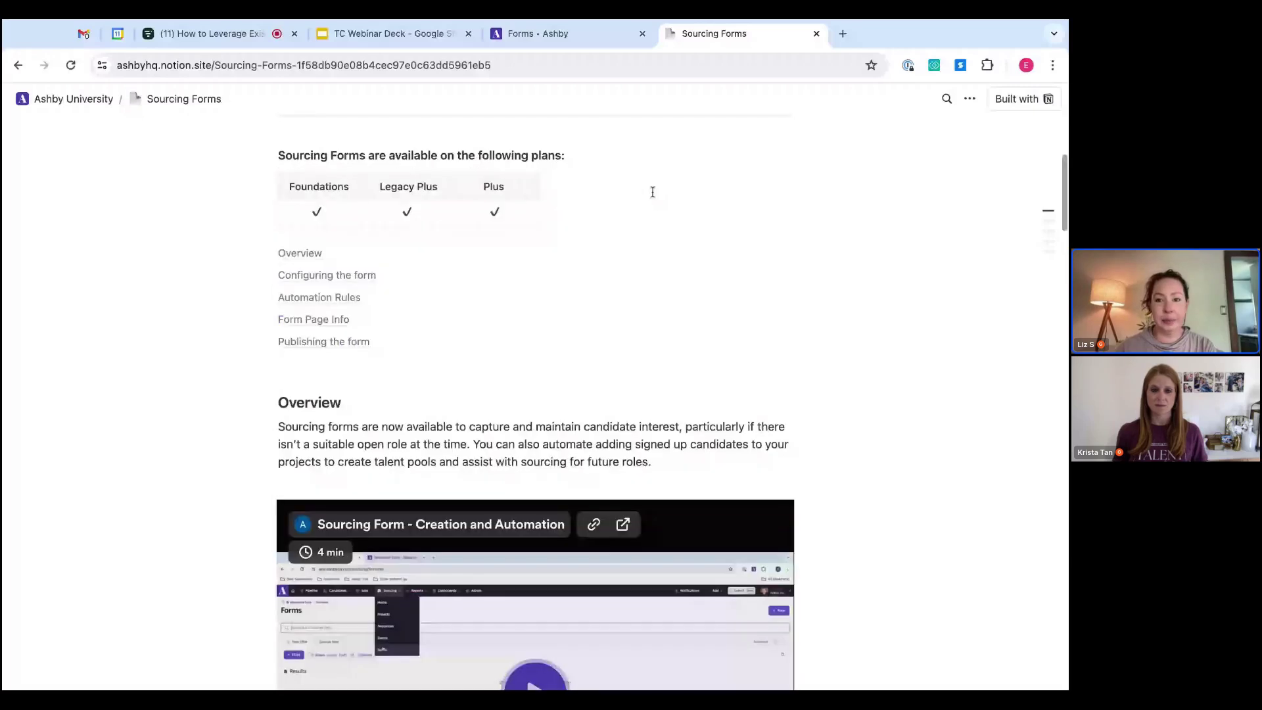
# Close the Sourcing Forms tab and Help panel, then start a new Candidates > Search.
pyautogui.click(817, 34)
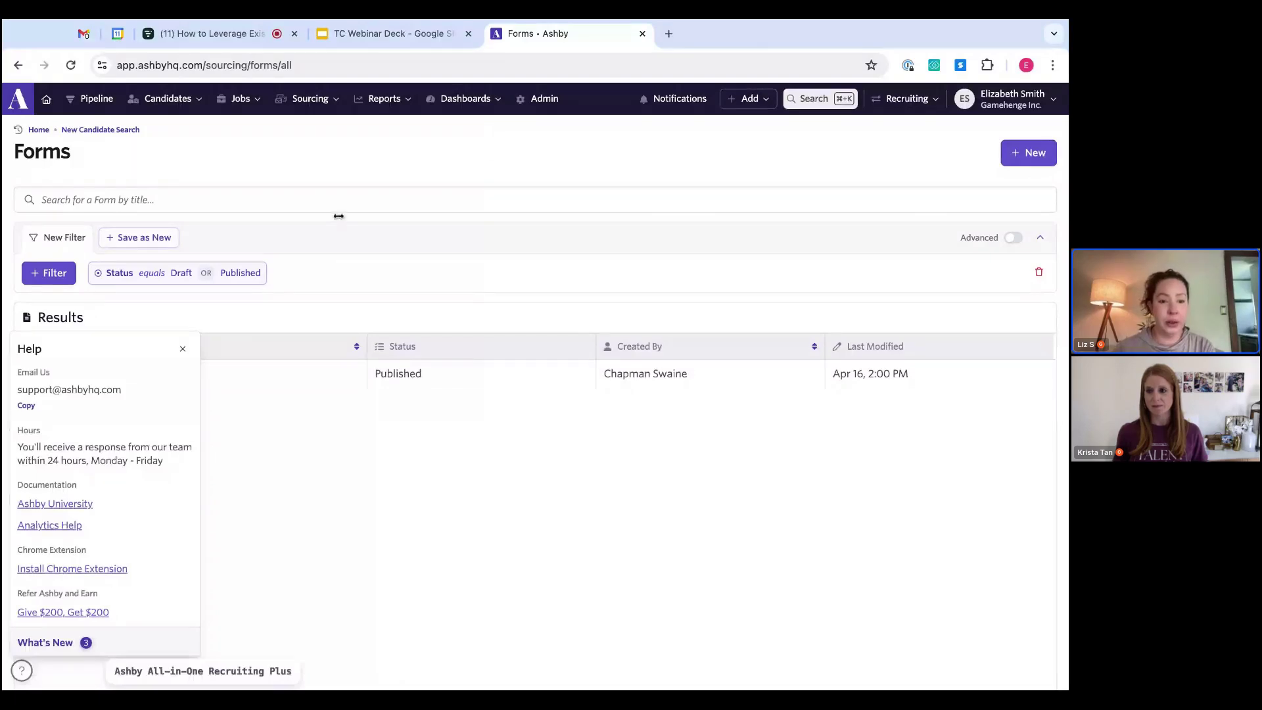
pyautogui.click(185, 350)
pyautogui.click(168, 98)
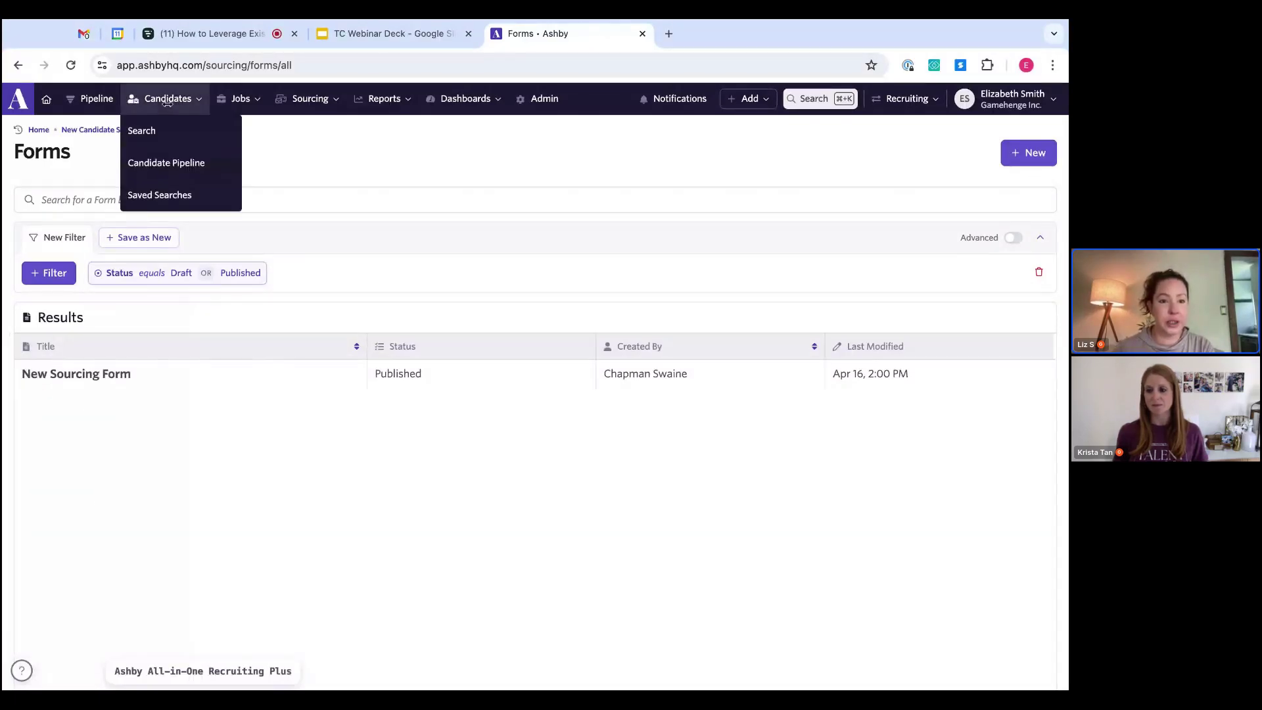
pyautogui.click(157, 133)
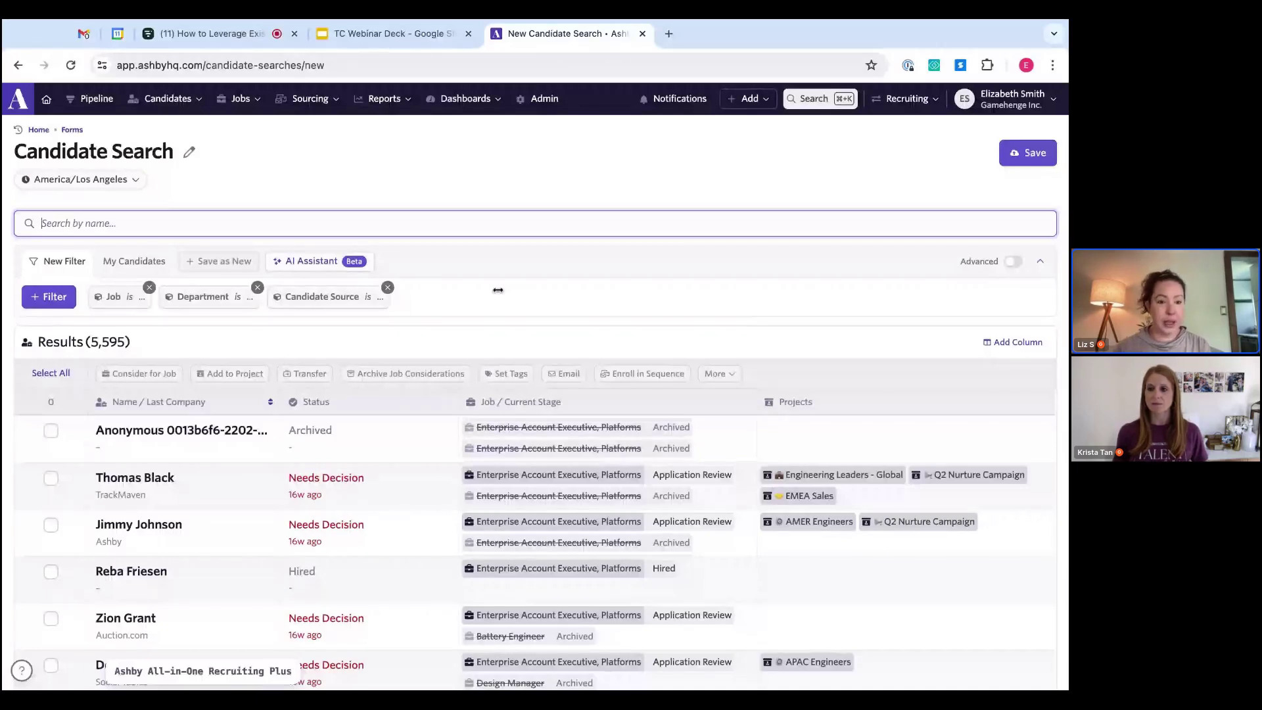
# Search the filter fields for 'Job' and close the list without adding a filter.
pyautogui.click(58, 295)
pyautogui.write('Job')
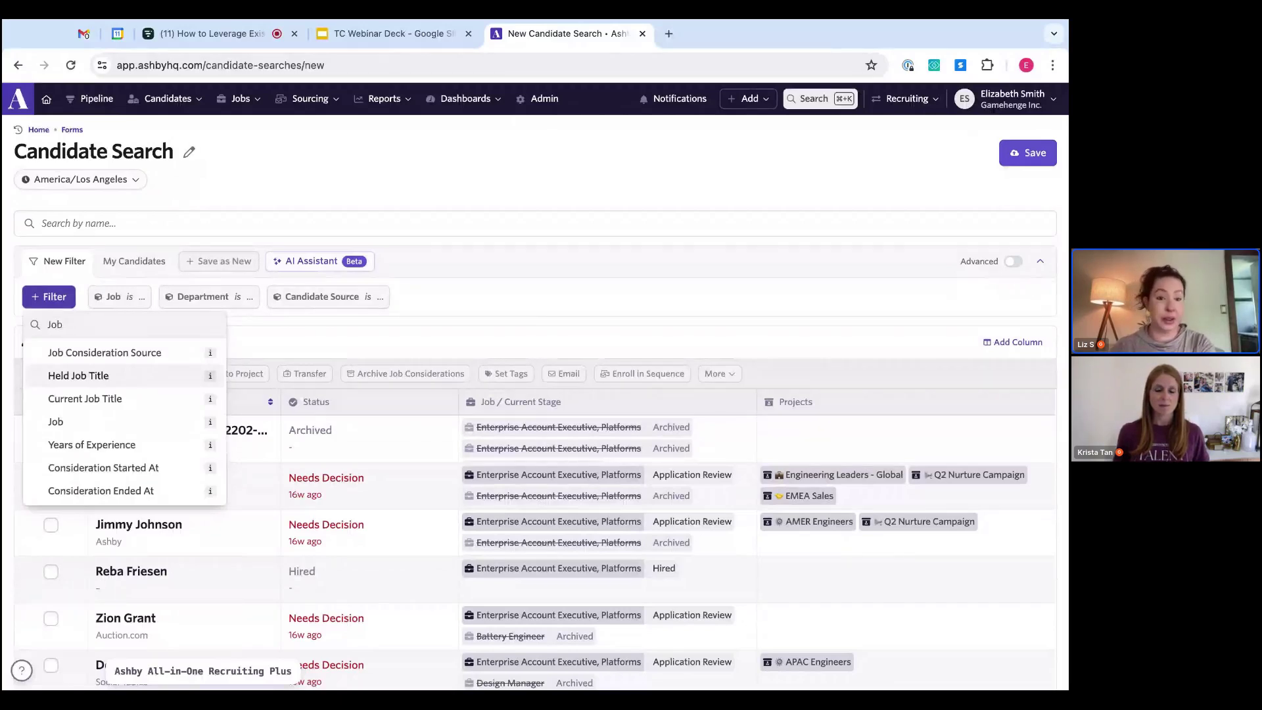
pyautogui.click(294, 272)
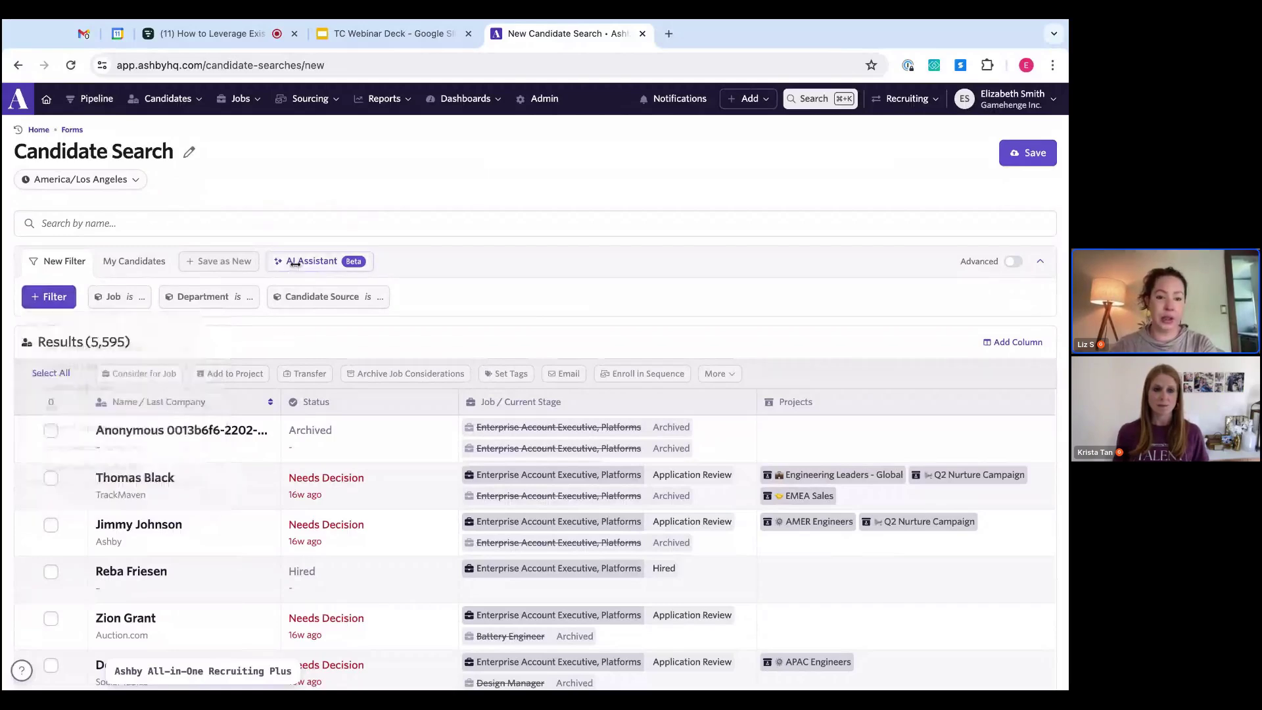
# Generate an AI filter from 'Job title refreshed within the last year', giving 1,170 candidates.
pyautogui.click(295, 262)
pyautogui.write('Job title')
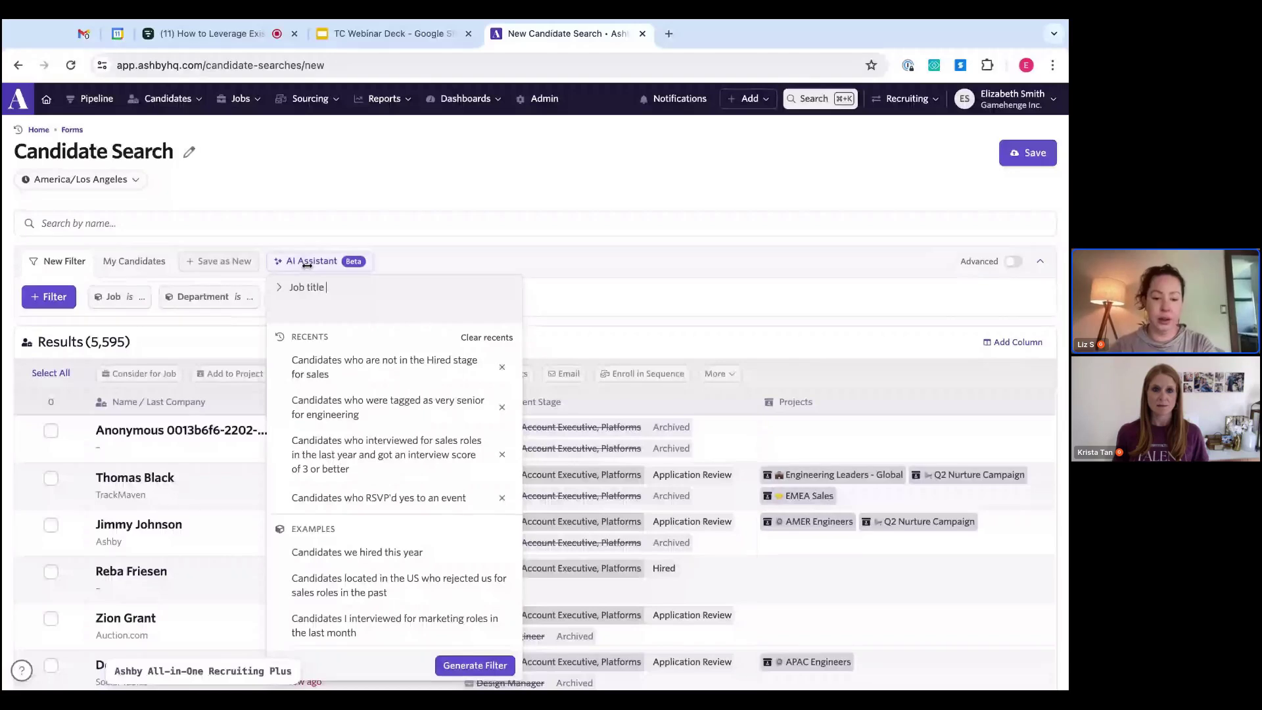
pyautogui.write(' refreshed')
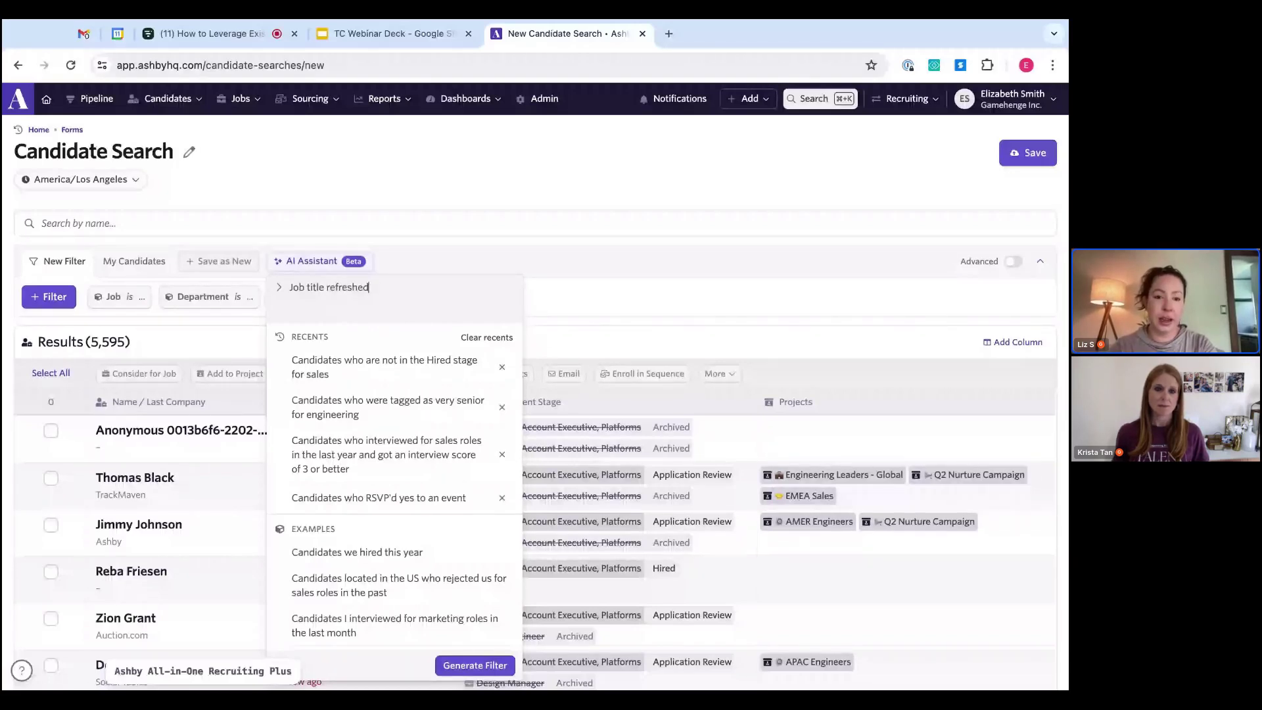
pyautogui.write(' at')
pyautogui.press('BackSpace')
pyautogui.press('BackSpace')
pyautogui.write('w')
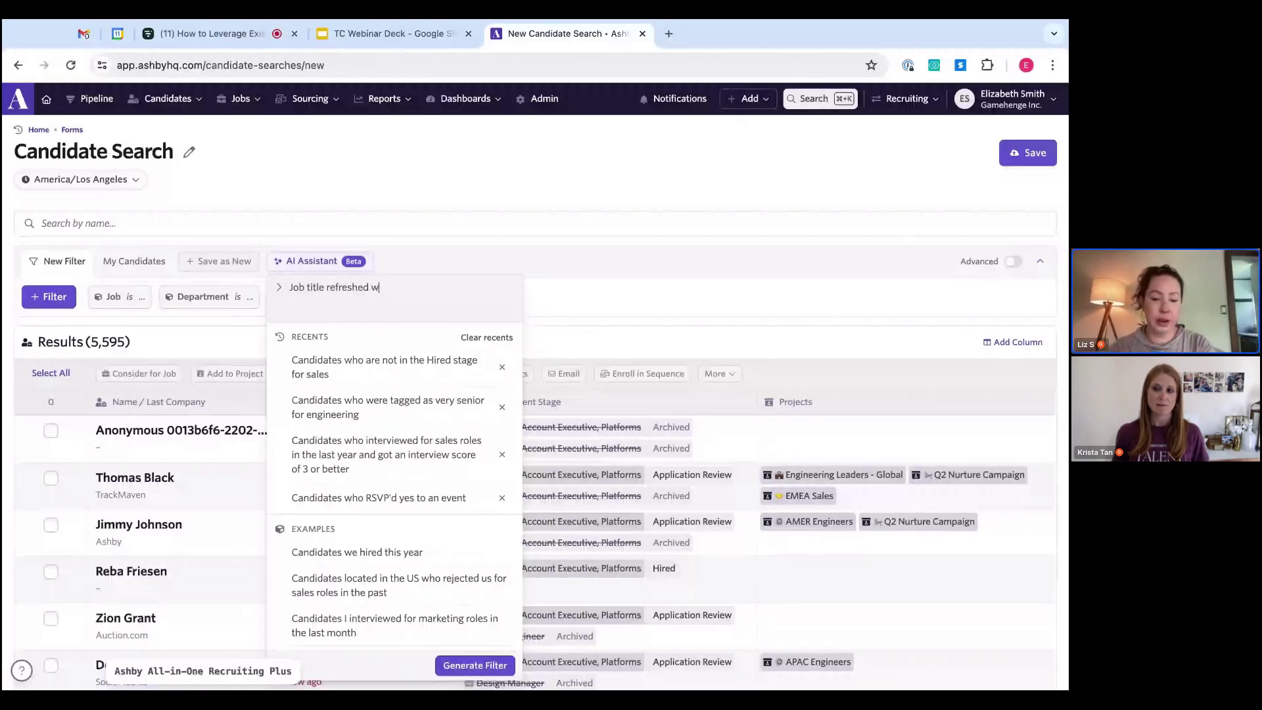
pyautogui.write('ithin the last year')
pyautogui.press('Return')
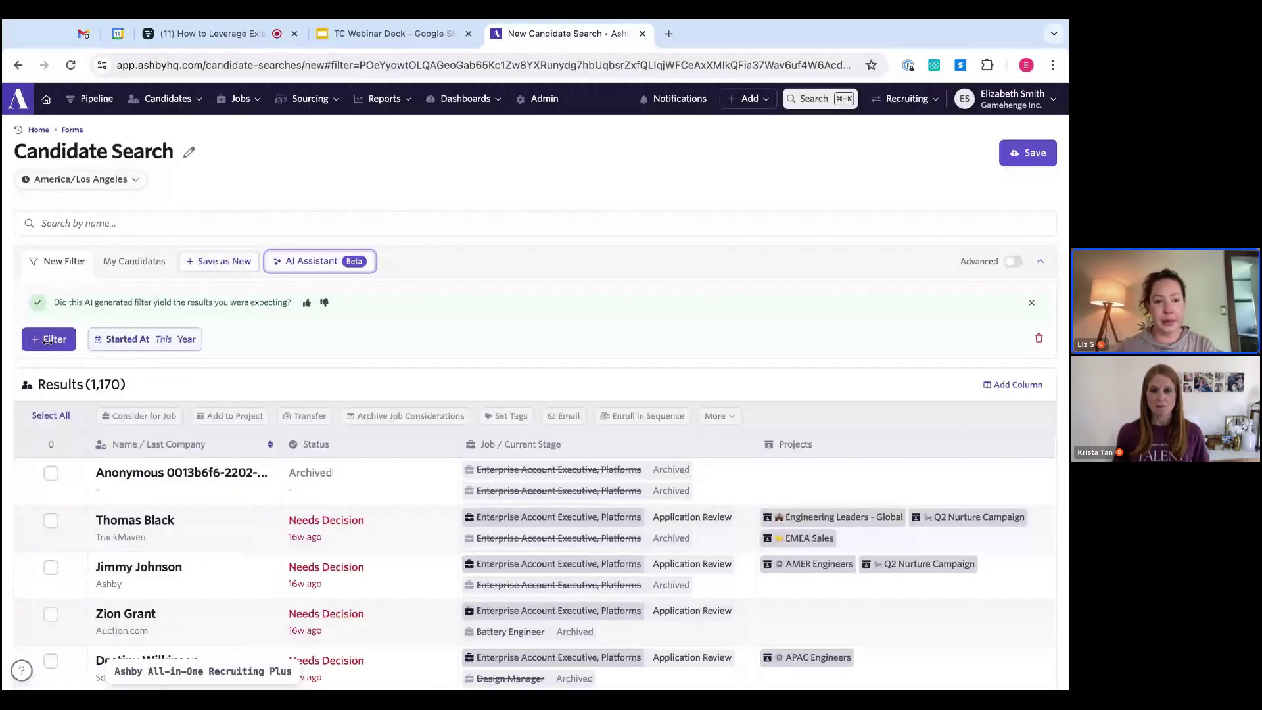
pyautogui.click(47, 340)
pyautogui.scroll(-2, 133, 565)
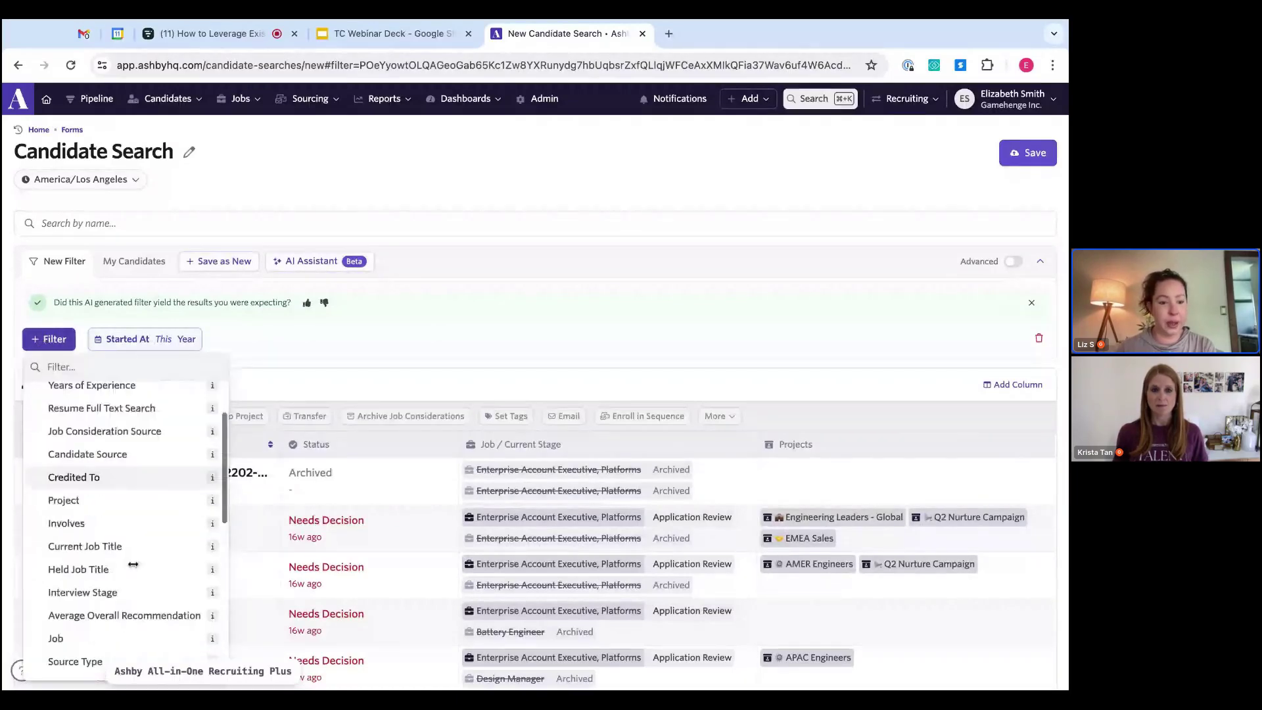
pyautogui.scroll(-1, 133, 564)
pyautogui.scroll(-1, 133, 565)
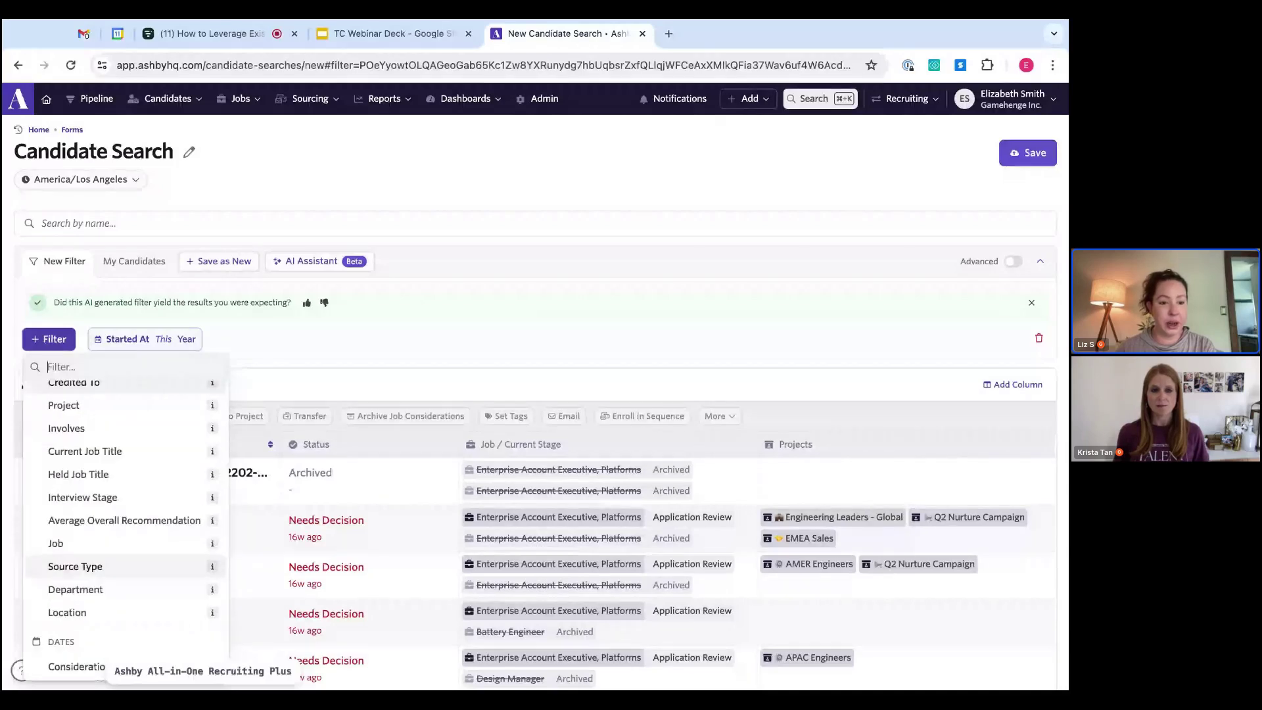
pyautogui.scroll(1, 133, 568)
pyautogui.scroll(3, 133, 571)
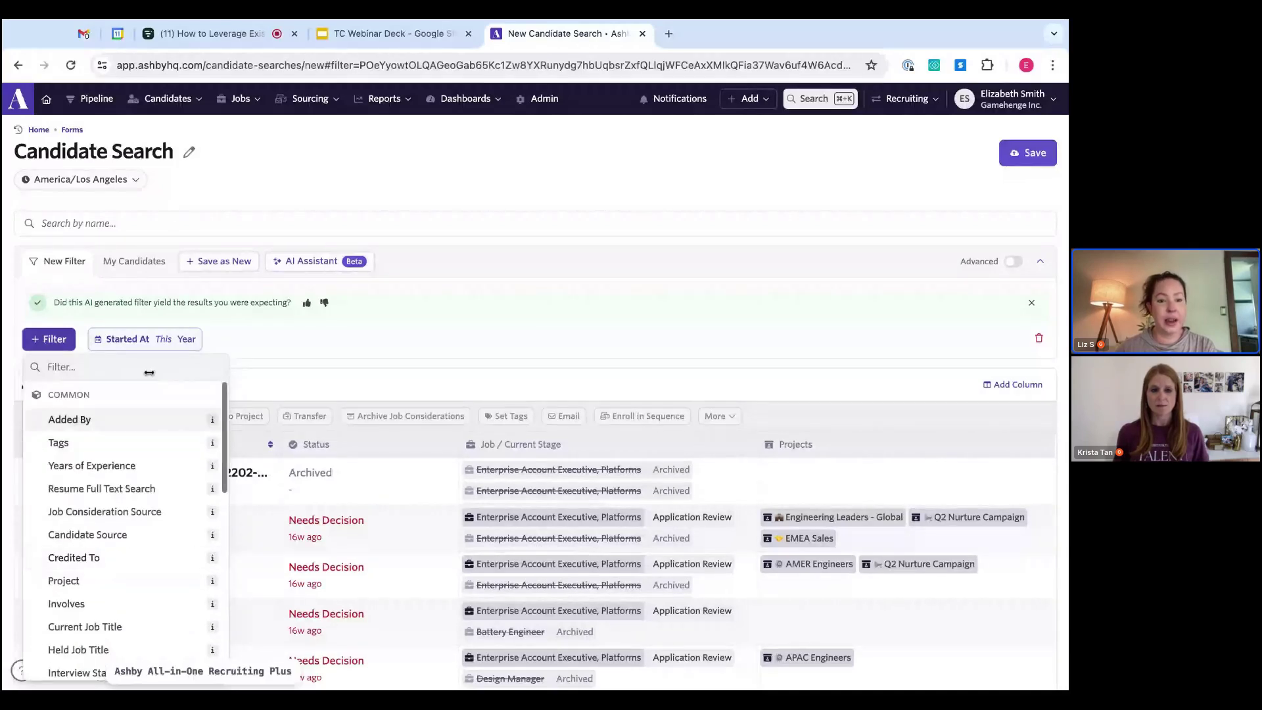
pyautogui.click(385, 372)
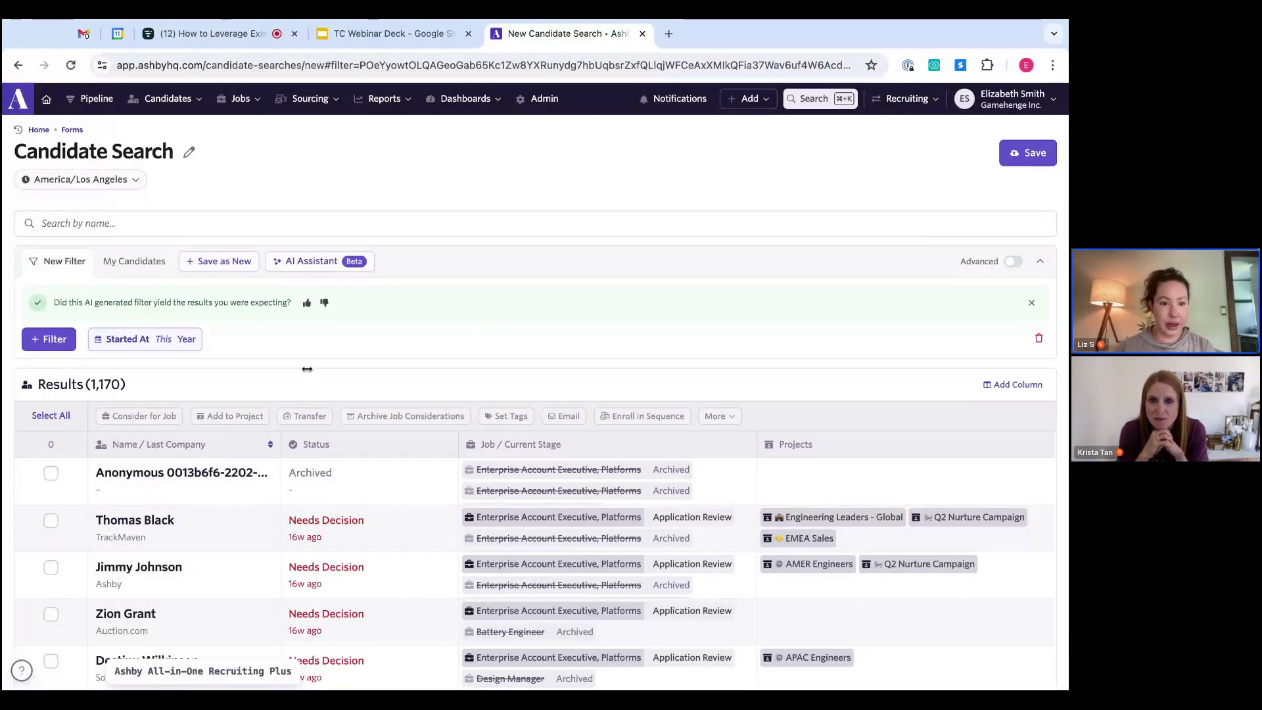
# Open a candidate's full record from the results, glance through it, and close it.
pyautogui.scroll(-2, 190, 583)
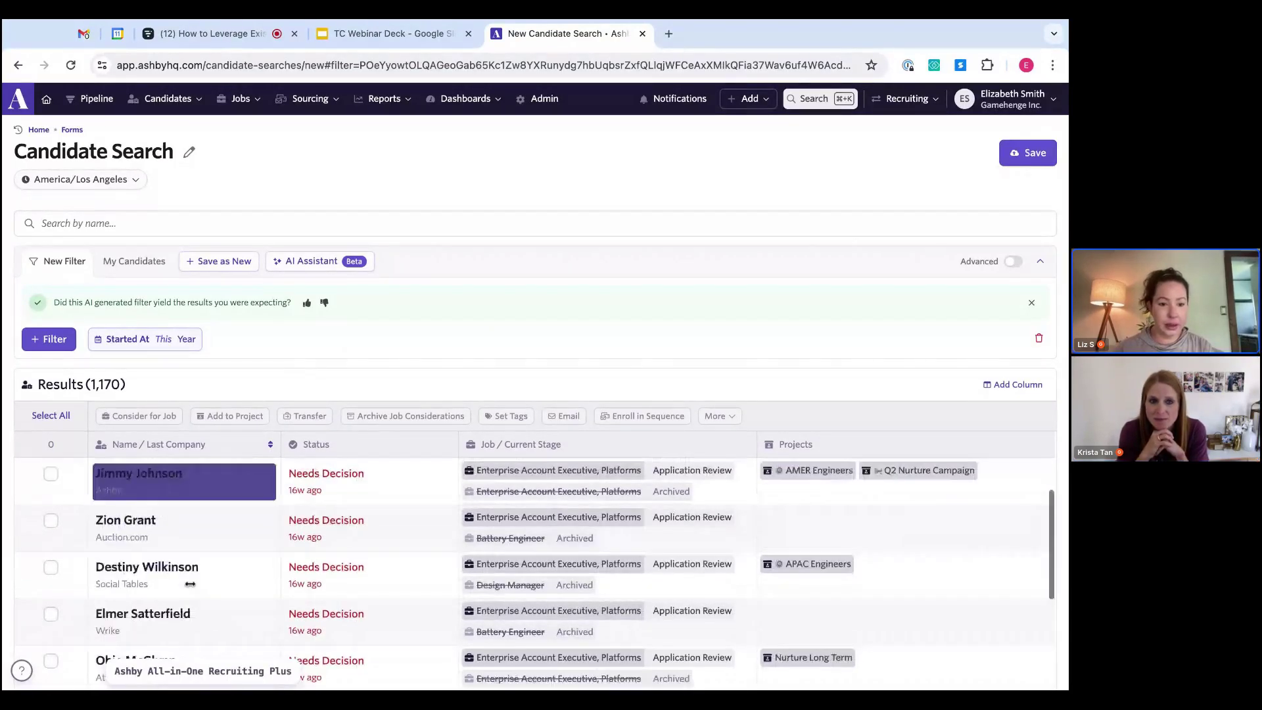
pyautogui.scroll(-1, 191, 578)
pyautogui.click(188, 537)
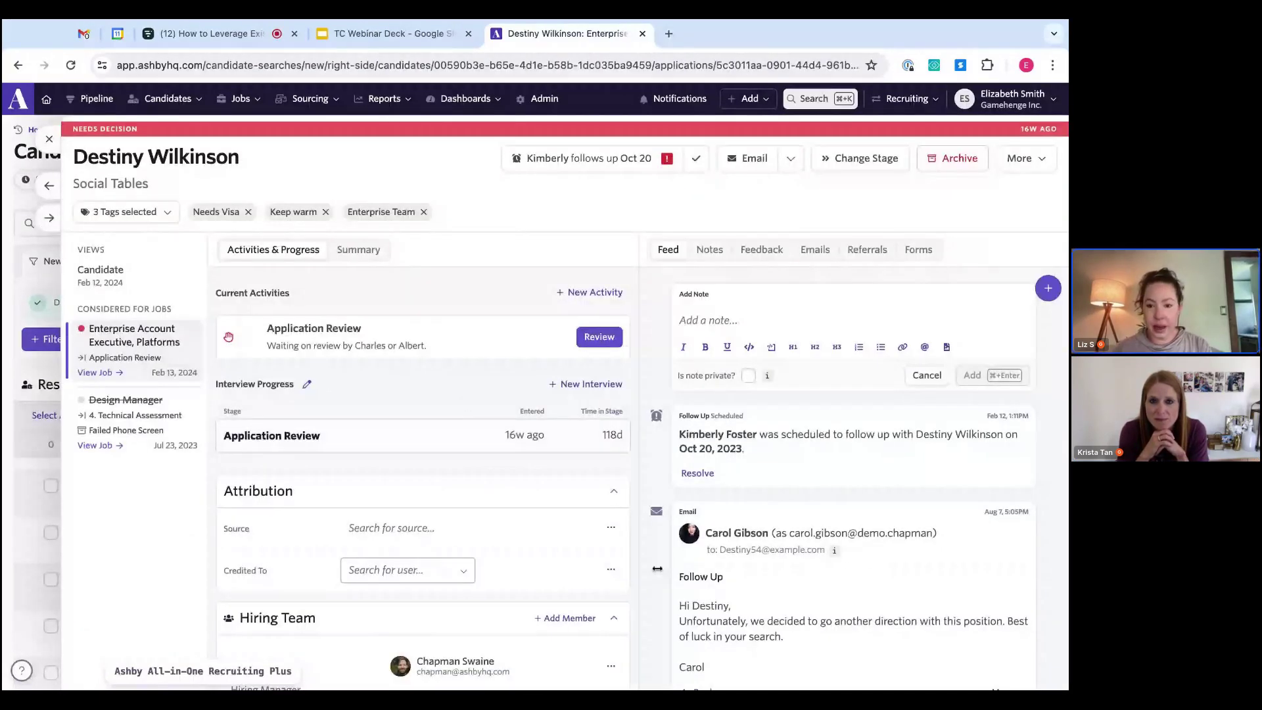
pyautogui.scroll(-5, 657, 569)
pyautogui.scroll(5, 657, 568)
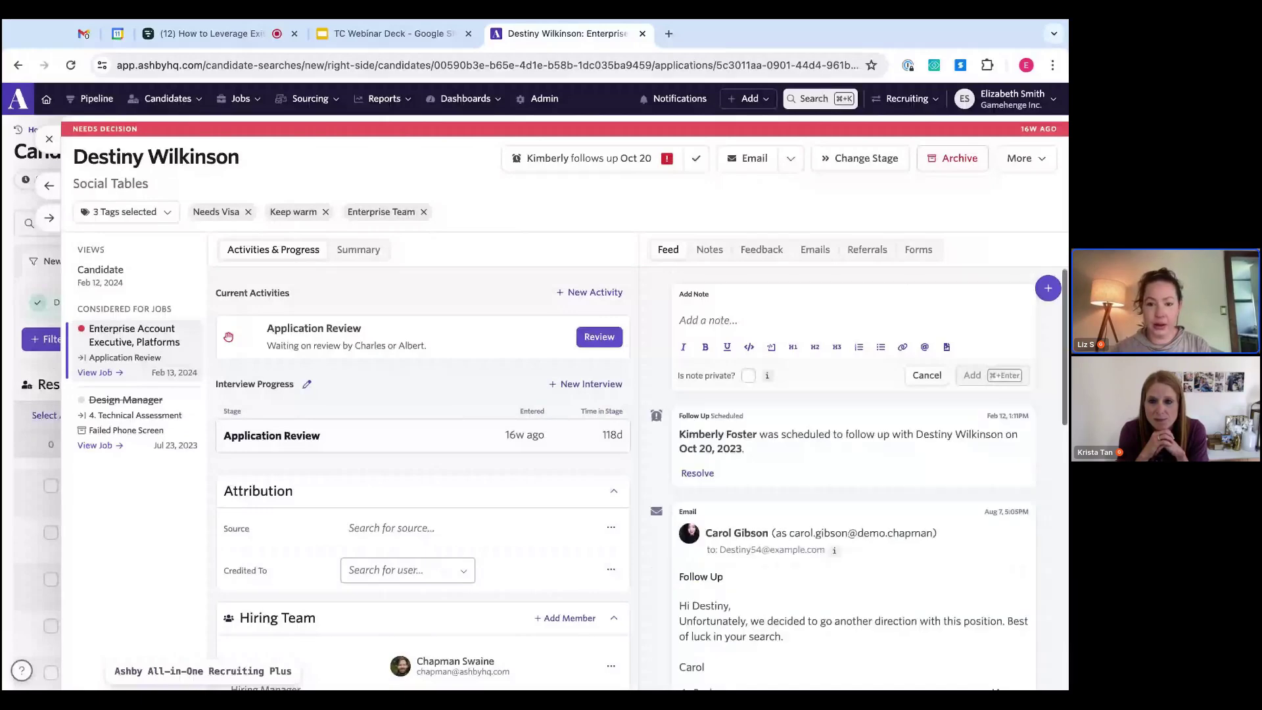
pyautogui.click(50, 138)
# Open the NGP VAN candidate's profile from the Waiting on Feedback row.
pyautogui.scroll(-3, 258, 540)
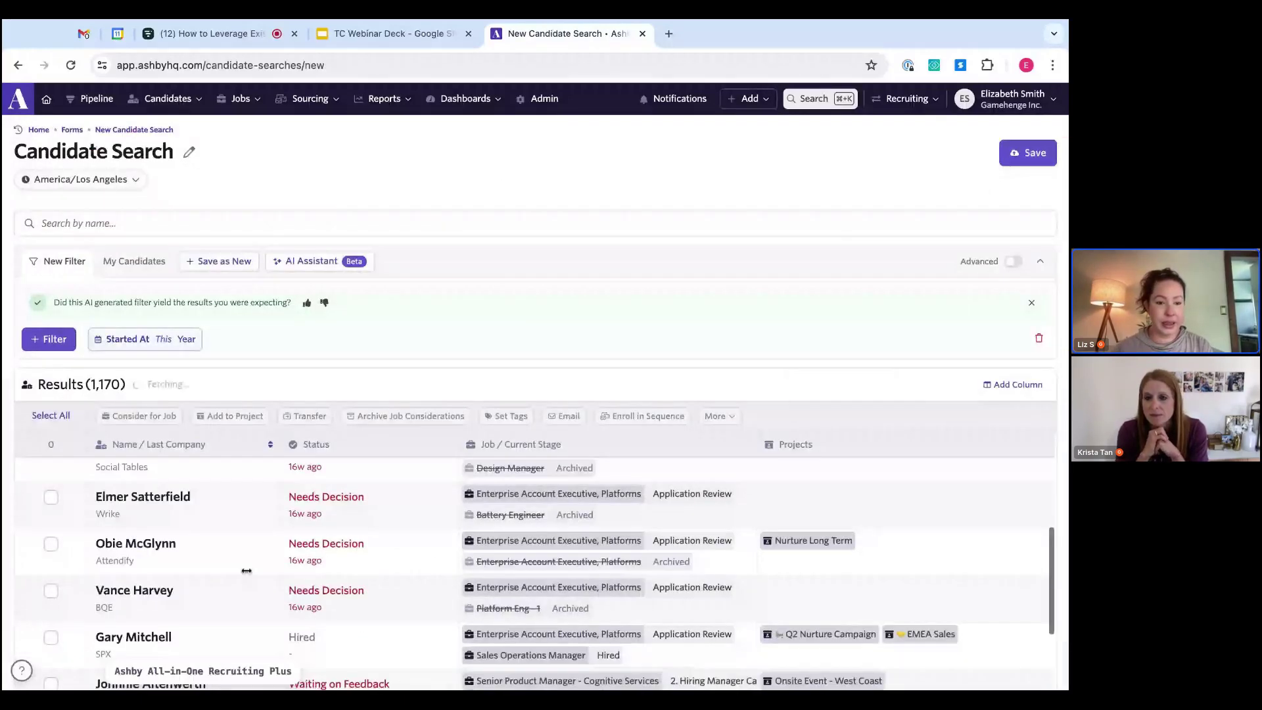
pyautogui.click(171, 528)
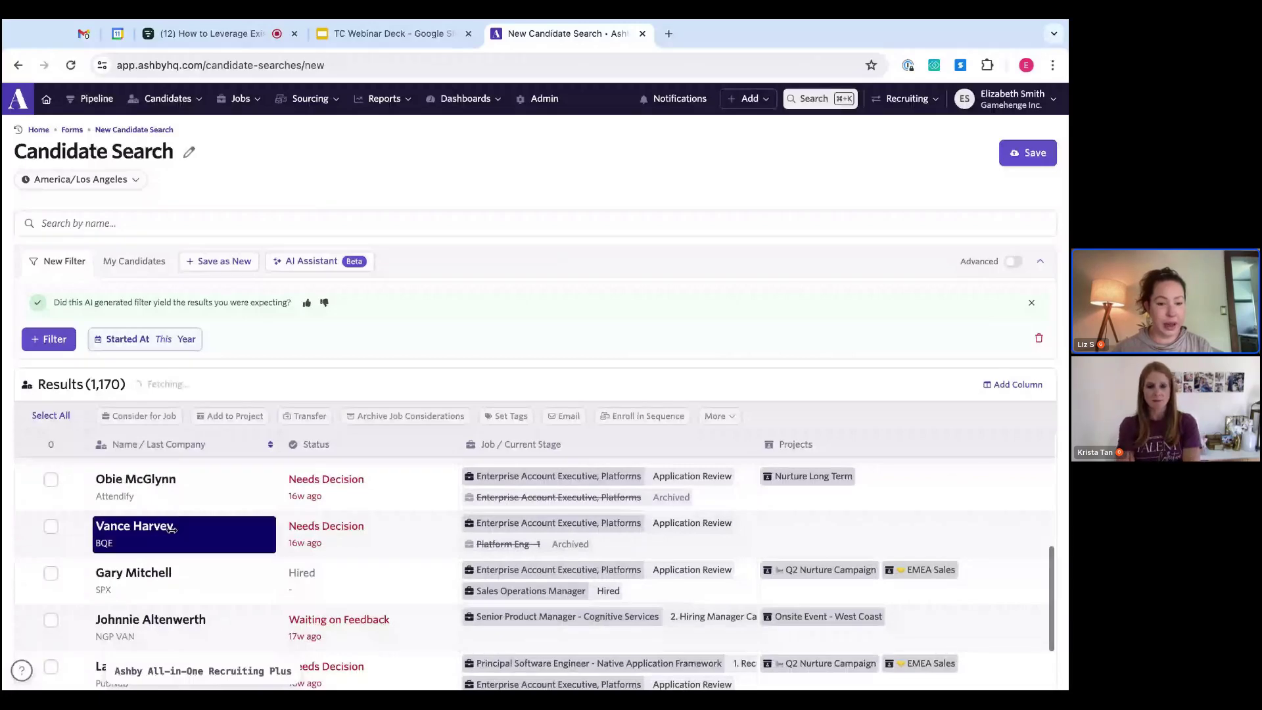
pyautogui.scroll(-1, 178, 545)
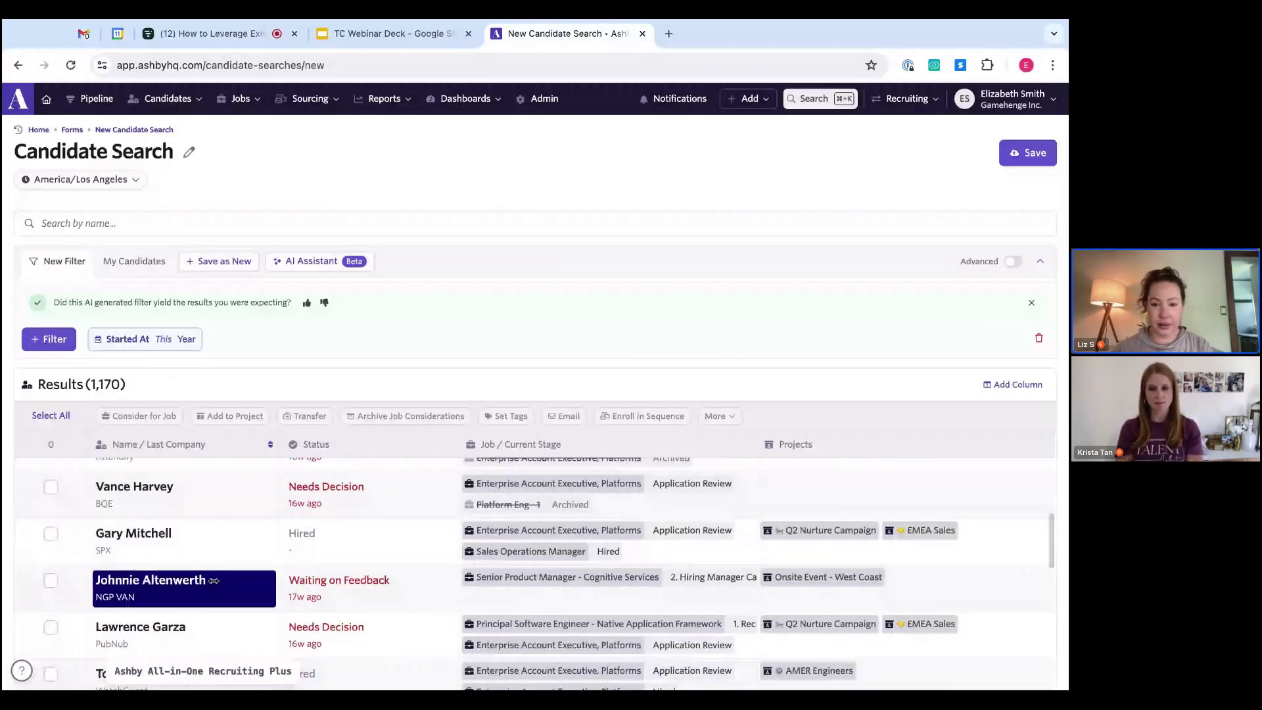
pyautogui.click(213, 581)
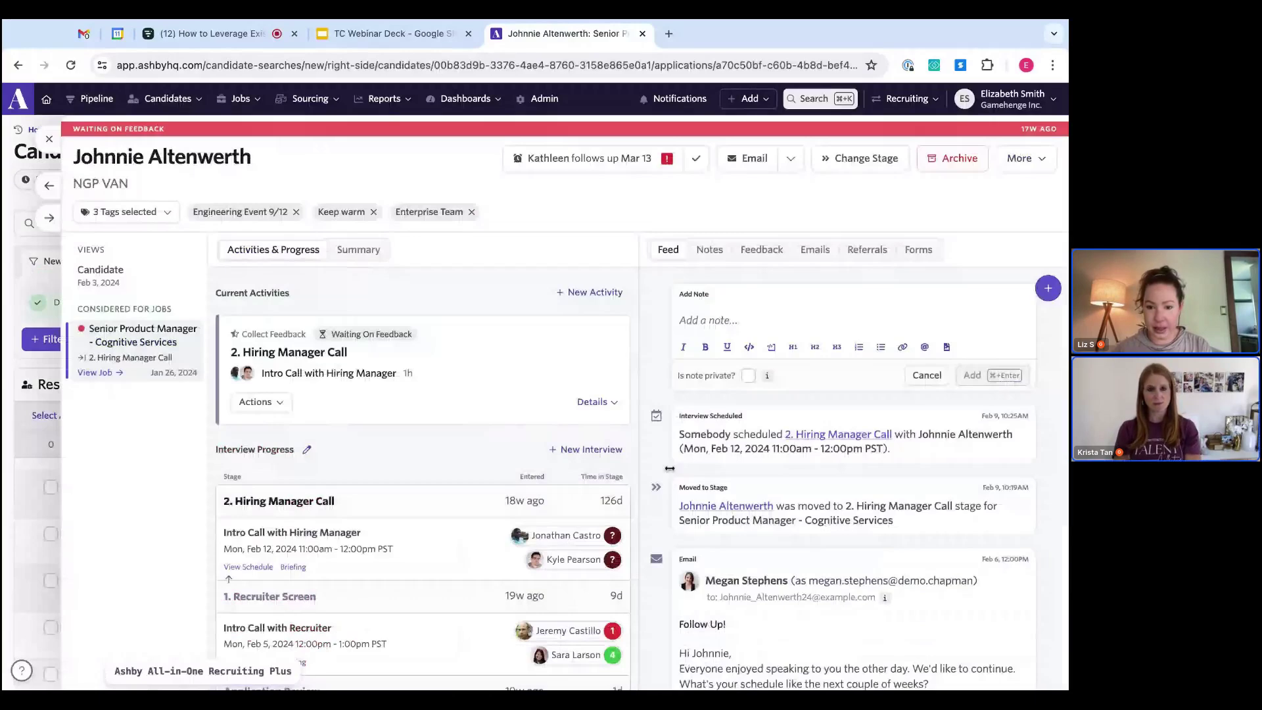
# Scroll through the NGP VAN candidate's activity feed, then close the profile with Escape.
pyautogui.scroll(-10, 669, 468)
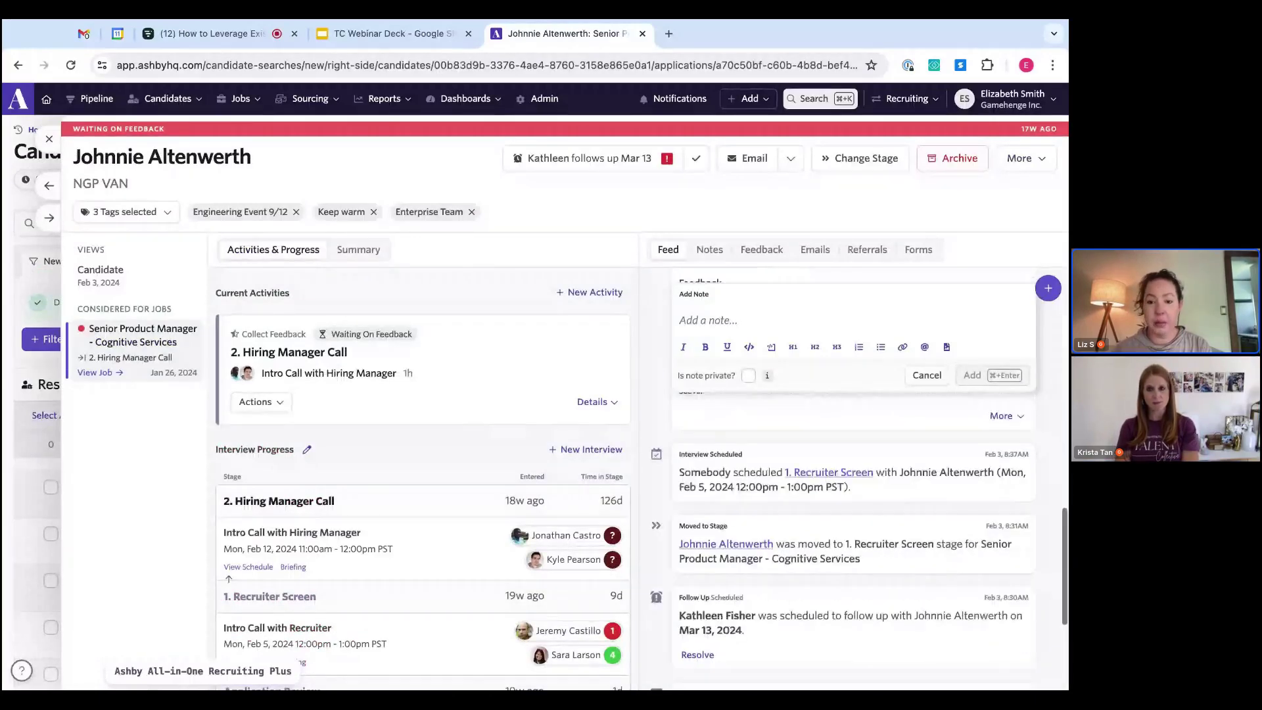
pyautogui.scroll(2, 809, 590)
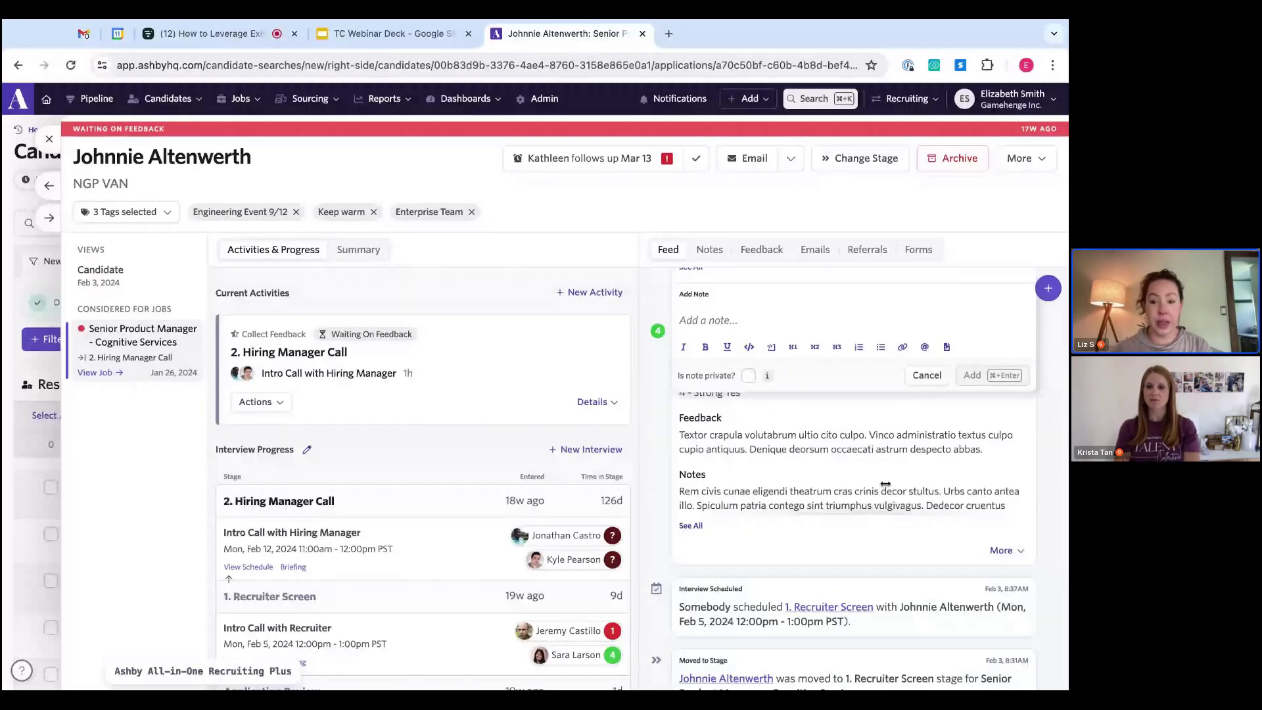
pyautogui.scroll(-2, 850, 549)
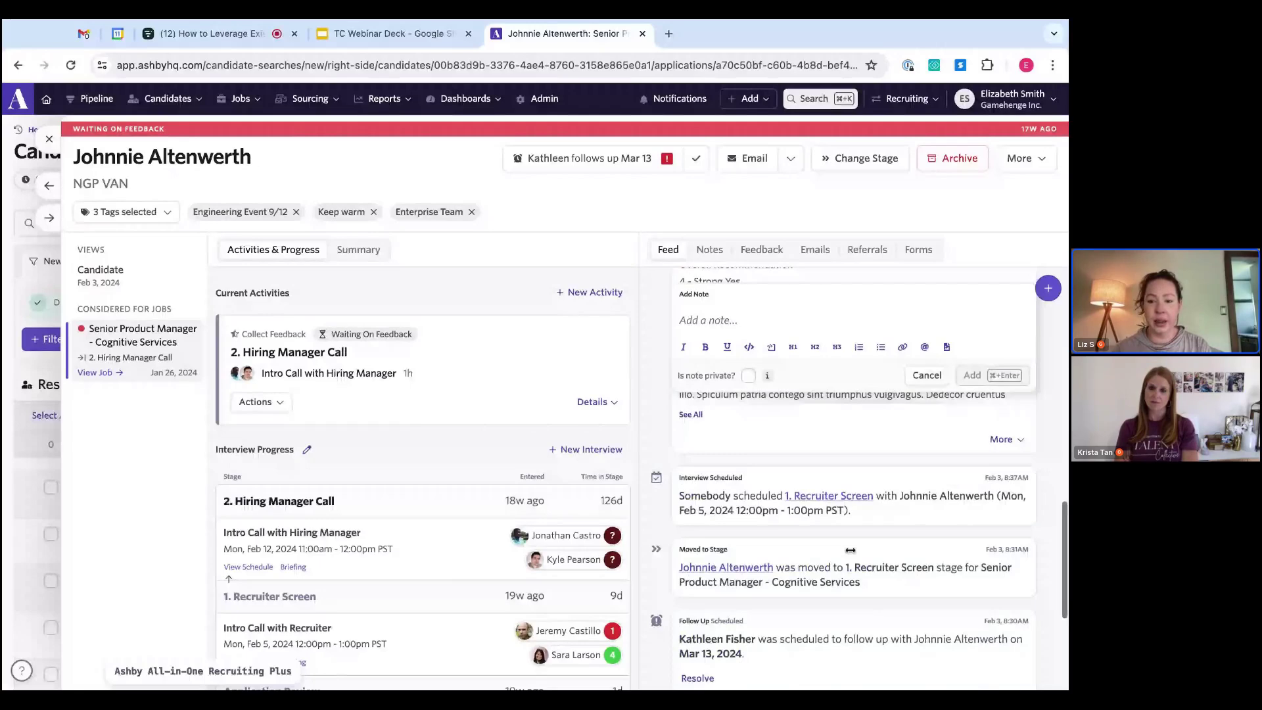
pyautogui.scroll(-3, 850, 550)
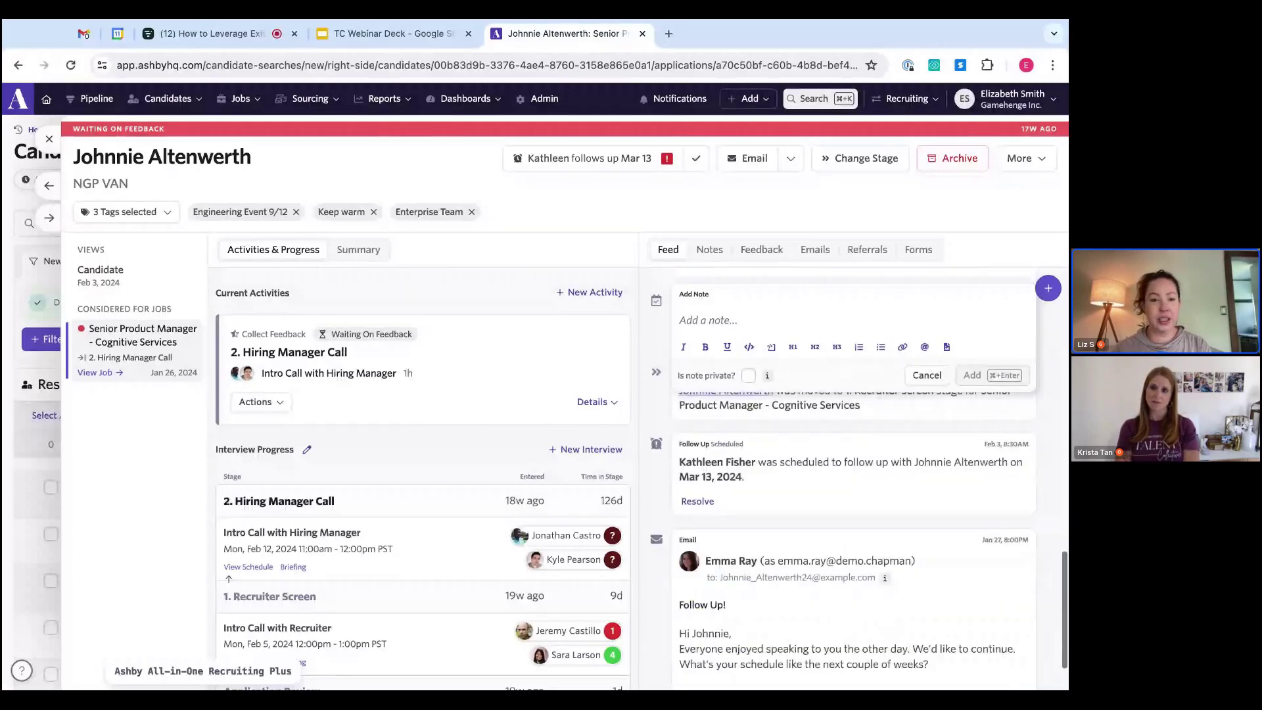
pyautogui.scroll(-1, 850, 549)
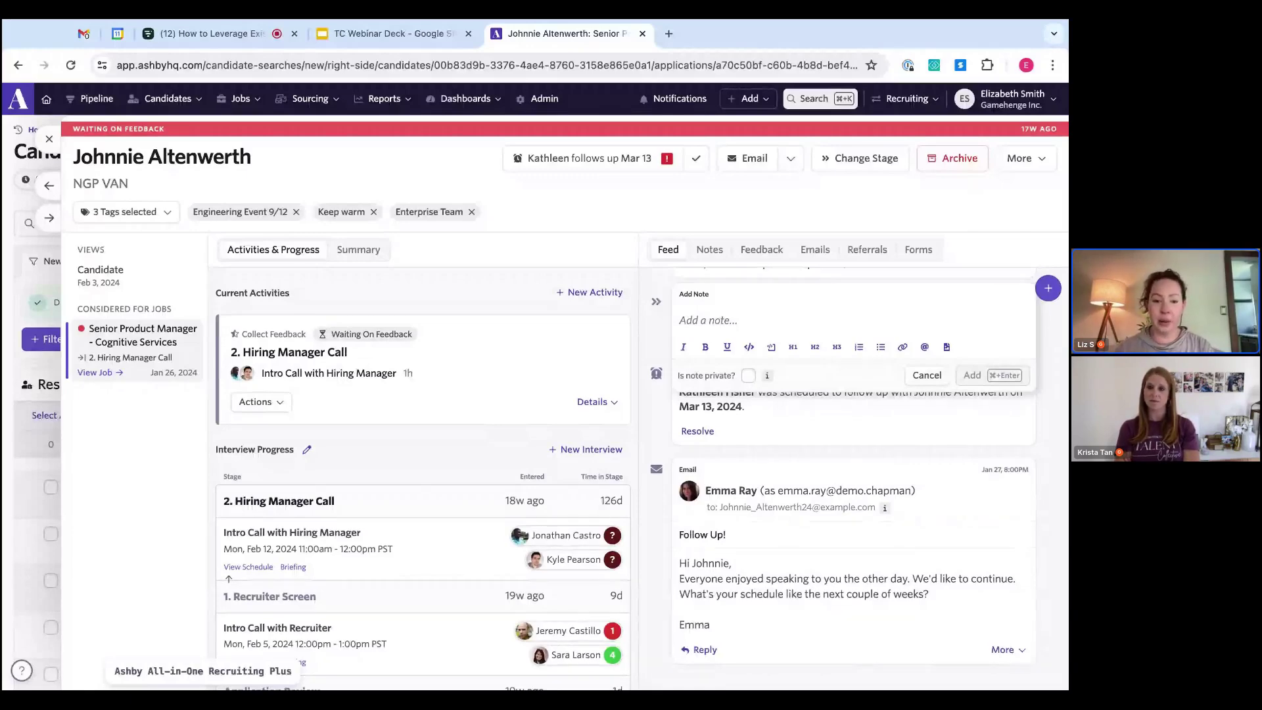
pyautogui.scroll(1, 849, 526)
pyautogui.scroll(-4, 849, 526)
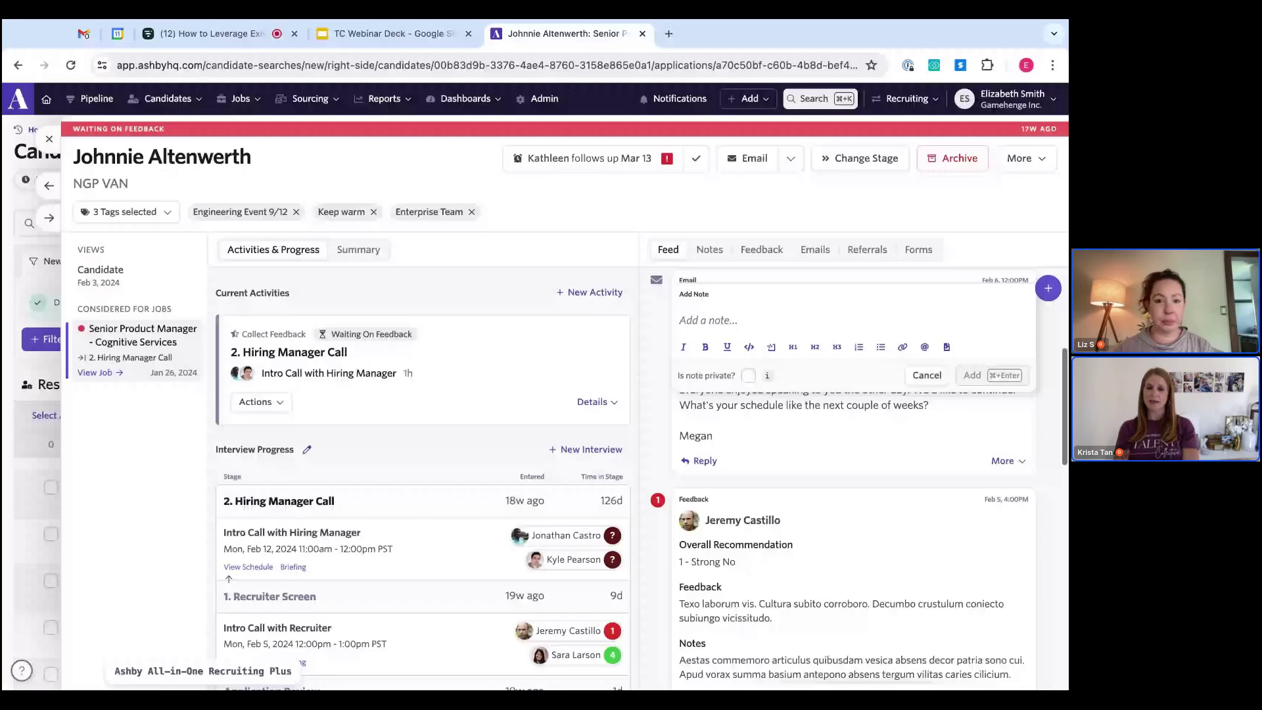
pyautogui.scroll(2, 850, 525)
pyautogui.scroll(-2, 850, 526)
pyautogui.scroll(2, 850, 493)
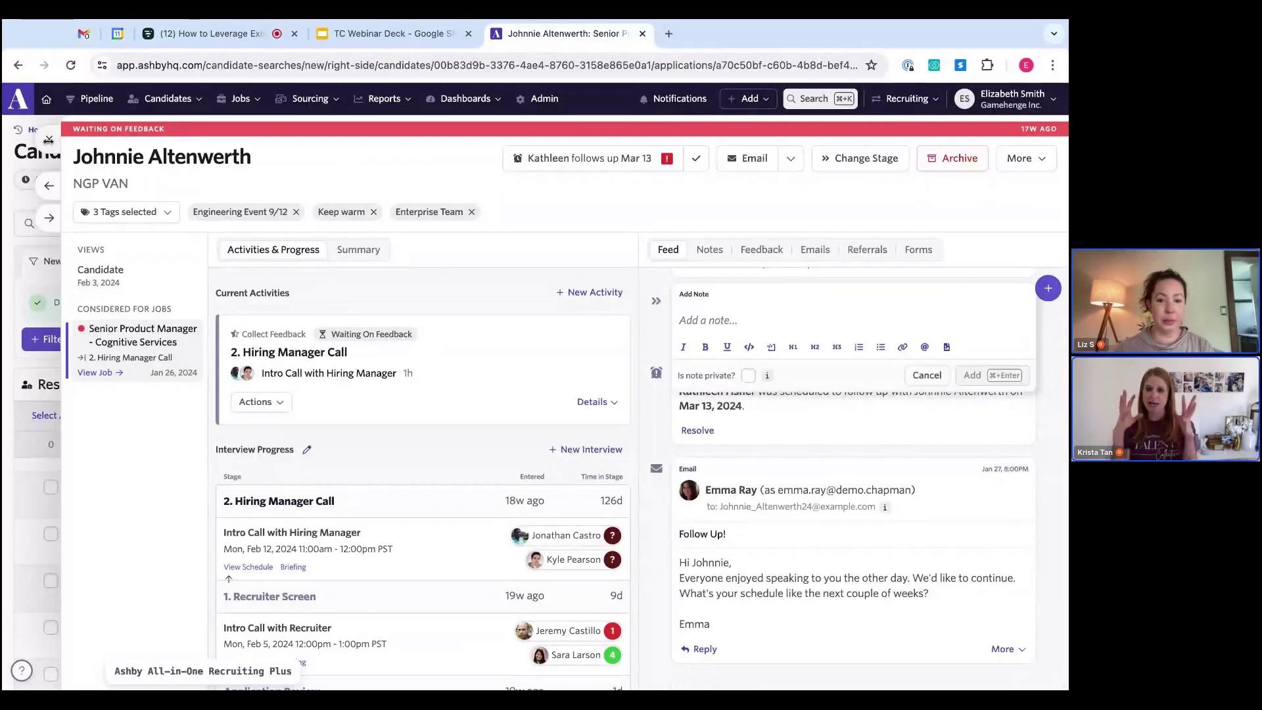
pyautogui.press('Escape')
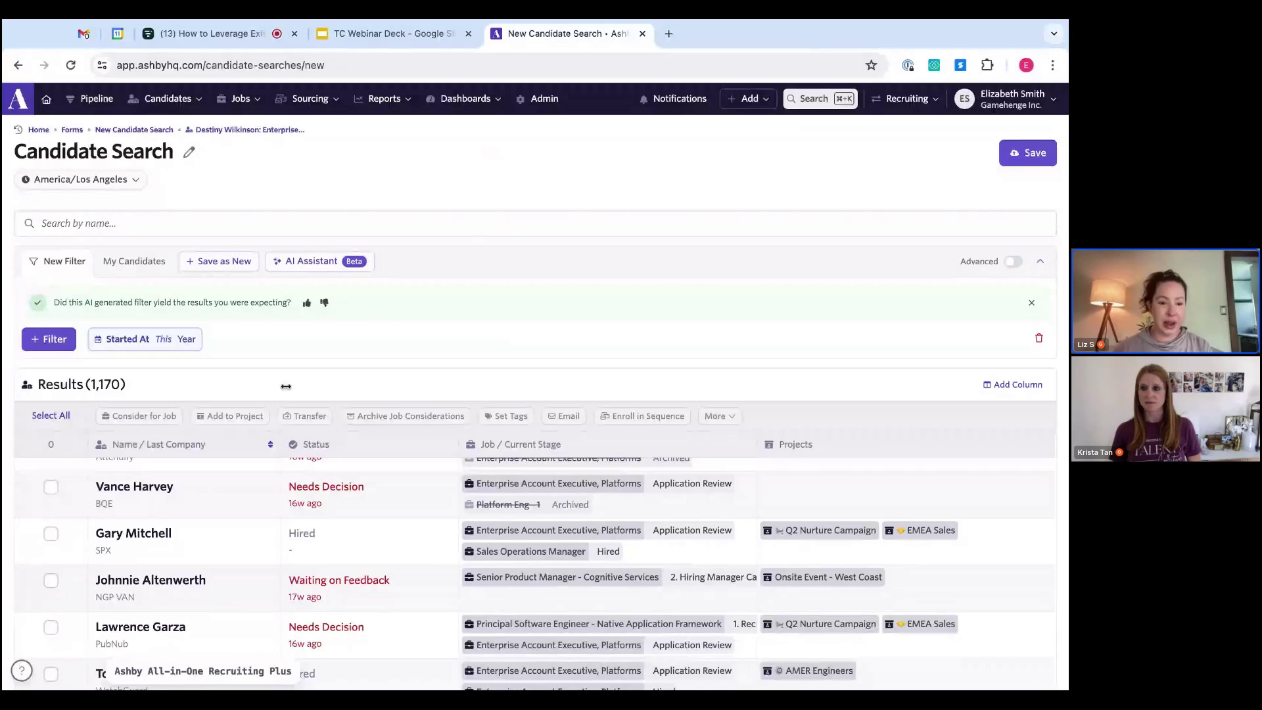
pyautogui.click(152, 537)
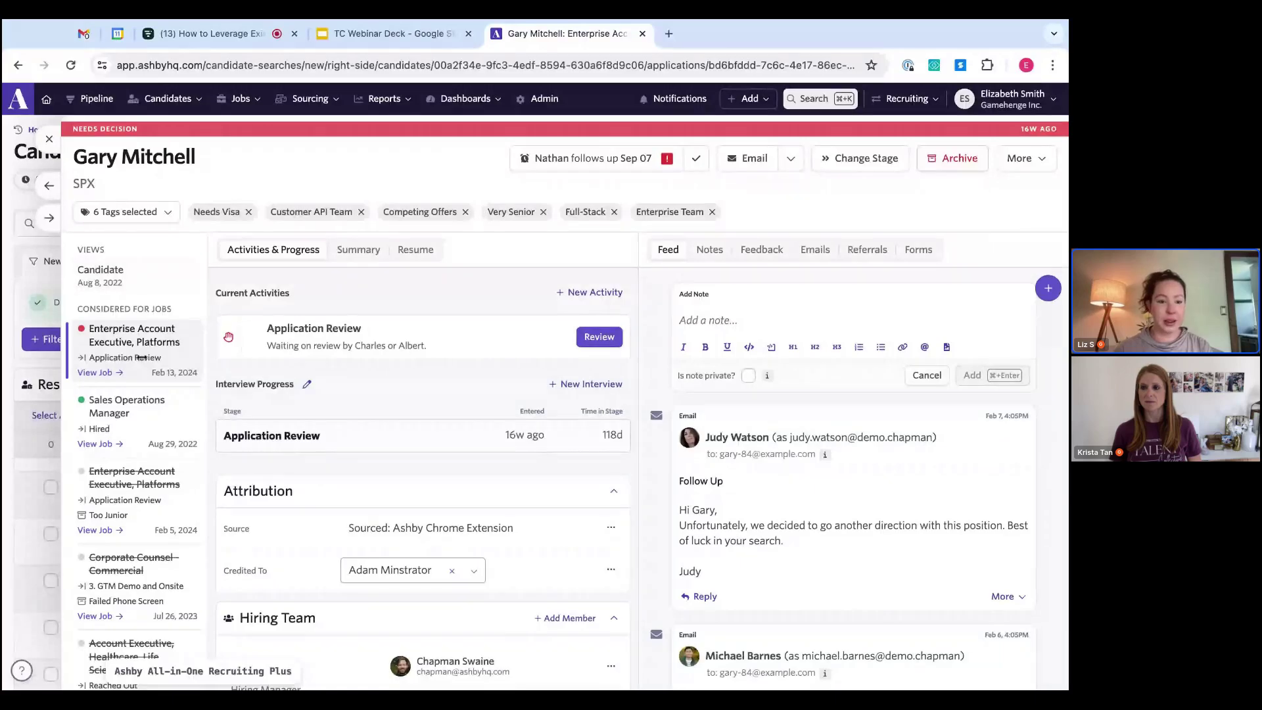
pyautogui.scroll(-2, 133, 491)
pyautogui.scroll(2, 132, 492)
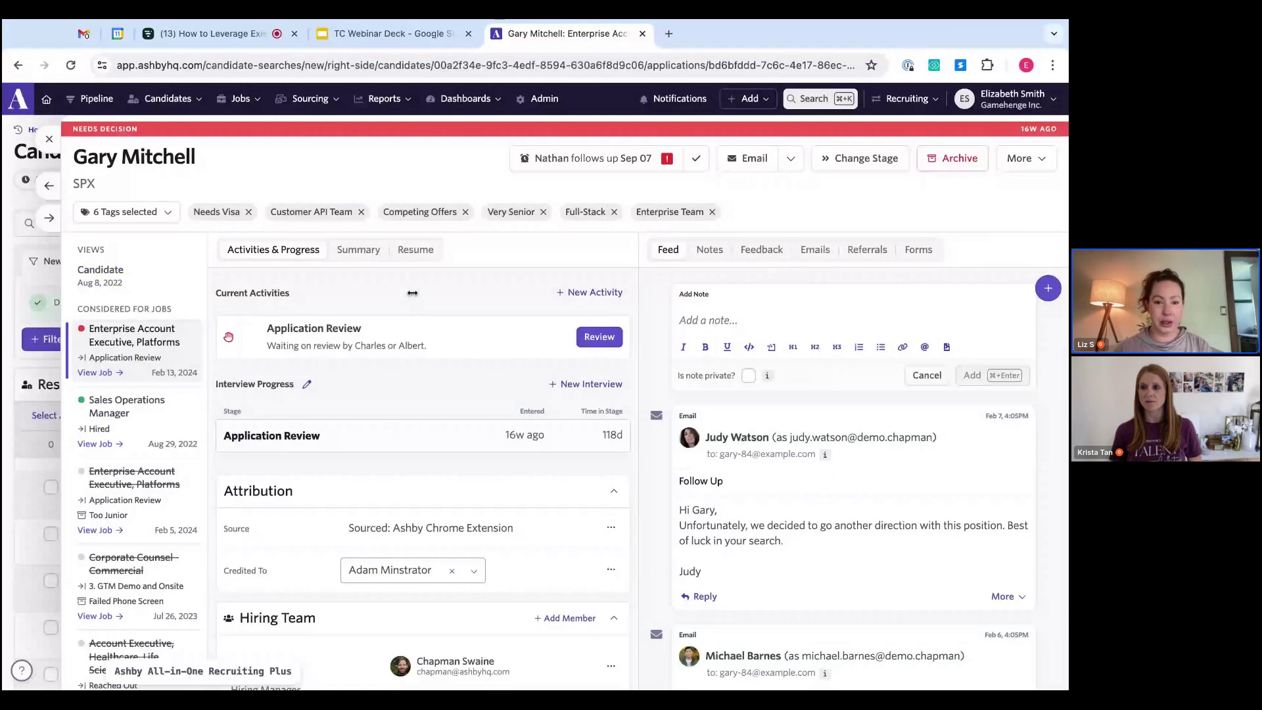
pyautogui.click(358, 250)
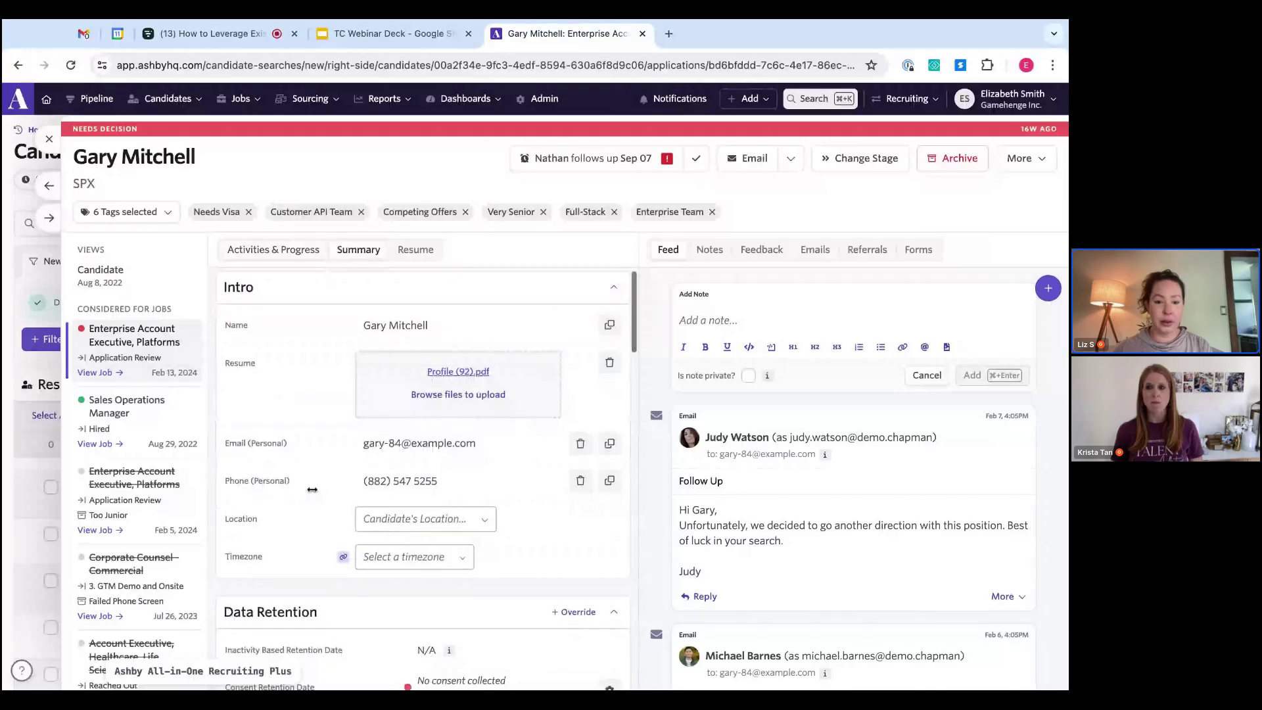
pyautogui.scroll(-10, 312, 490)
pyautogui.scroll(-5, 422, 480)
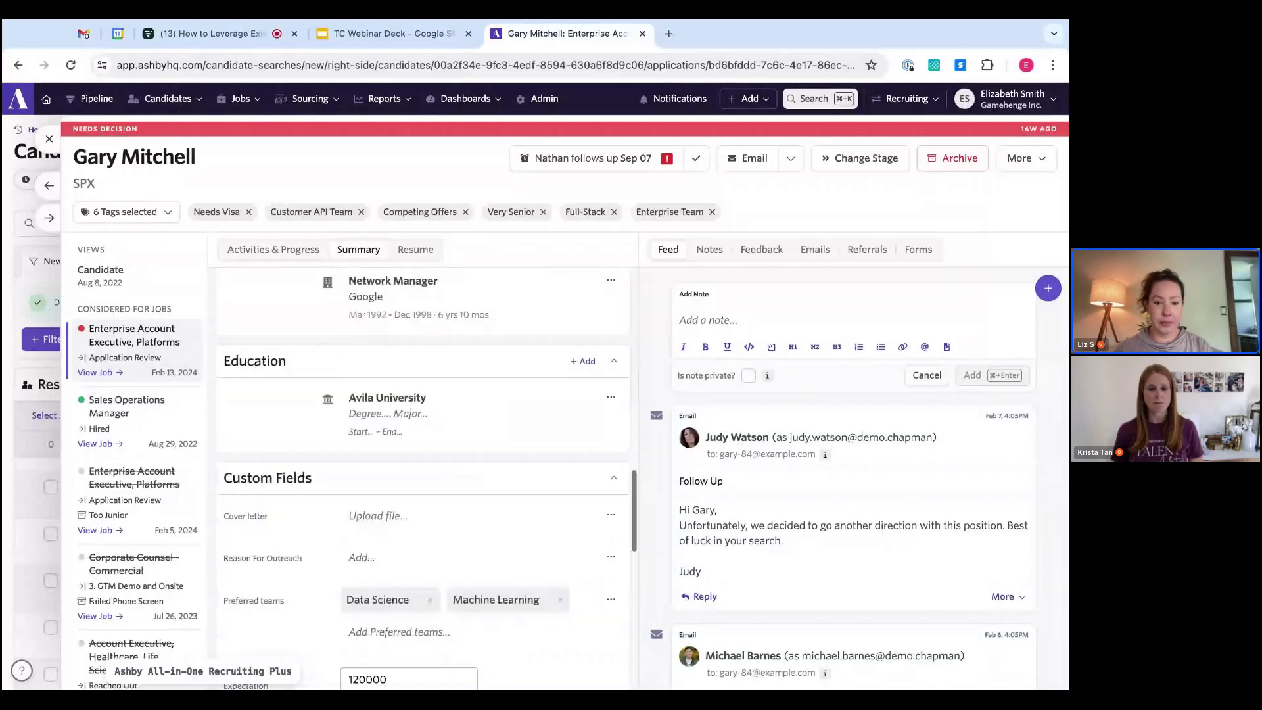
pyautogui.scroll(-5, 334, 417)
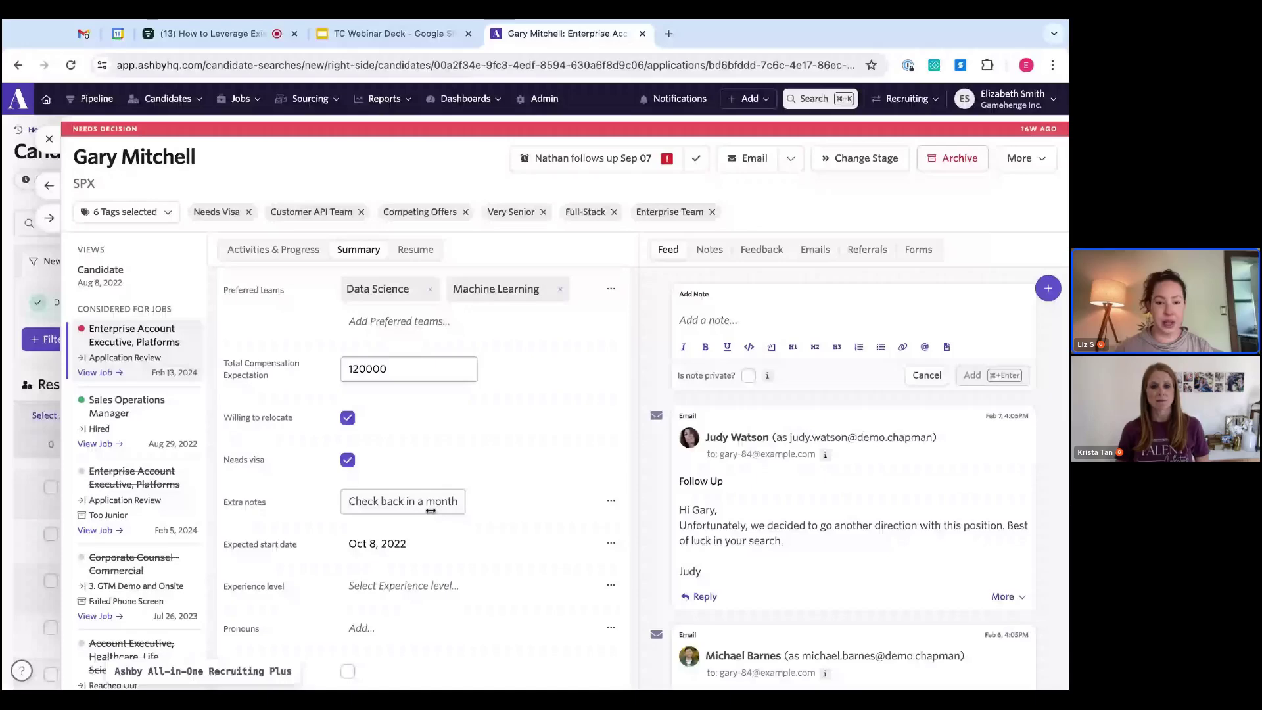
pyautogui.scroll(-3, 523, 560)
pyautogui.scroll(-3, 526, 562)
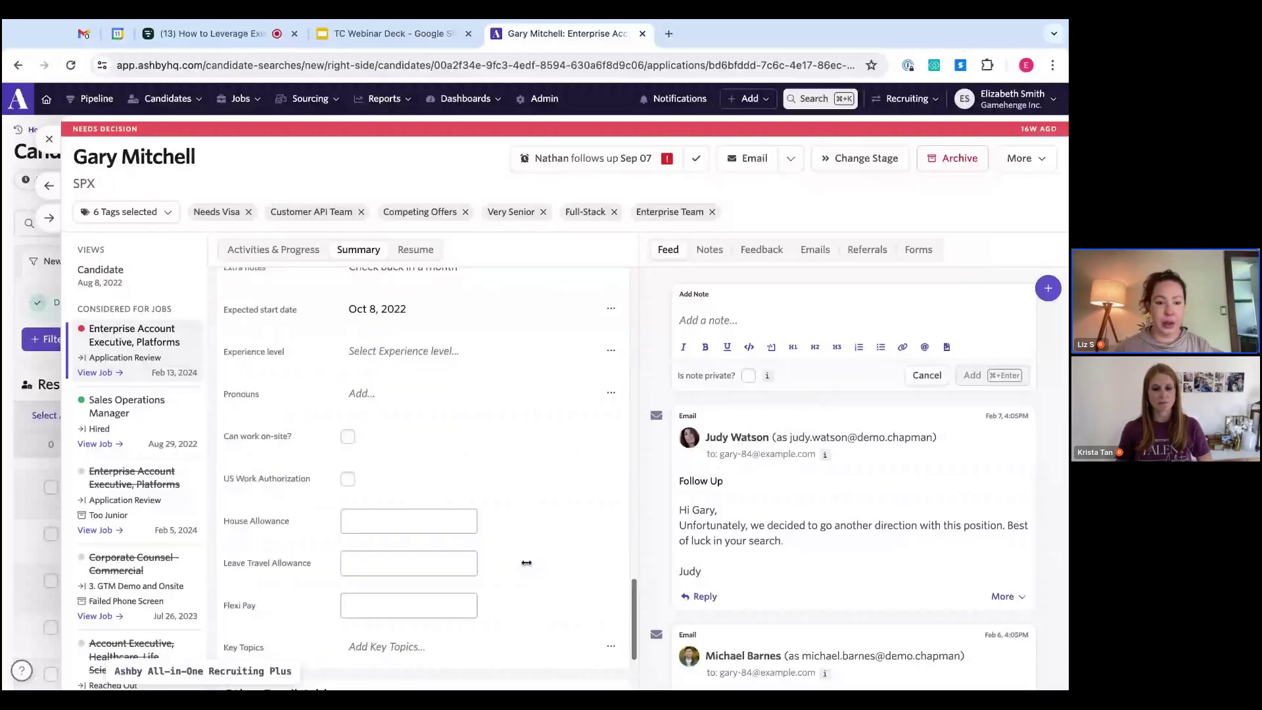
pyautogui.scroll(-1, 527, 562)
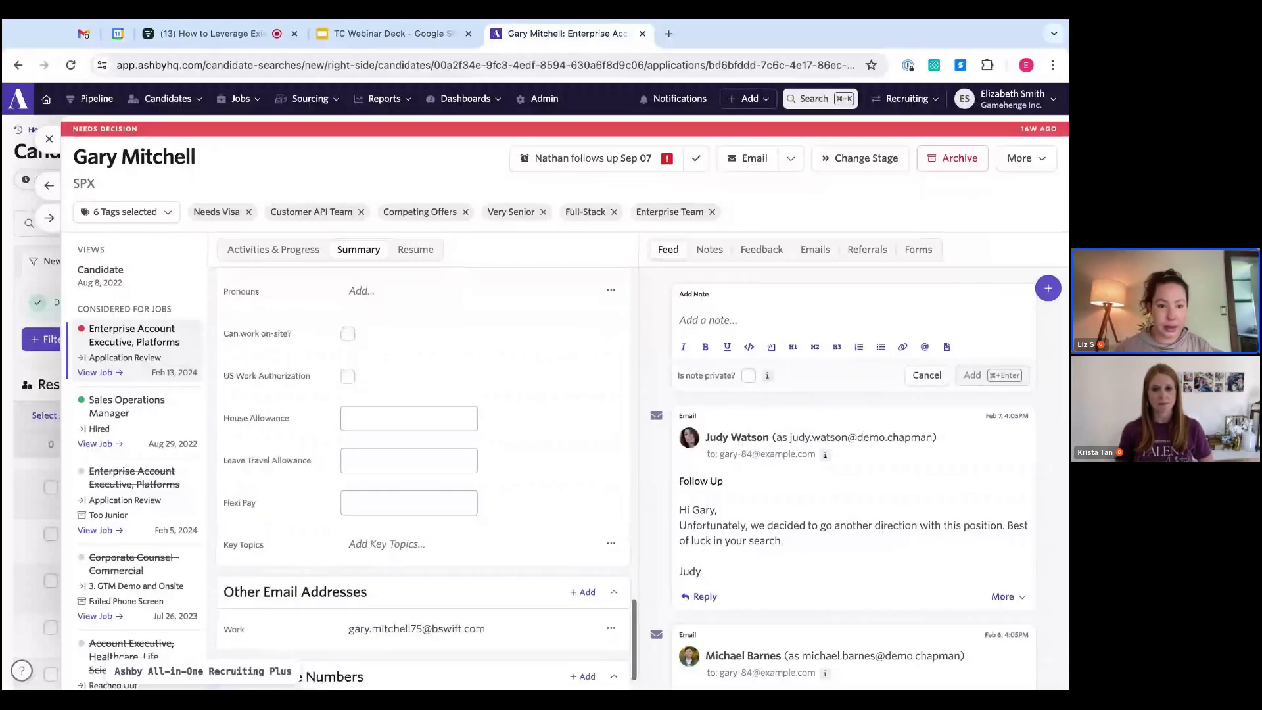
pyautogui.scroll(6, 527, 563)
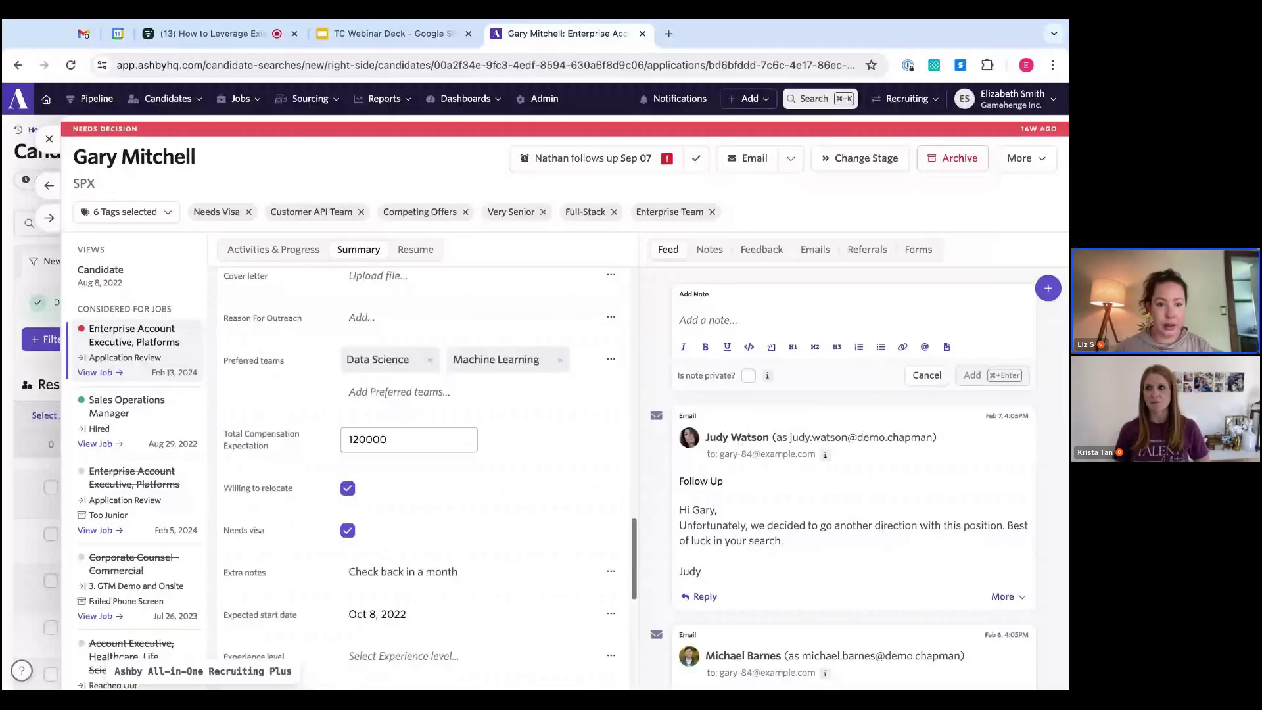
pyautogui.scroll(6, 422, 479)
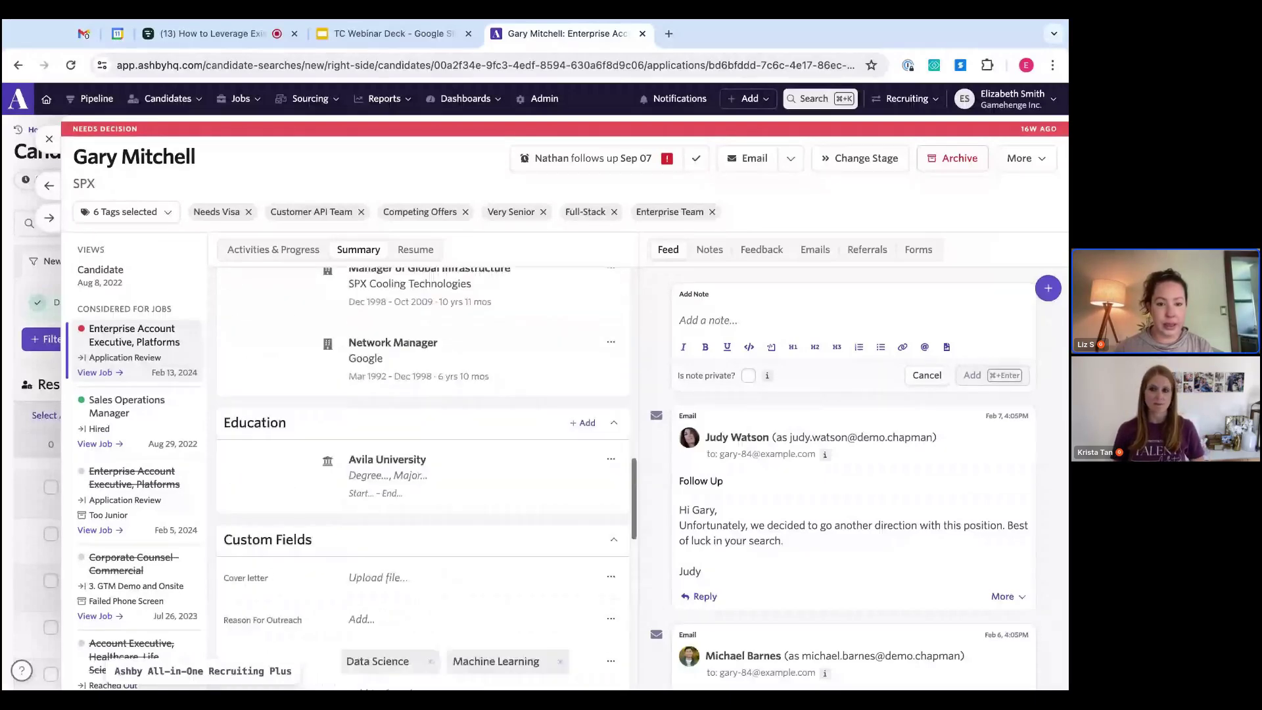
pyautogui.scroll(10, 424, 447)
pyautogui.scroll(3, 424, 447)
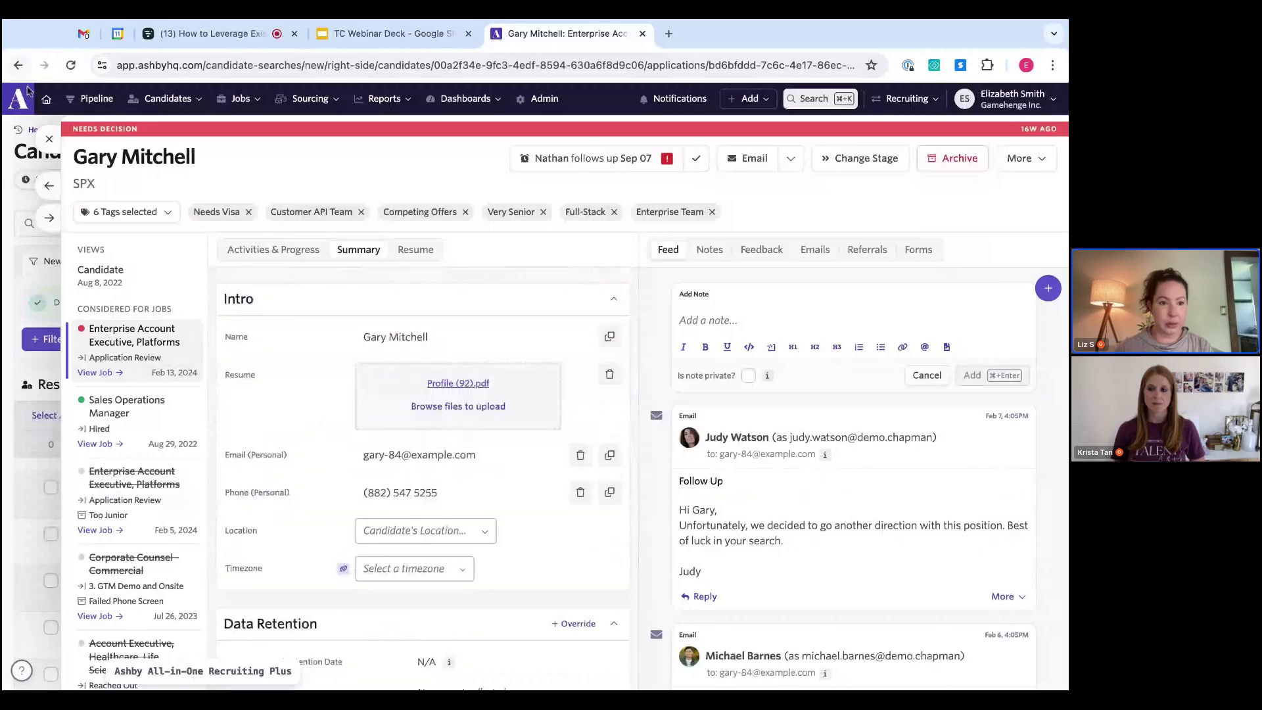
pyautogui.click(49, 139)
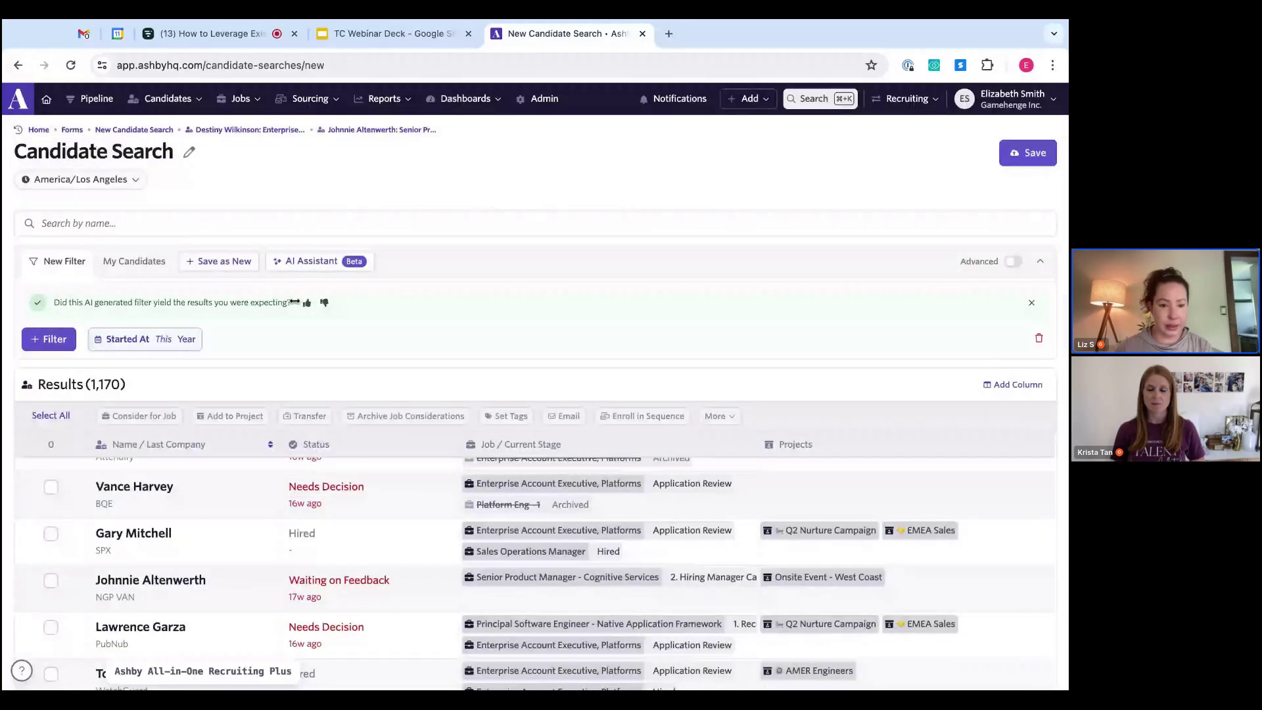
pyautogui.scroll(-2, 443, 474)
# Review the Bizible candidate's Summary tab, then close the profile panel with the X.
pyautogui.scroll(-1, 155, 561)
pyautogui.click(156, 561)
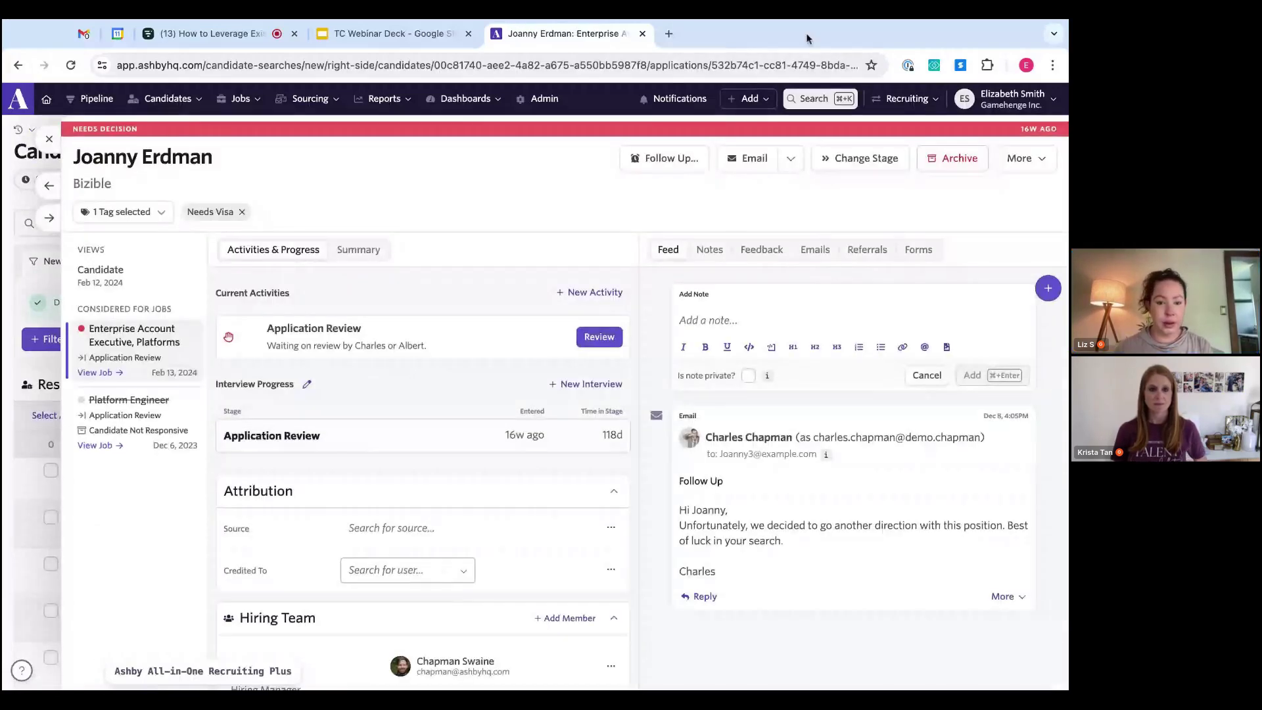
pyautogui.scroll(-5, 464, 471)
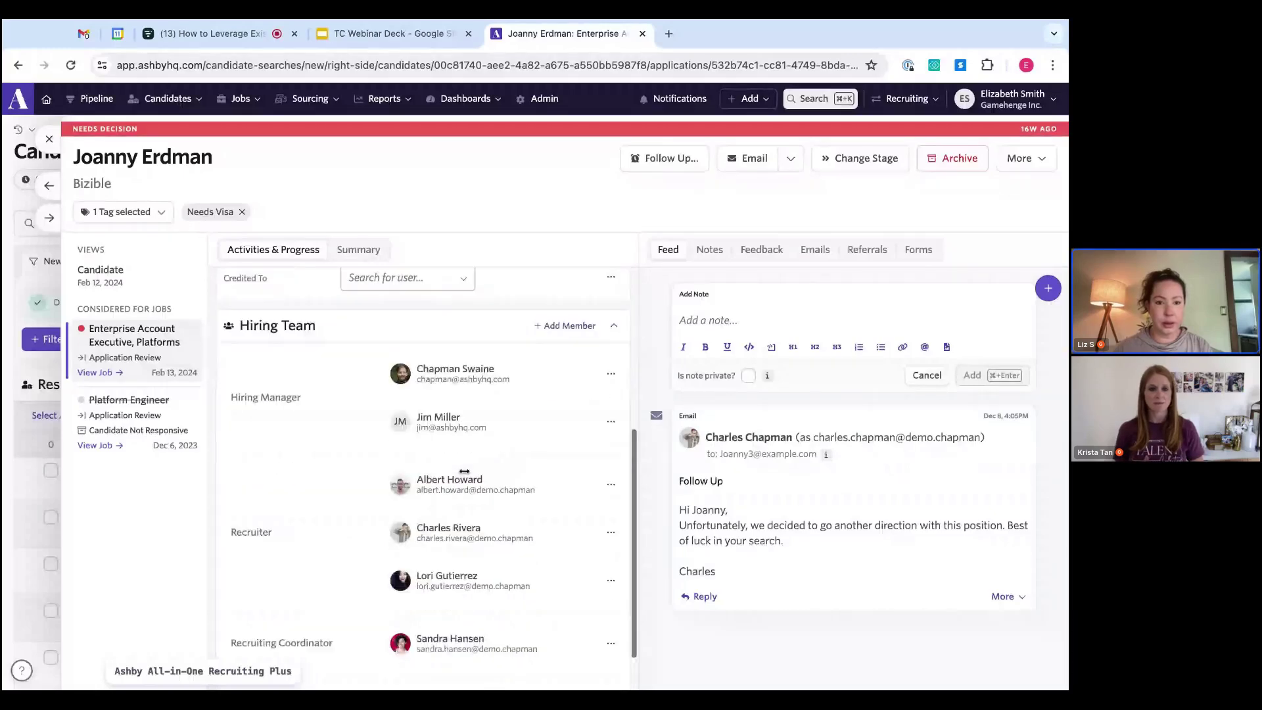
pyautogui.scroll(-10, 311, 506)
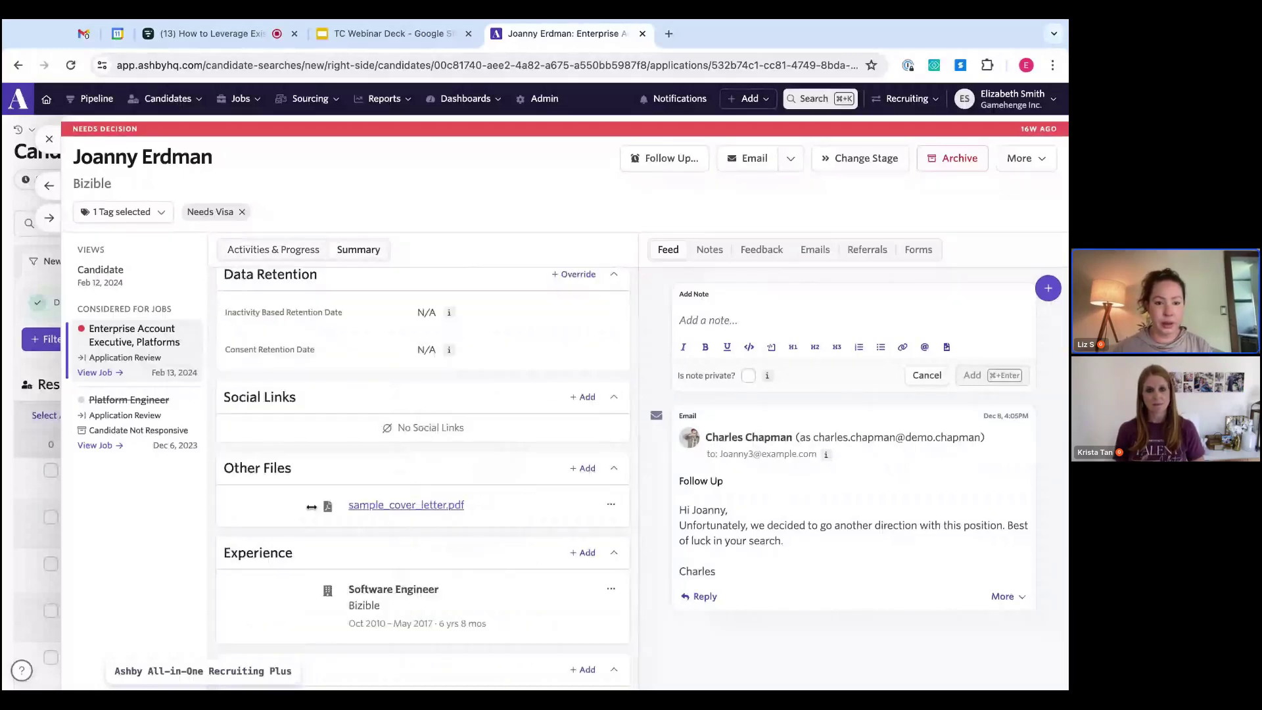
pyautogui.scroll(-10, 311, 506)
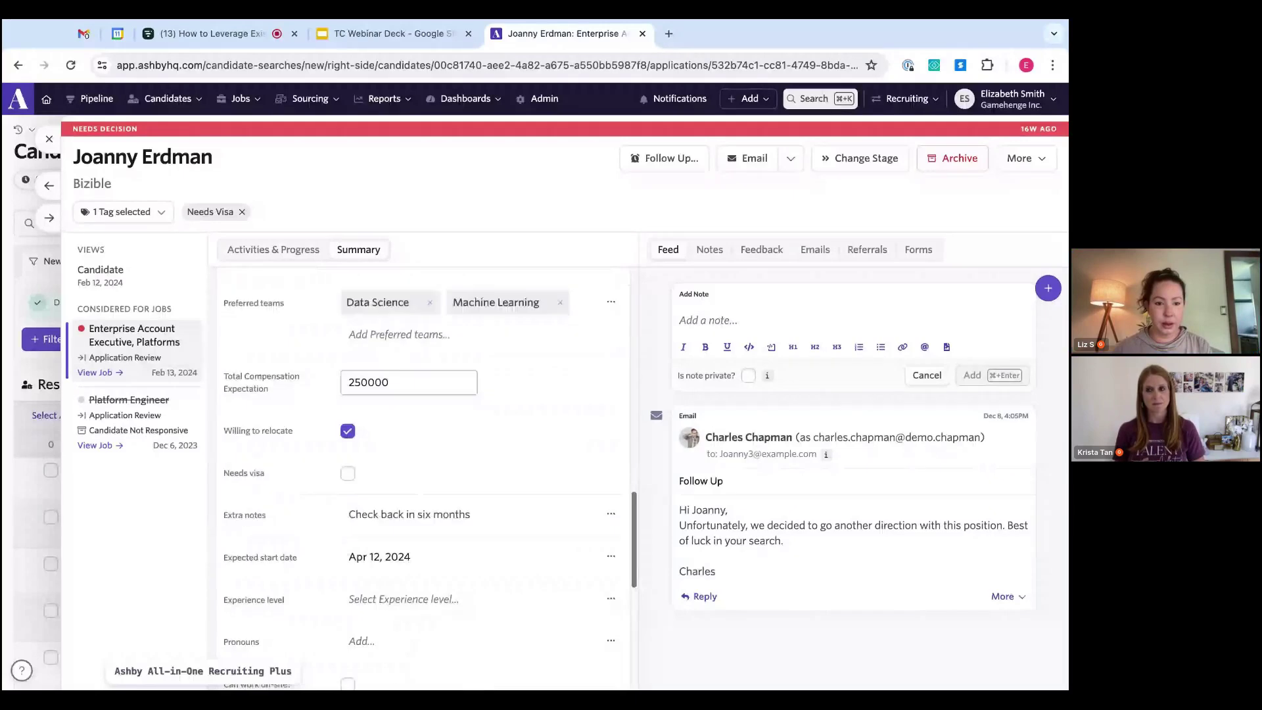
pyautogui.scroll(-4, 424, 479)
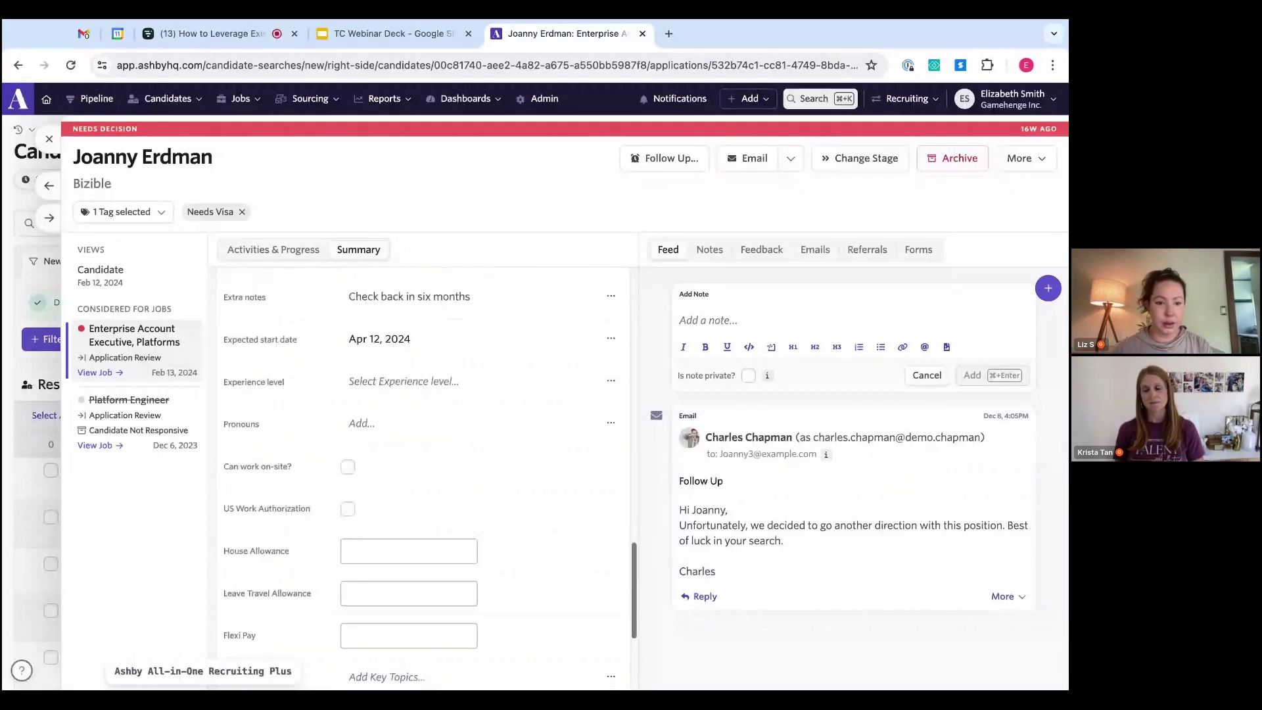
pyautogui.scroll(-3, 423, 478)
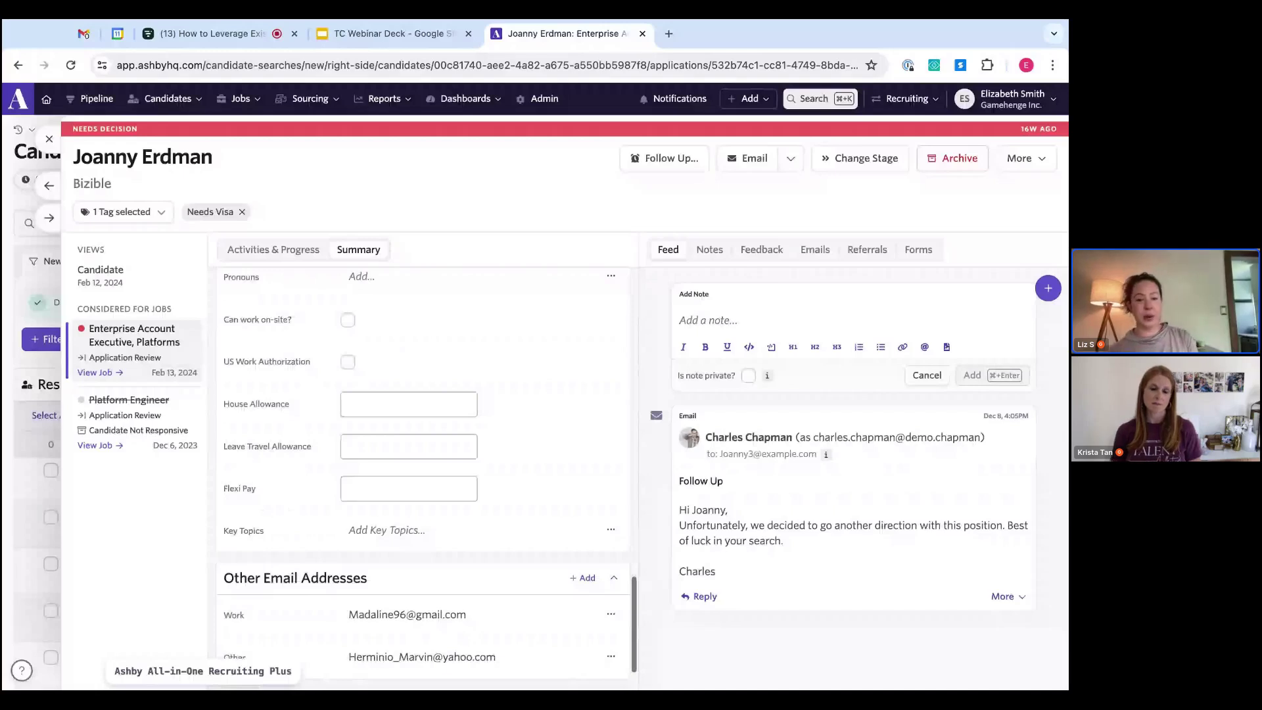
pyautogui.scroll(-1, 424, 479)
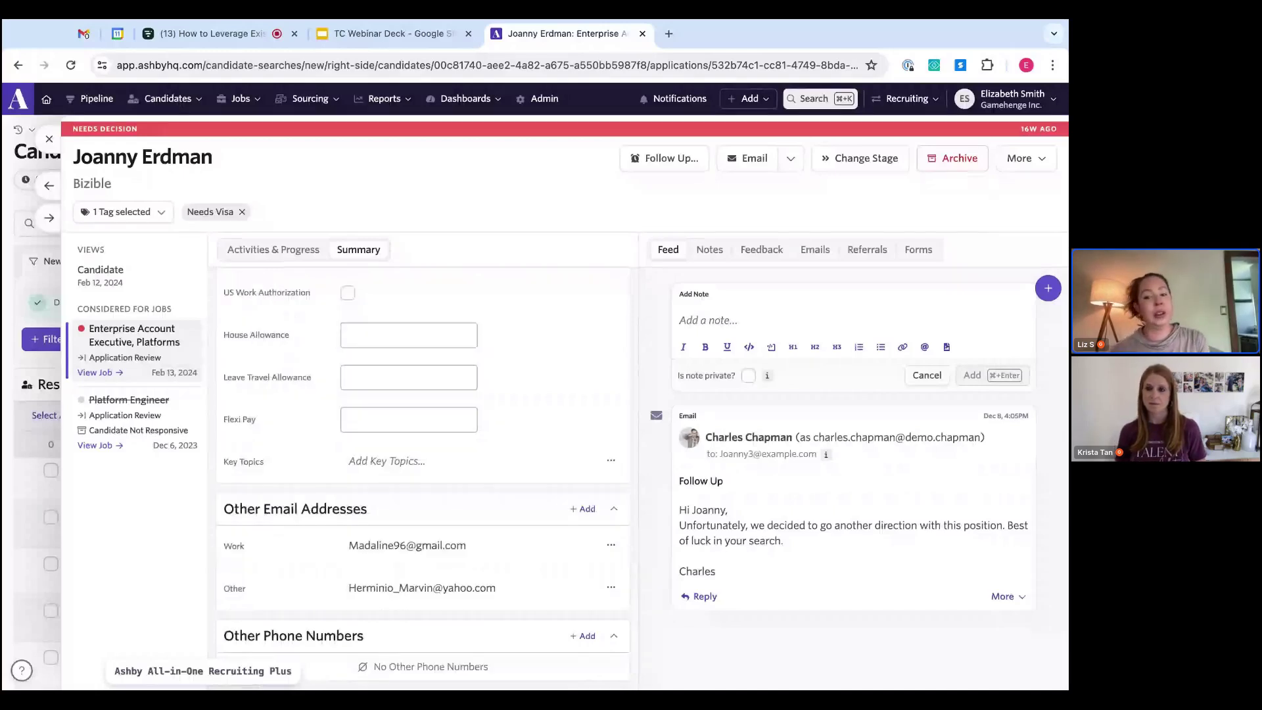
pyautogui.scroll(2, 282, 486)
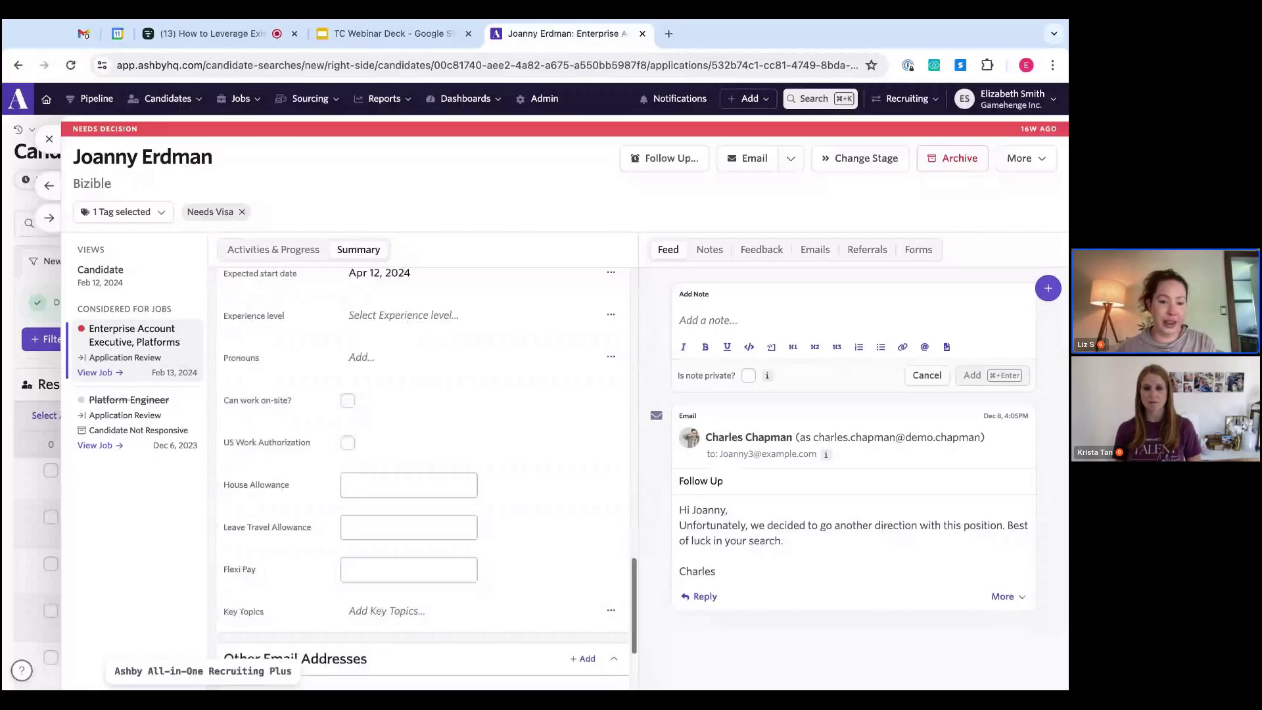
pyautogui.scroll(2, 358, 544)
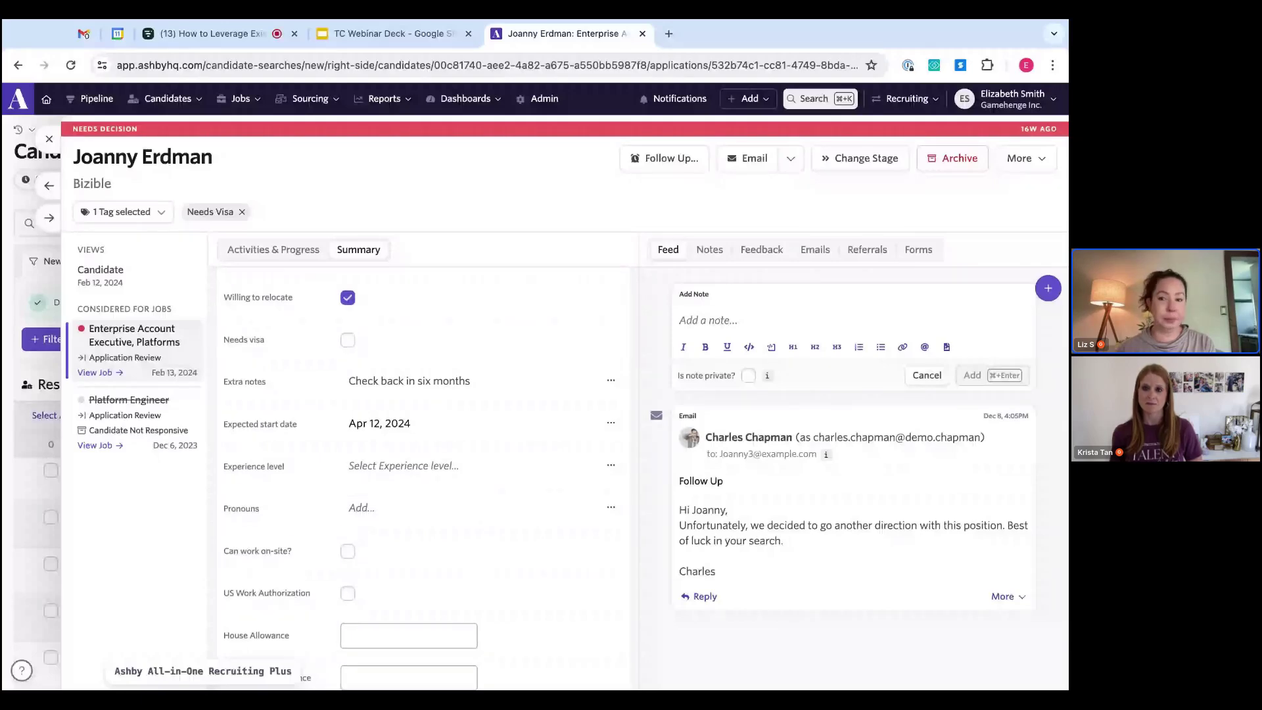
pyautogui.scroll(10, 485, 518)
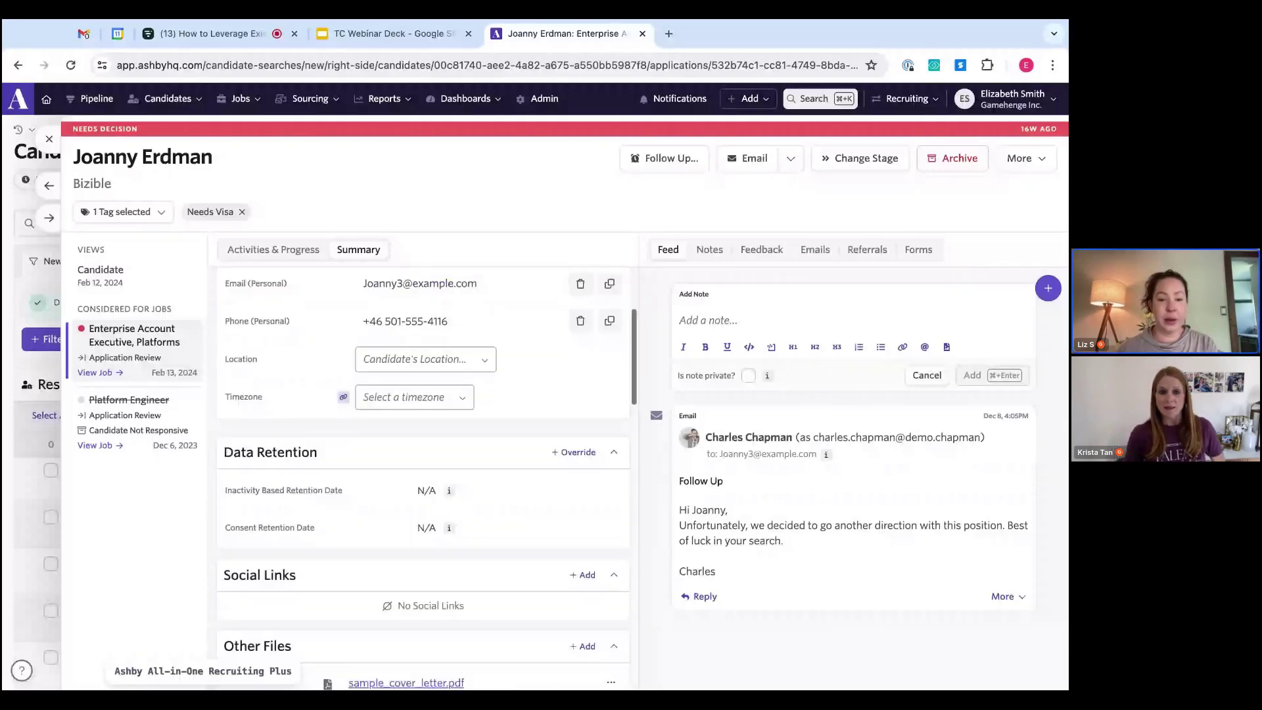
pyautogui.scroll(3, 307, 436)
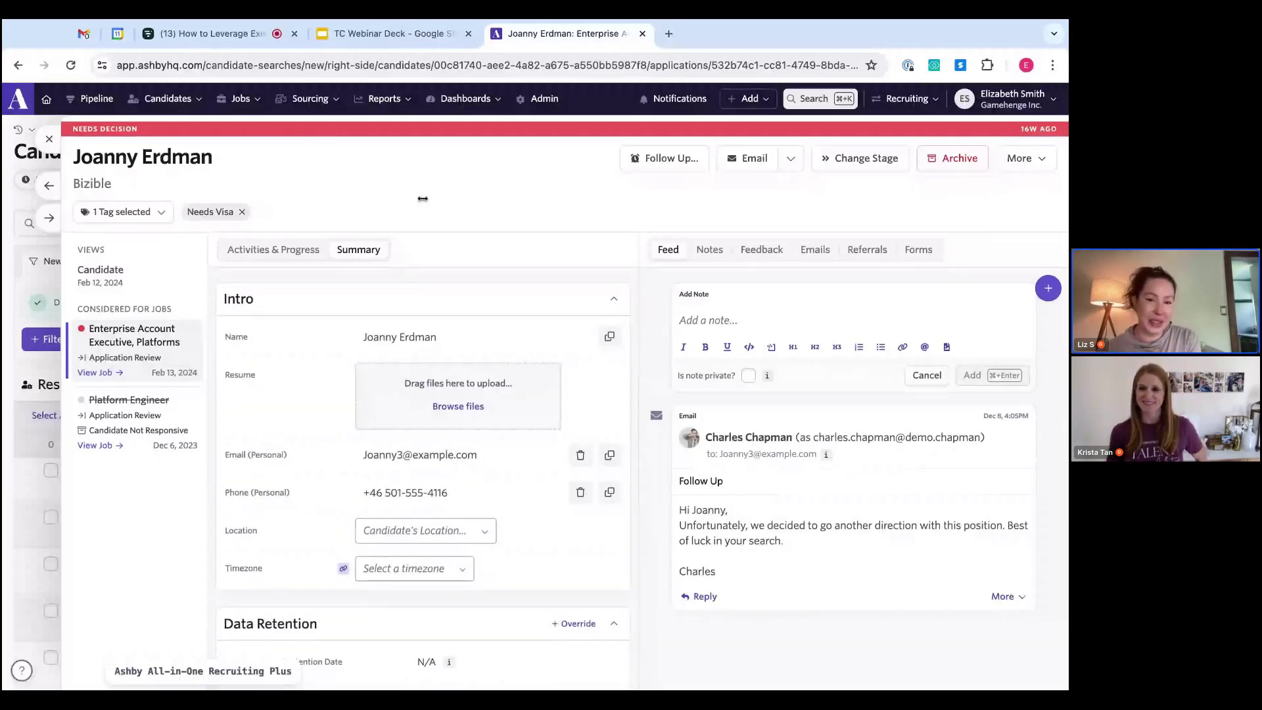
pyautogui.click(50, 139)
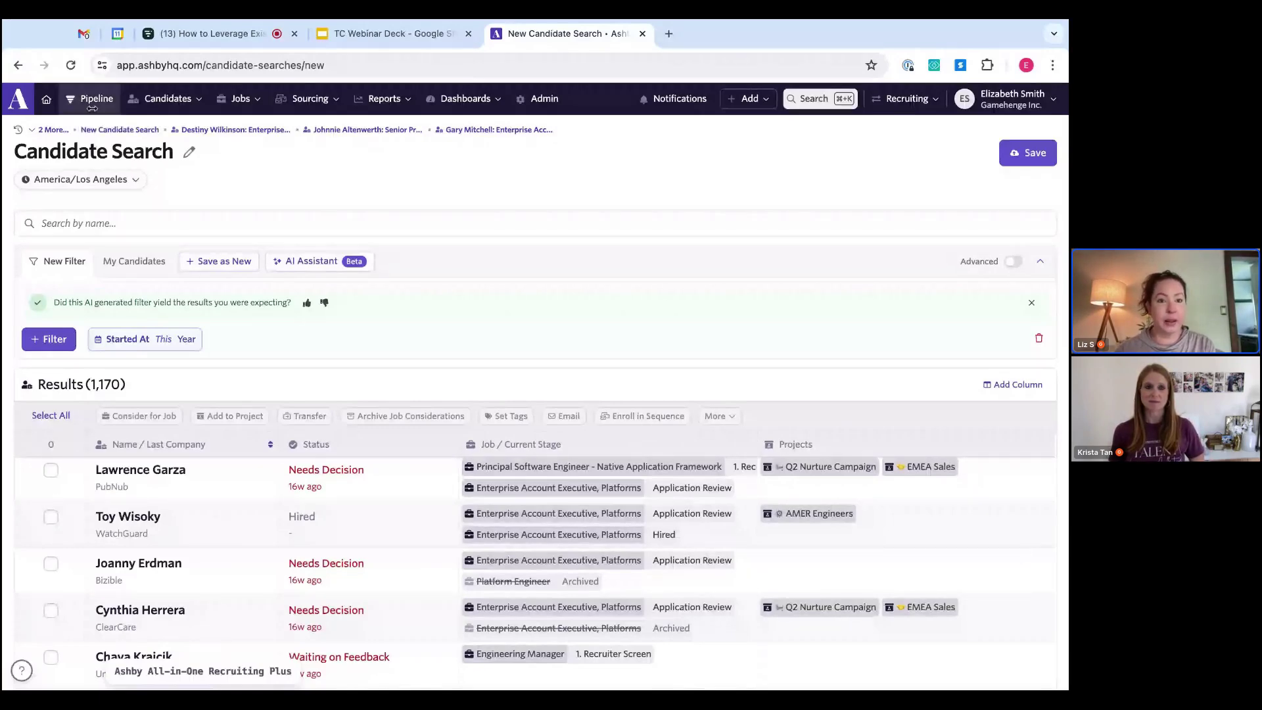
# Open the Enterprise Account Executive, Platforms pipeline from the Job Dashboard at its 307-application Application Review stage.
pyautogui.click(241, 99)
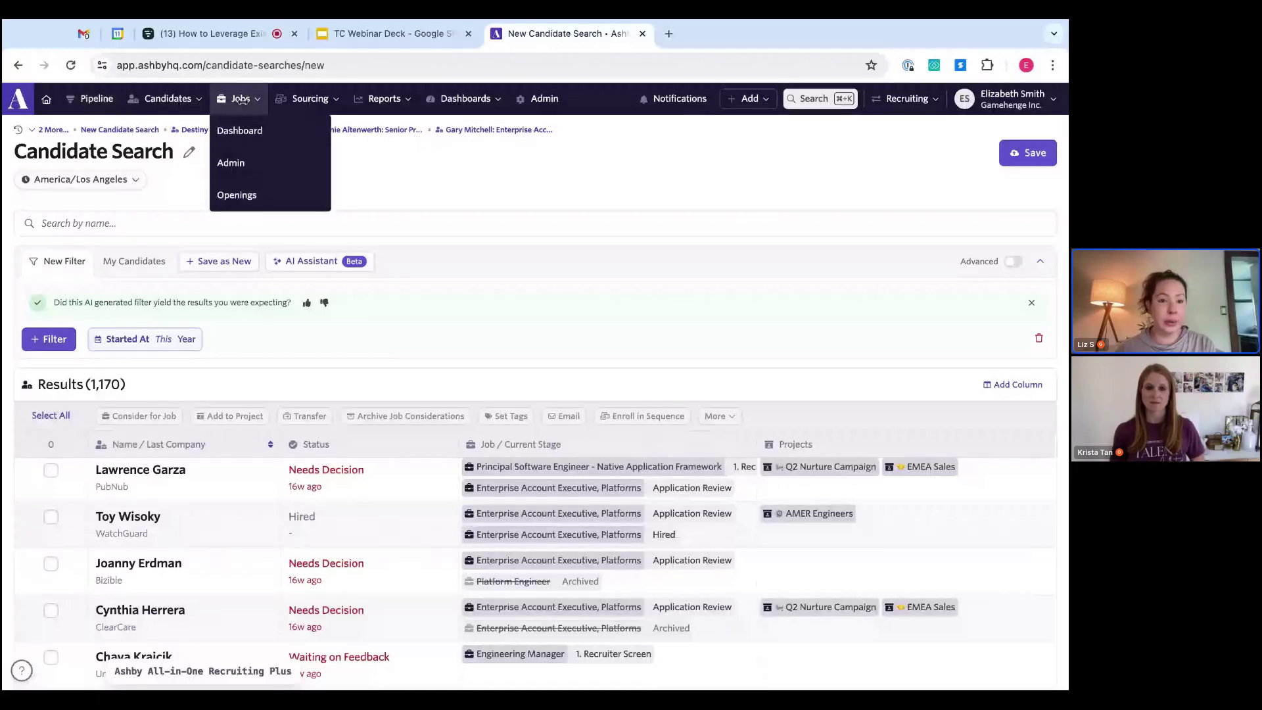
pyautogui.click(240, 99)
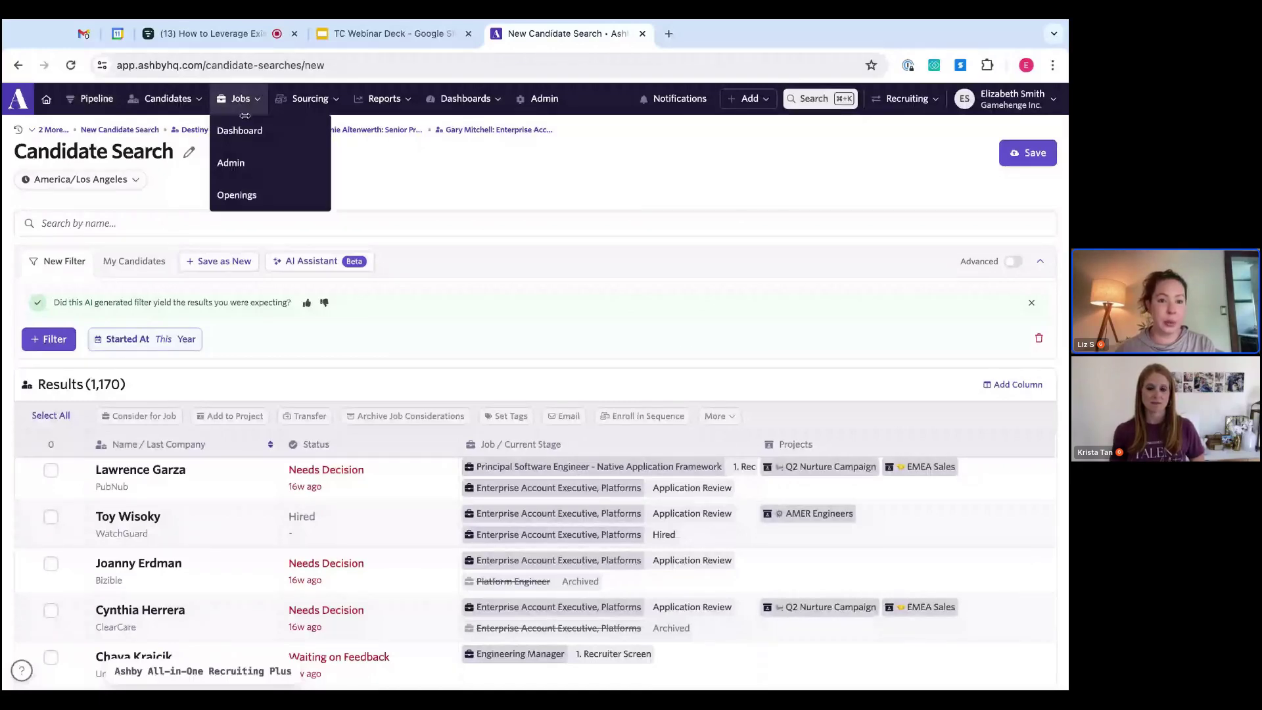
pyautogui.click(241, 130)
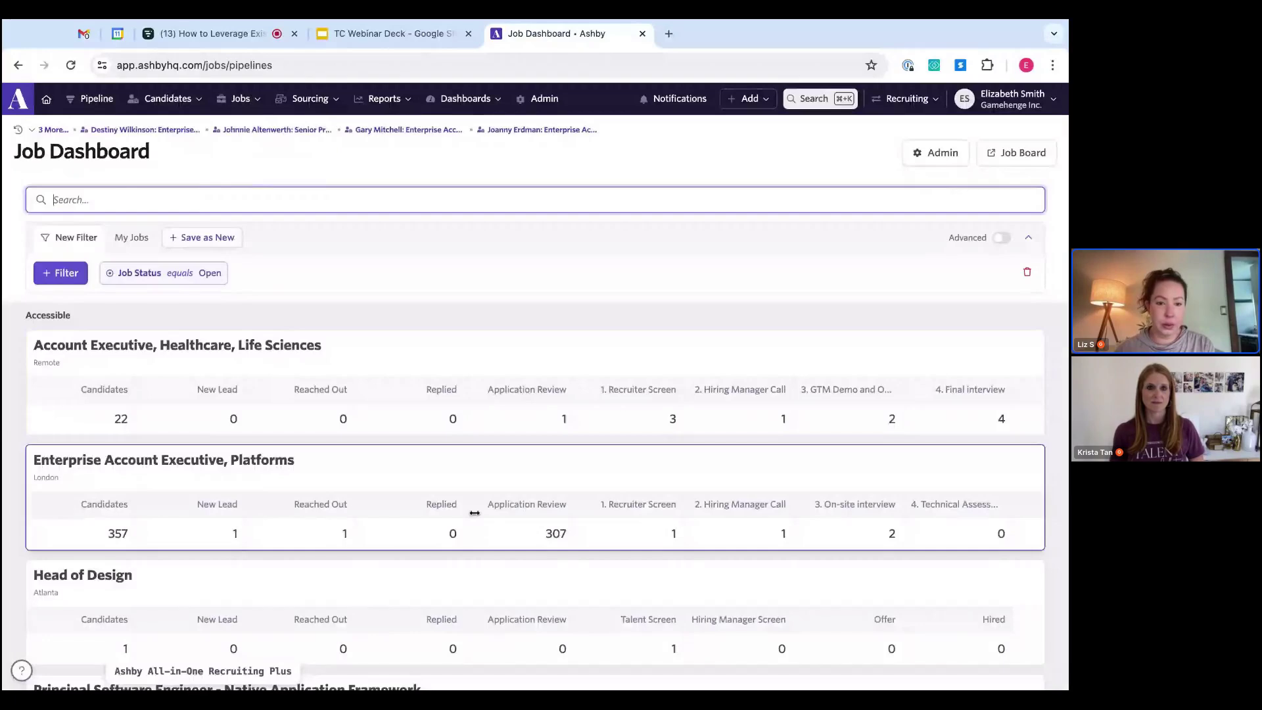
pyautogui.scroll(-2, 474, 513)
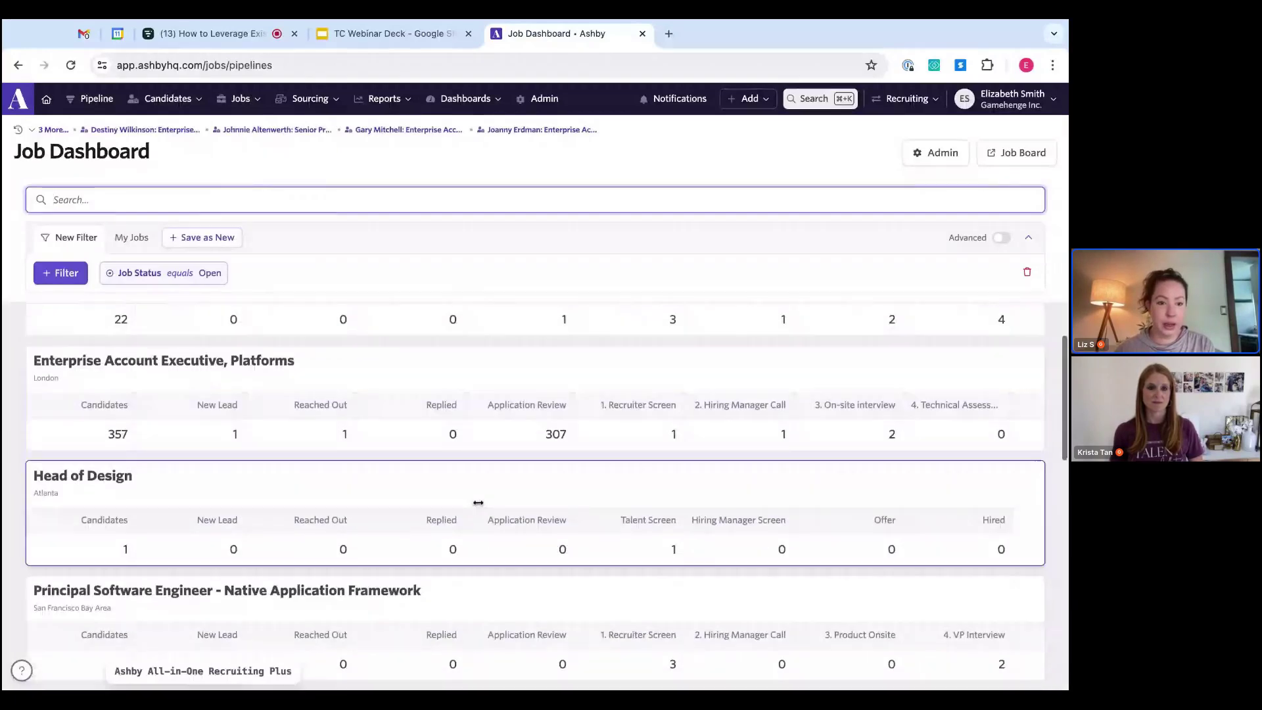
pyautogui.click(228, 363)
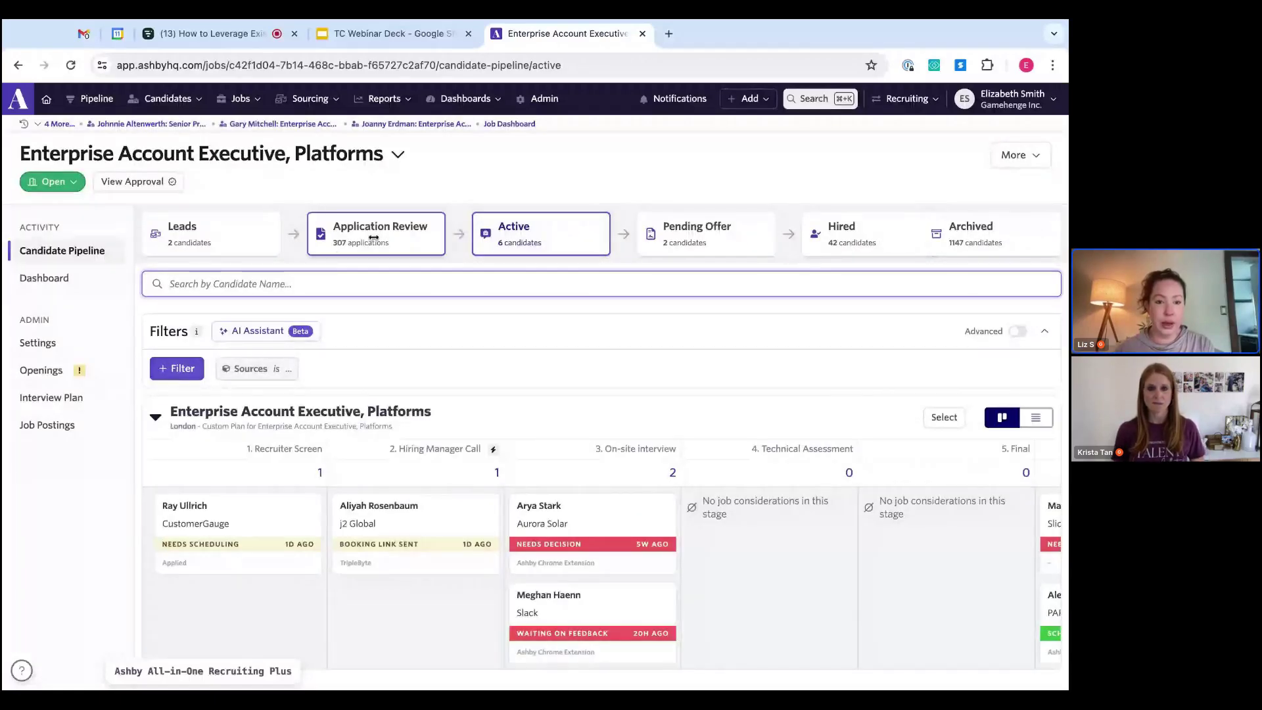
pyautogui.click(373, 238)
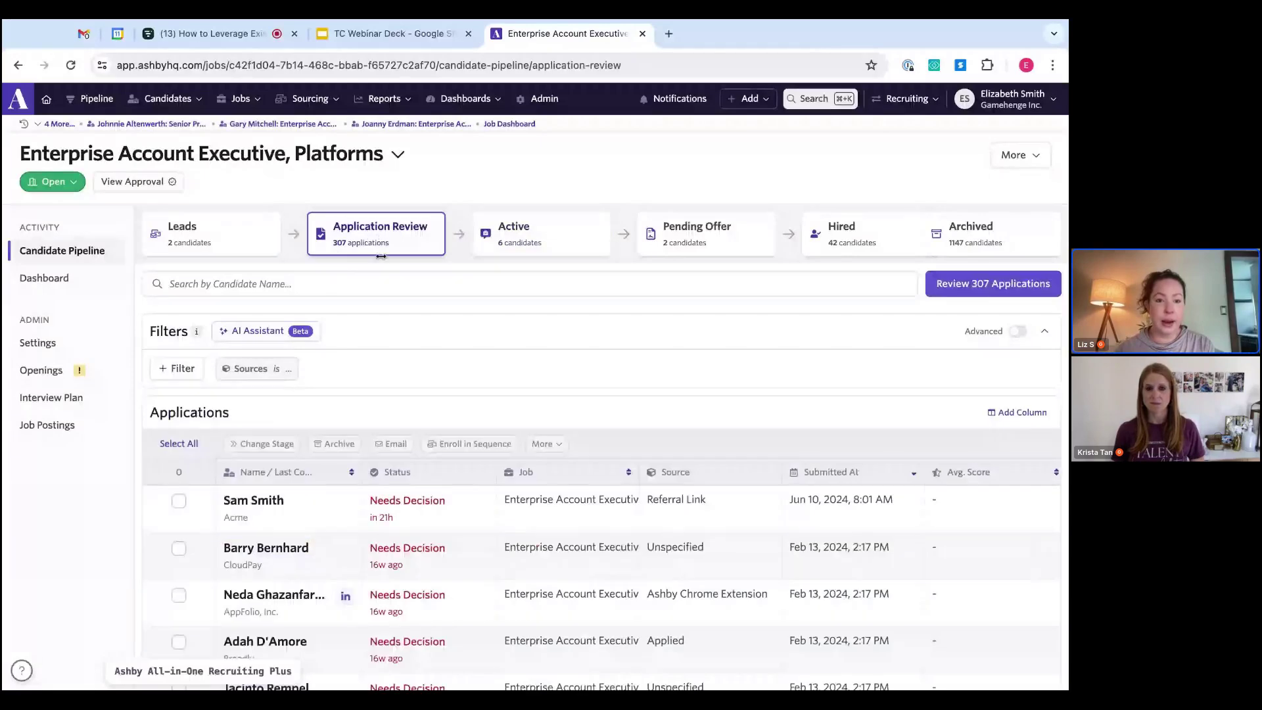
# Generate an AI filter from 'Is in the United States and does not require visa sponsorship', leaving 115 applications.
pyautogui.click(252, 334)
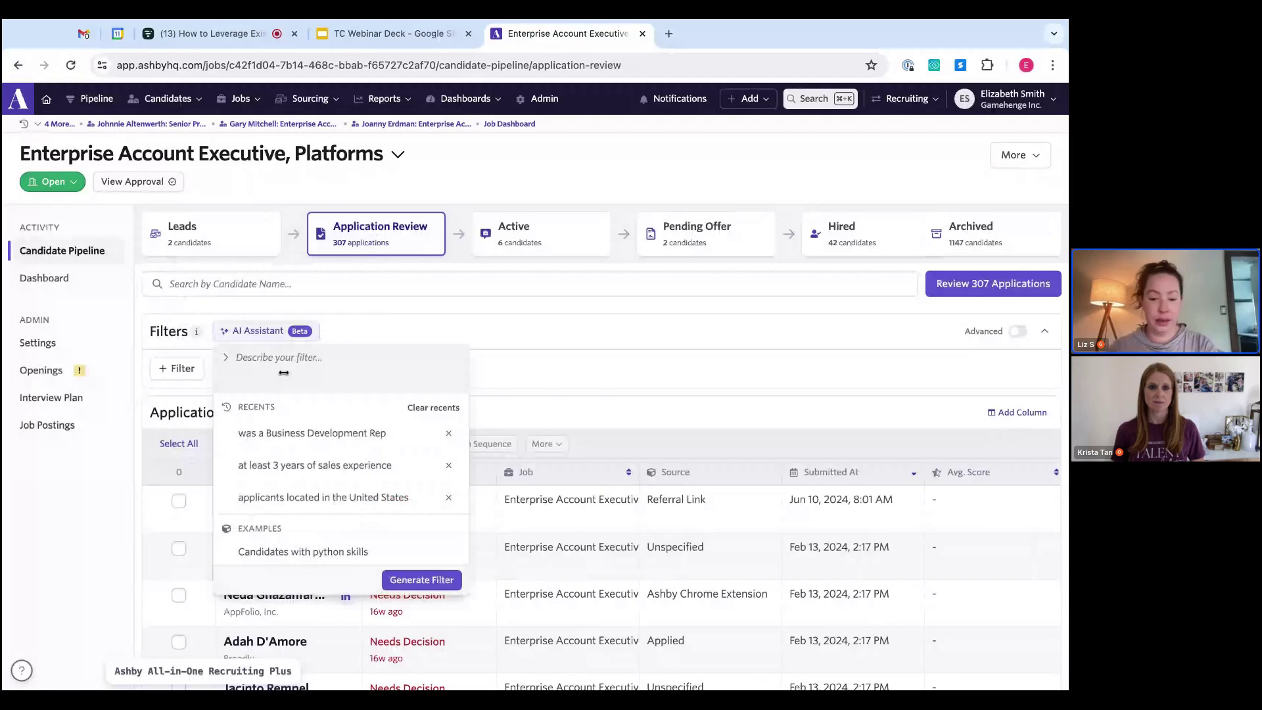
pyautogui.write('Is in the United S')
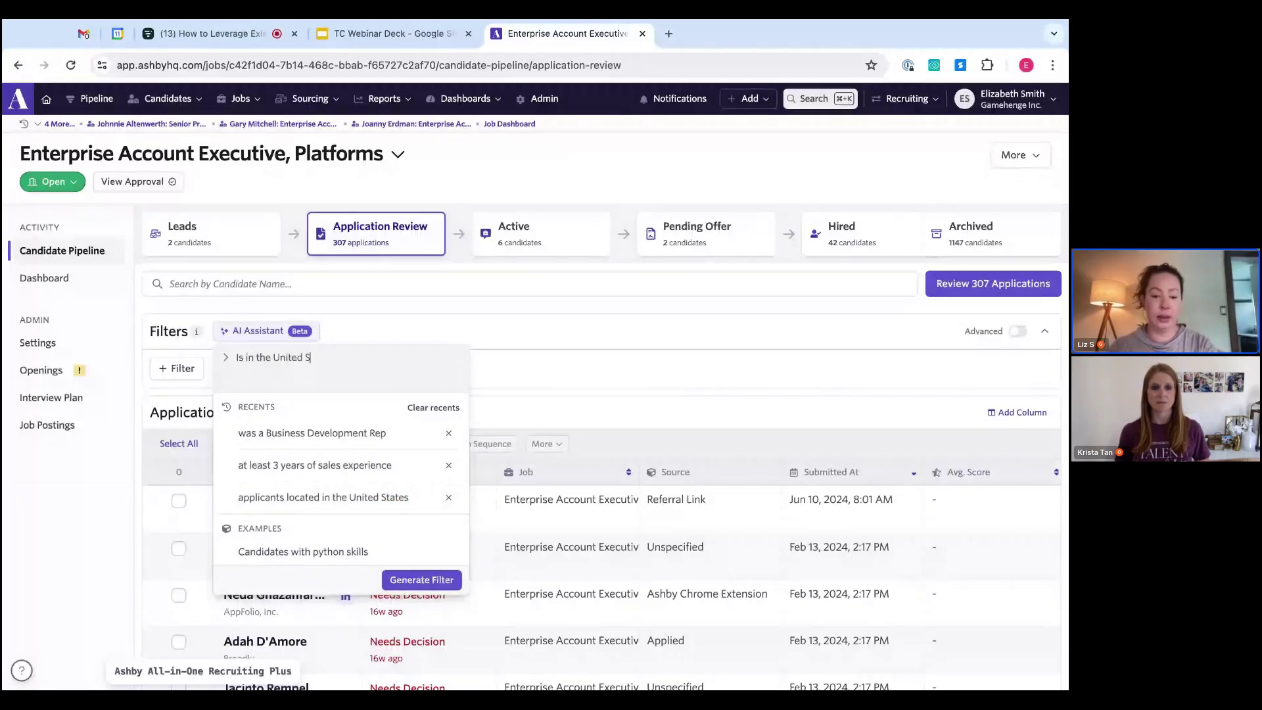
pyautogui.write('tates and does no')
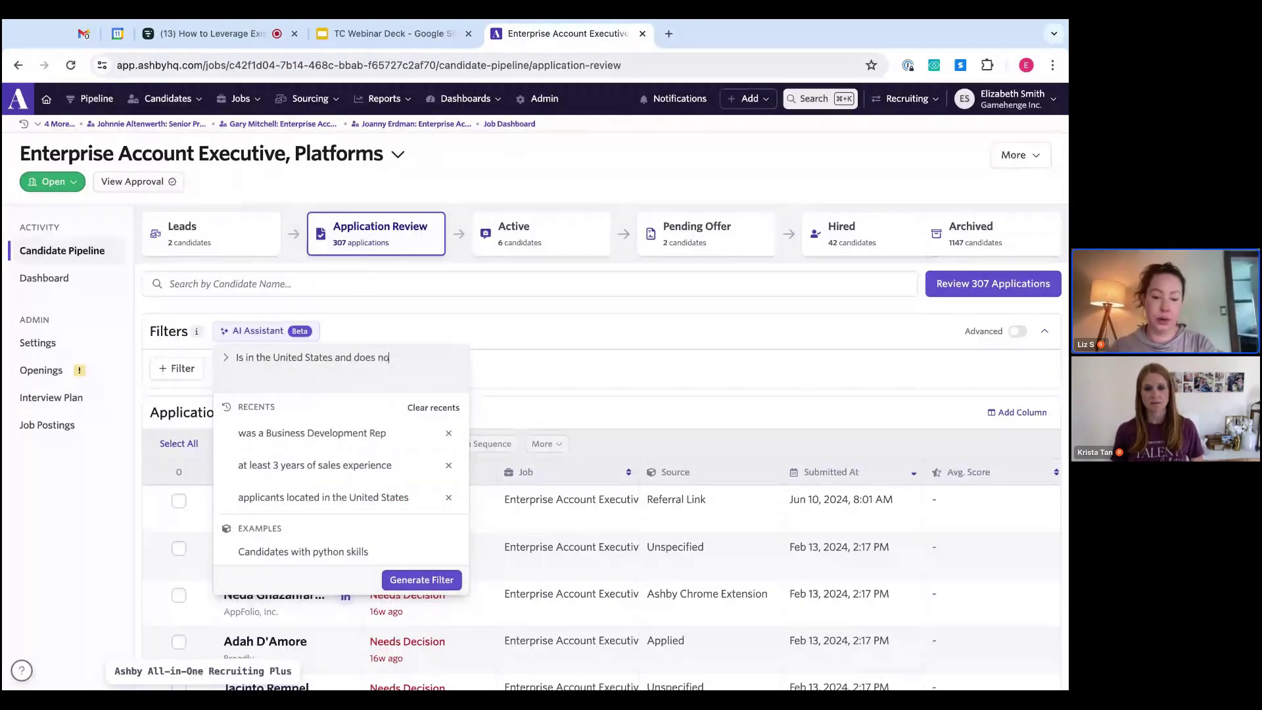
pyautogui.write('t require v')
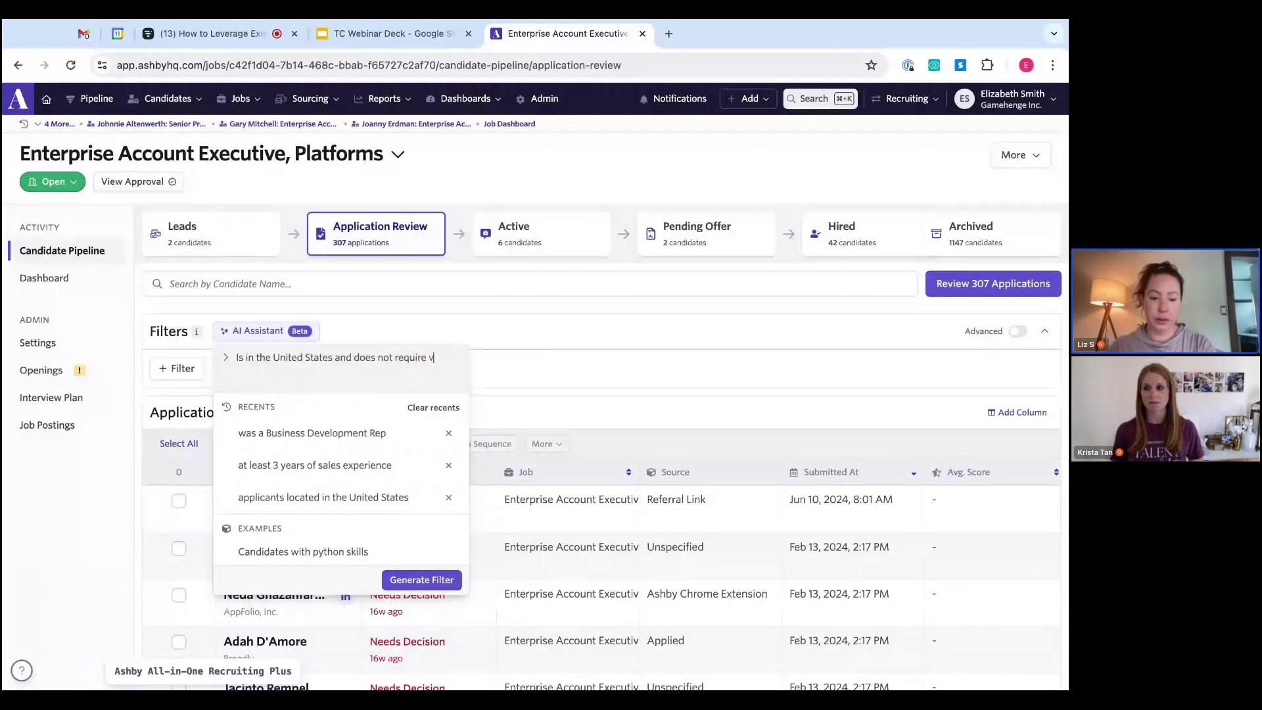
pyautogui.write('isa sponsorship')
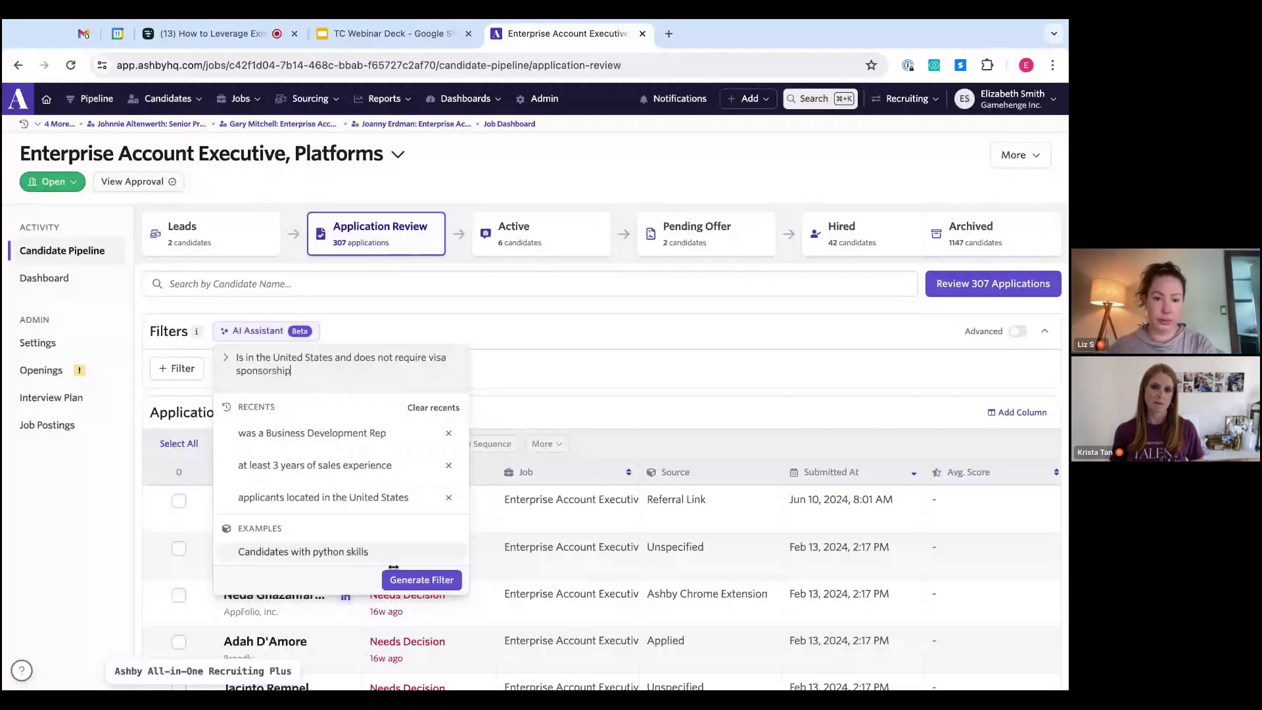
pyautogui.click(414, 581)
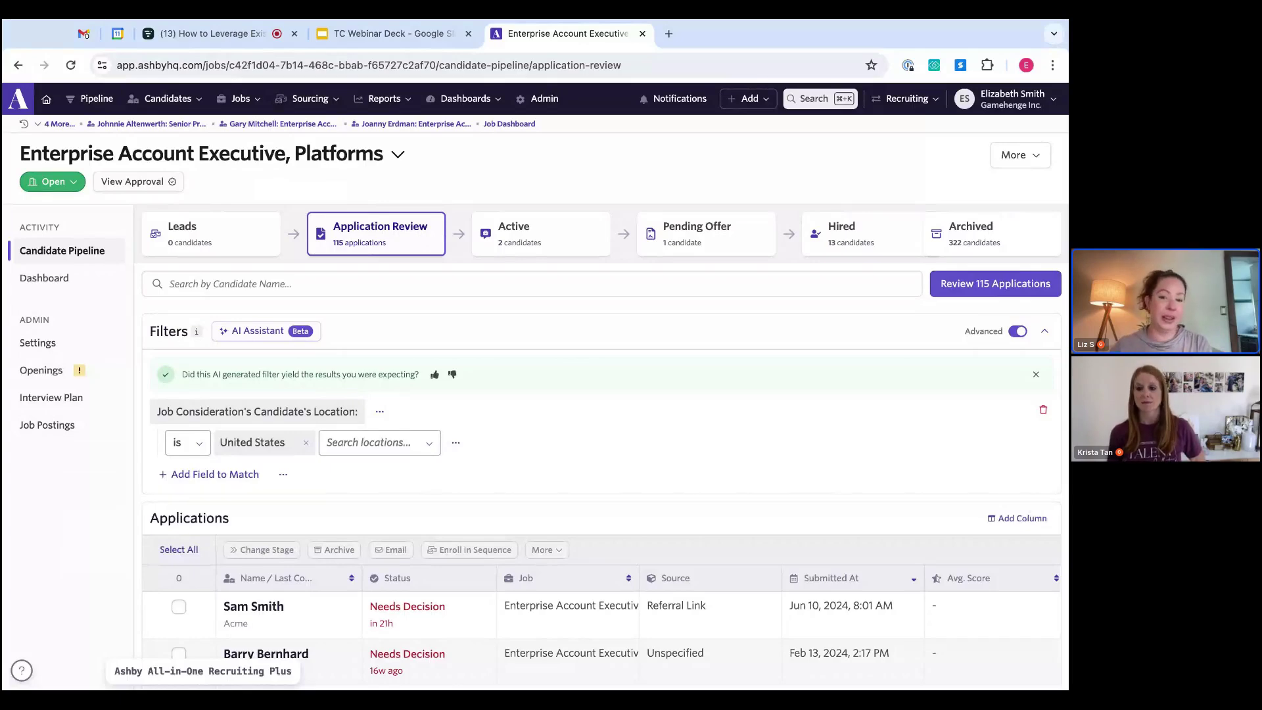
pyautogui.moveTo(569, 431)
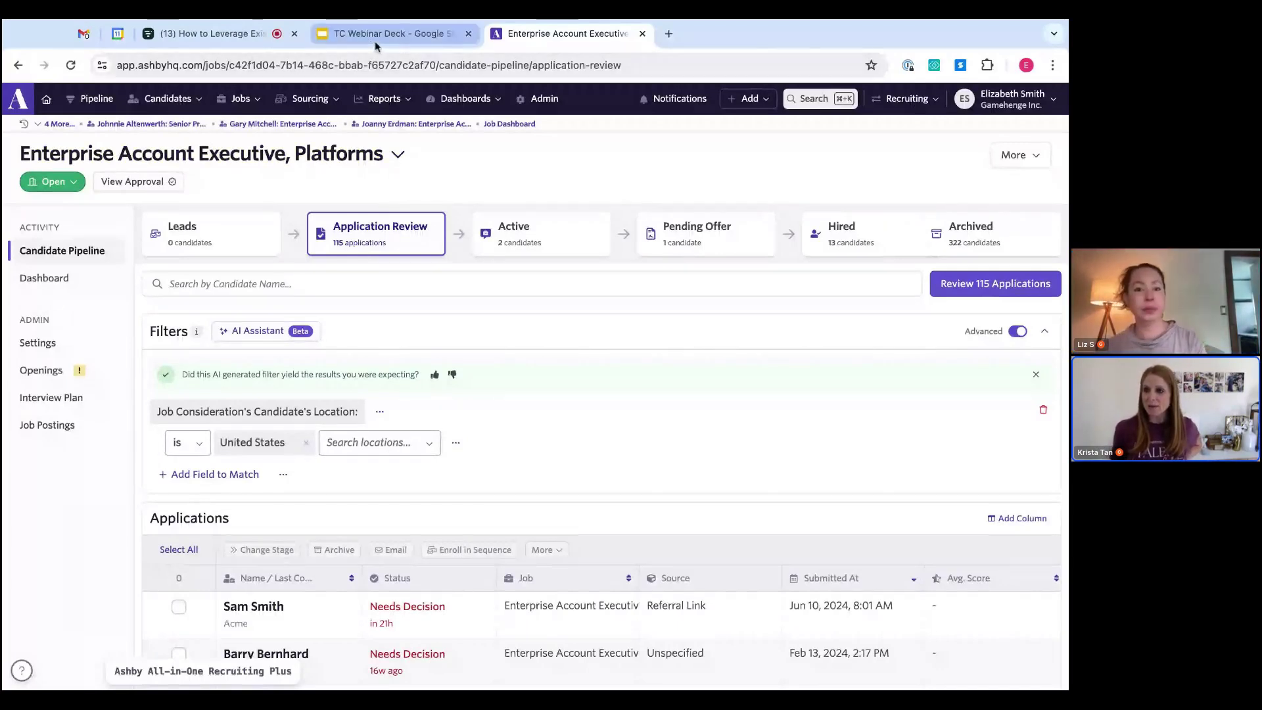
# Disable screensharing in the Livestorm webinar, leaving only the two presenters' cameras.
pyautogui.click(217, 34)
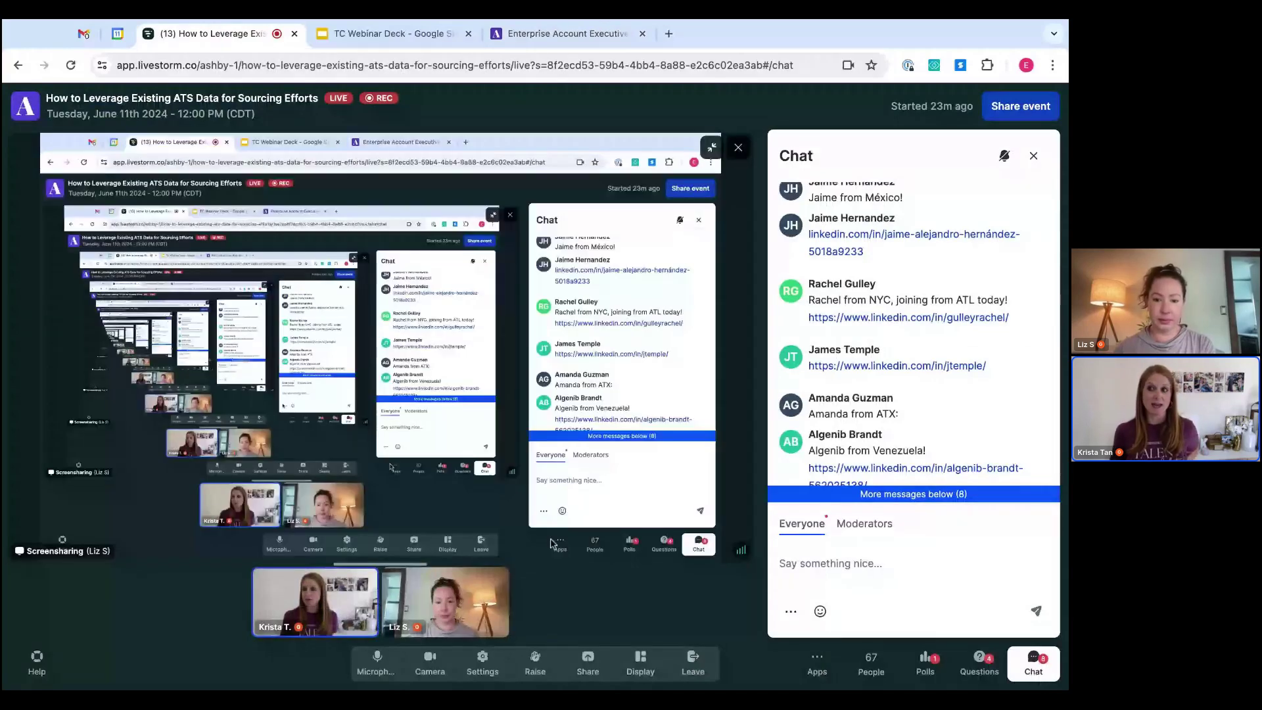
pyautogui.click(588, 671)
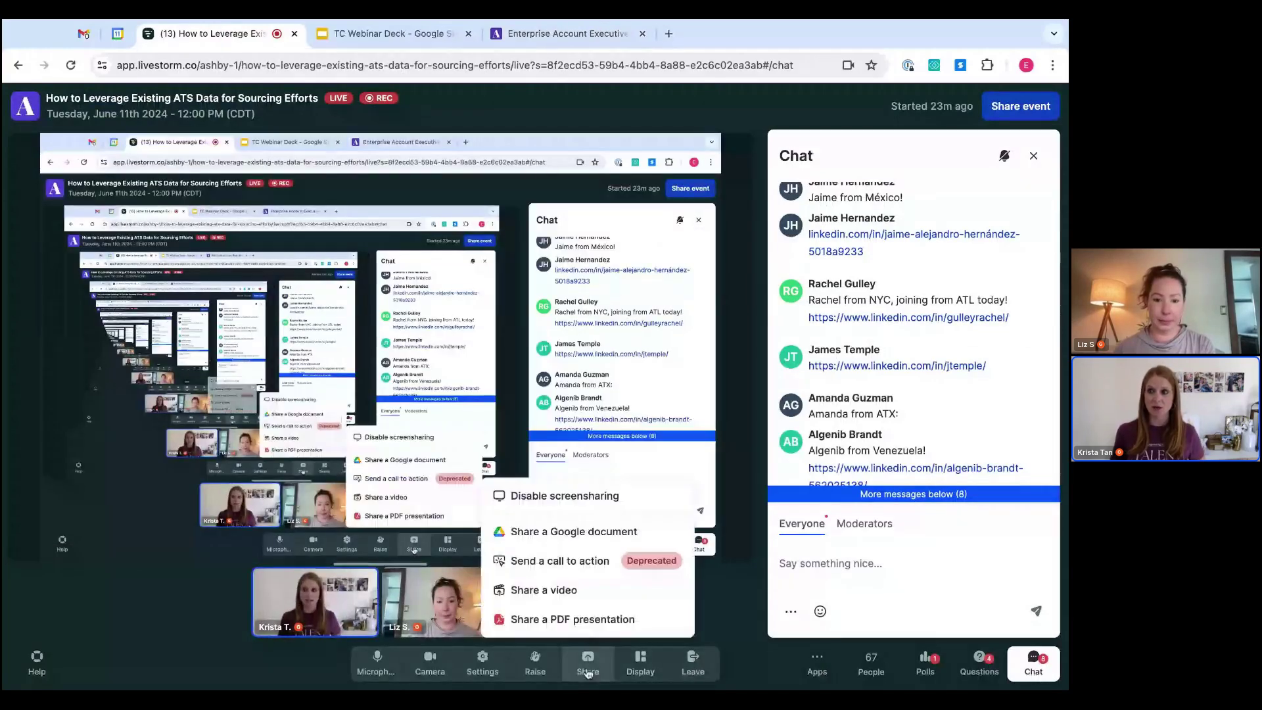
pyautogui.click(565, 506)
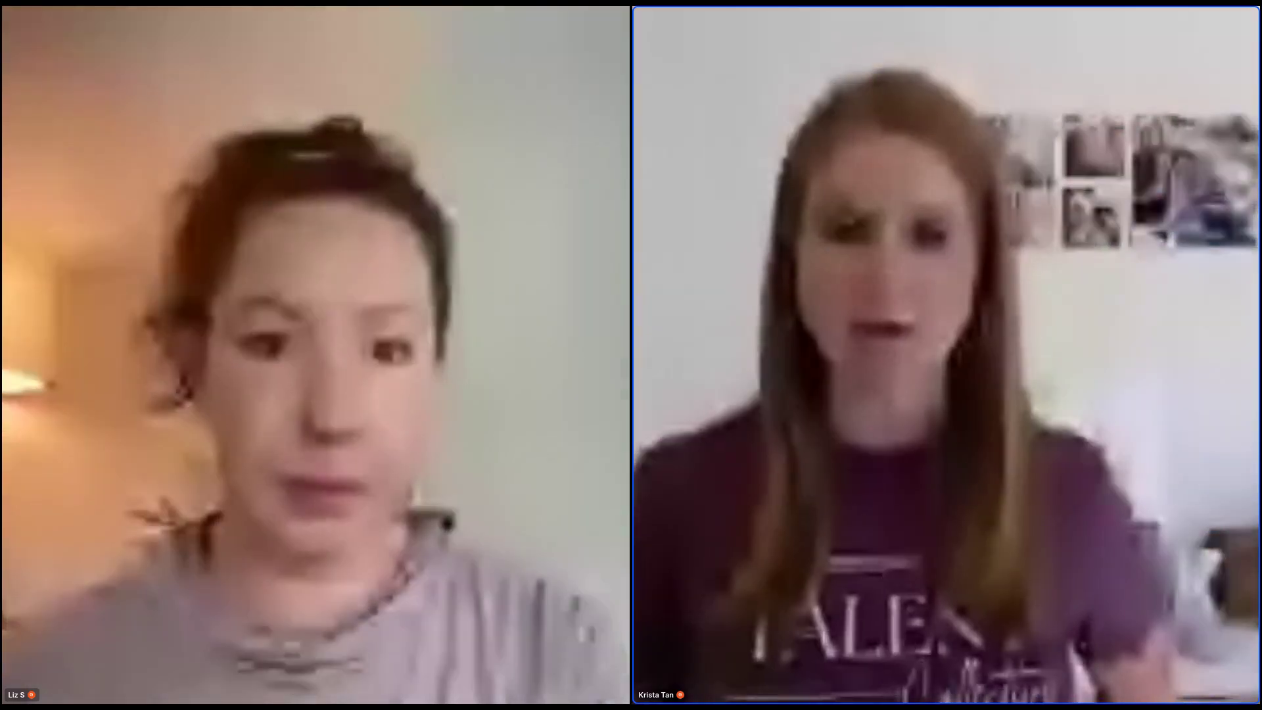
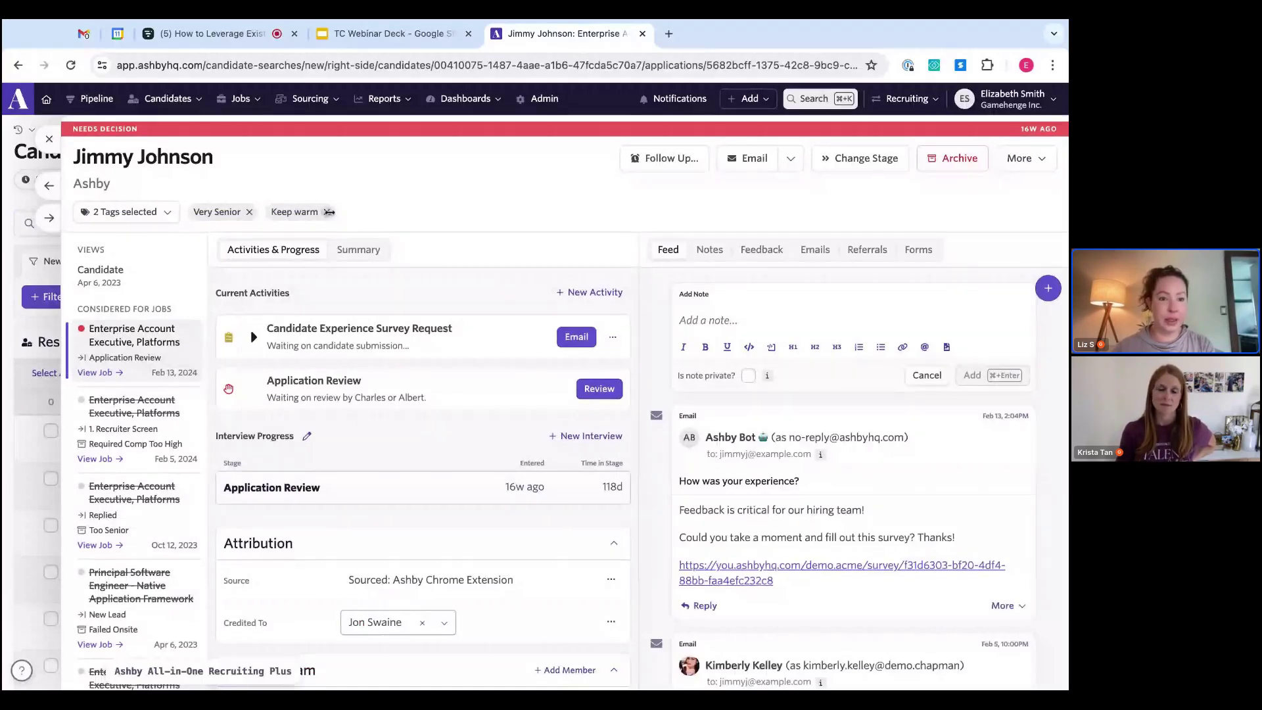
# From the candidate's '2 Tags selected' dropdown, go to Manage tags to reach Admin > Candidate Tags.
pyautogui.click(169, 213)
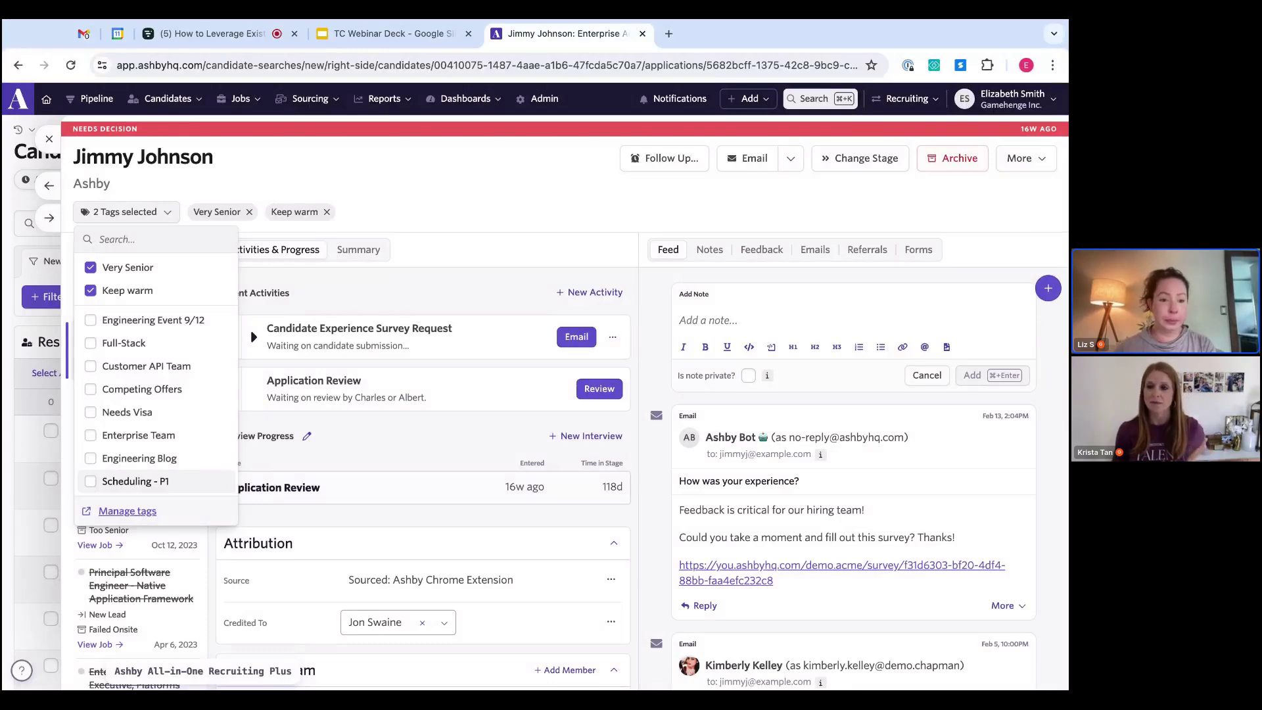
pyautogui.click(128, 512)
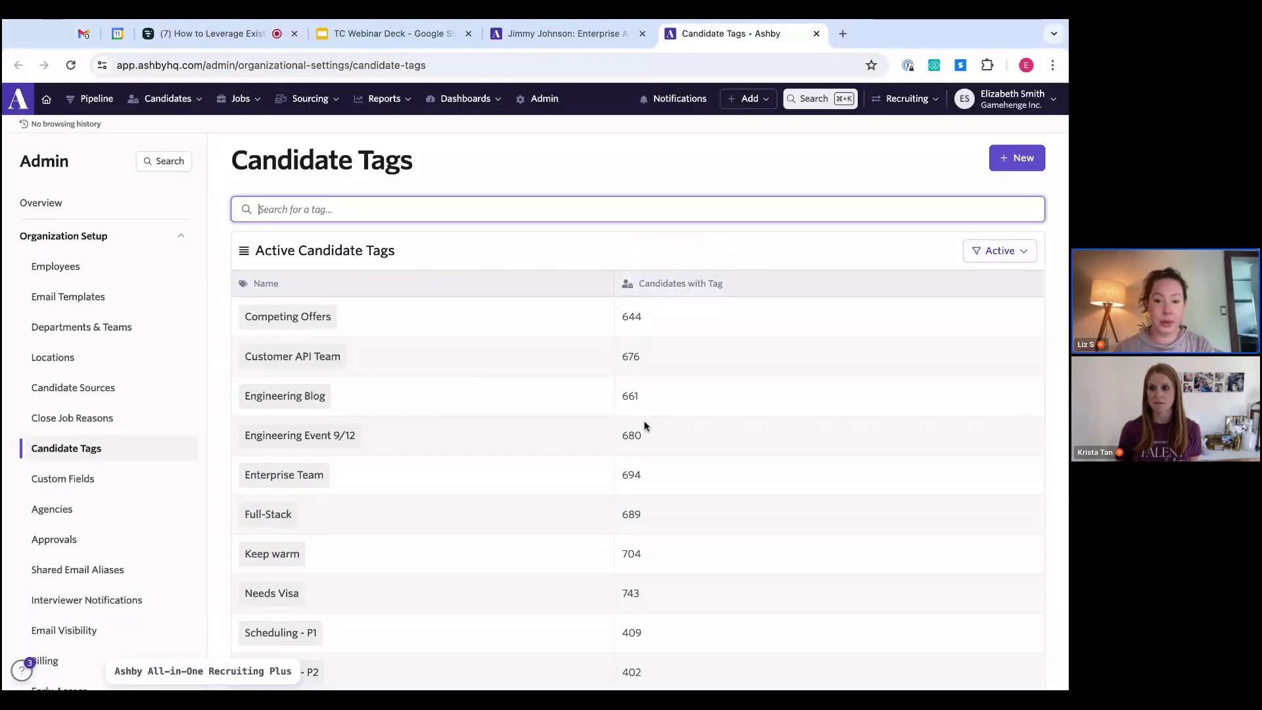
pyautogui.scroll(-1, 468, 446)
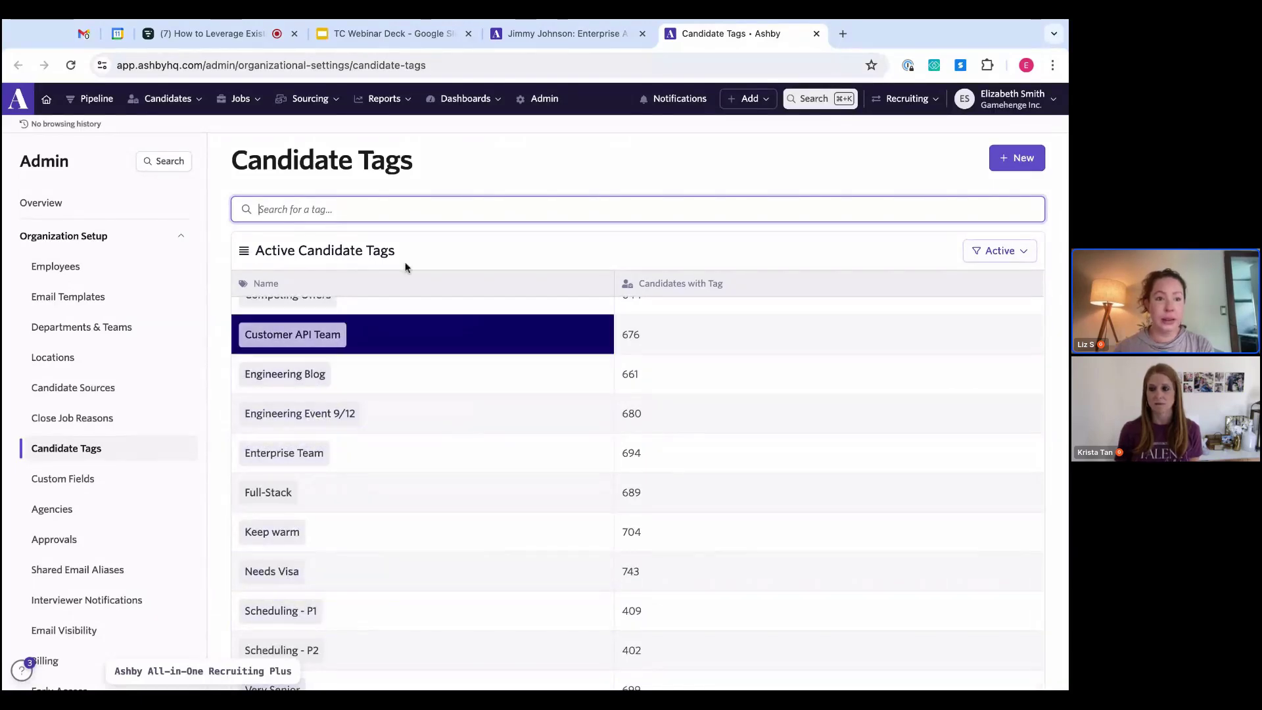
pyautogui.click(569, 36)
pyautogui.click(324, 227)
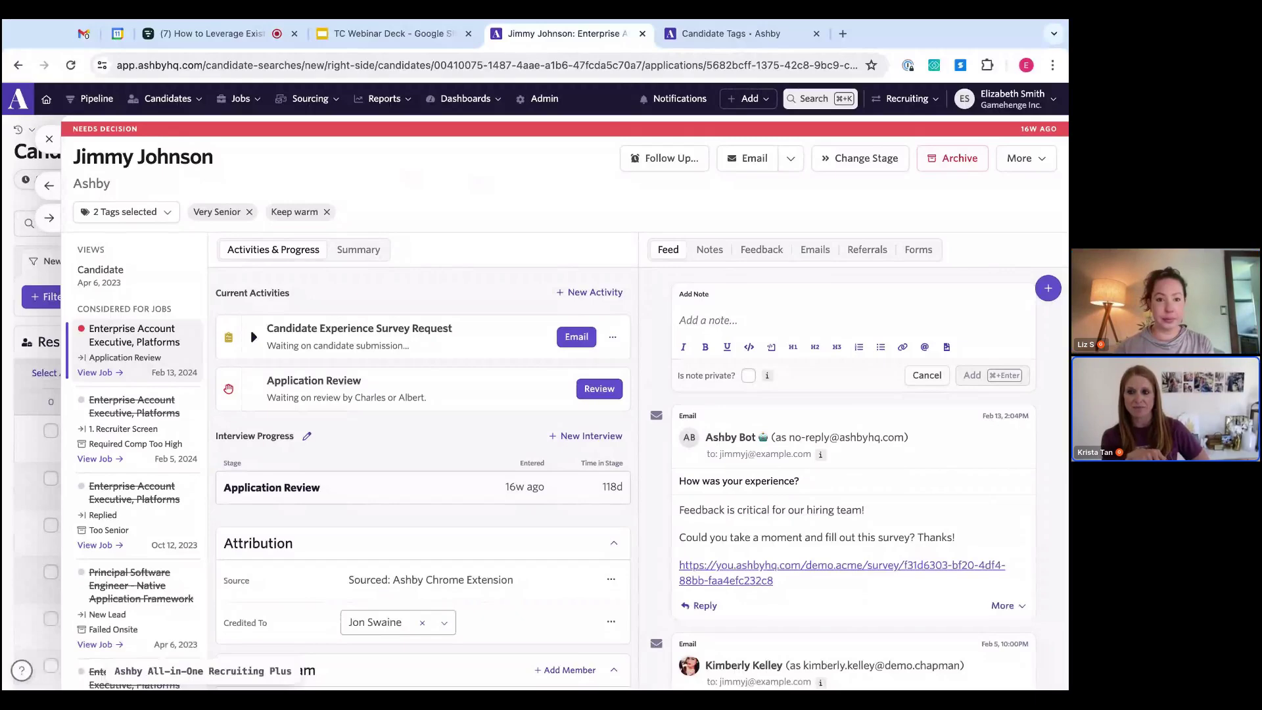
pyautogui.click(739, 35)
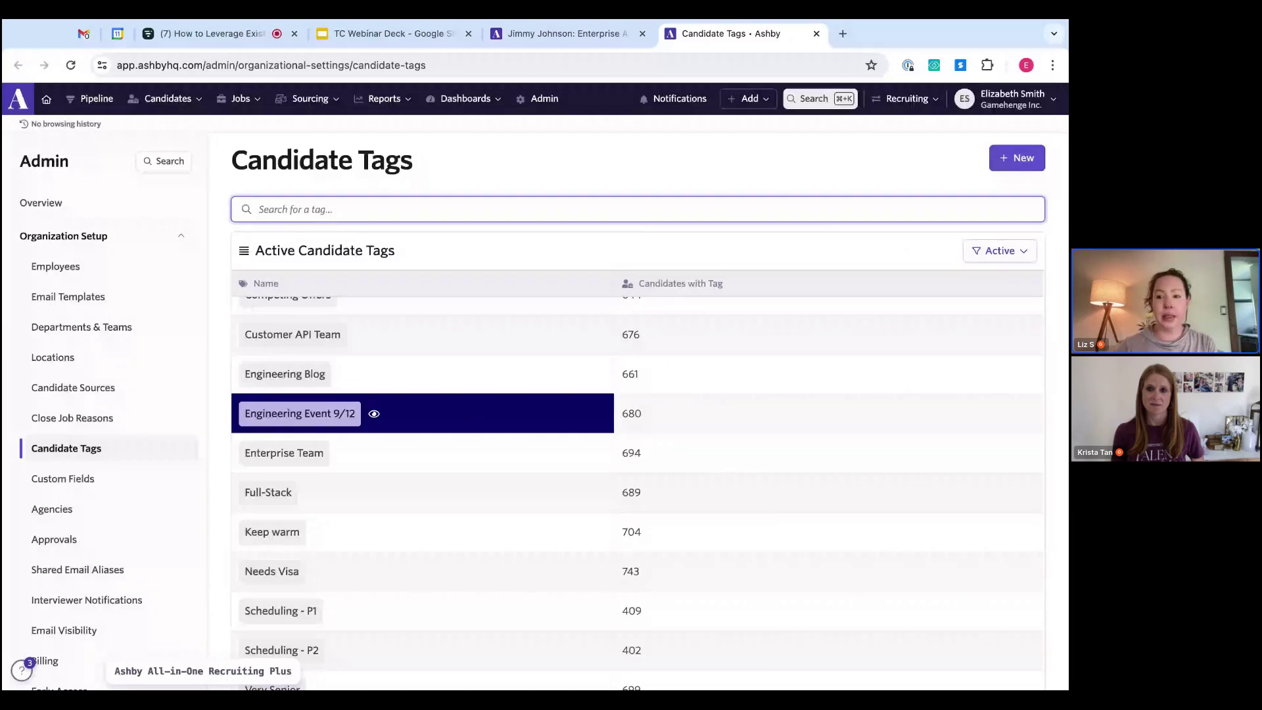
# Create a new candidate tag titled 'Qualified', which shows in the list with 0 candidates.
pyautogui.click(1018, 167)
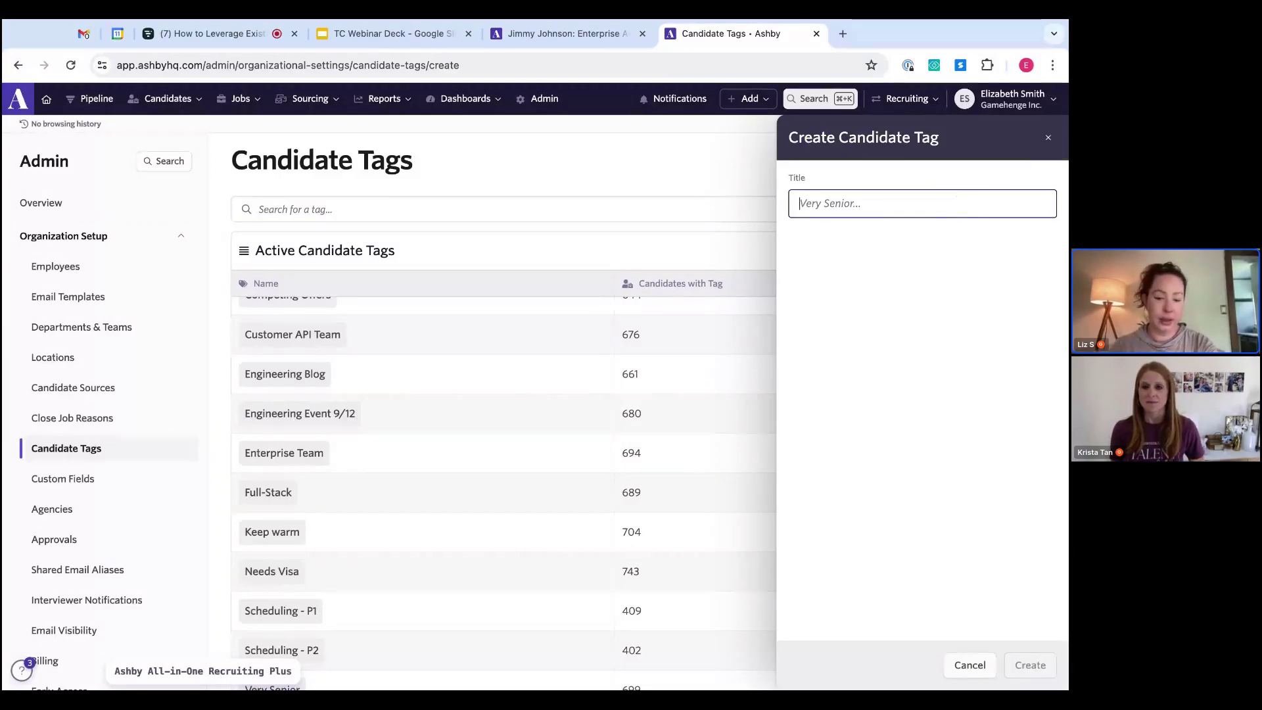
pyautogui.write('Qualified')
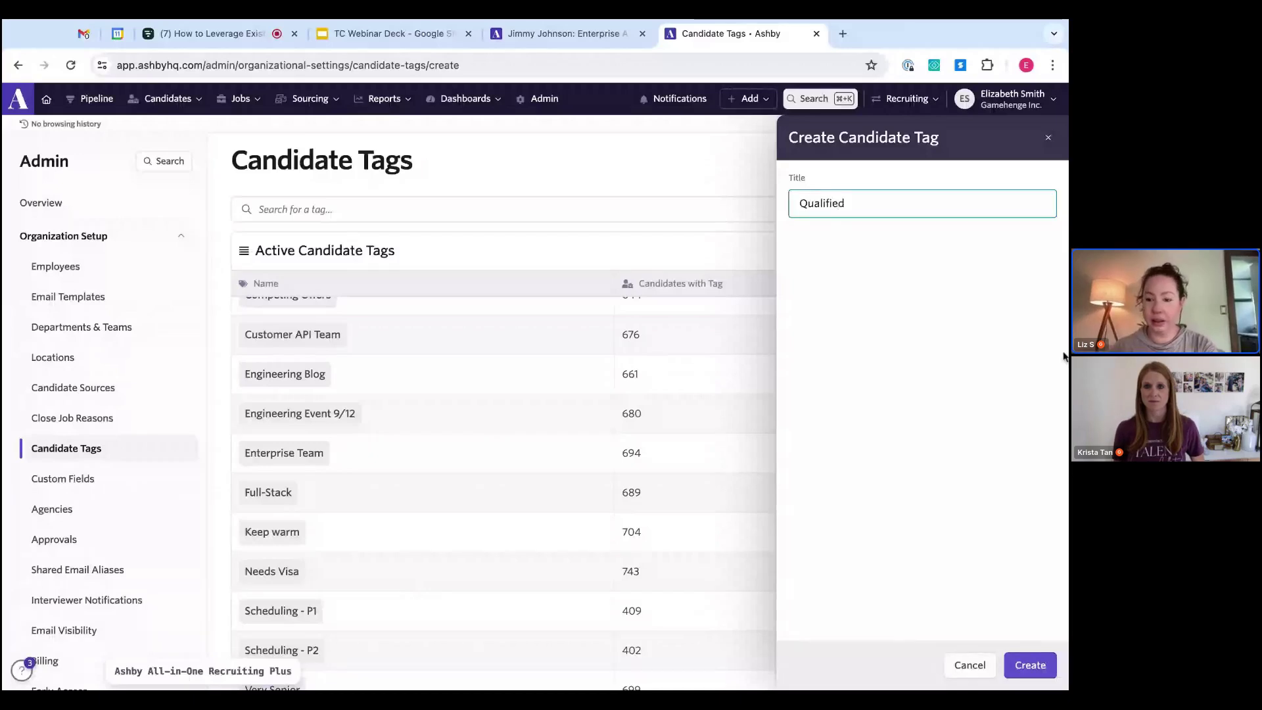
pyautogui.click(1025, 666)
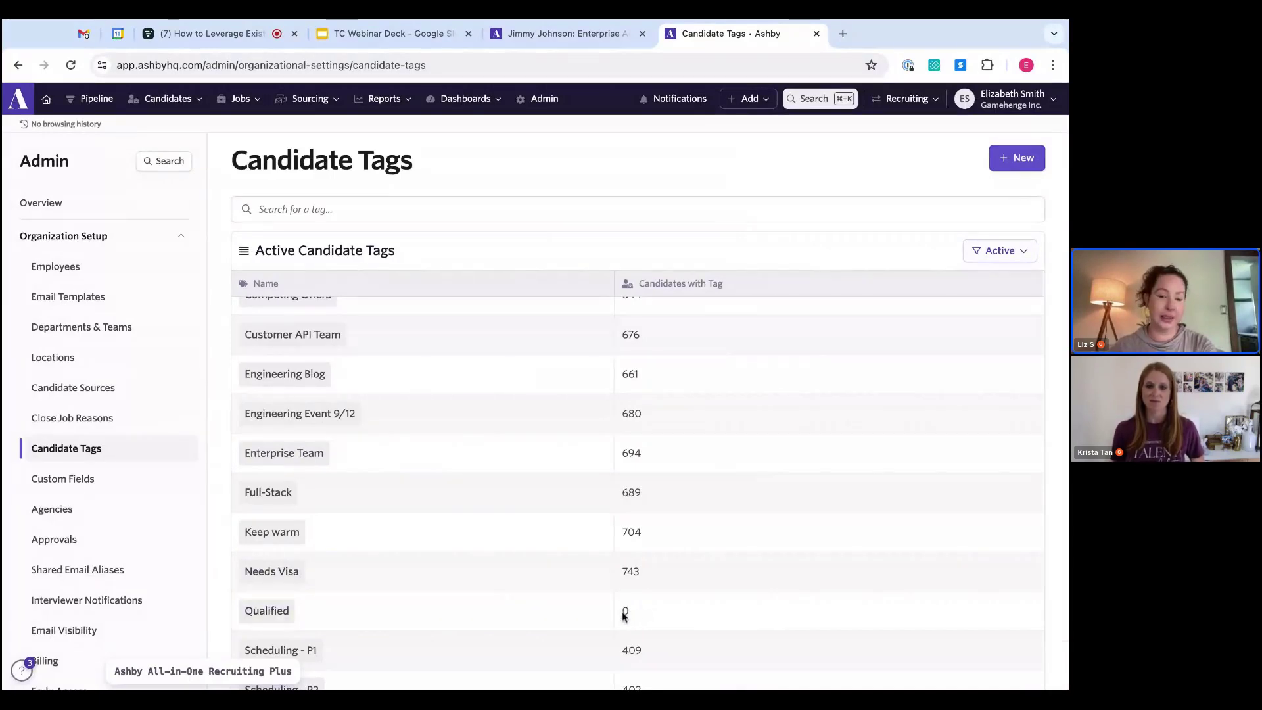
pyautogui.moveTo(621, 612); pyautogui.dragTo(524, 582)
pyautogui.click(563, 185)
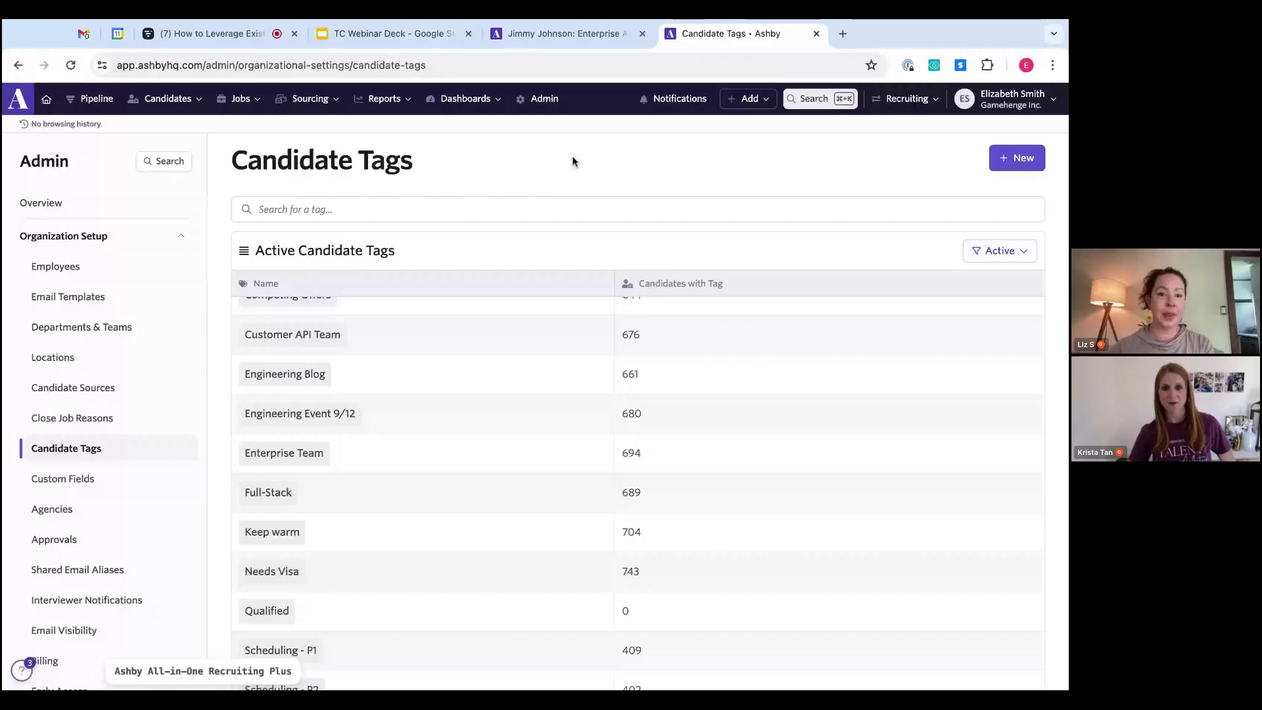
pyautogui.click(305, 98)
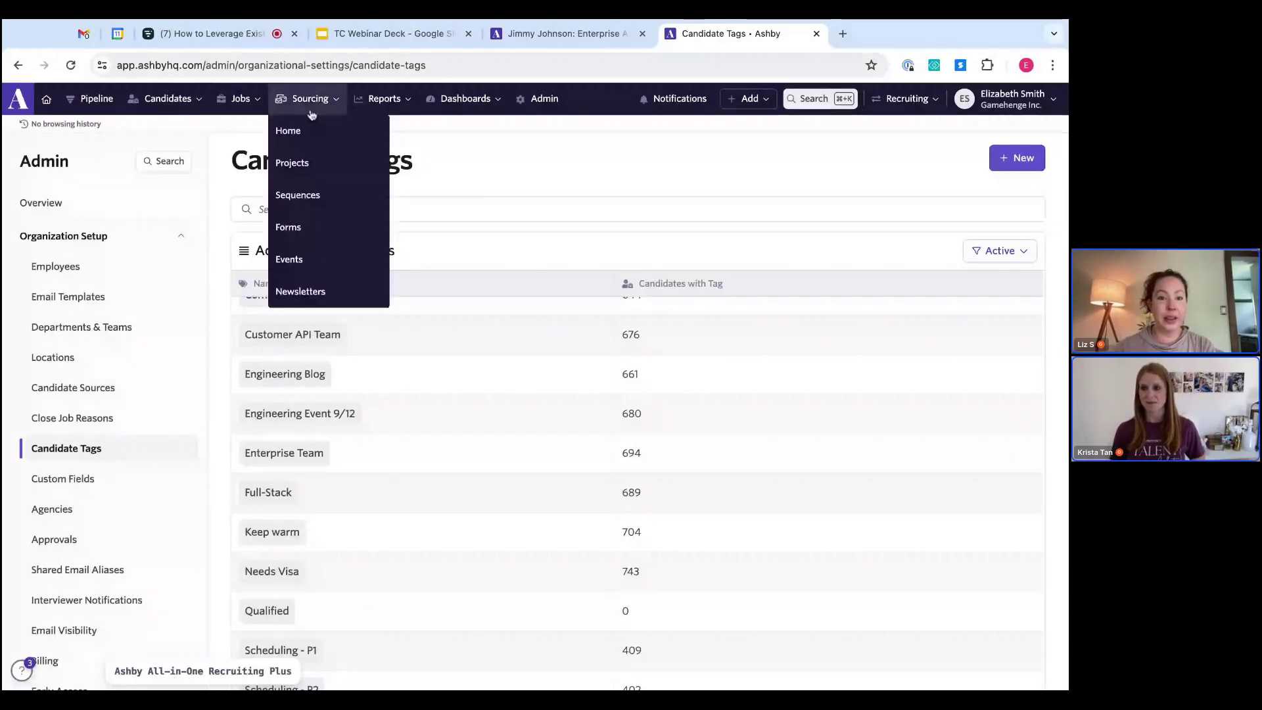
# Go to Sourcing > Projects and open the 'Engineering Leaders - Global' project.
pyautogui.click(319, 165)
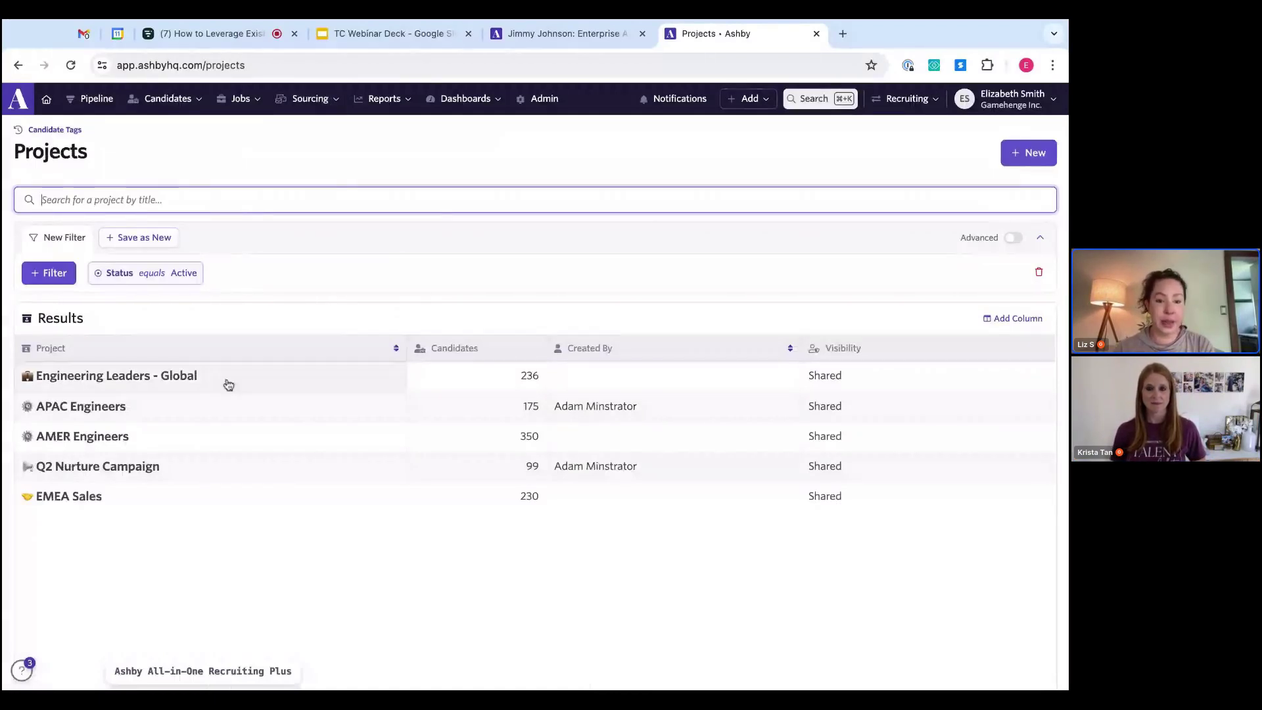
pyautogui.click(130, 370)
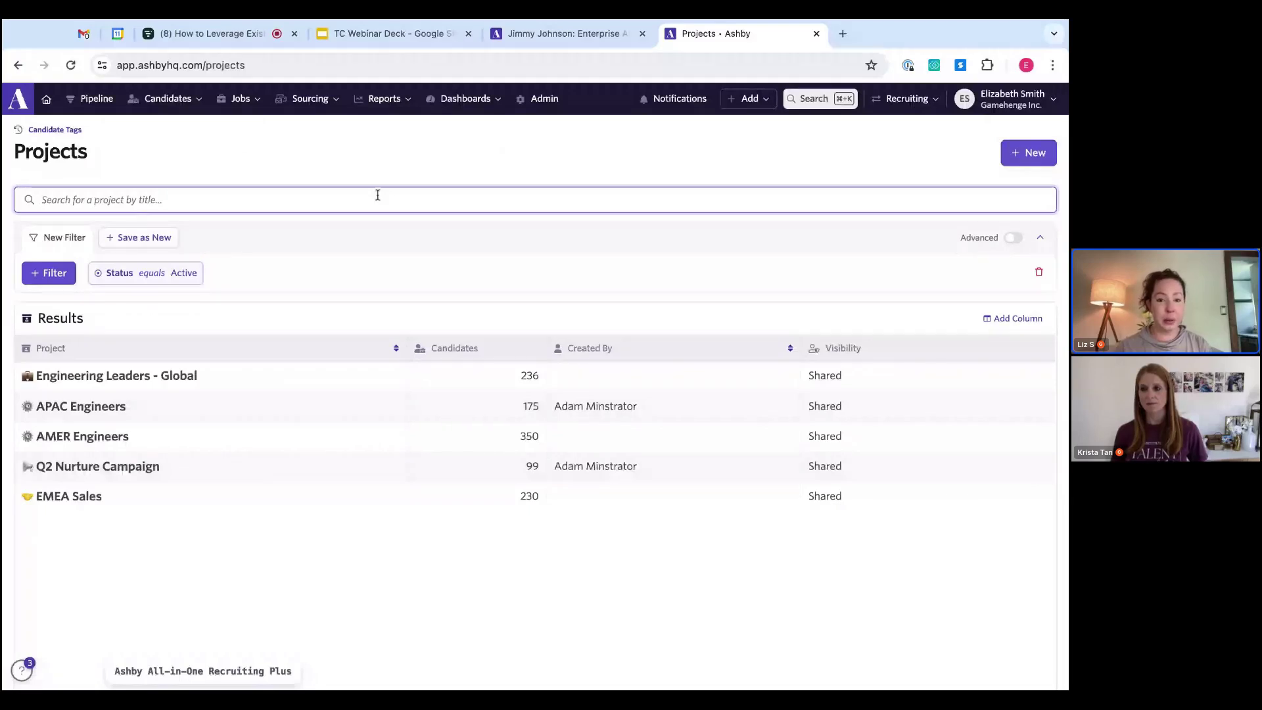
pyautogui.click(136, 380)
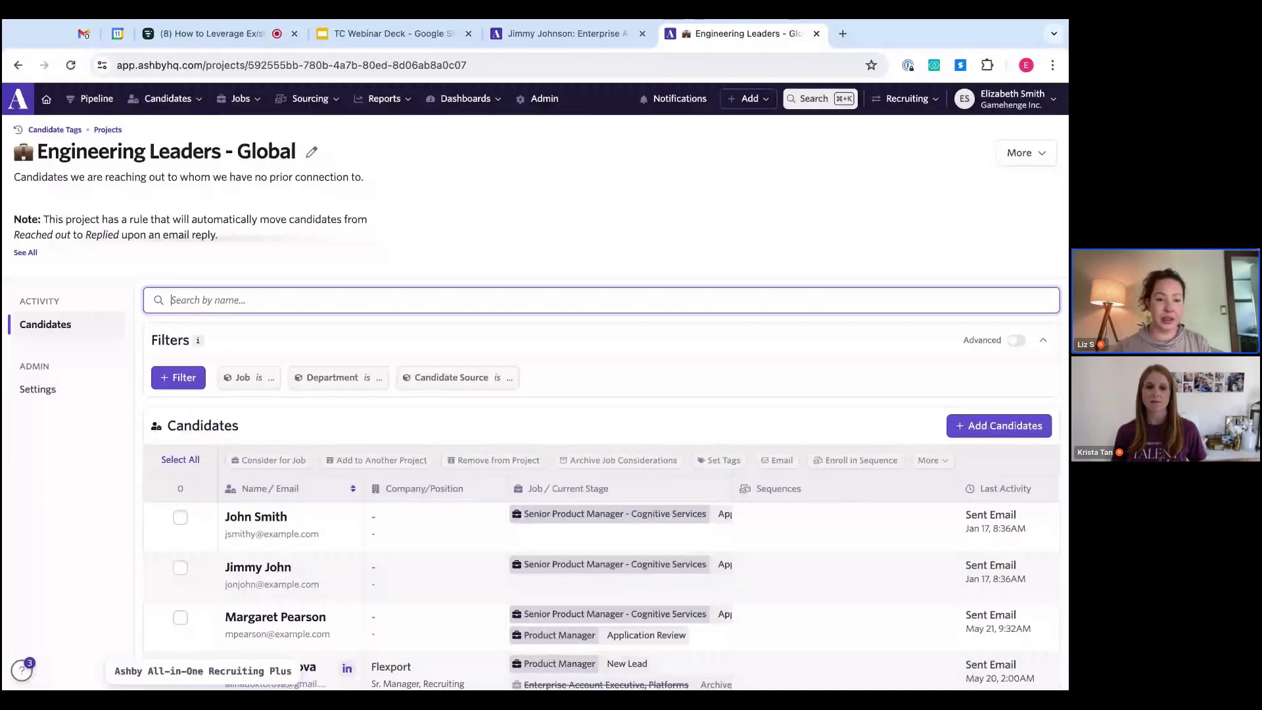
# Select all project candidates, then cancel the Consider for Job panel and dismiss the Add menu.
pyautogui.click(180, 459)
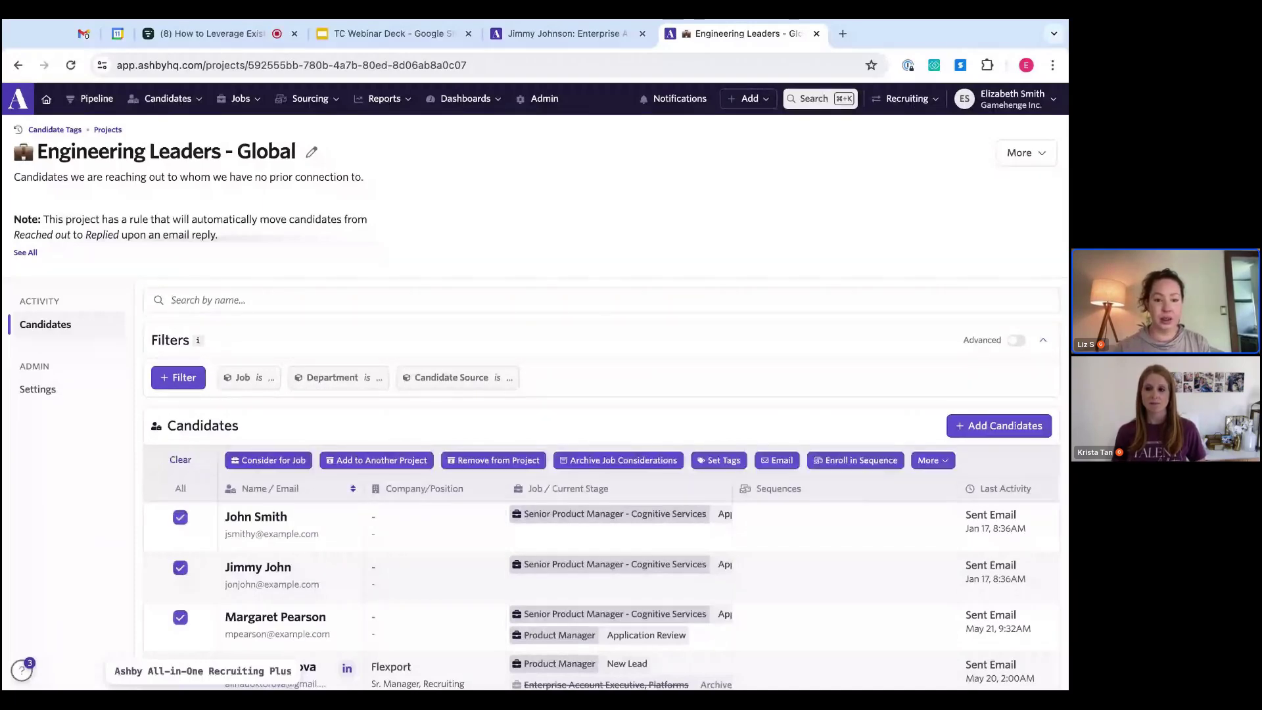
pyautogui.click(271, 460)
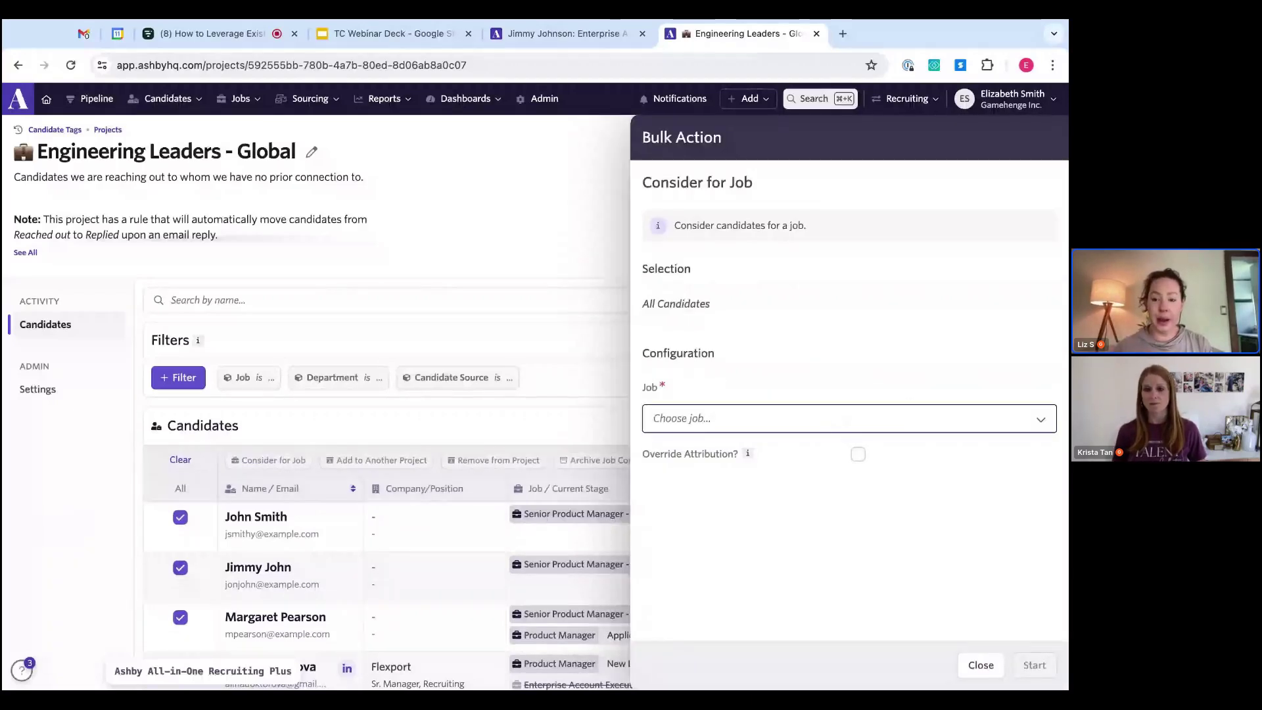
pyautogui.press('Escape')
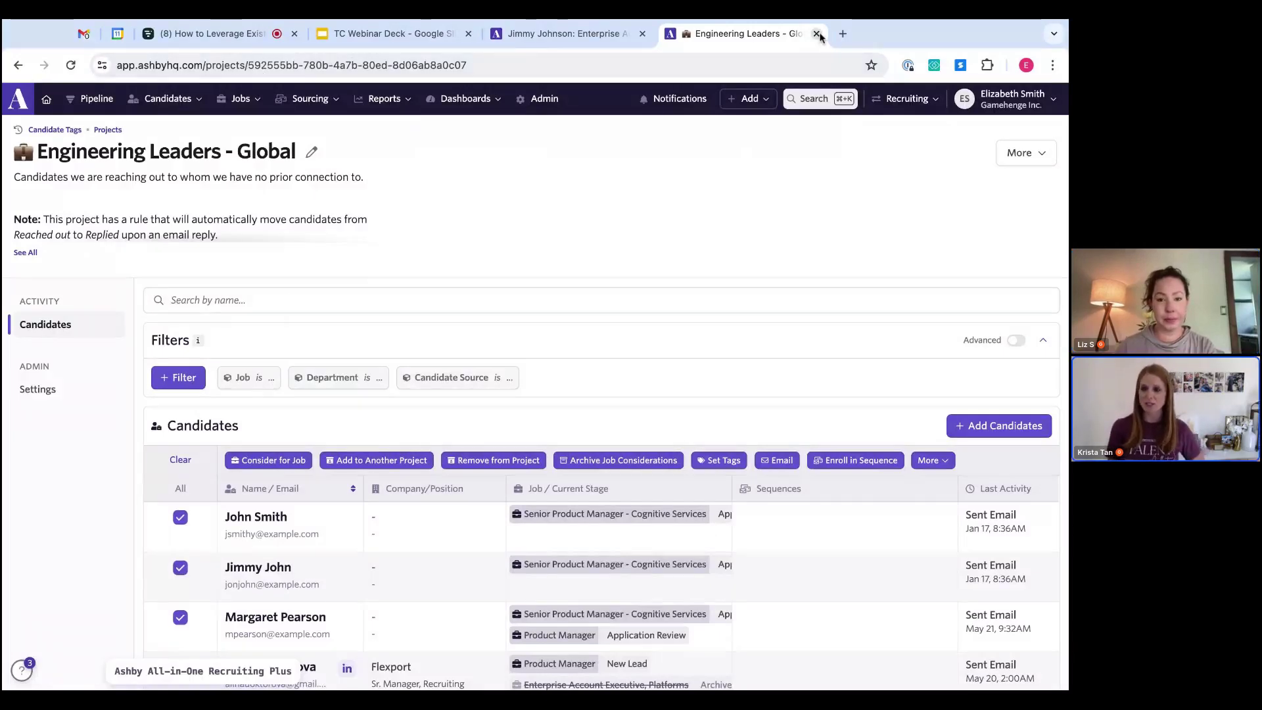
pyautogui.moveTo(748, 98)
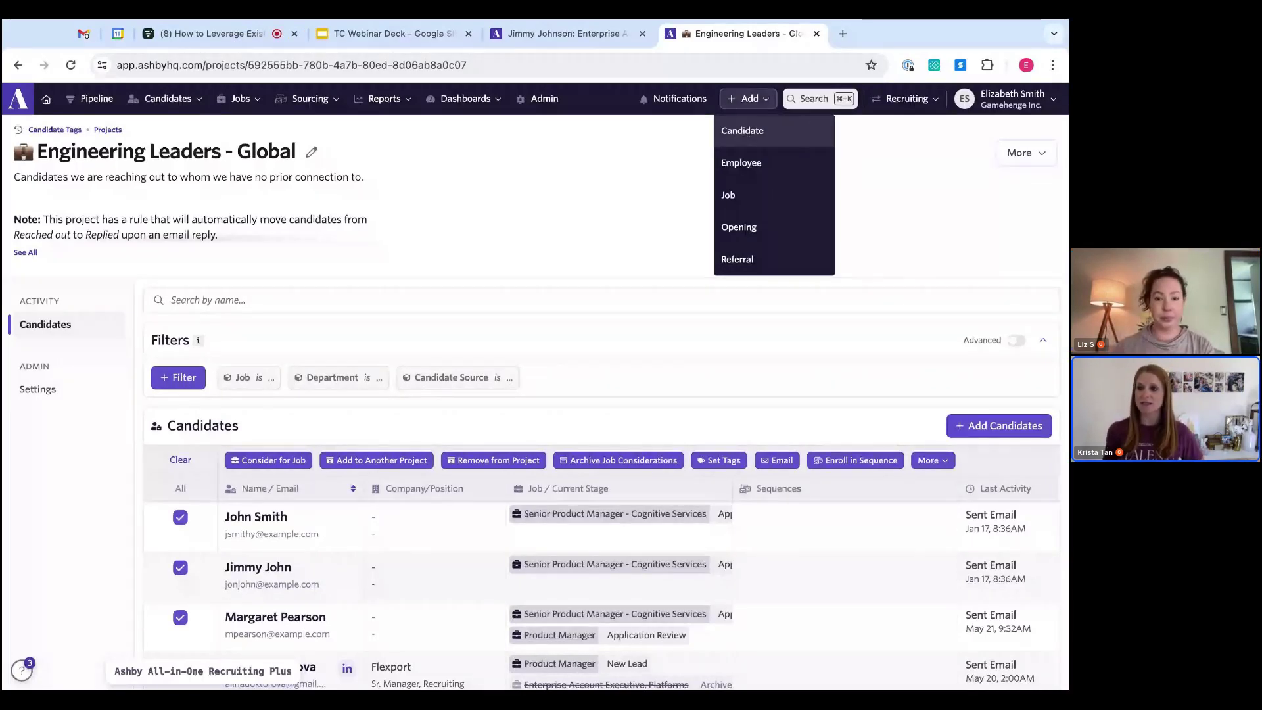
pyautogui.click(579, 216)
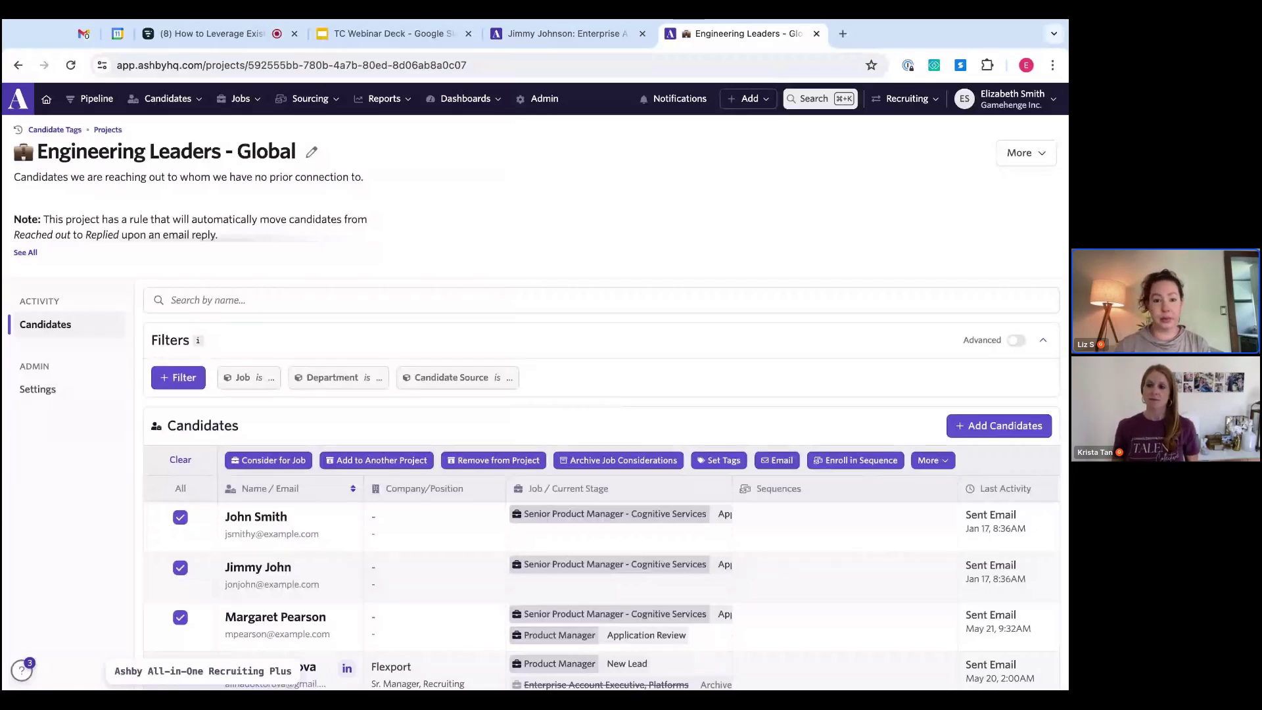
pyautogui.click(591, 36)
pyautogui.scroll(-2, 423, 460)
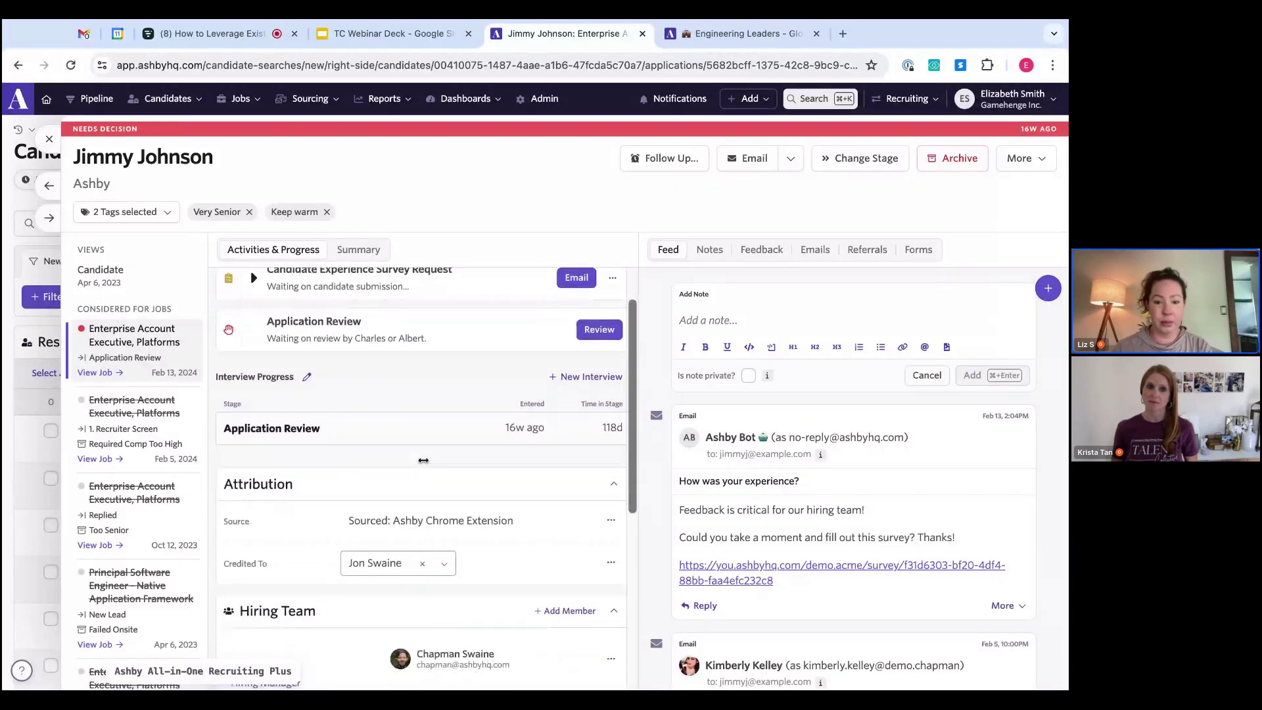
pyautogui.scroll(-3, 424, 460)
pyautogui.scroll(6, 423, 460)
pyautogui.click(367, 250)
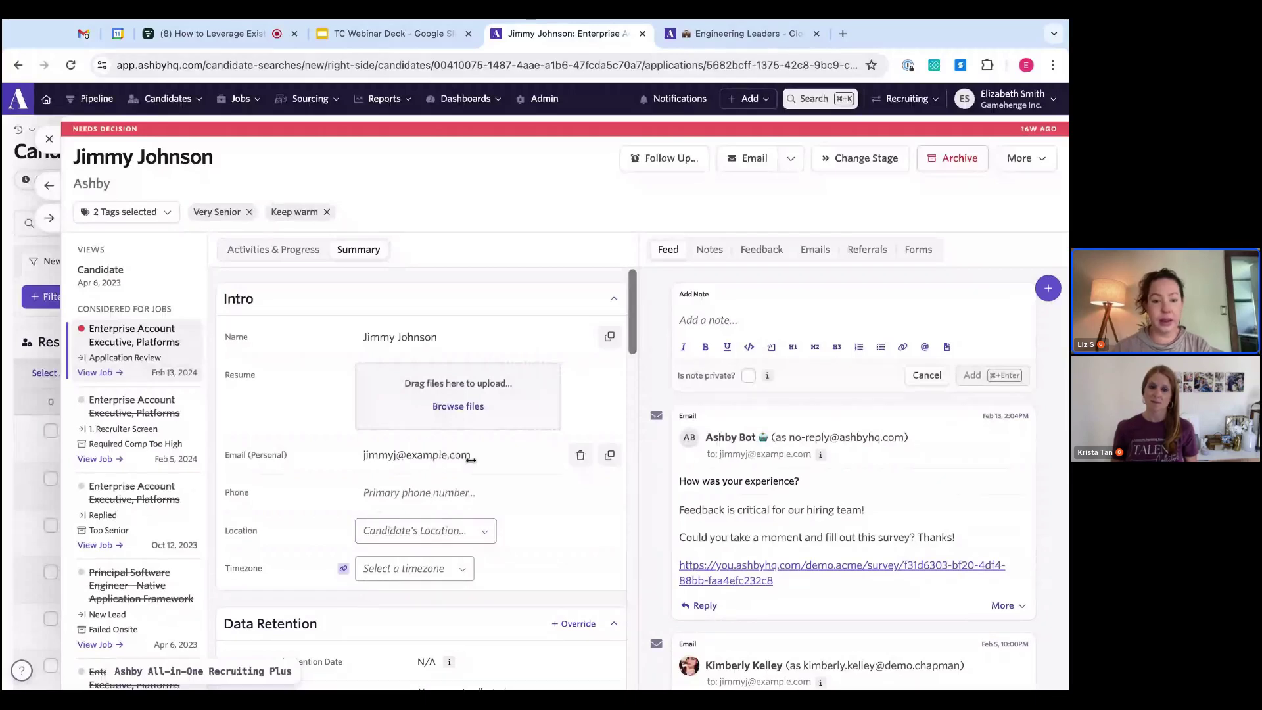
pyautogui.scroll(-3, 471, 459)
pyautogui.scroll(-2, 472, 495)
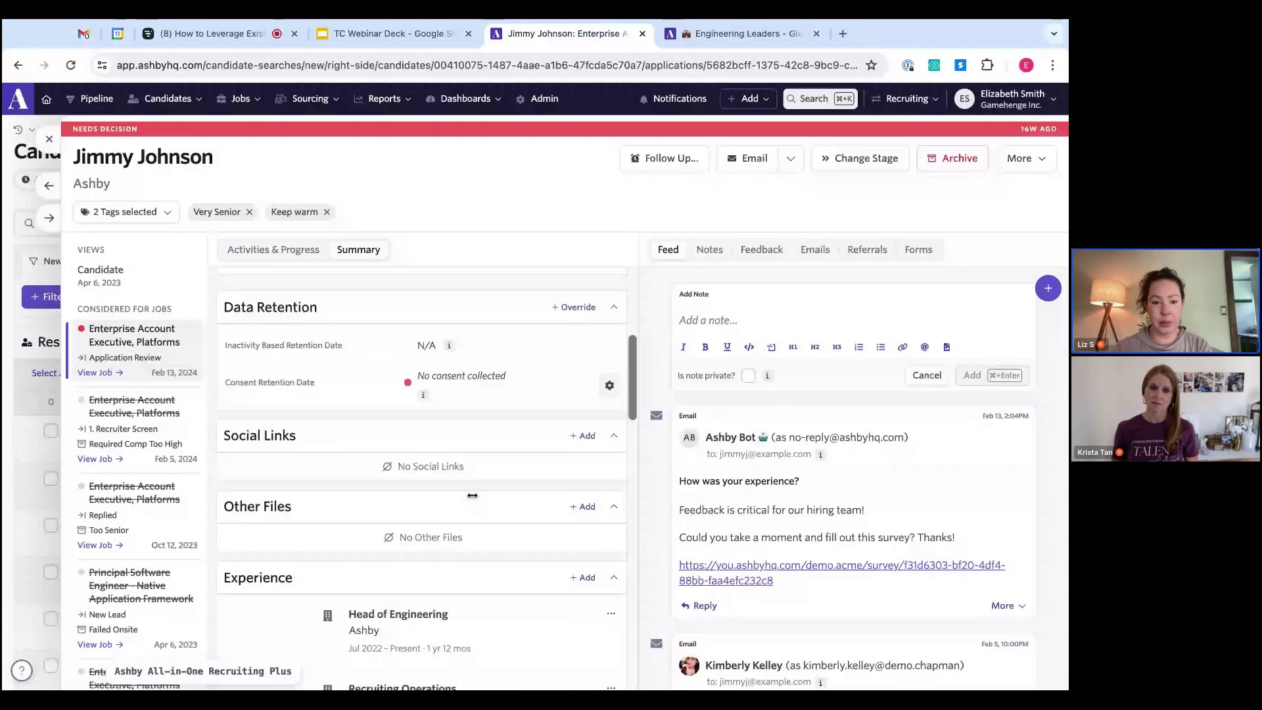
pyautogui.scroll(-8, 472, 495)
pyautogui.scroll(-1, 408, 421)
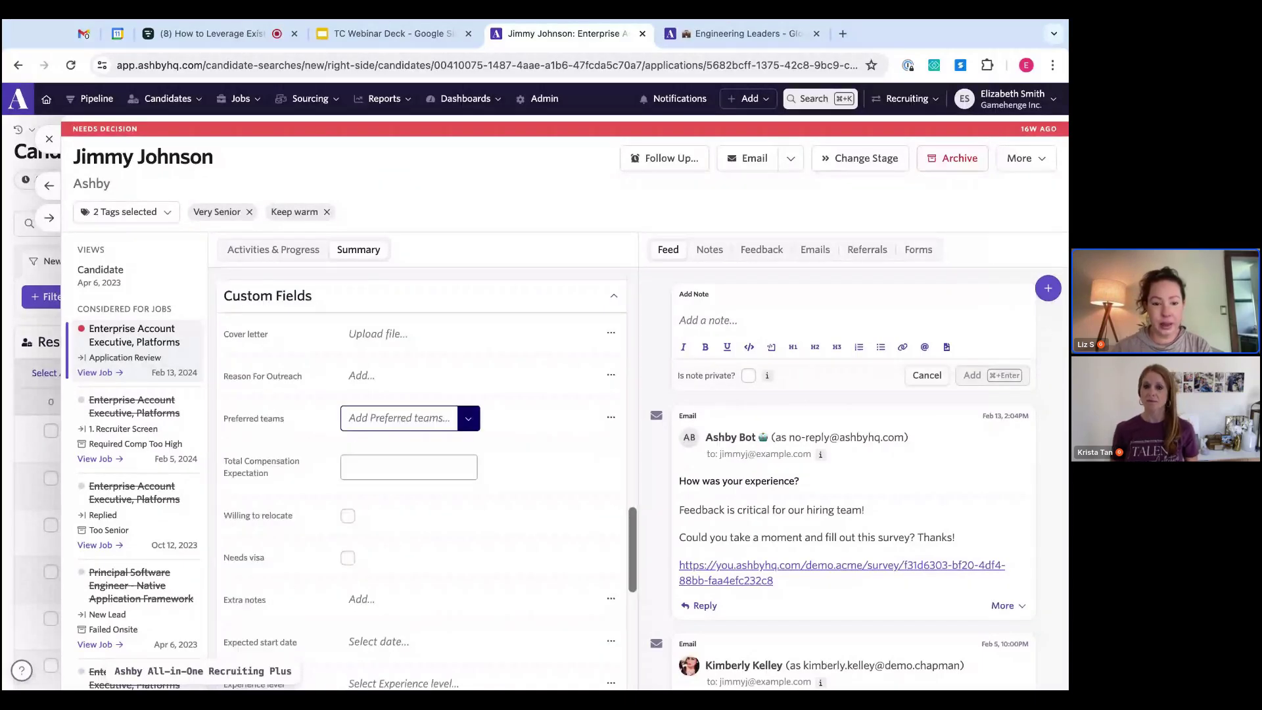
pyautogui.scroll(-7, 407, 421)
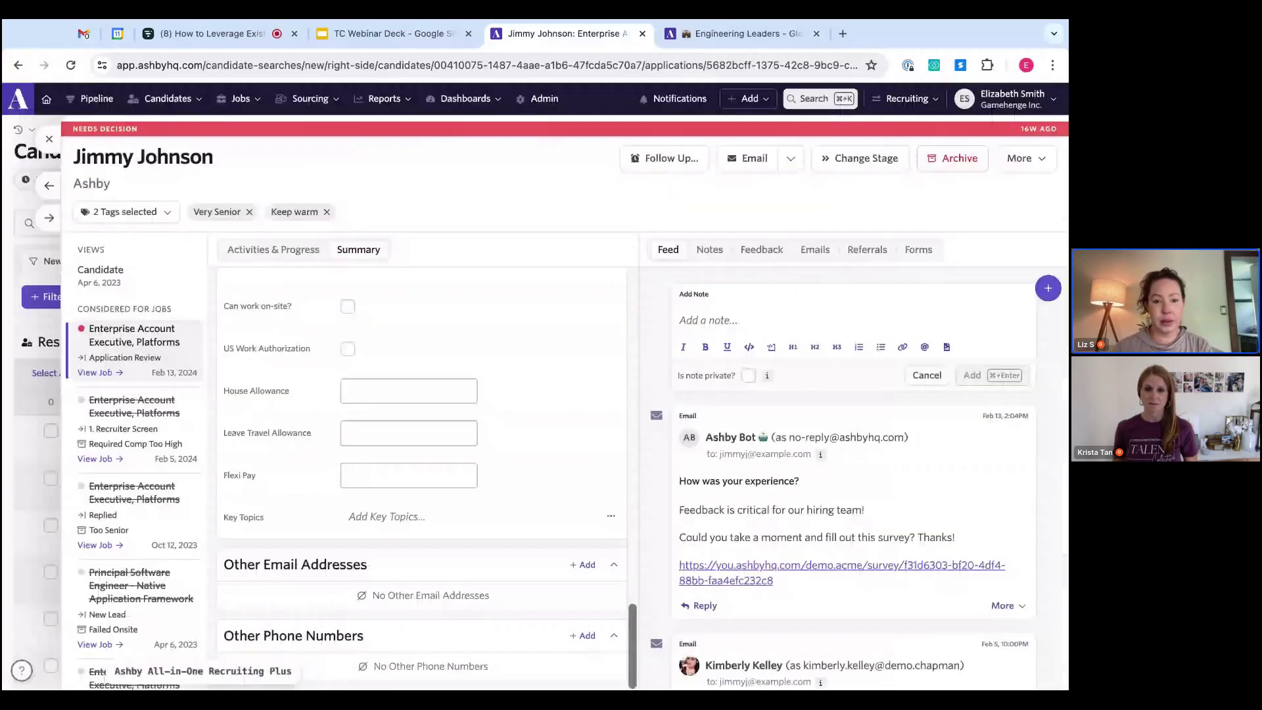
pyautogui.scroll(10, 420, 480)
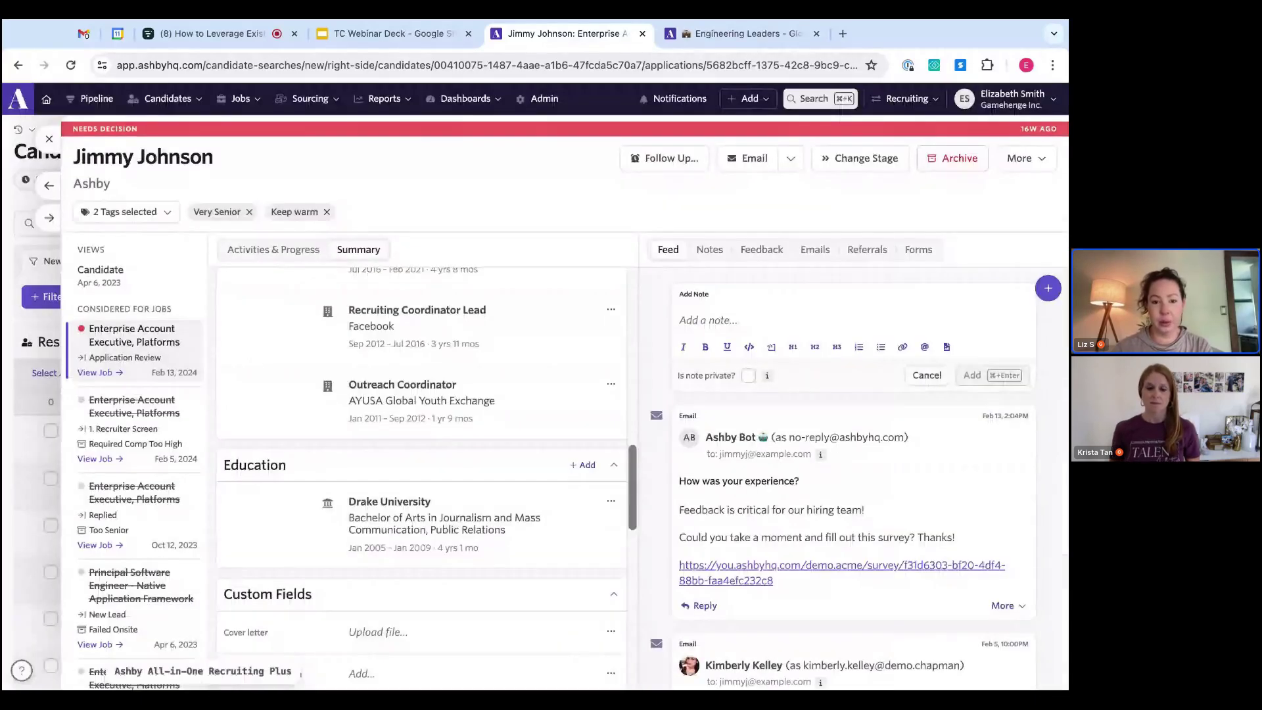
pyautogui.scroll(3, 549, 451)
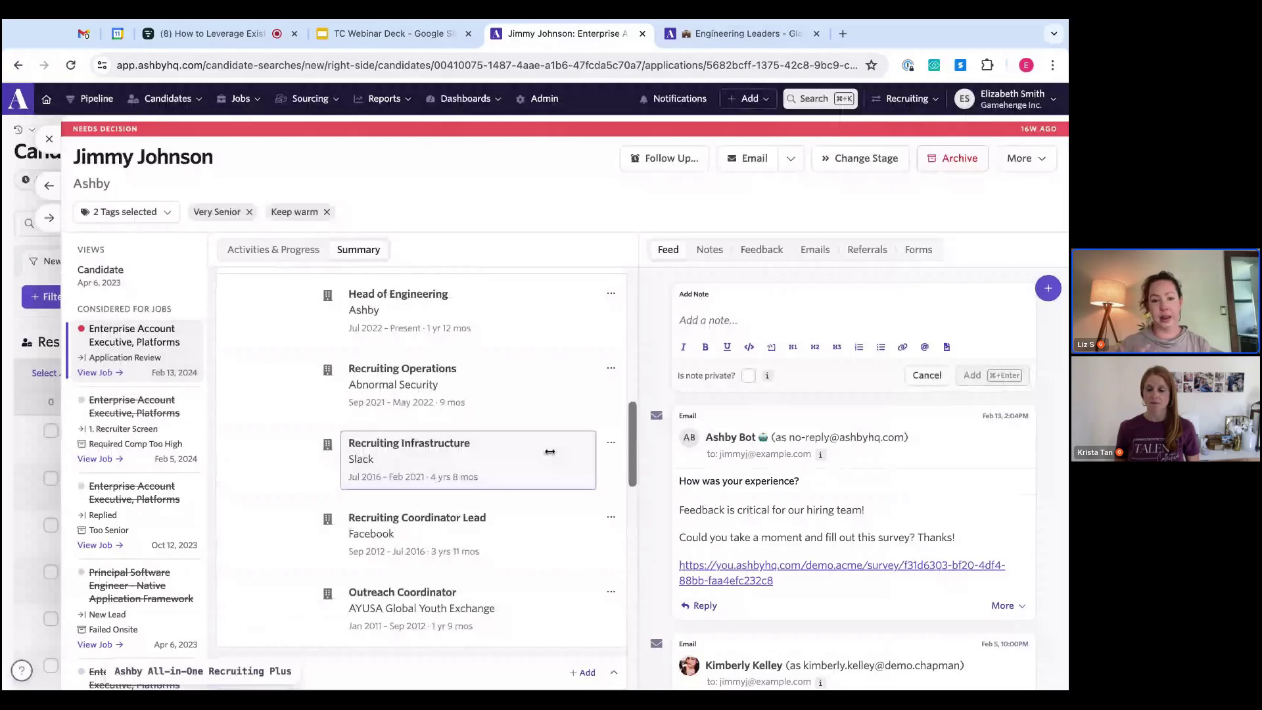
pyautogui.scroll(1, 549, 452)
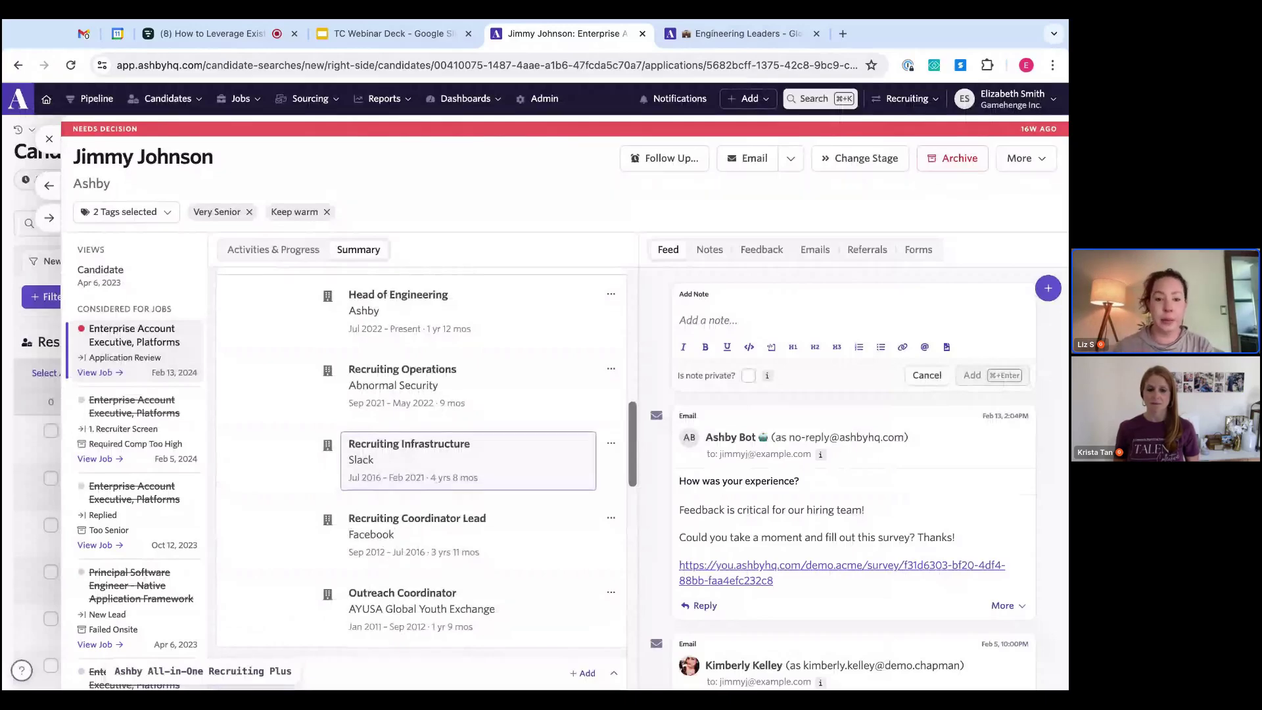
pyautogui.scroll(5, 468, 460)
pyautogui.scroll(1, 468, 460)
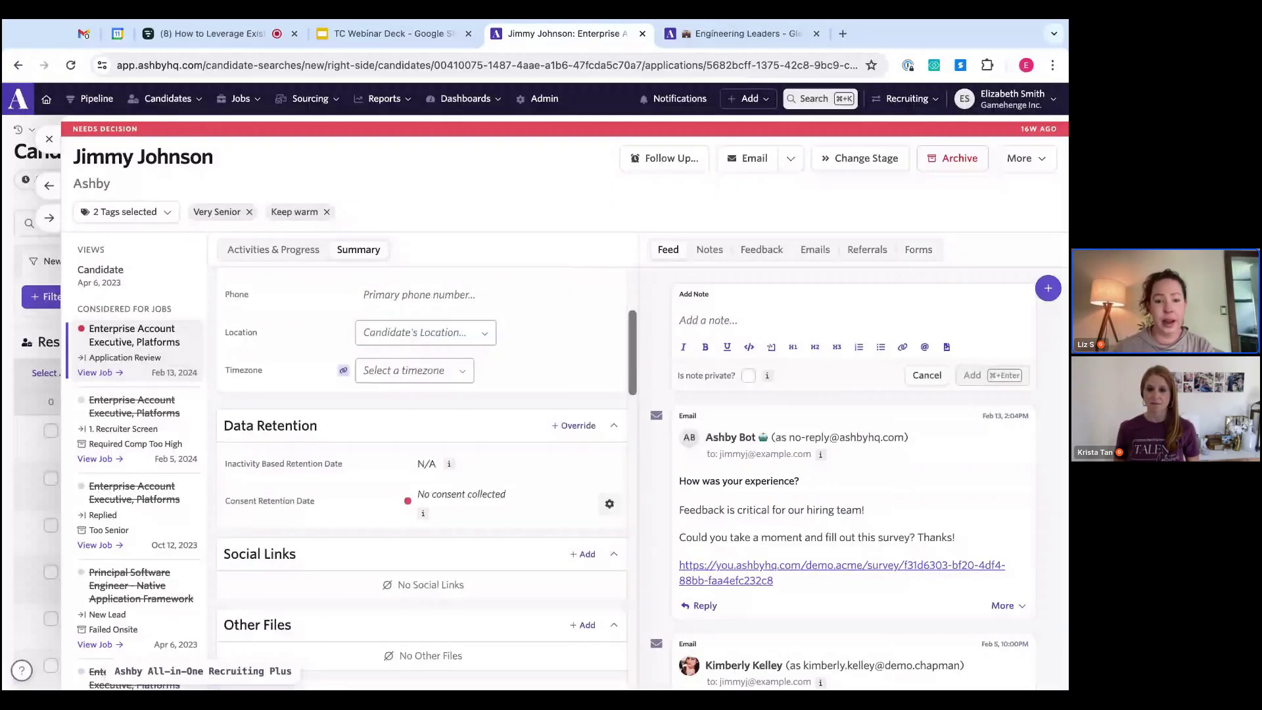
pyautogui.scroll(3, 416, 448)
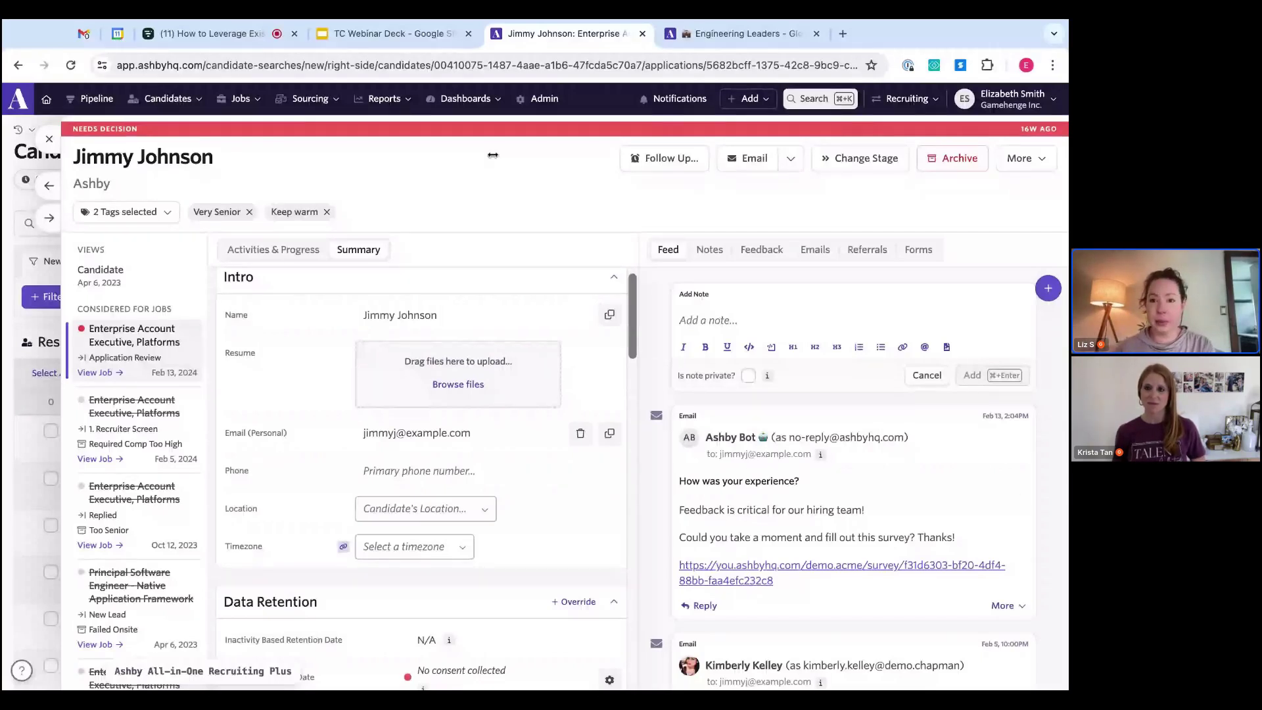
# Load linkedin.com/talent/home in a new browser tab.
pyautogui.click(842, 33)
pyautogui.write('linkedin.com/talent/home')
pyautogui.press('Return')
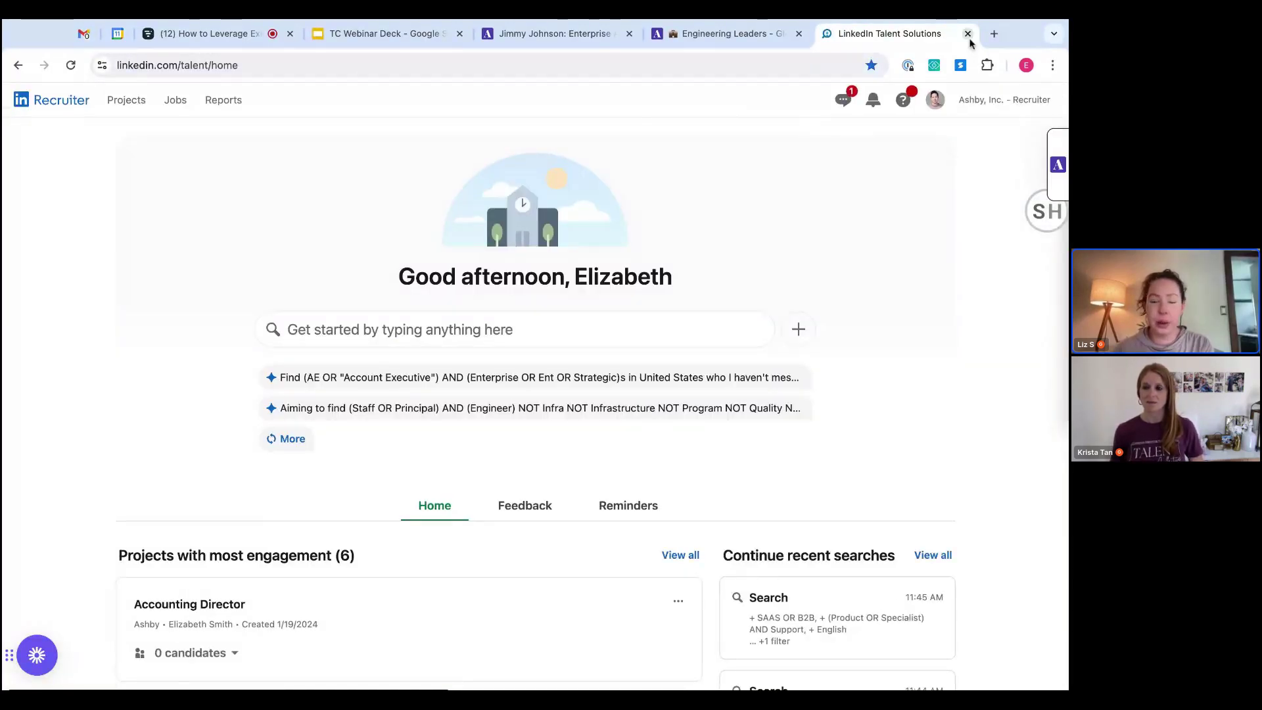
# Close the LinkedIn tab, switch back to Engineering Leaders - Global, then close that project tab.
pyautogui.click(967, 34)
pyautogui.click(774, 36)
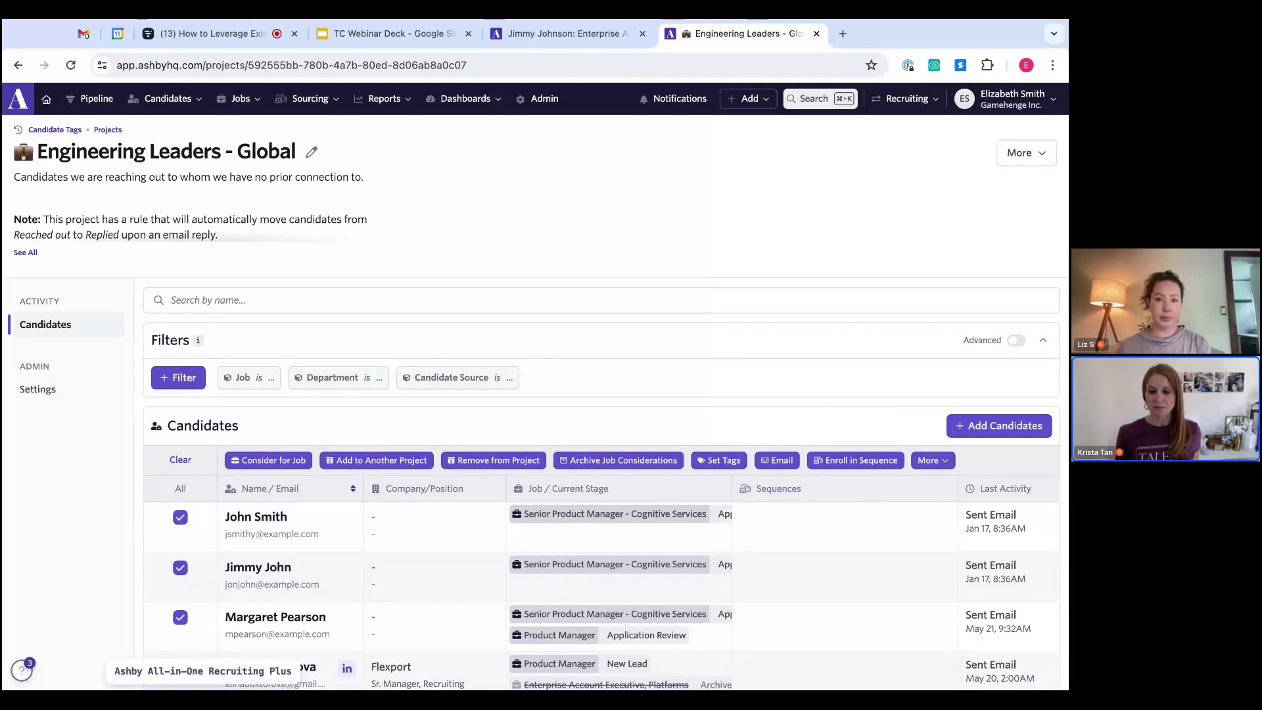
pyautogui.click(817, 33)
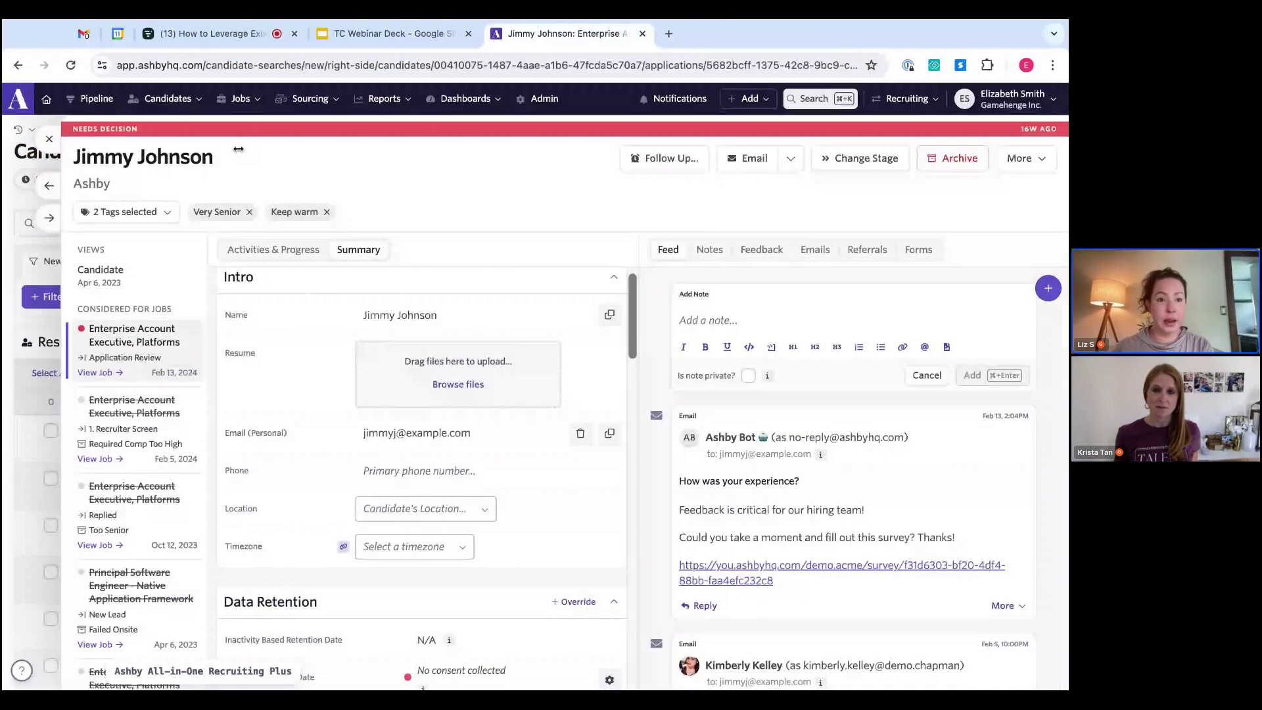
# Close the candidate panel and ask the AI filter assistant for 'EEOC', dismissing the resulting error.
pyautogui.press('Escape')
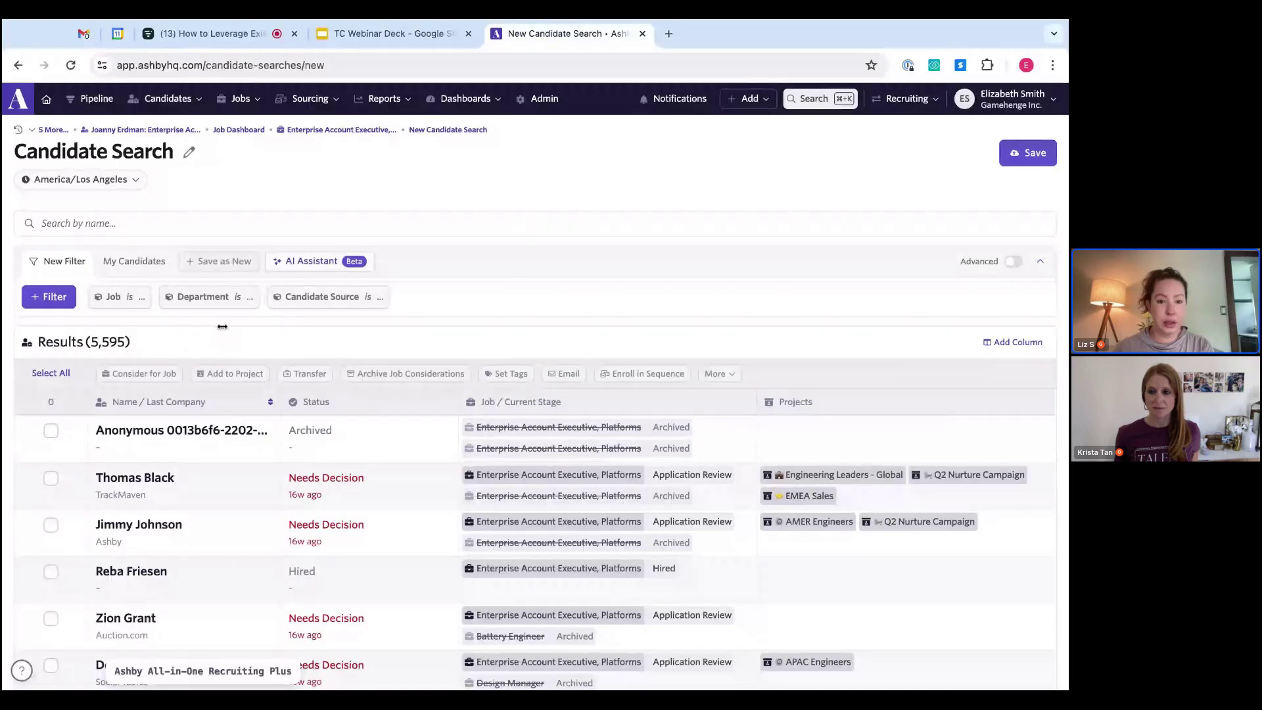
pyautogui.click(314, 262)
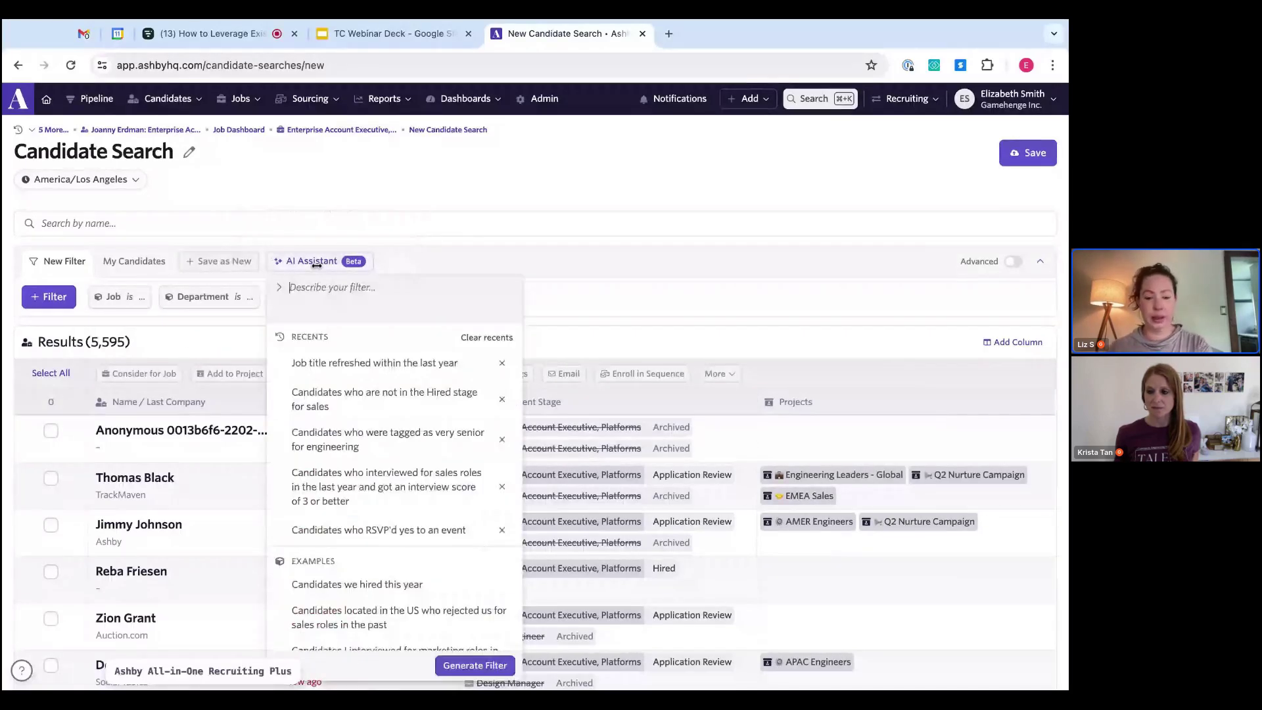
pyautogui.write('EEOC')
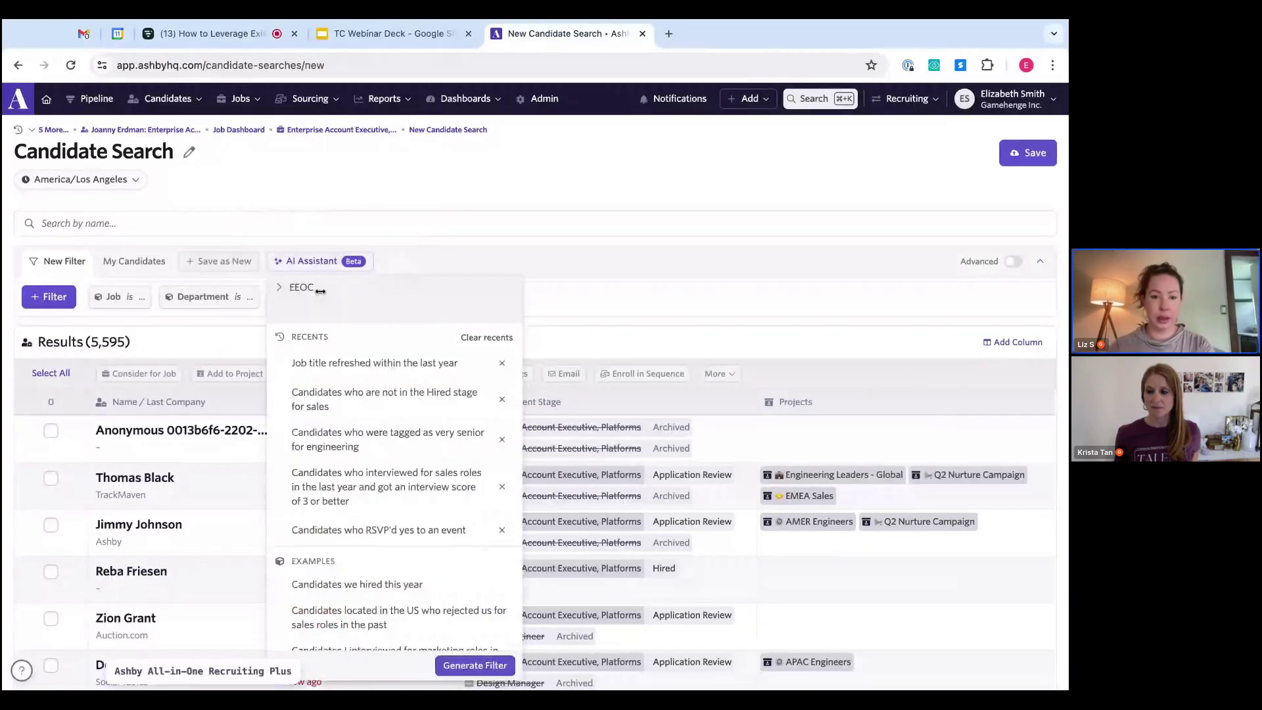
pyautogui.press('Return')
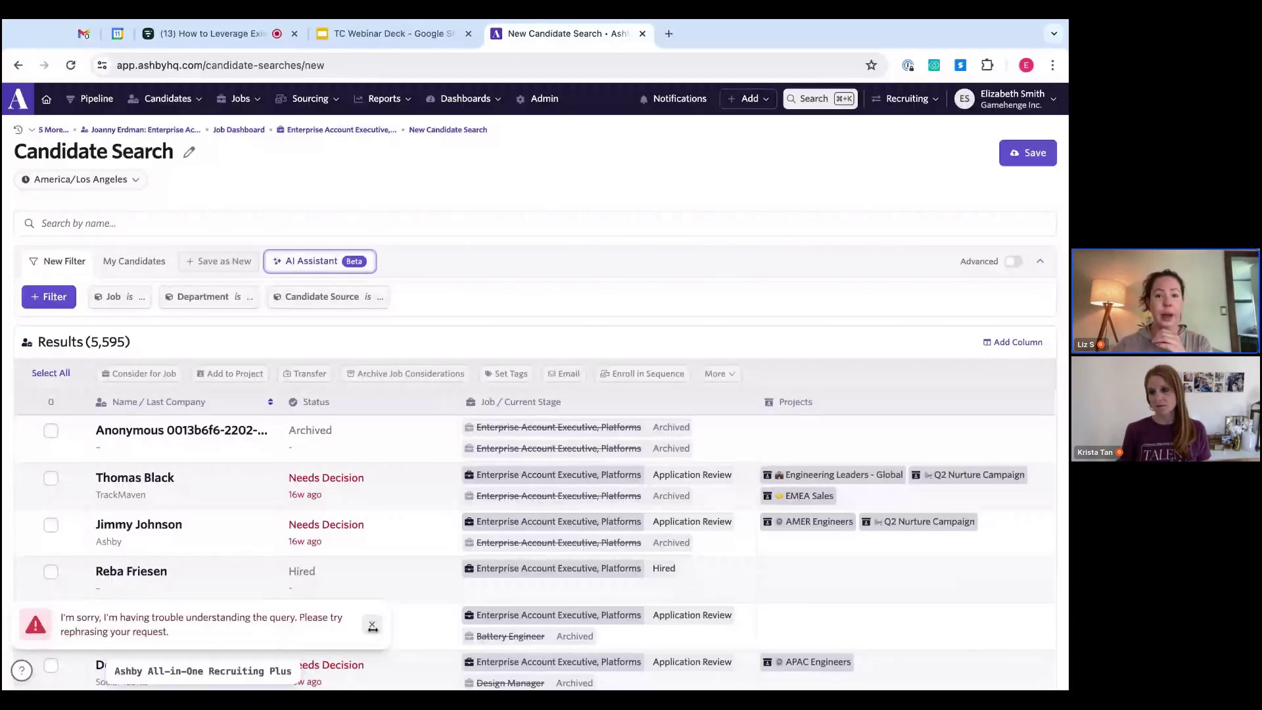
pyautogui.click(372, 626)
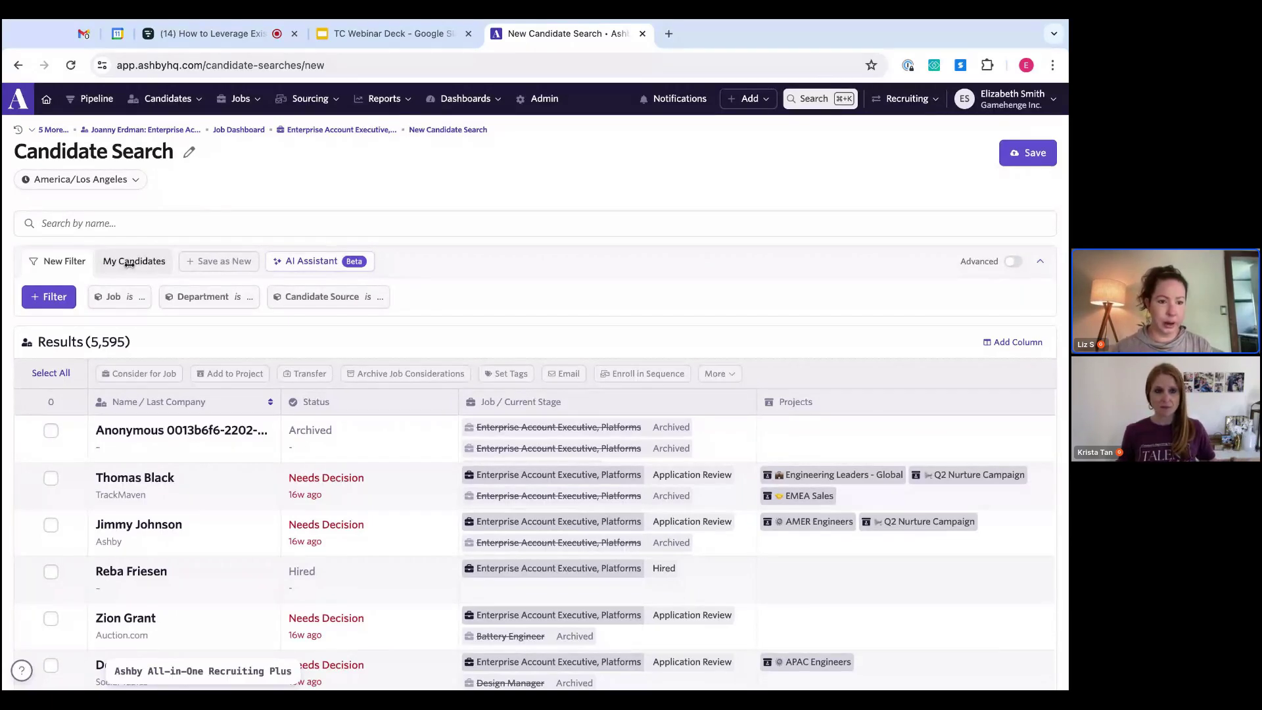
# Open the + Filter field list and scroll through the available filter fields.
pyautogui.click(49, 296)
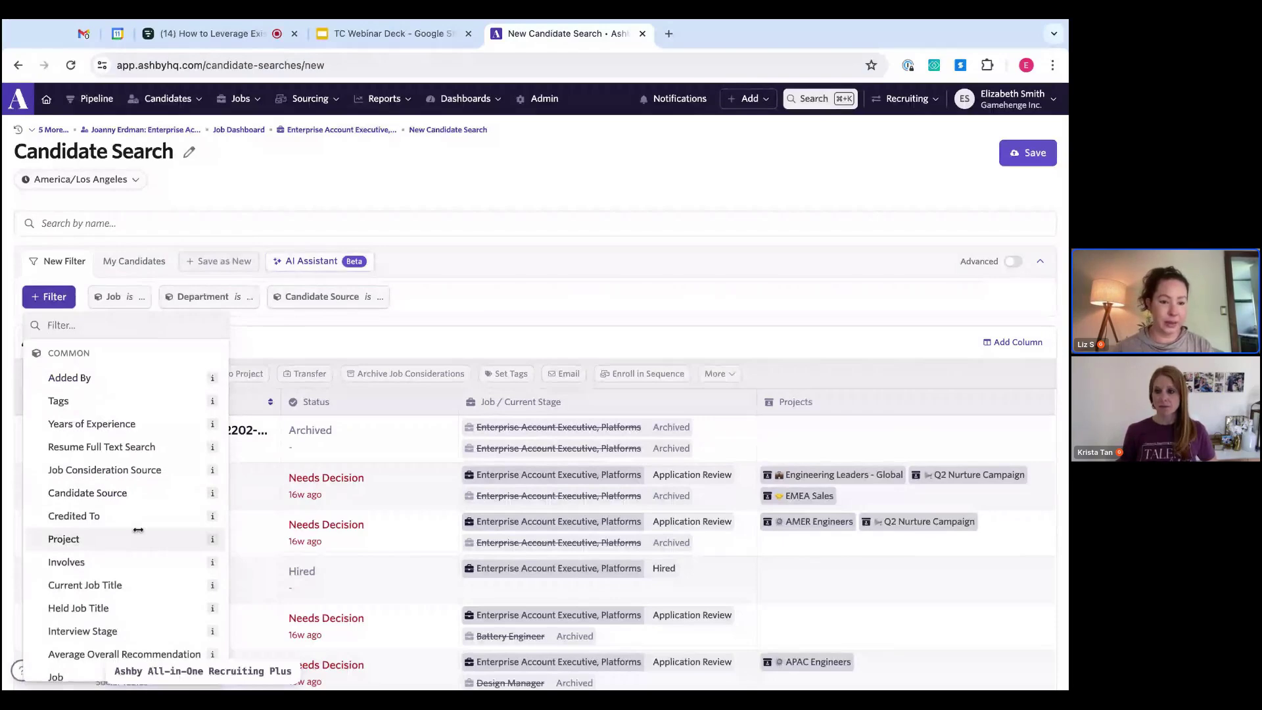
pyautogui.scroll(-5, 138, 530)
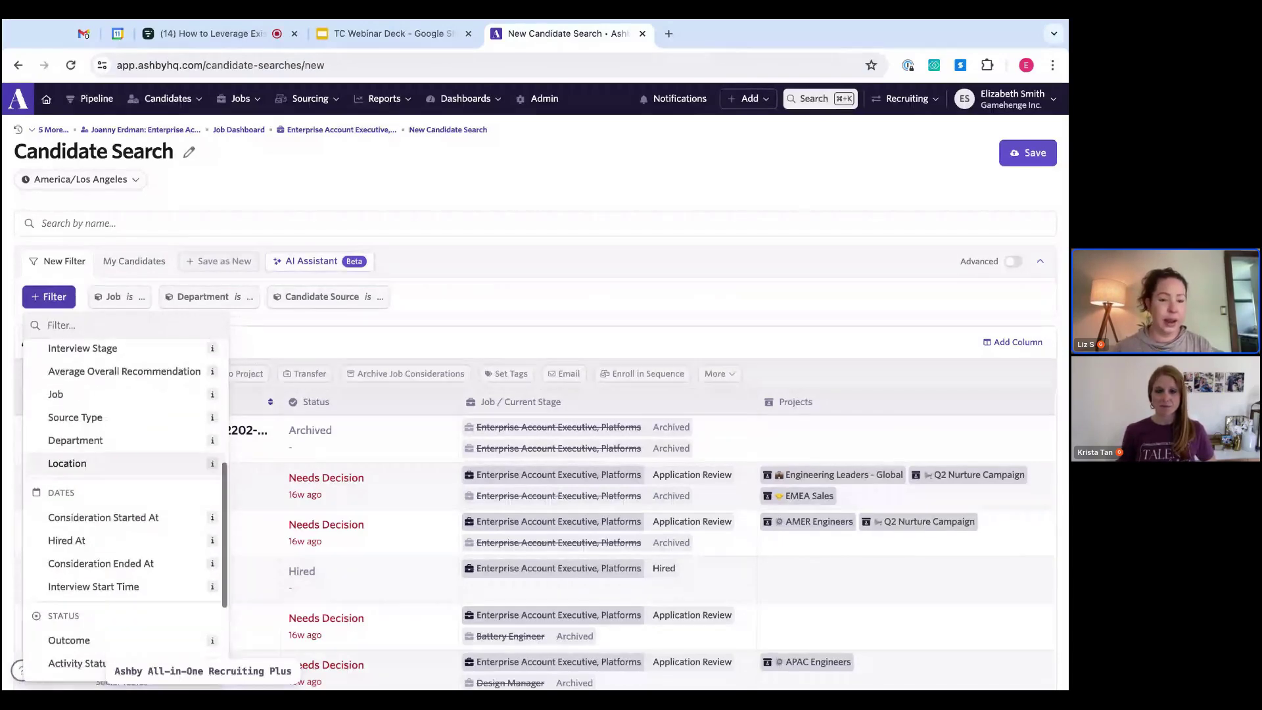
pyautogui.scroll(-4, 125, 526)
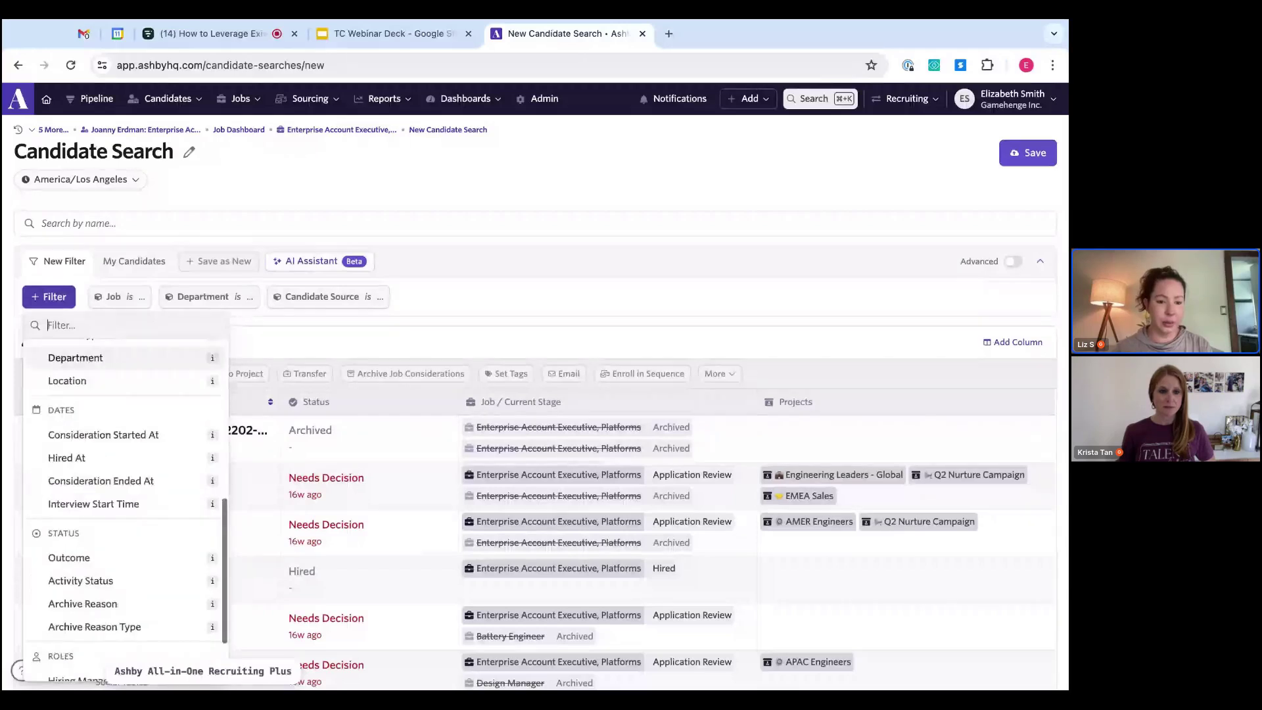
pyautogui.scroll(-2, 125, 507)
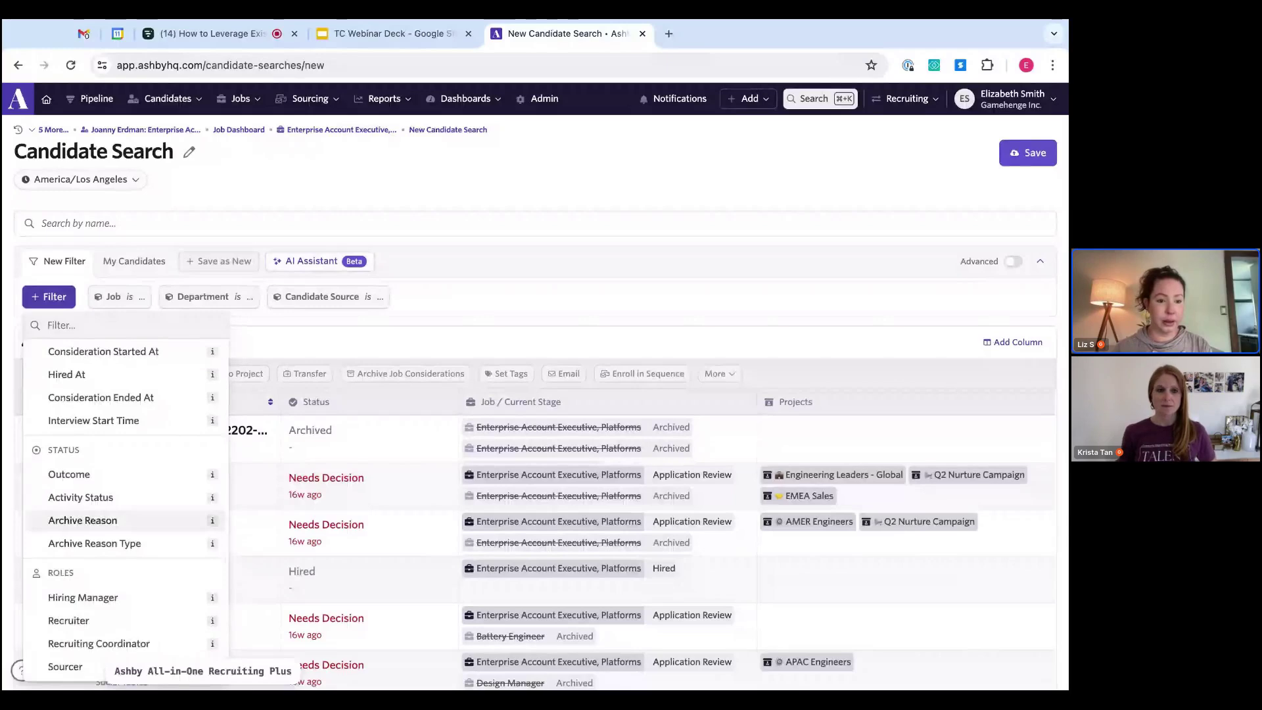
pyautogui.scroll(2, 124, 519)
pyautogui.scroll(5, 125, 509)
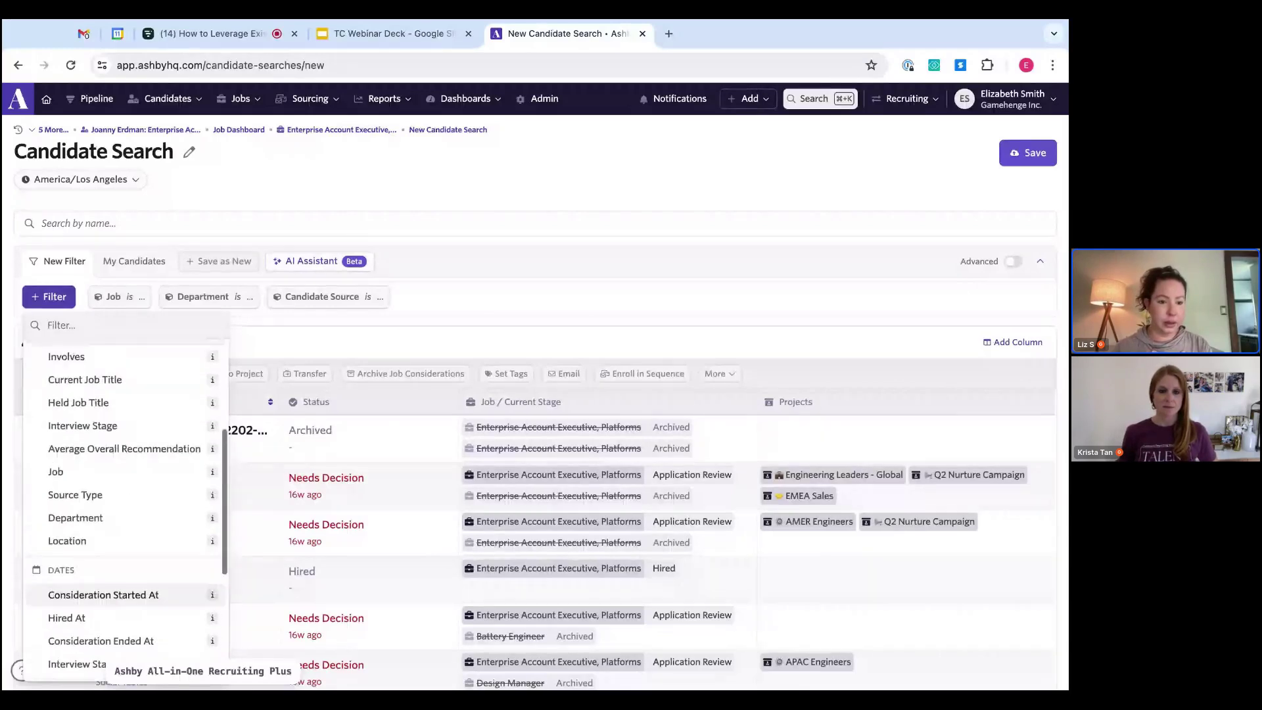
pyautogui.scroll(1, 125, 506)
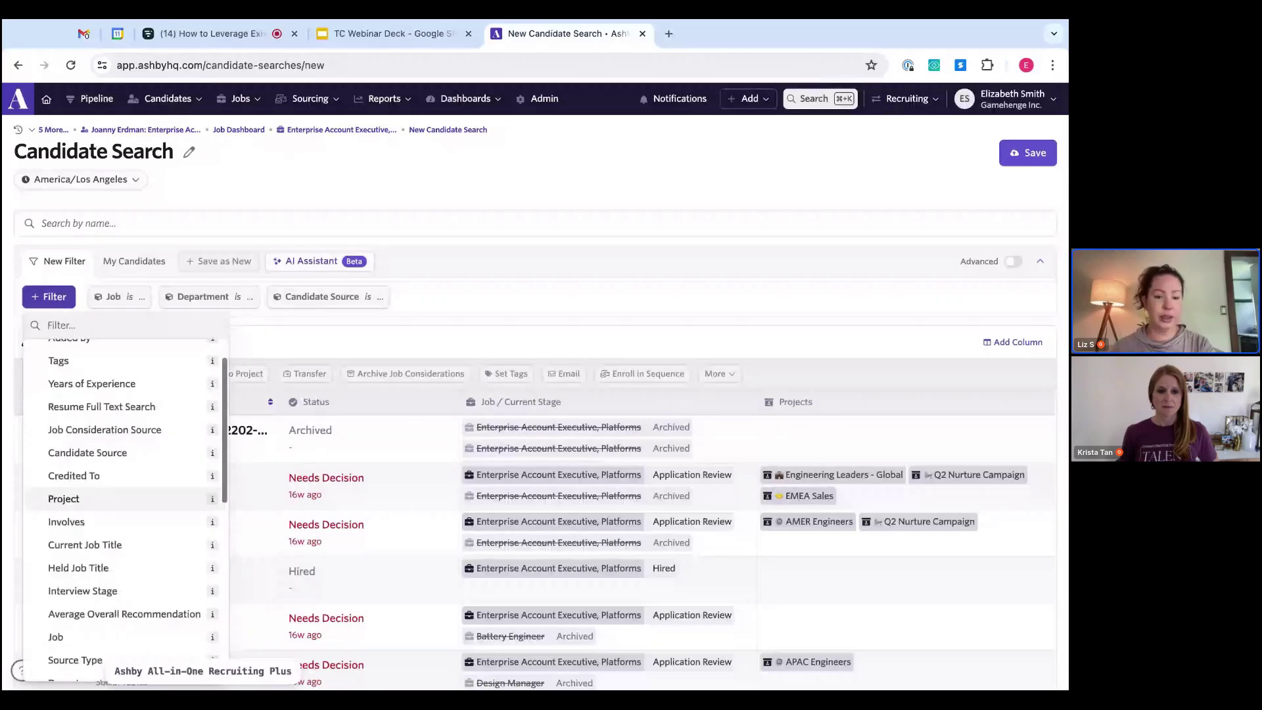
pyautogui.scroll(1, 125, 460)
# Search the filter fields for 'EEOC' and 'Diver', clearing each search to restore the full list.
pyautogui.write('EEOC')
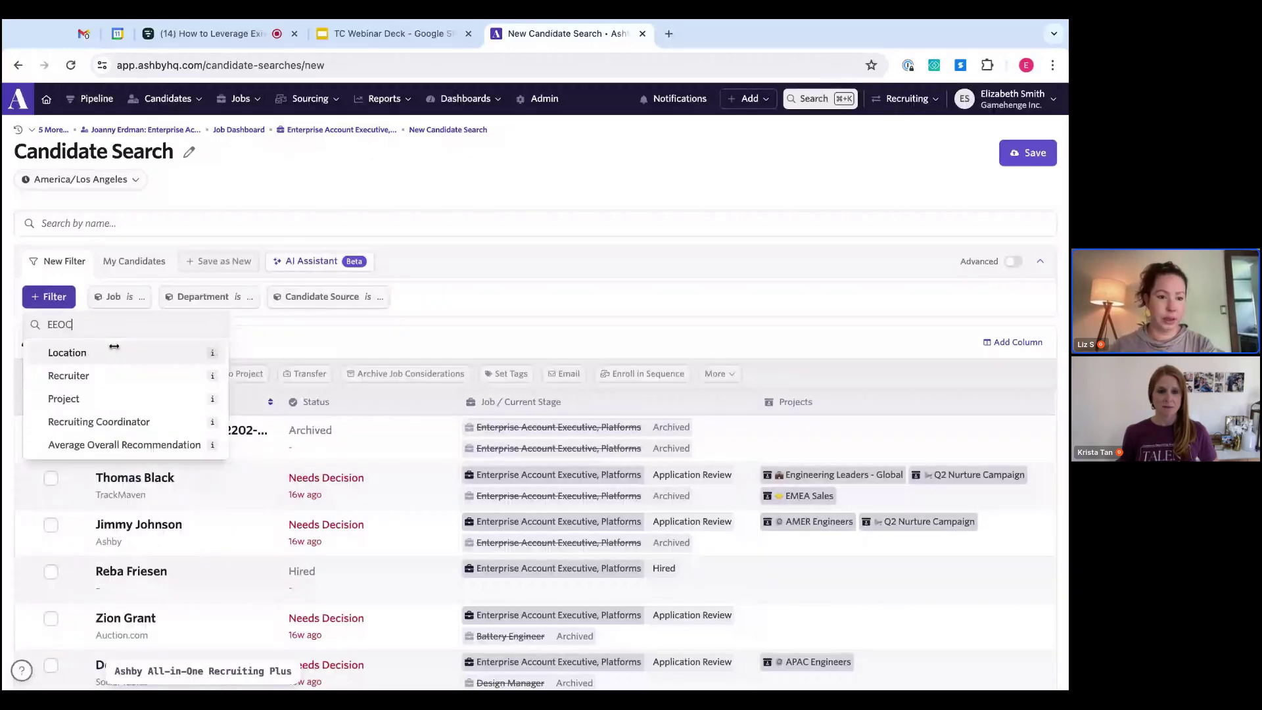
pyautogui.press('BackSpace')
pyautogui.press('BackSpace')
pyautogui.press('BackSpace')
pyautogui.press('BackSpace')
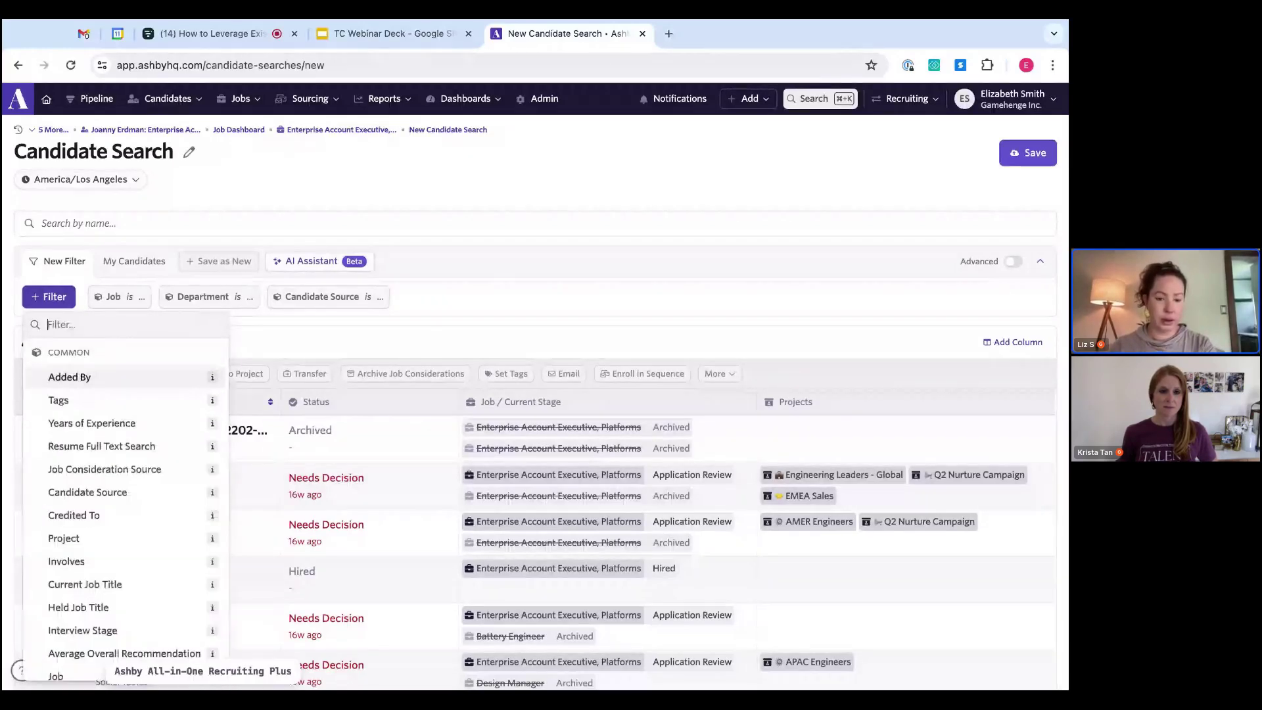
pyautogui.write('Di')
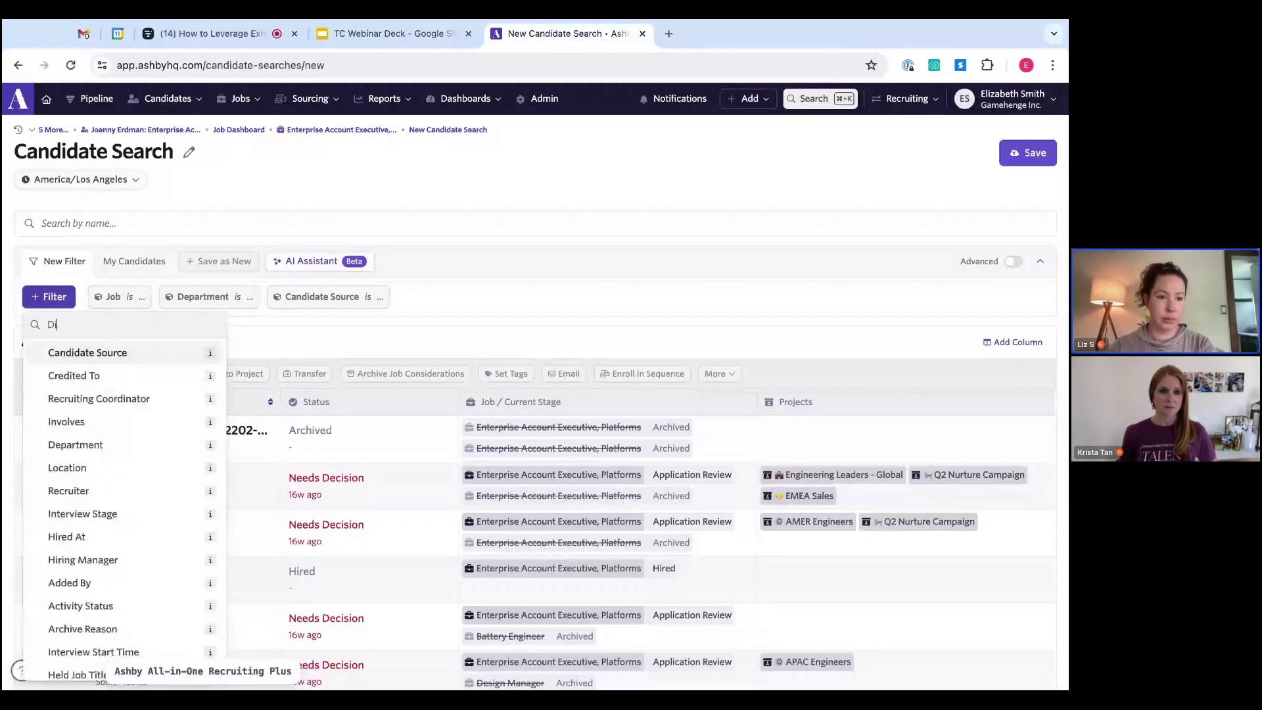
pyautogui.write('ver')
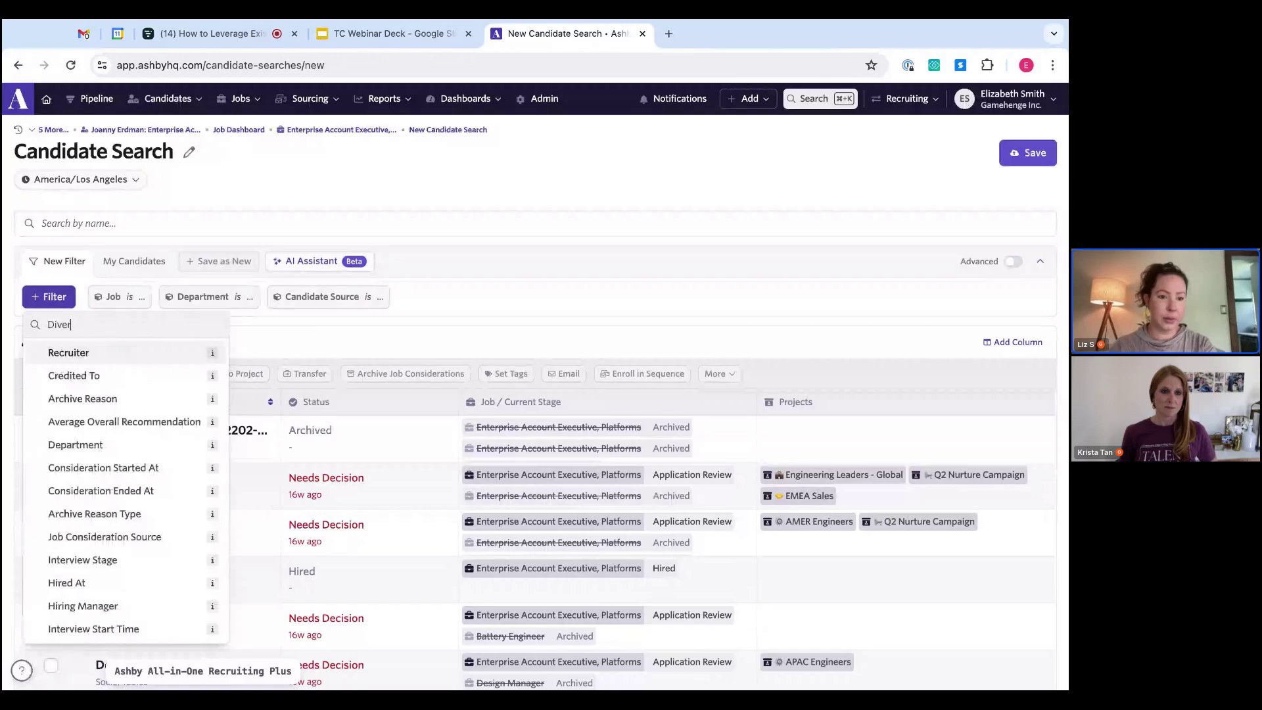
pyautogui.press('BackSpace')
pyautogui.press('BackSpace')
pyautogui.press('BackSpace')
pyautogui.press('BackSpace')
pyautogui.press('BackSpace')
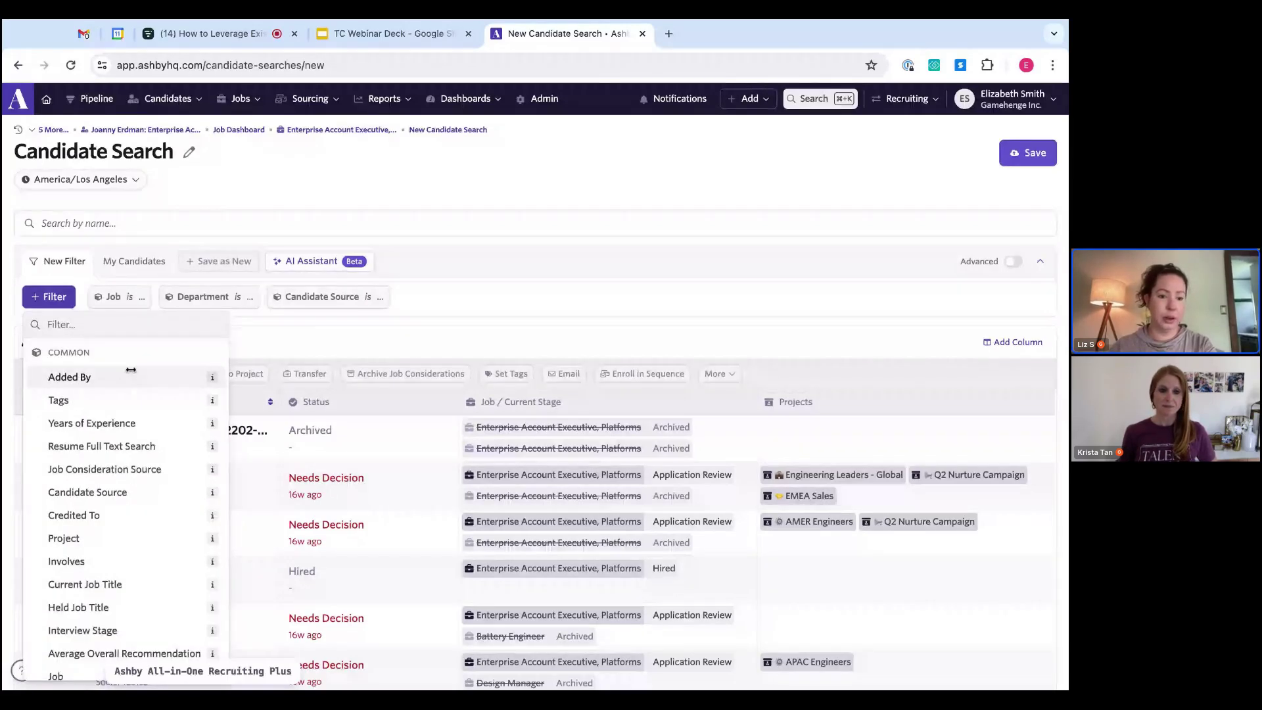
pyautogui.click(129, 324)
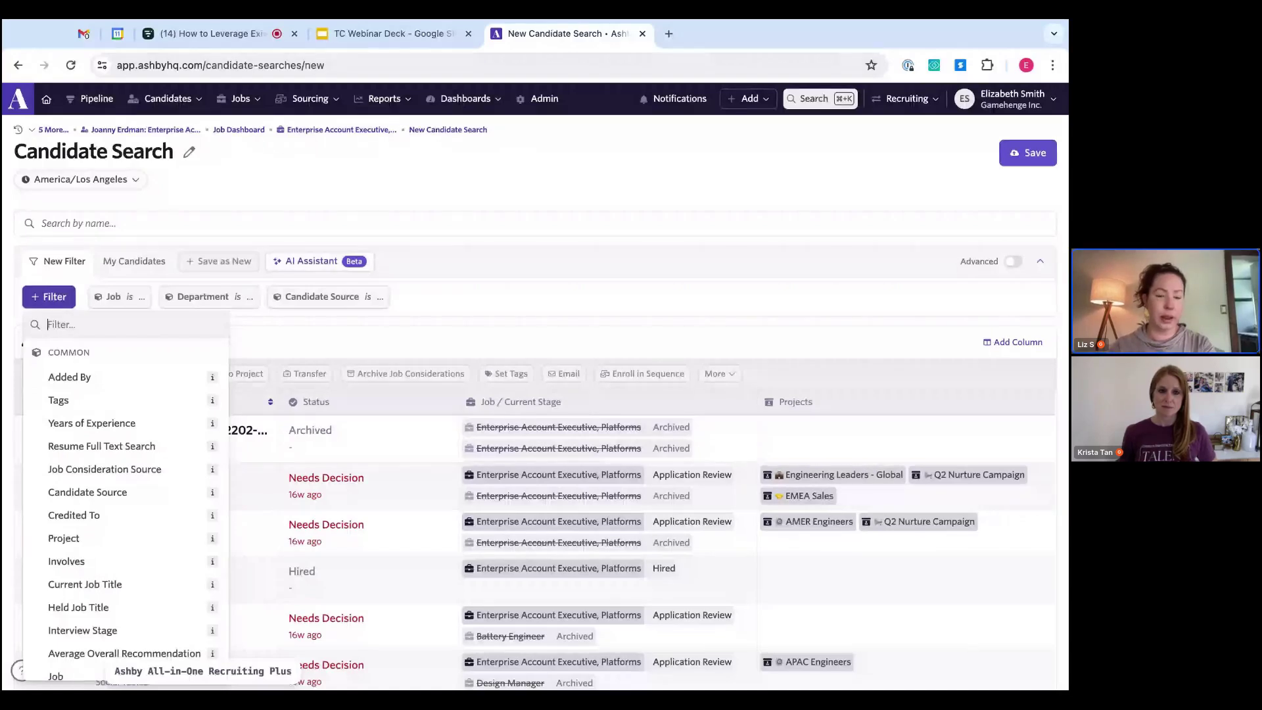
pyautogui.write('EE')
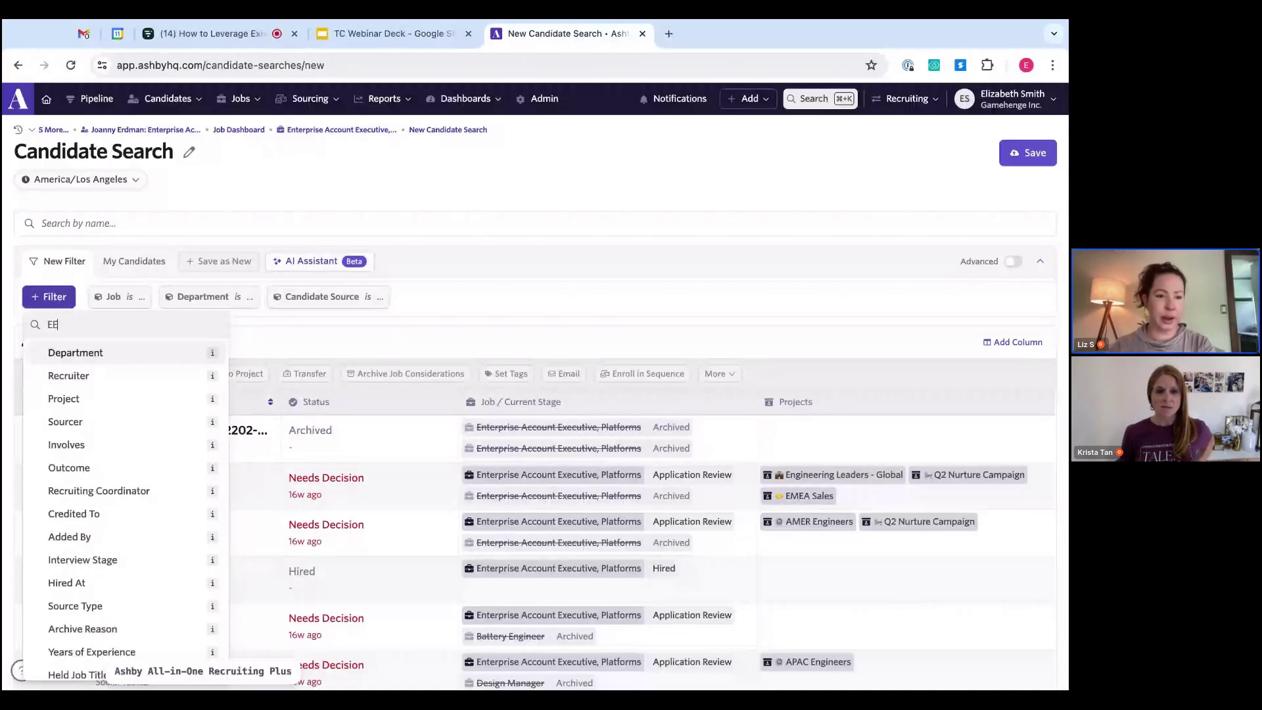
pyautogui.write('OC')
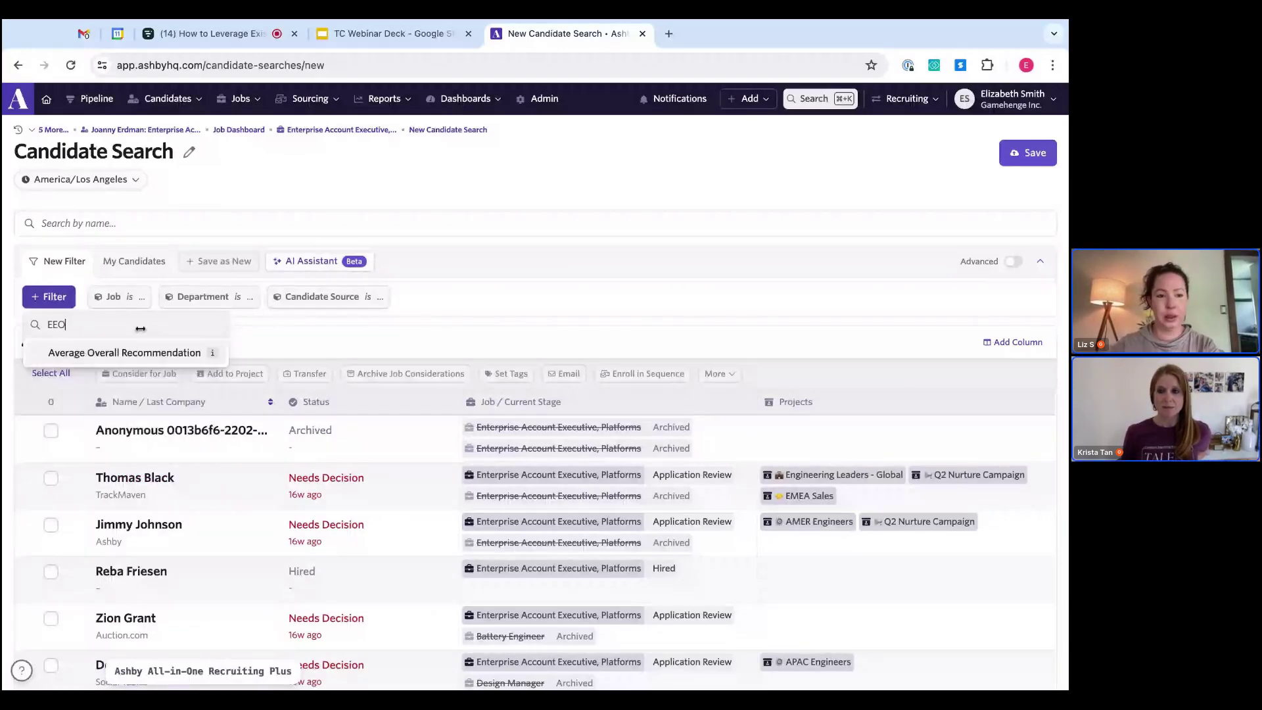
pyautogui.press('BackSpace')
pyautogui.press('BackSpace')
pyautogui.press('BackSpace')
pyautogui.press('BackSpace')
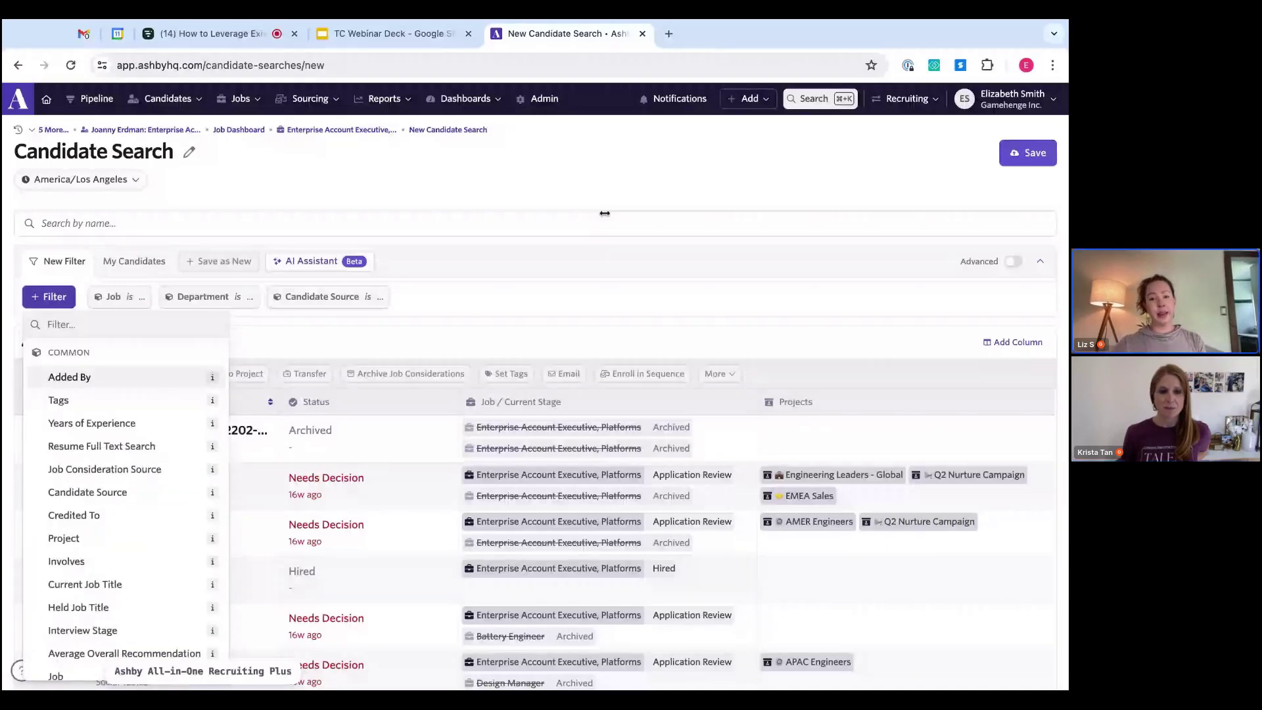
# Close the filter field list to show the 5,595 results, then bring up the Sourcing menu.
pyautogui.click(581, 174)
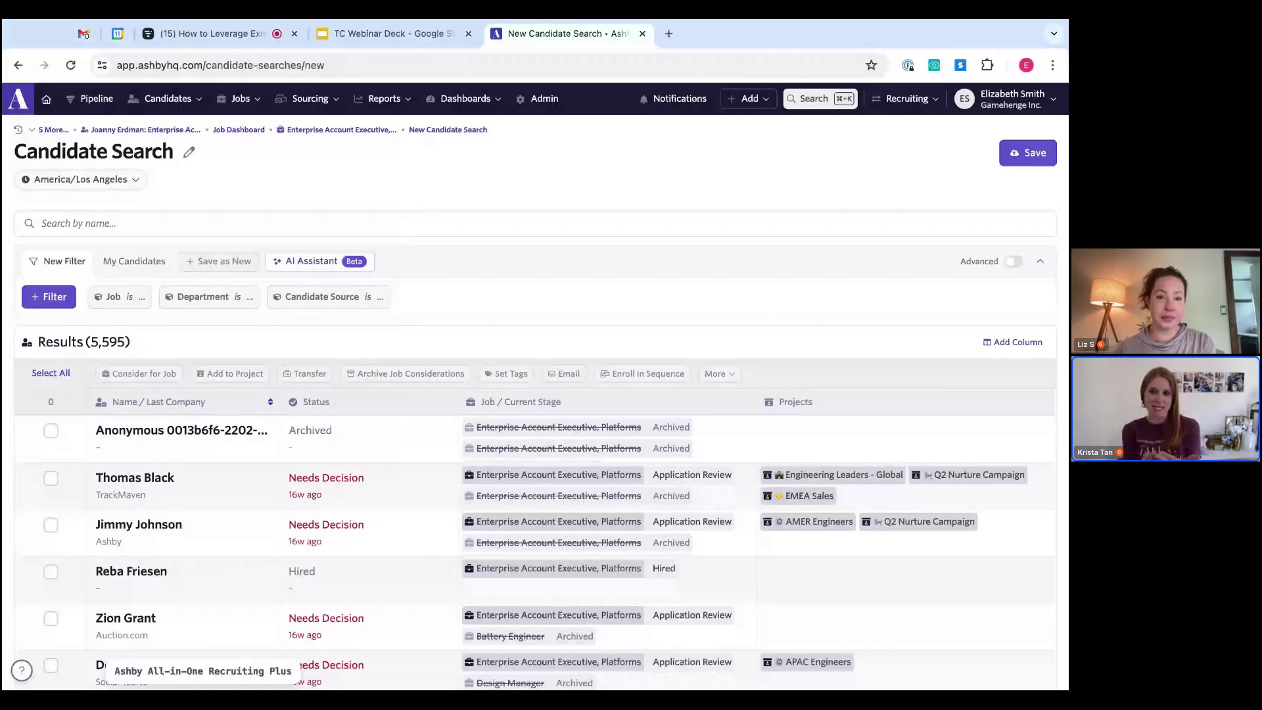
pyautogui.click(310, 110)
# Open New Sourcing Form from Sourcing > Forms, review its Settings, and launch Configure Form.
pyautogui.click(295, 226)
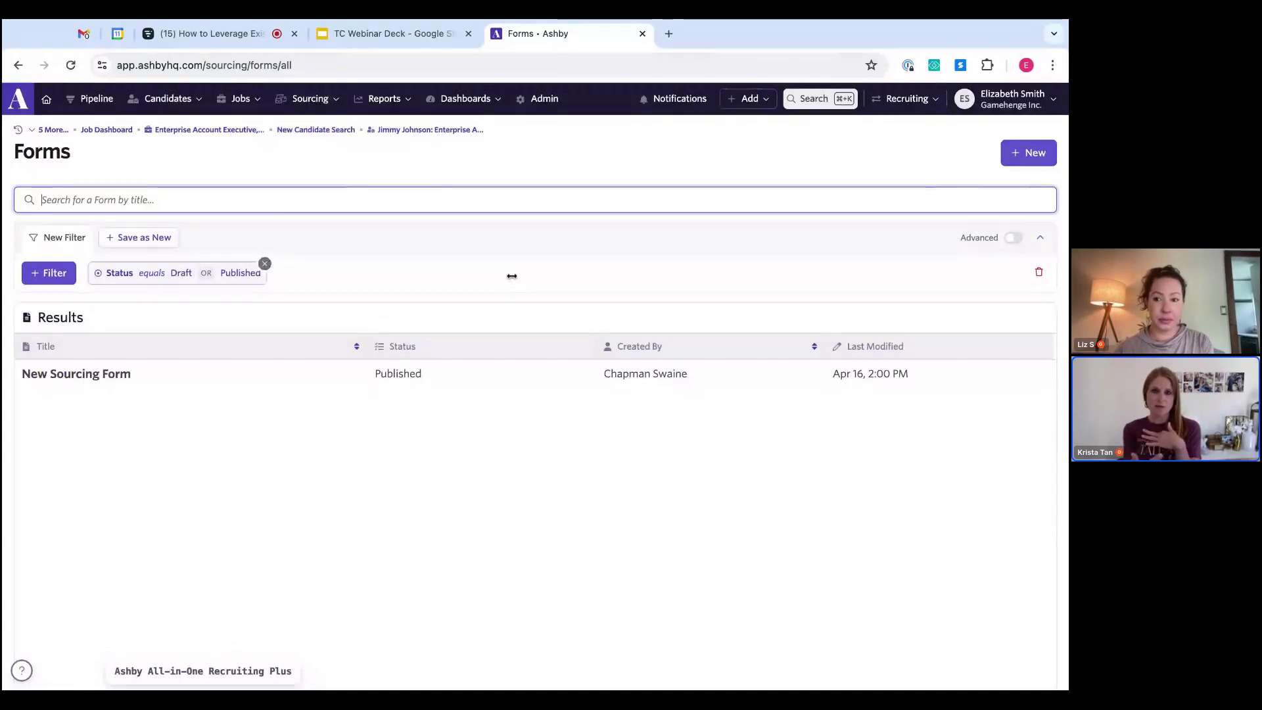
pyautogui.click(105, 377)
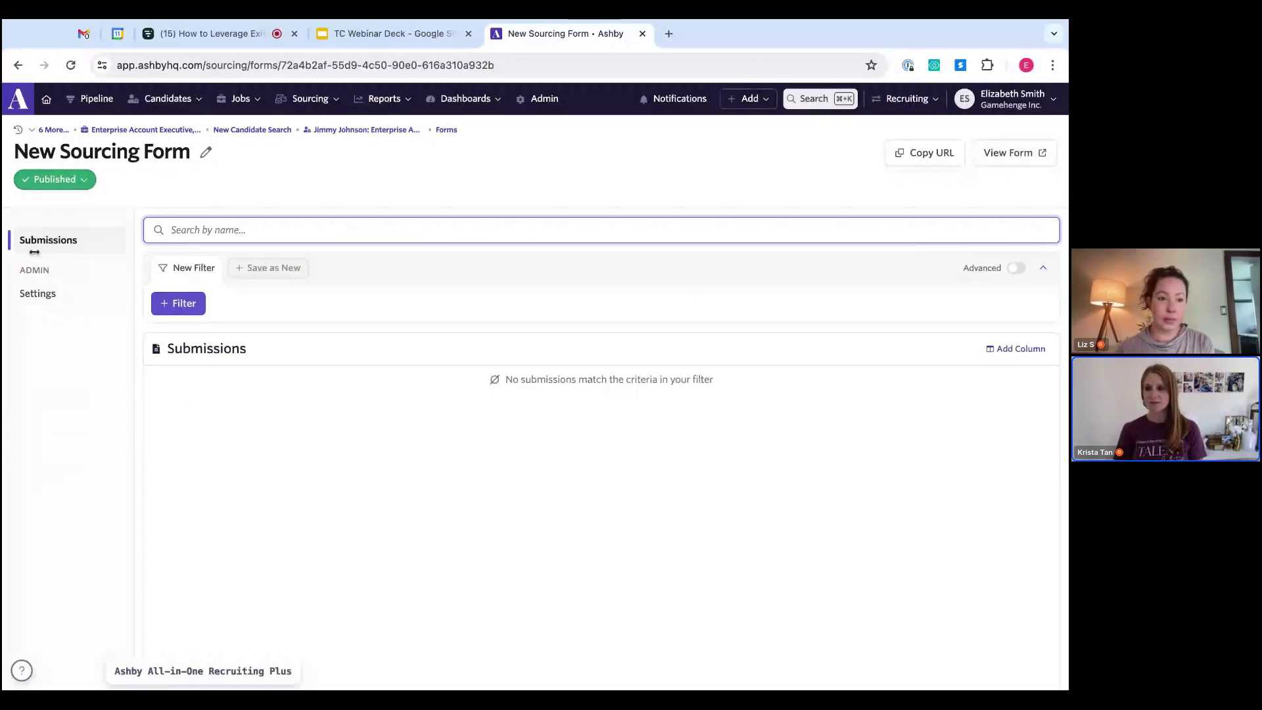
pyautogui.click(30, 293)
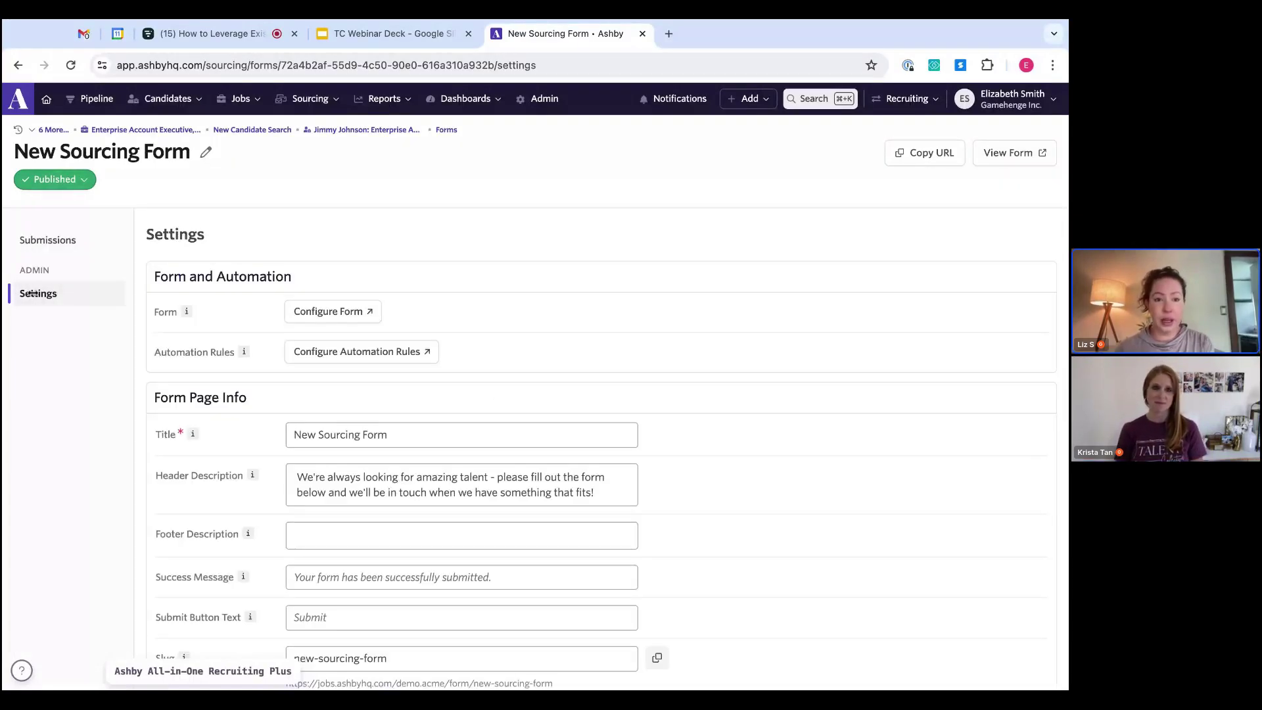
pyautogui.scroll(-1, 777, 478)
pyautogui.scroll(1, 776, 478)
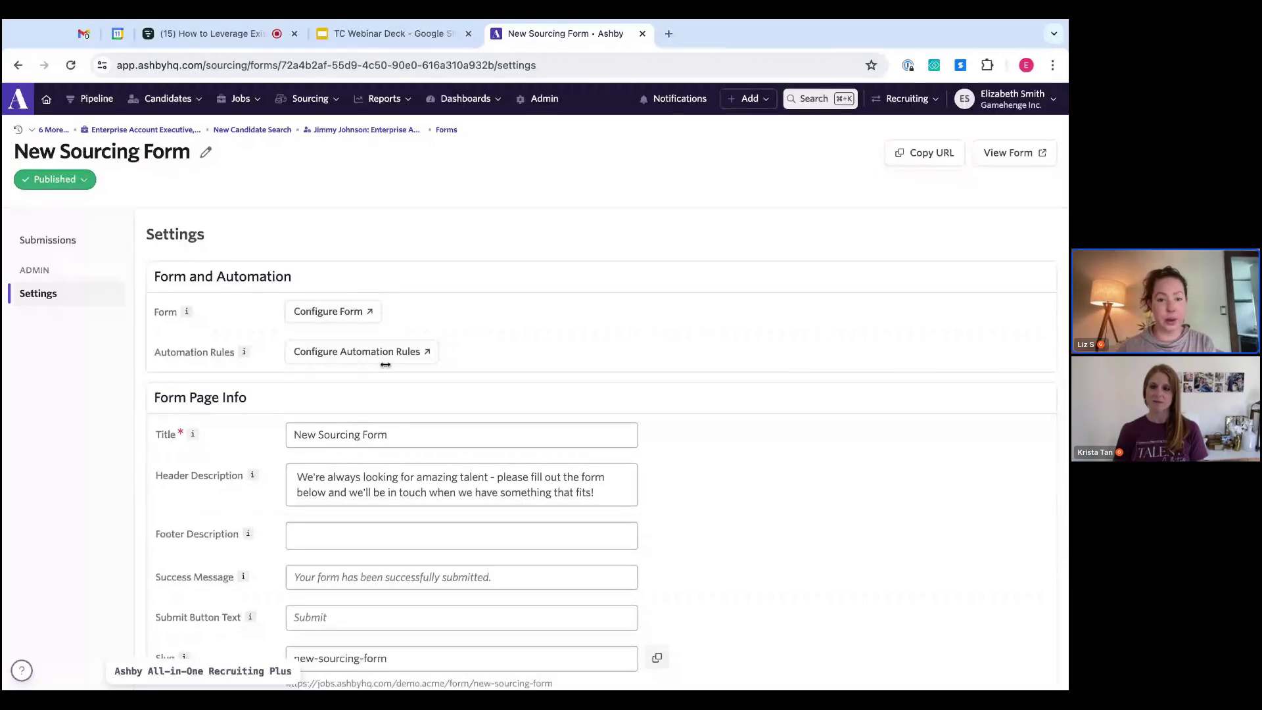
pyautogui.scroll(-1, 739, 487)
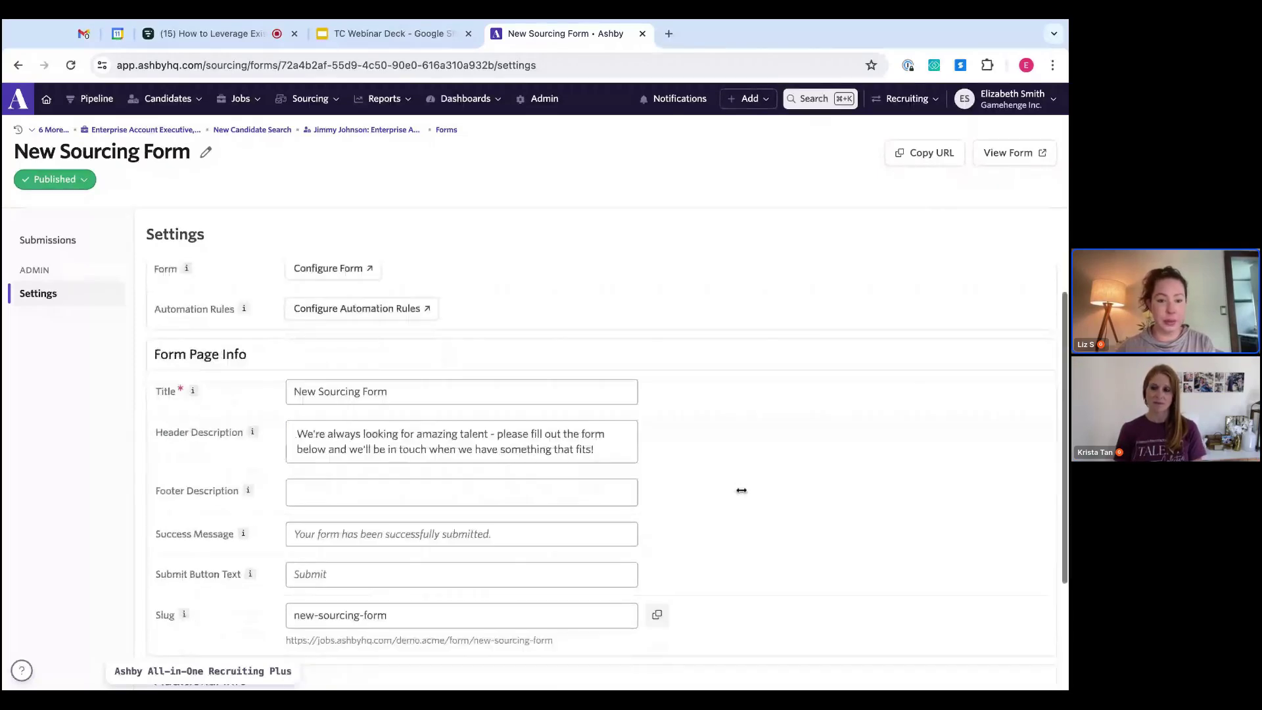
pyautogui.scroll(-1, 742, 490)
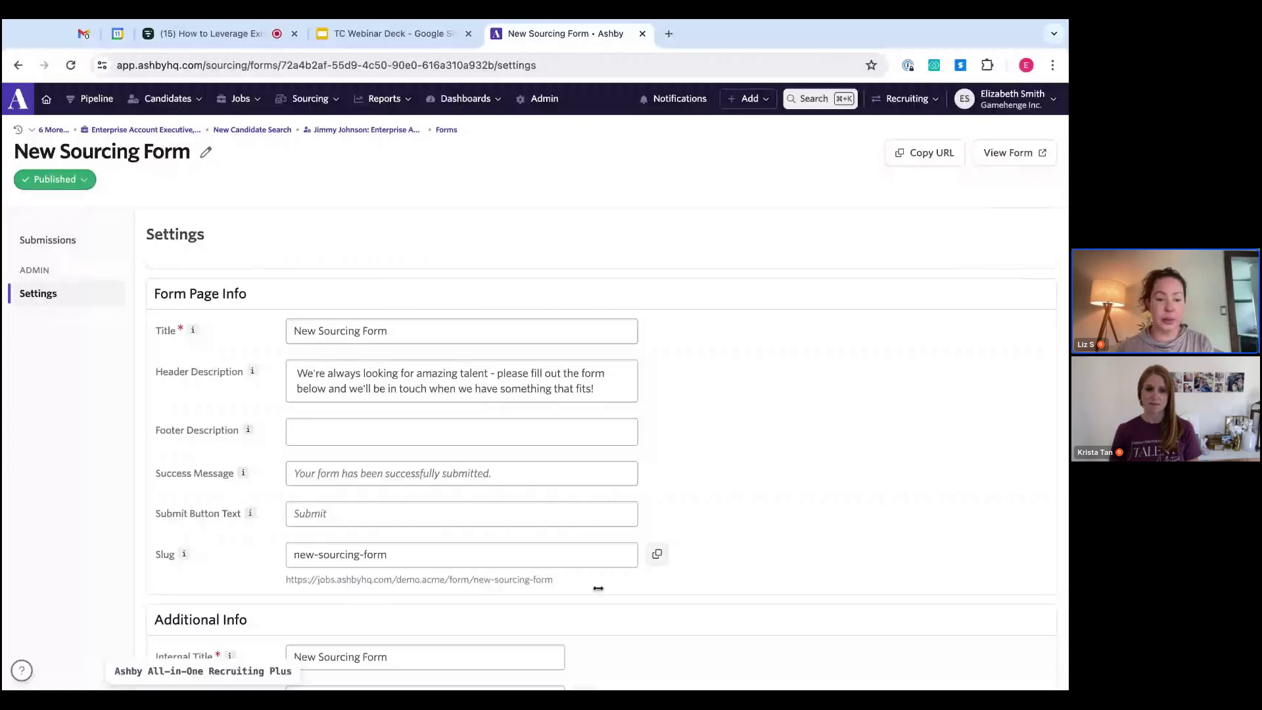
pyautogui.scroll(-3, 601, 589)
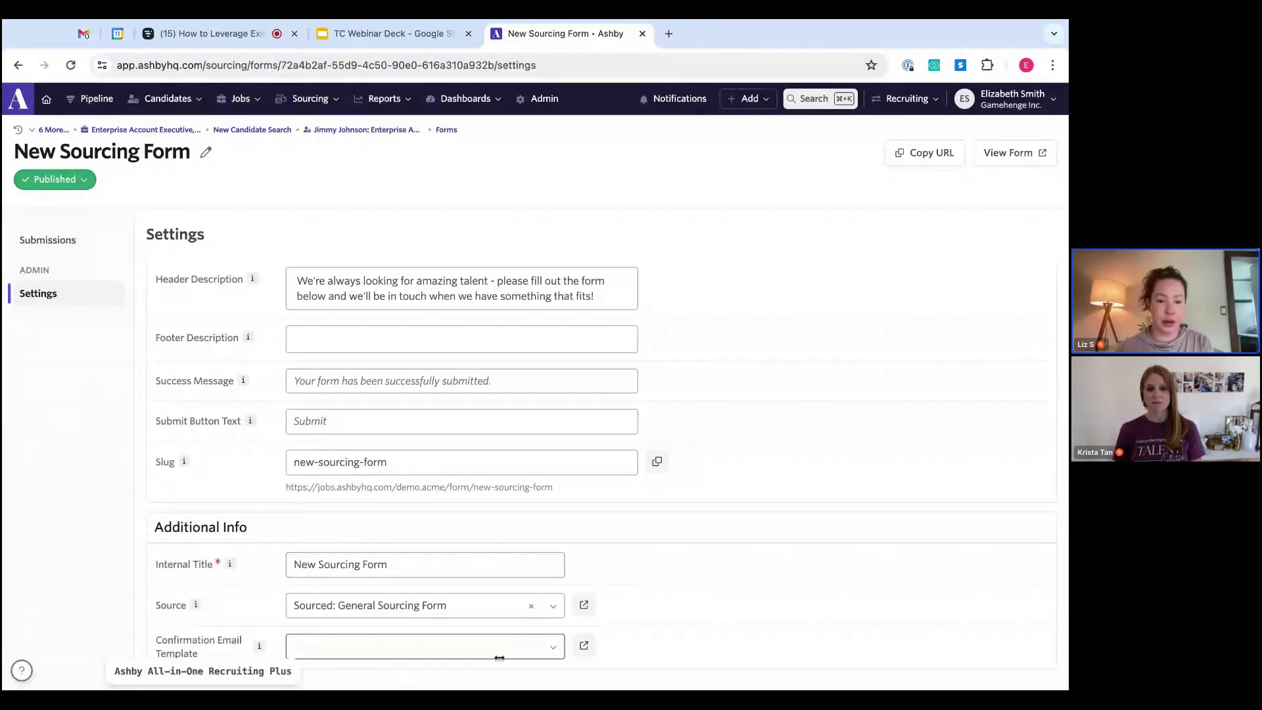
pyautogui.scroll(2, 686, 554)
pyautogui.scroll(3, 687, 554)
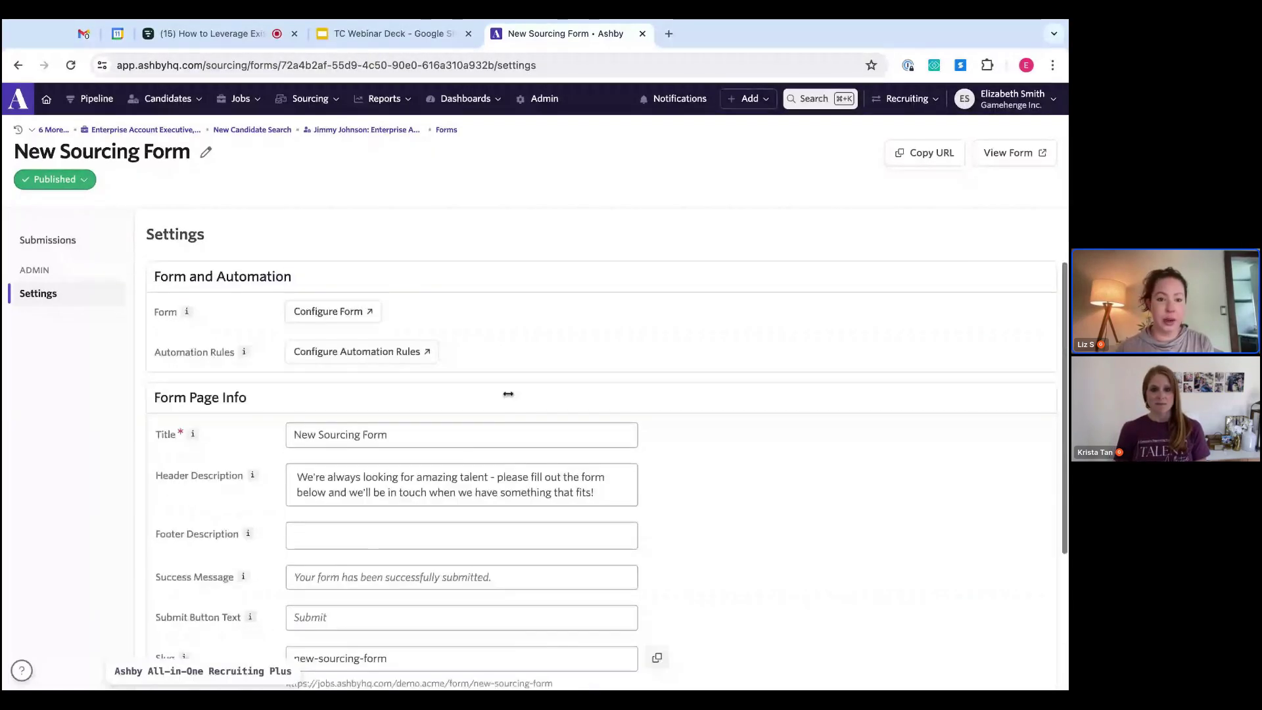
pyautogui.click(324, 312)
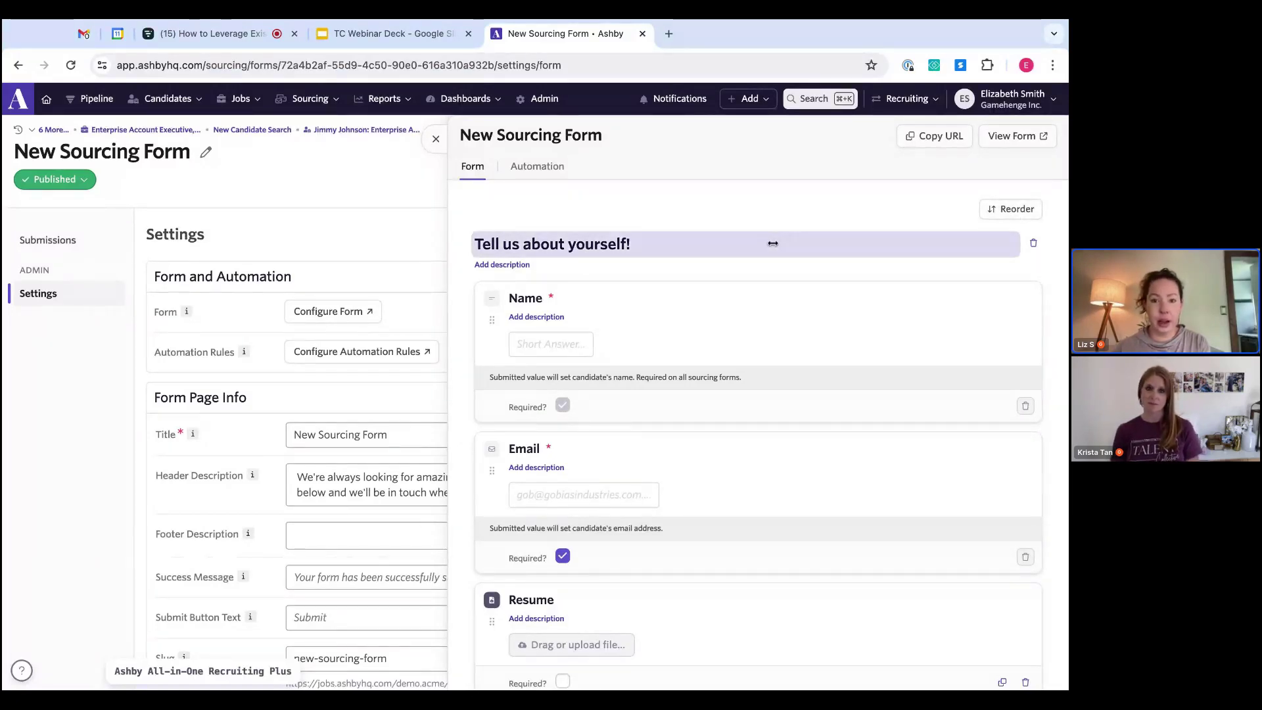
# Look over the form's Name, Email and Resume questions, then open the public form via View Form.
pyautogui.scroll(-3, 769, 242)
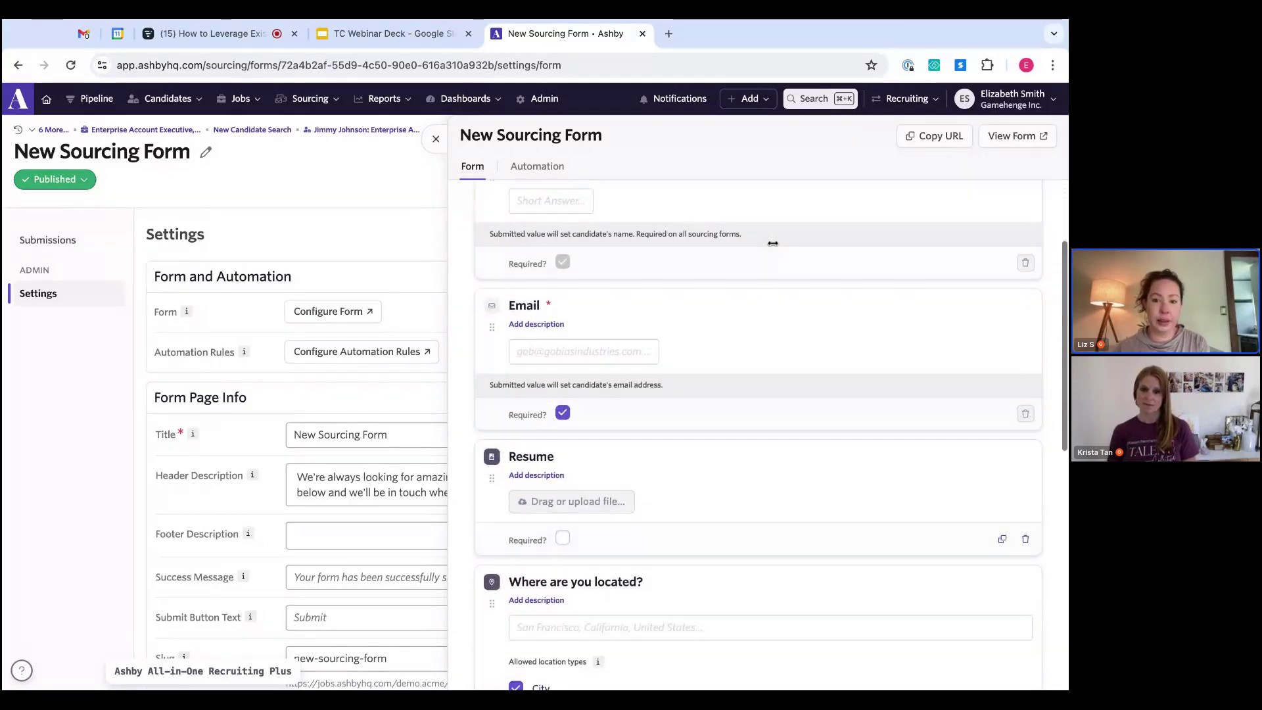
pyautogui.scroll(3, 773, 243)
pyautogui.scroll(-3, 758, 434)
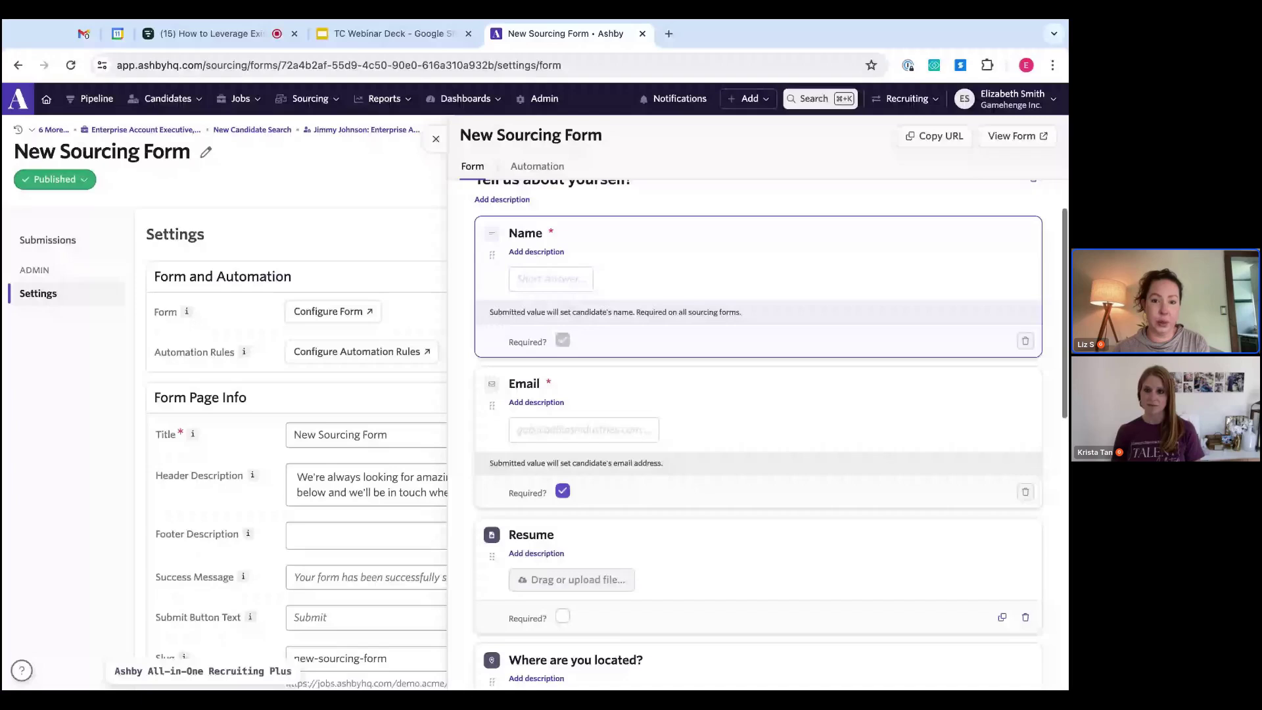
pyautogui.scroll(-3, 758, 434)
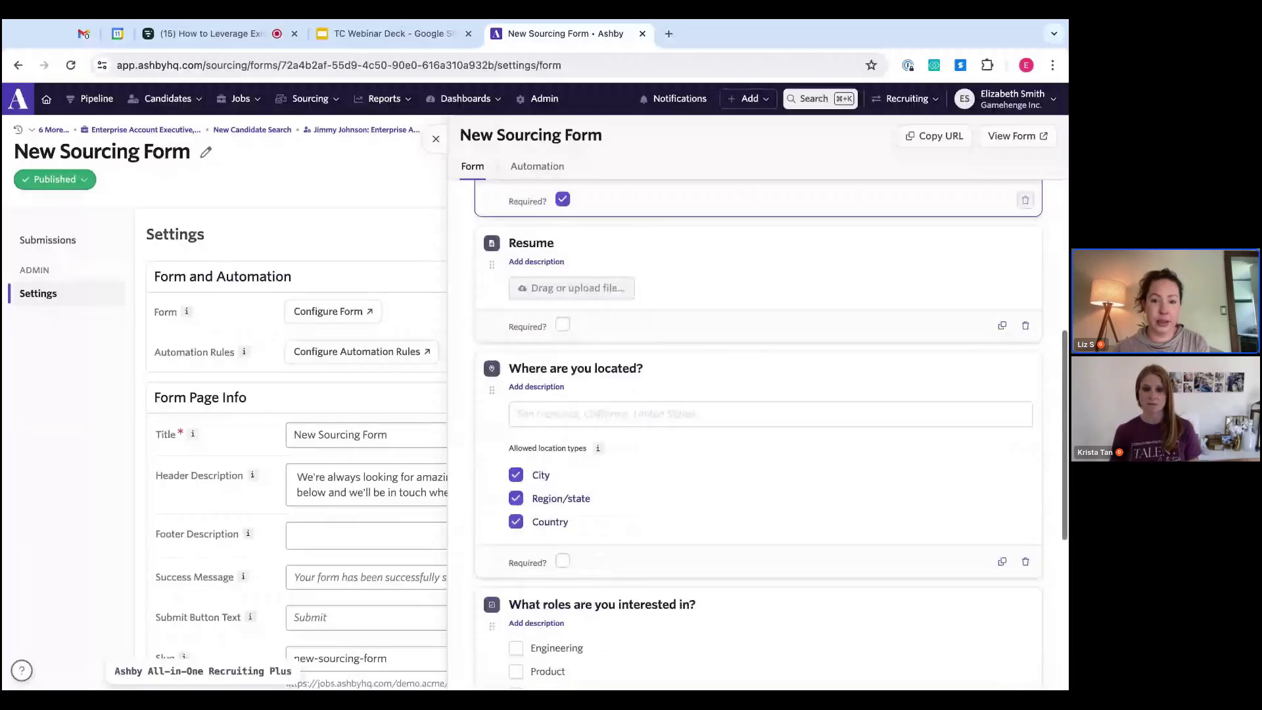
pyautogui.scroll(-1, 583, 266)
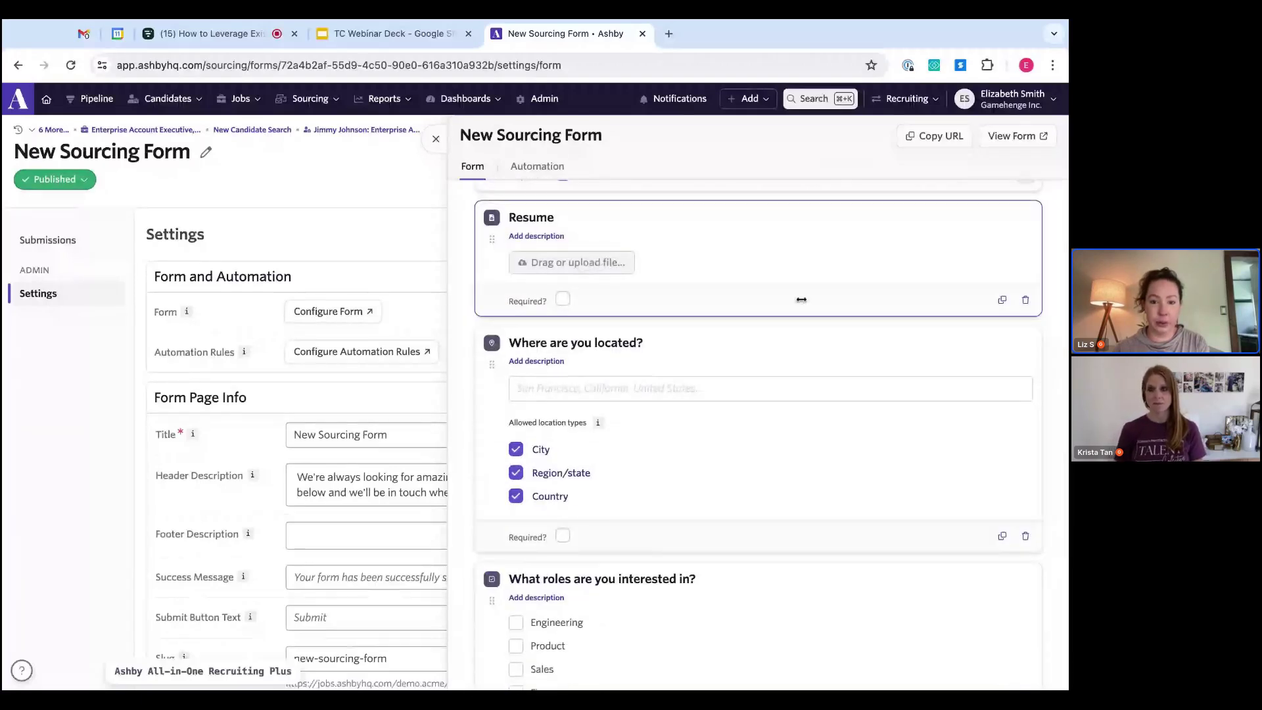
pyautogui.scroll(-1, 799, 332)
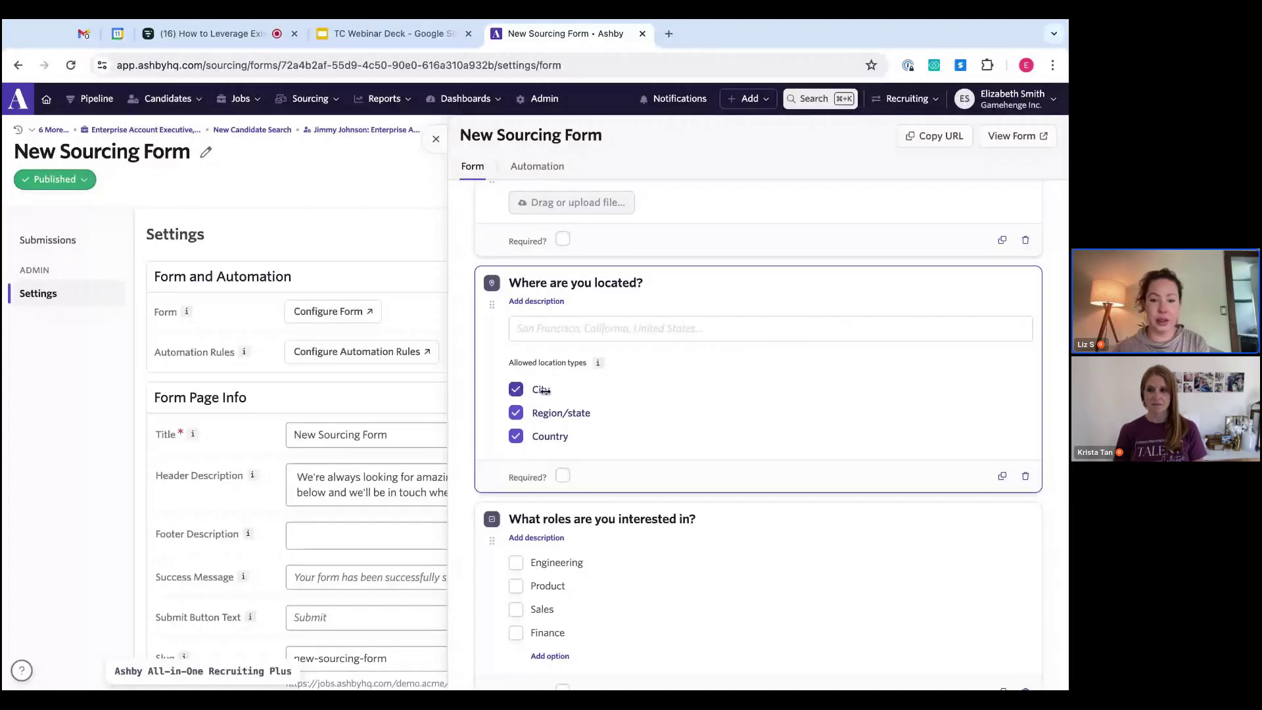
pyautogui.scroll(-4, 690, 428)
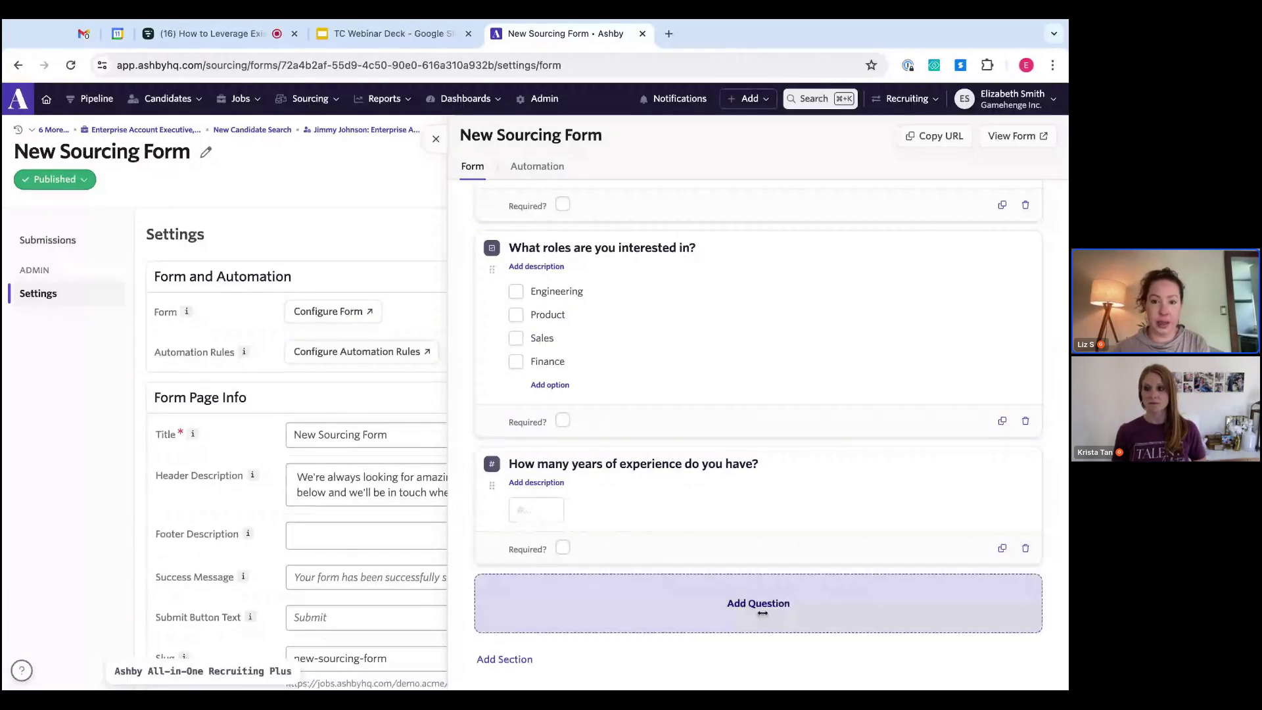
pyautogui.scroll(1, 762, 613)
pyautogui.scroll(6, 762, 612)
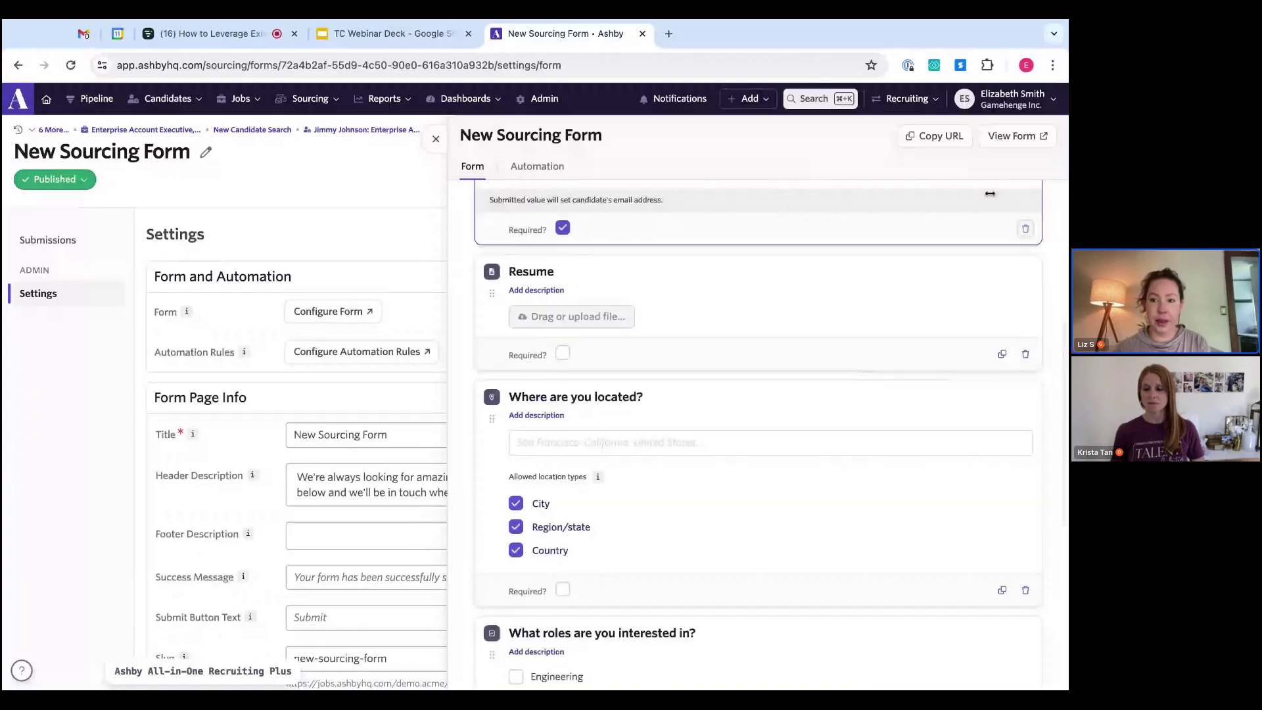
pyautogui.click(1012, 136)
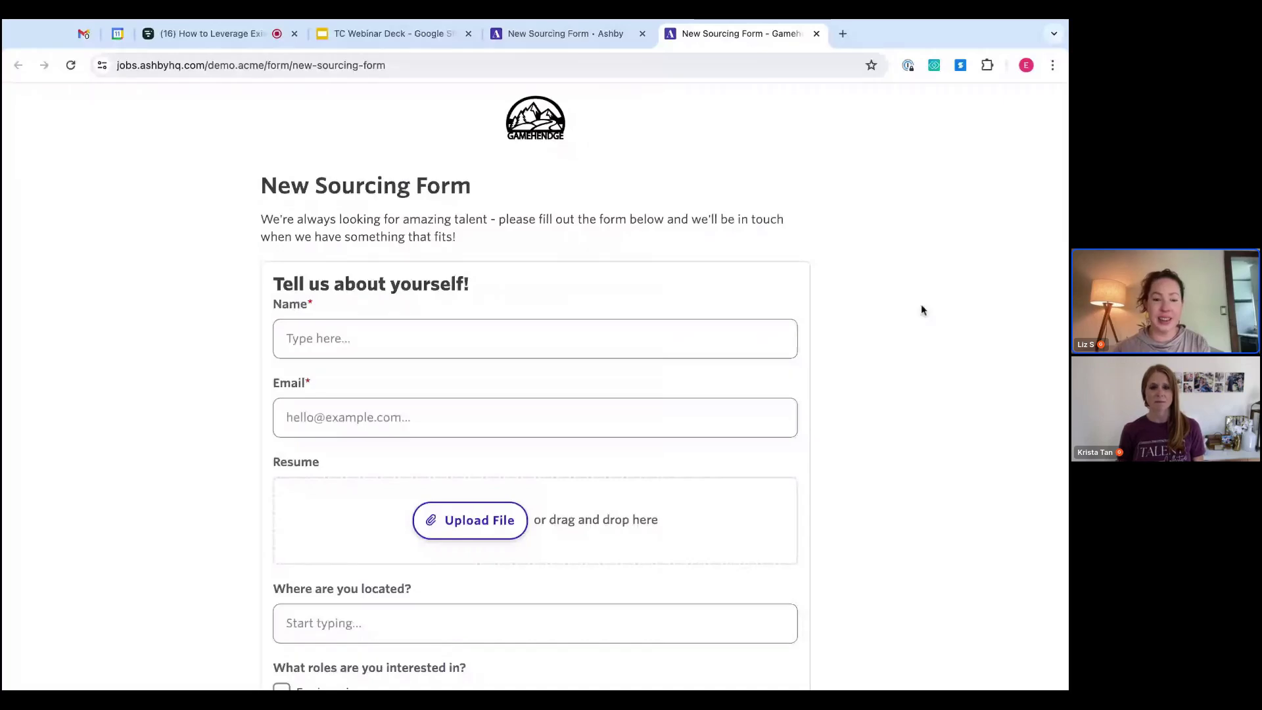
# Check the public form's Engineering, Product, Sales and Finance roles and experience question, then close the preview.
pyautogui.scroll(-2, 921, 307)
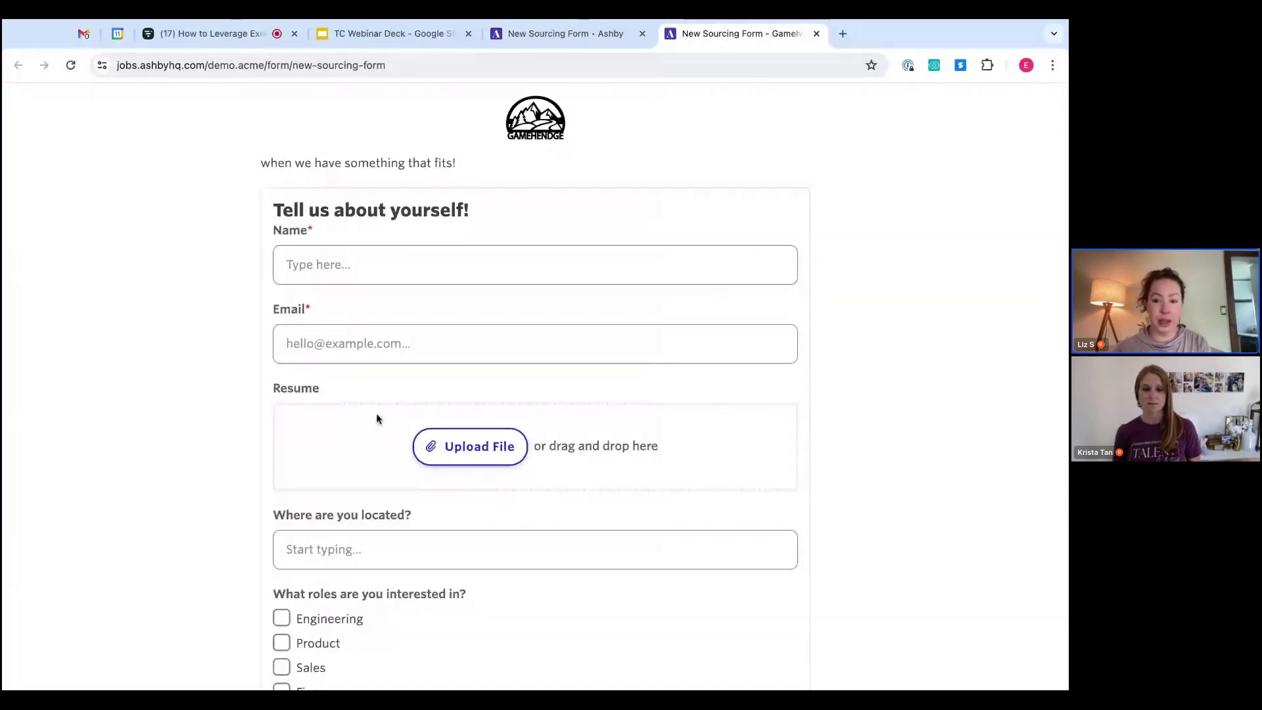
pyautogui.scroll(-2, 855, 493)
pyautogui.scroll(-4, 881, 474)
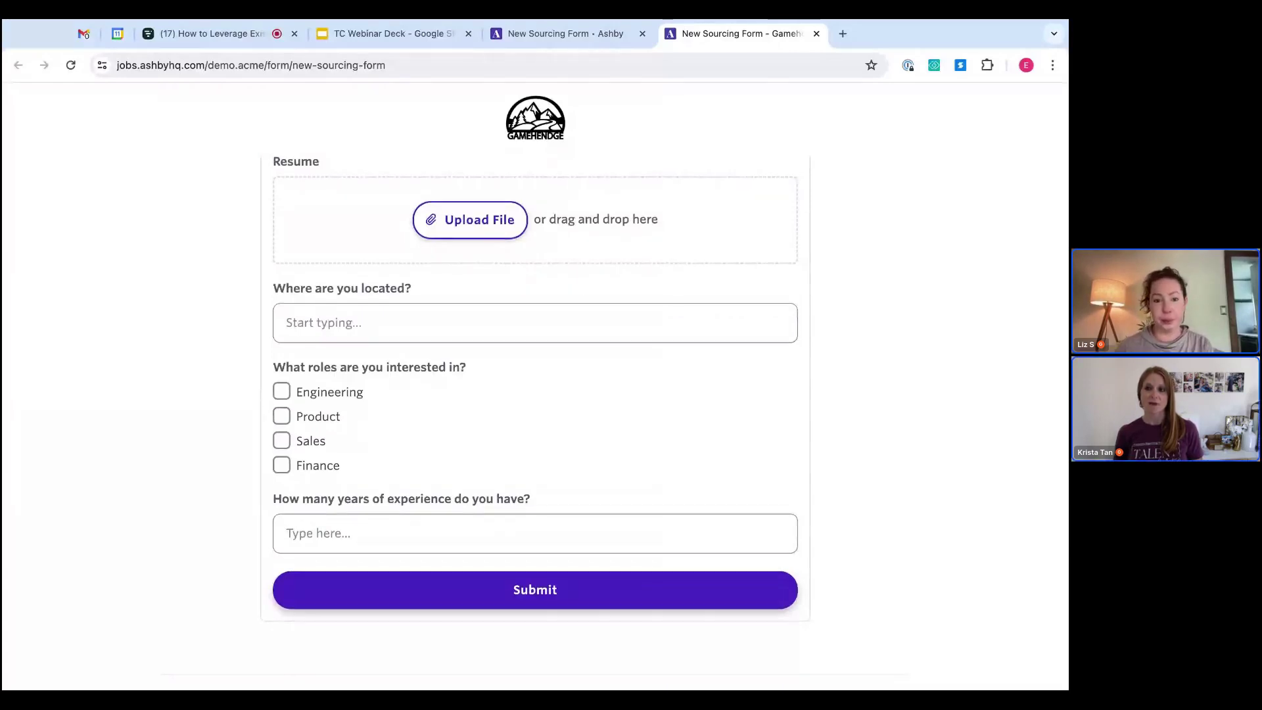
pyautogui.scroll(5, 535, 395)
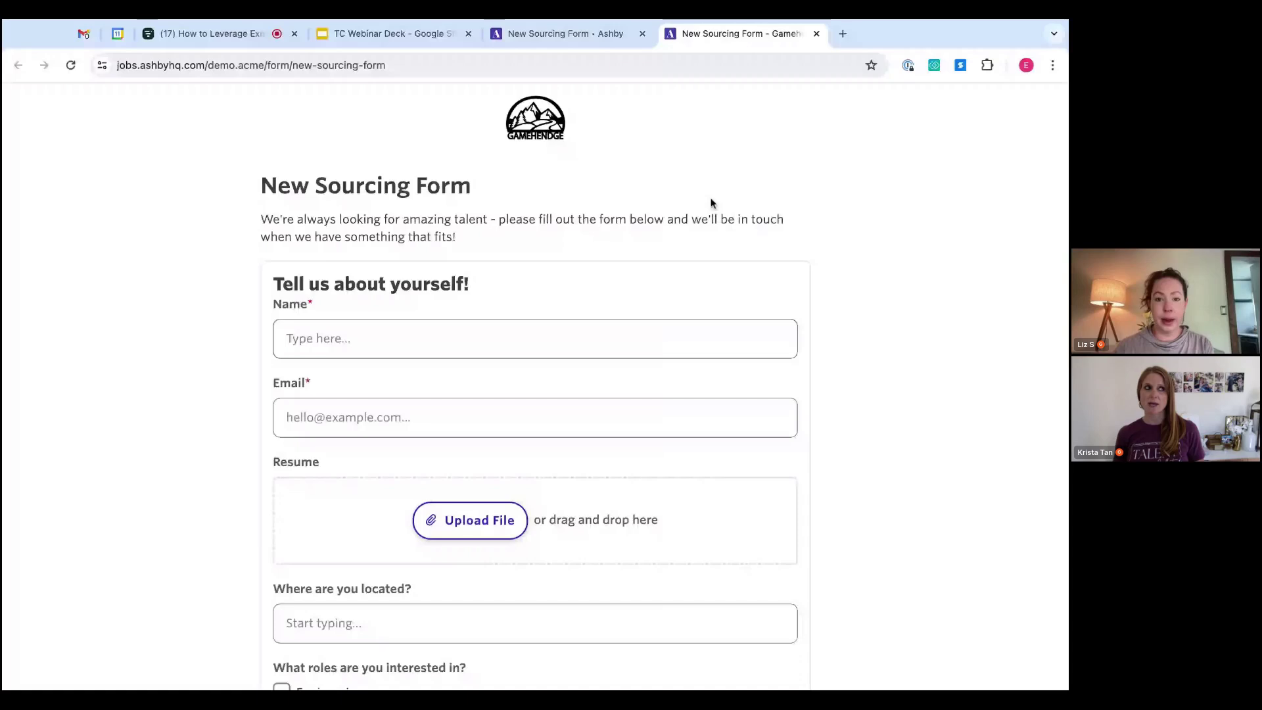
pyautogui.click(817, 32)
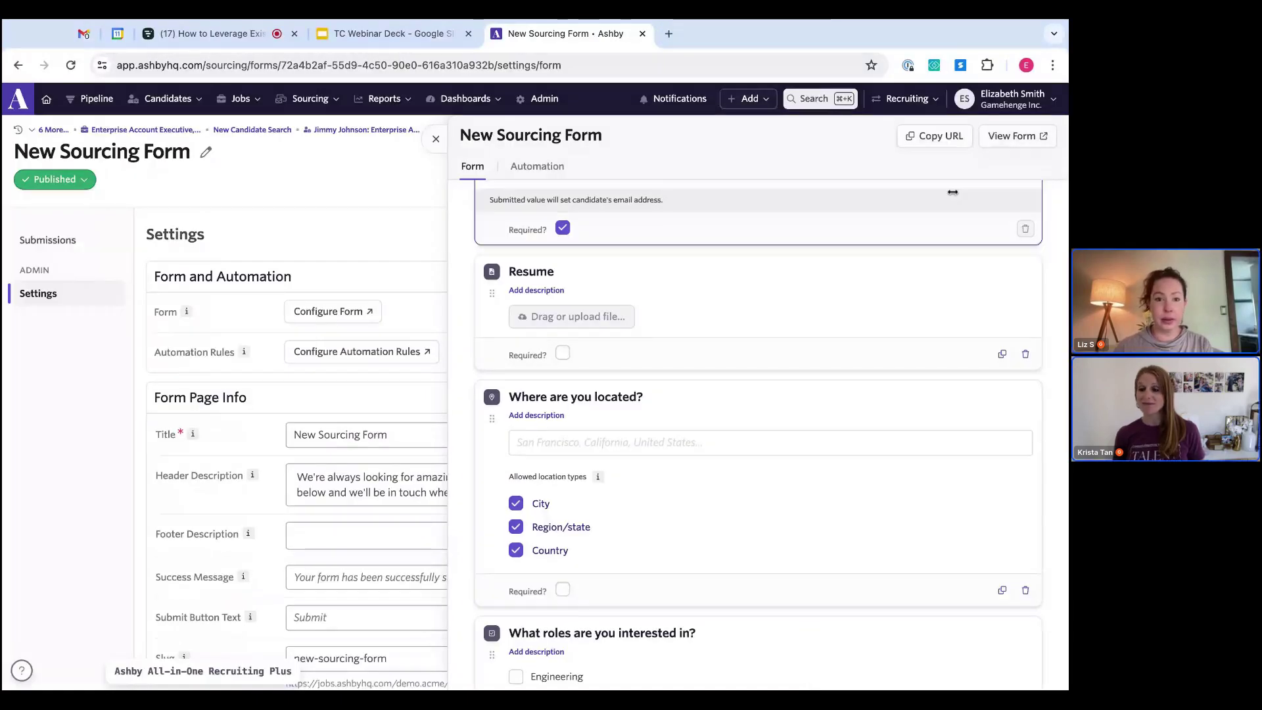
# Close the New Sourcing Form's question editor and open its Configure Automation Rules settings.
pyautogui.click(436, 139)
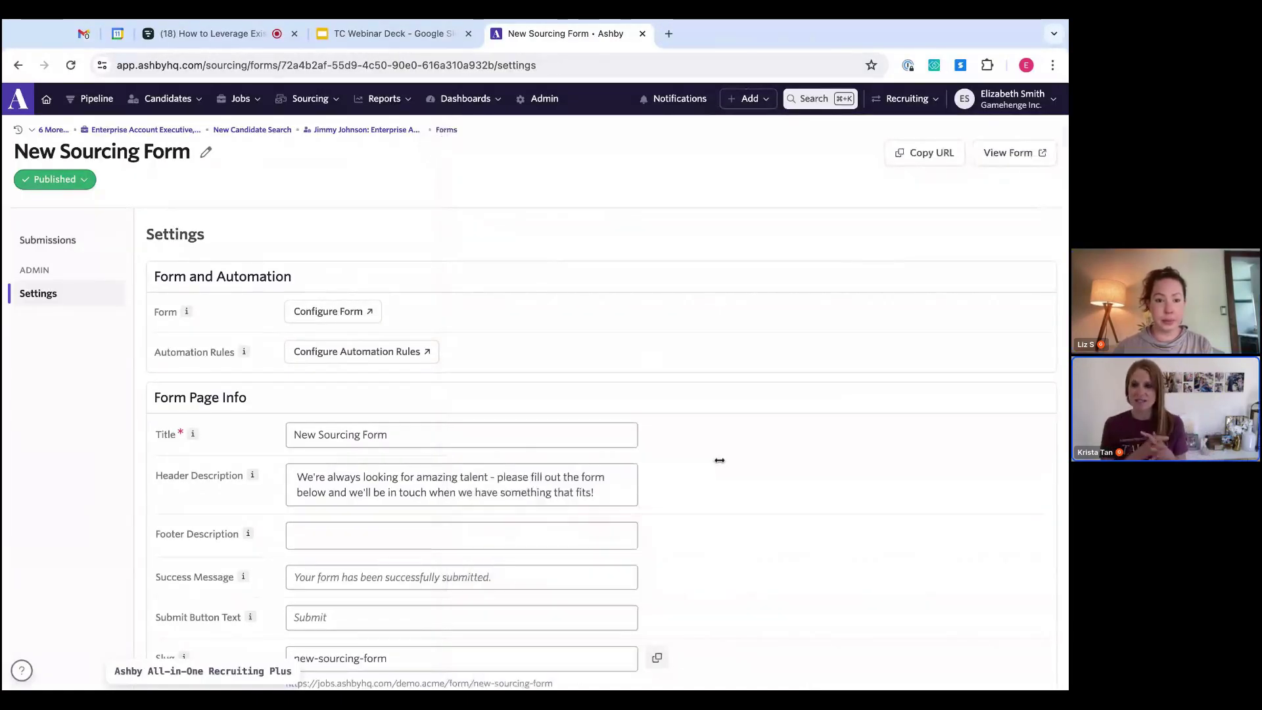
pyautogui.click(356, 353)
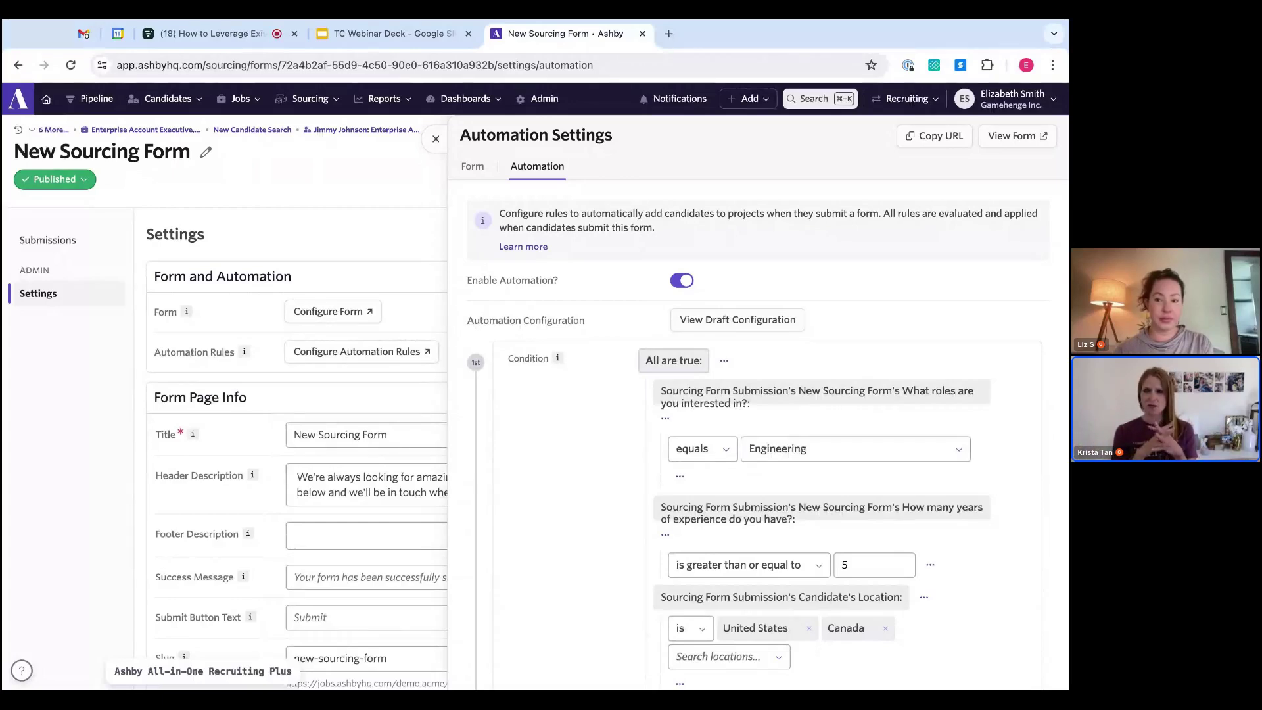
# Review the rule sending 5+-year US/Canada Engineering candidates to AMER Engineers, then open a new tab.
pyautogui.scroll(-1, 768, 432)
pyautogui.scroll(-2, 756, 434)
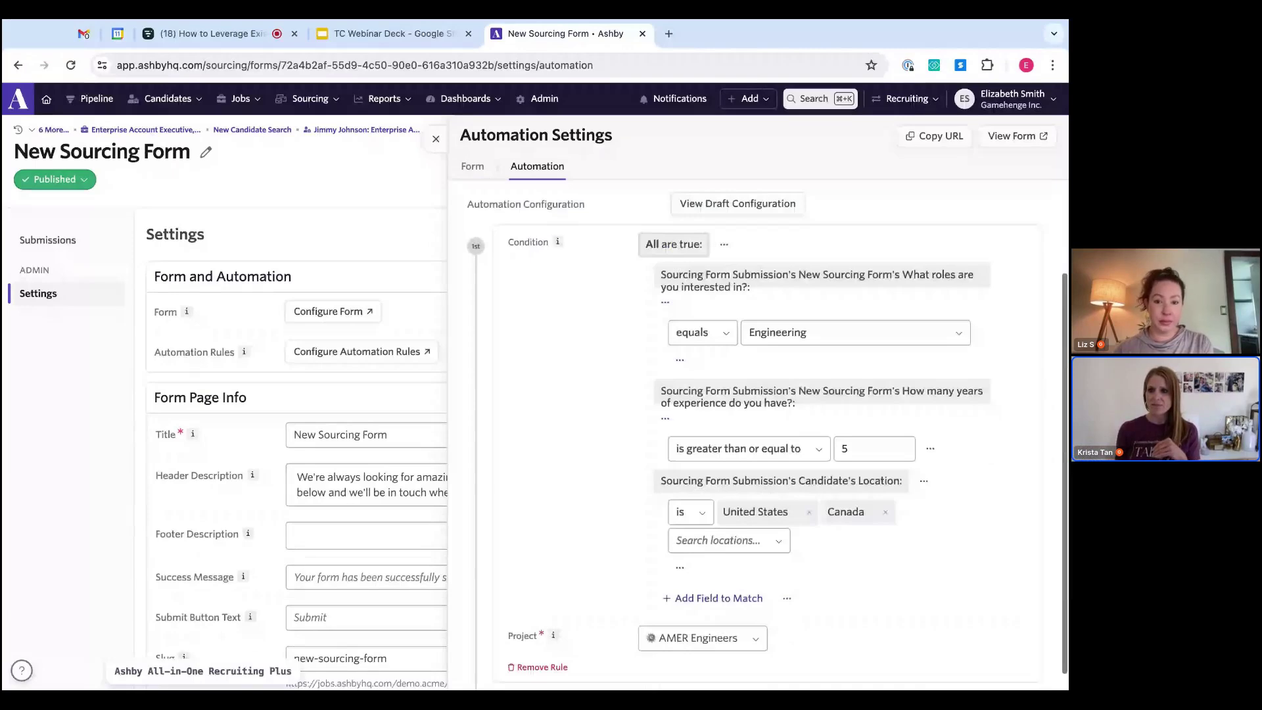
pyautogui.scroll(3, 756, 433)
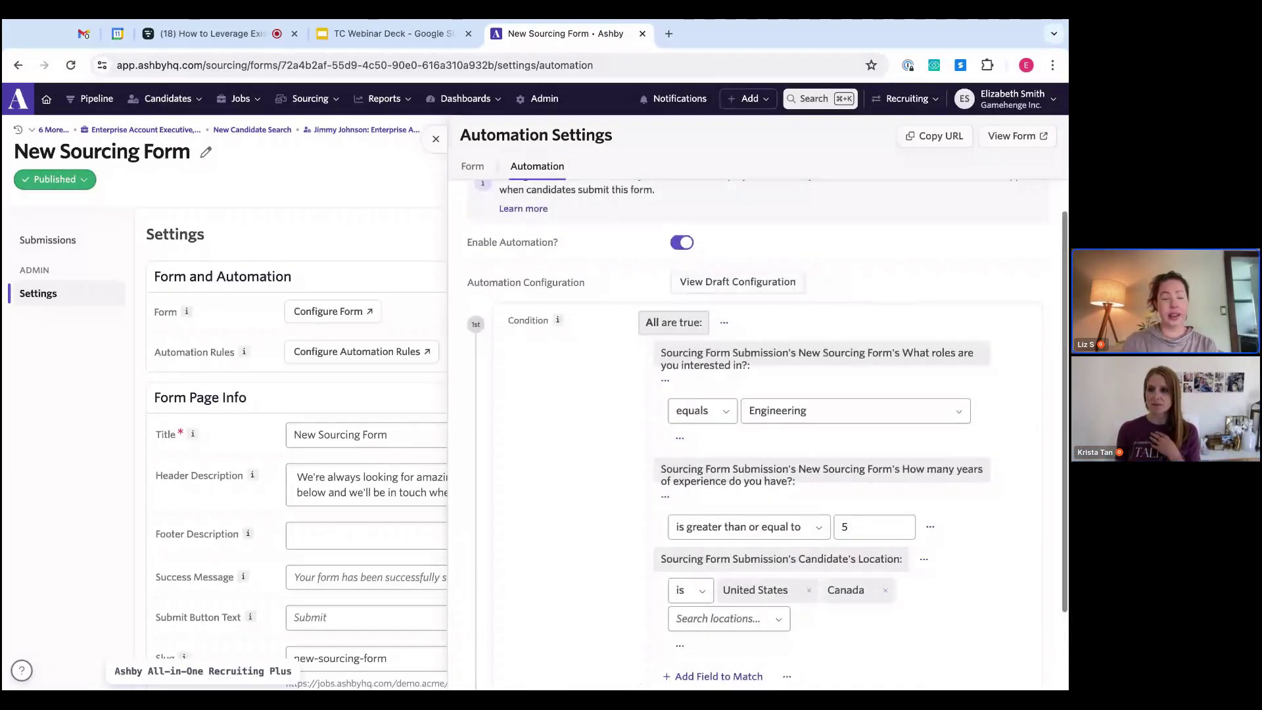
pyautogui.scroll(1, 768, 433)
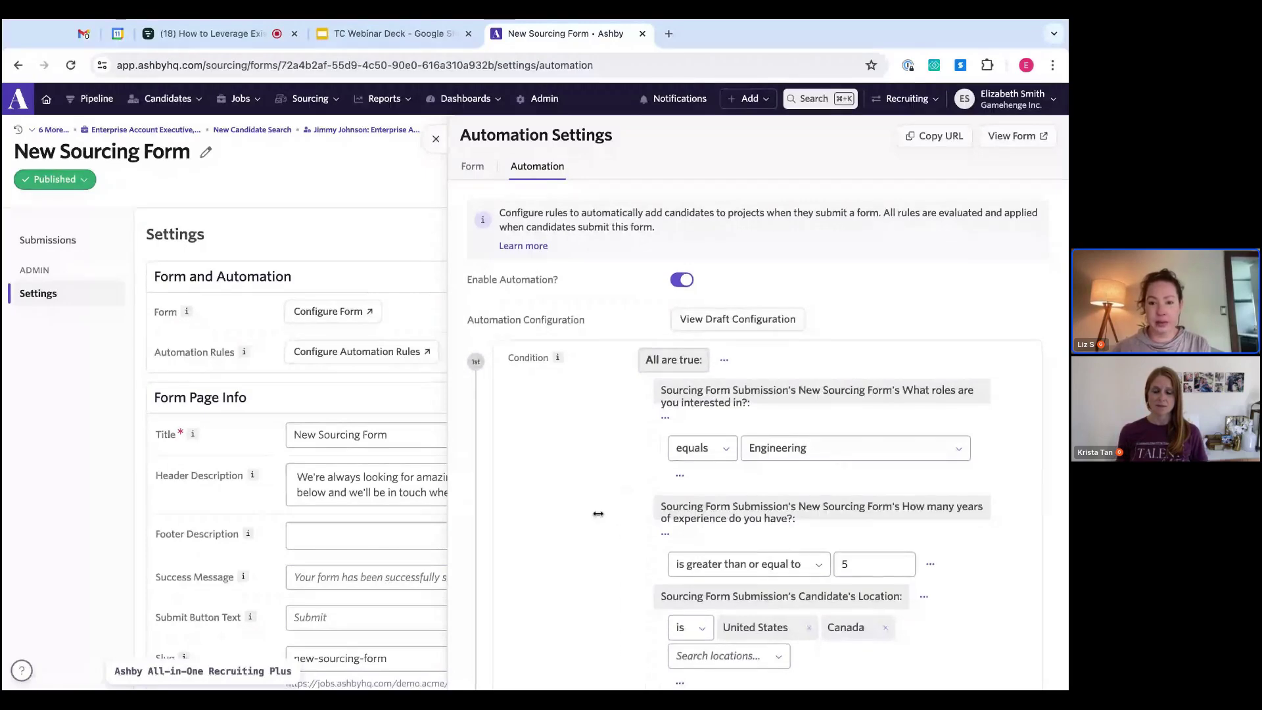
pyautogui.scroll(-1, 598, 514)
pyautogui.scroll(-1, 598, 514)
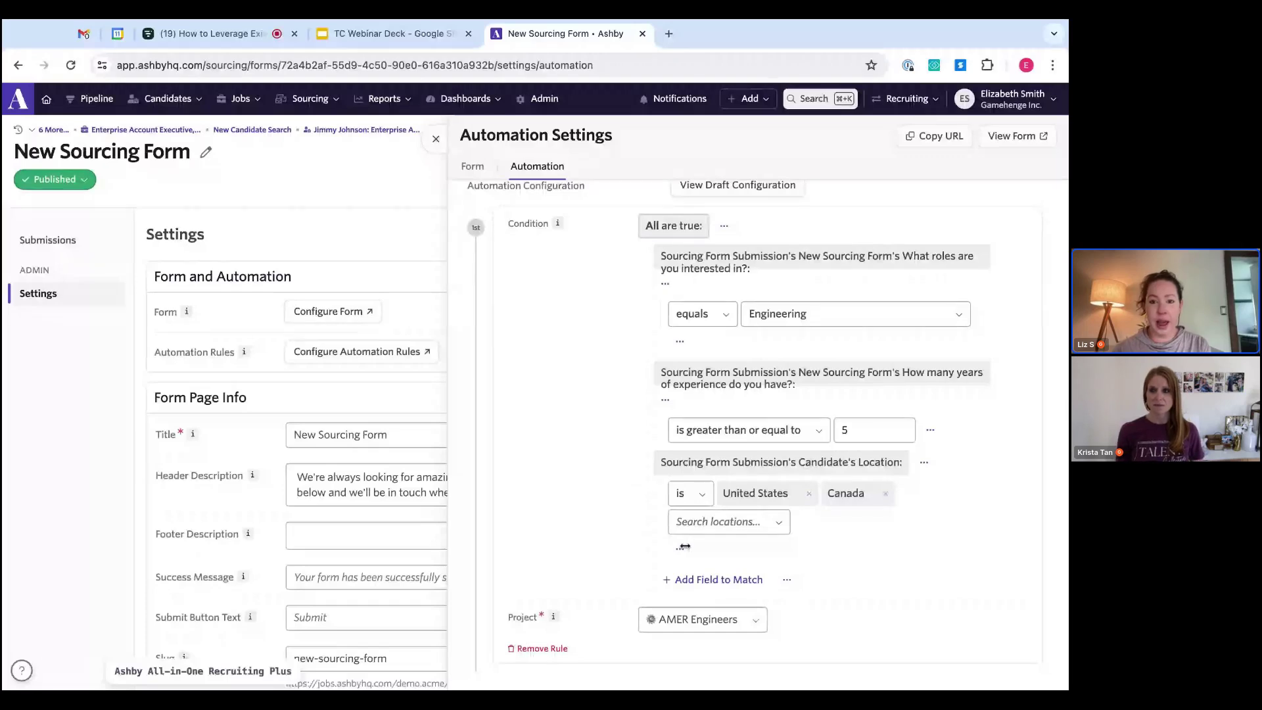
pyautogui.scroll(2, 612, 522)
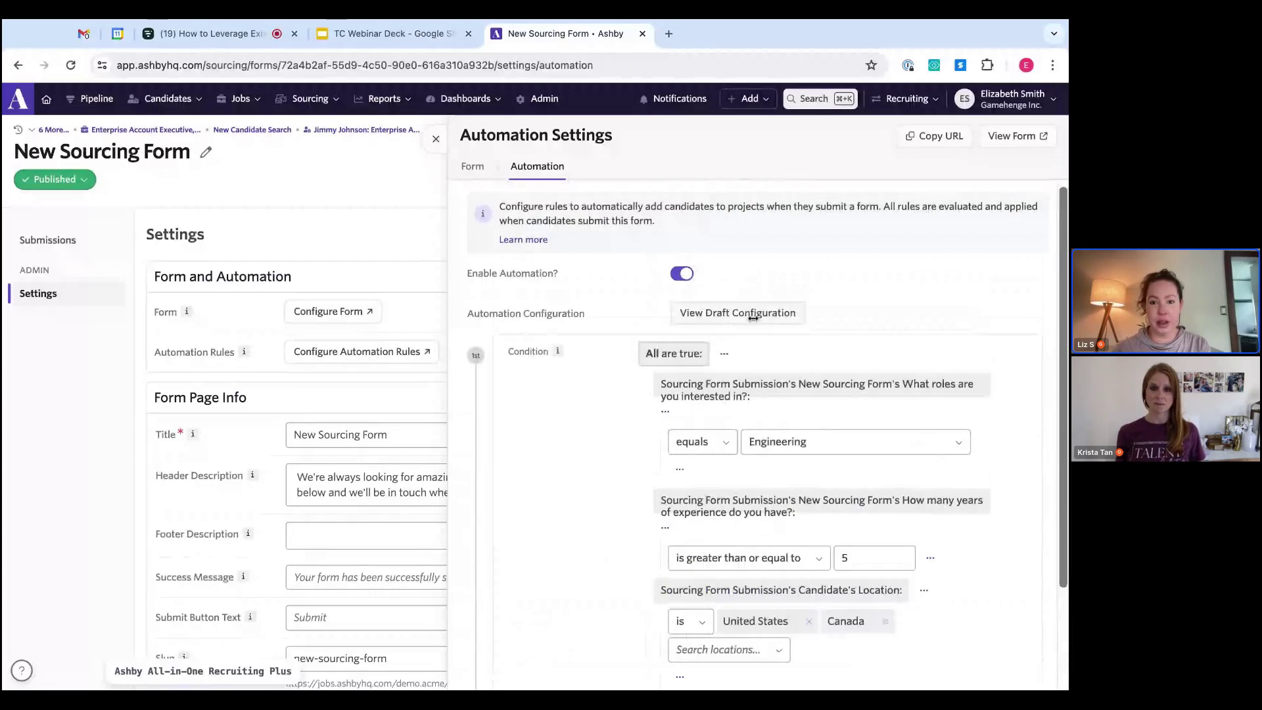
pyautogui.scroll(-1, 571, 508)
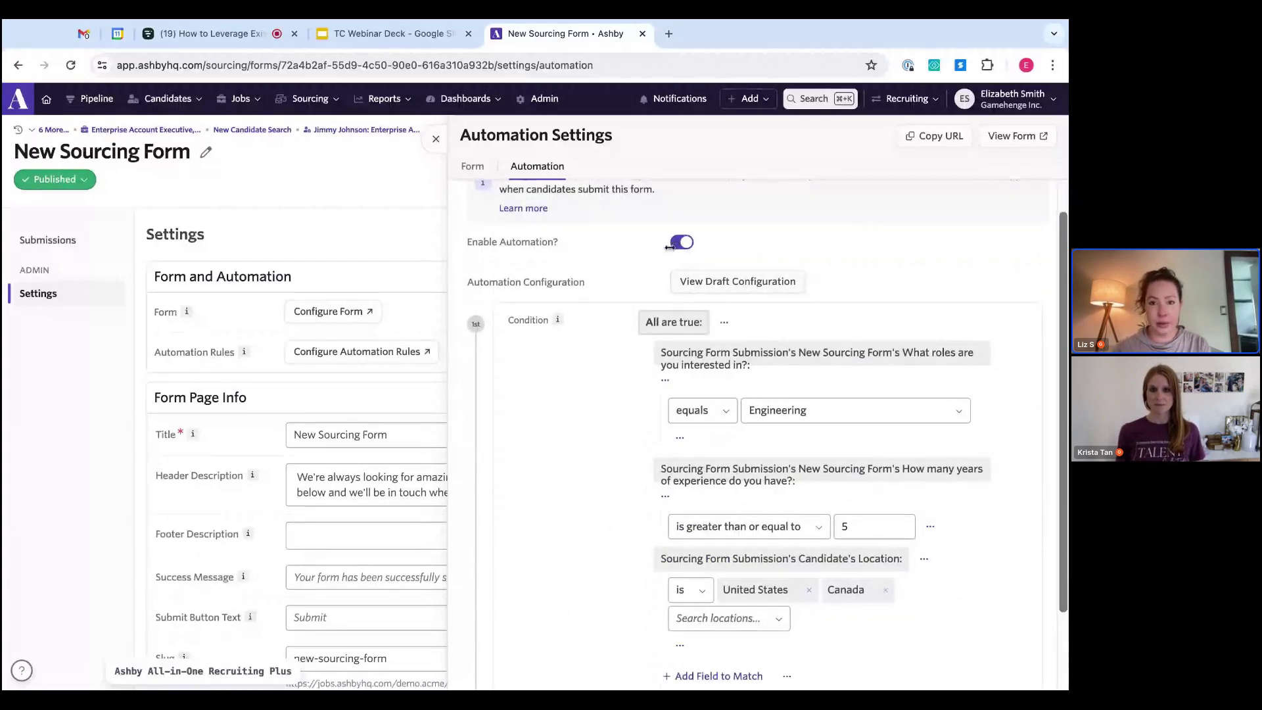
pyautogui.click(670, 34)
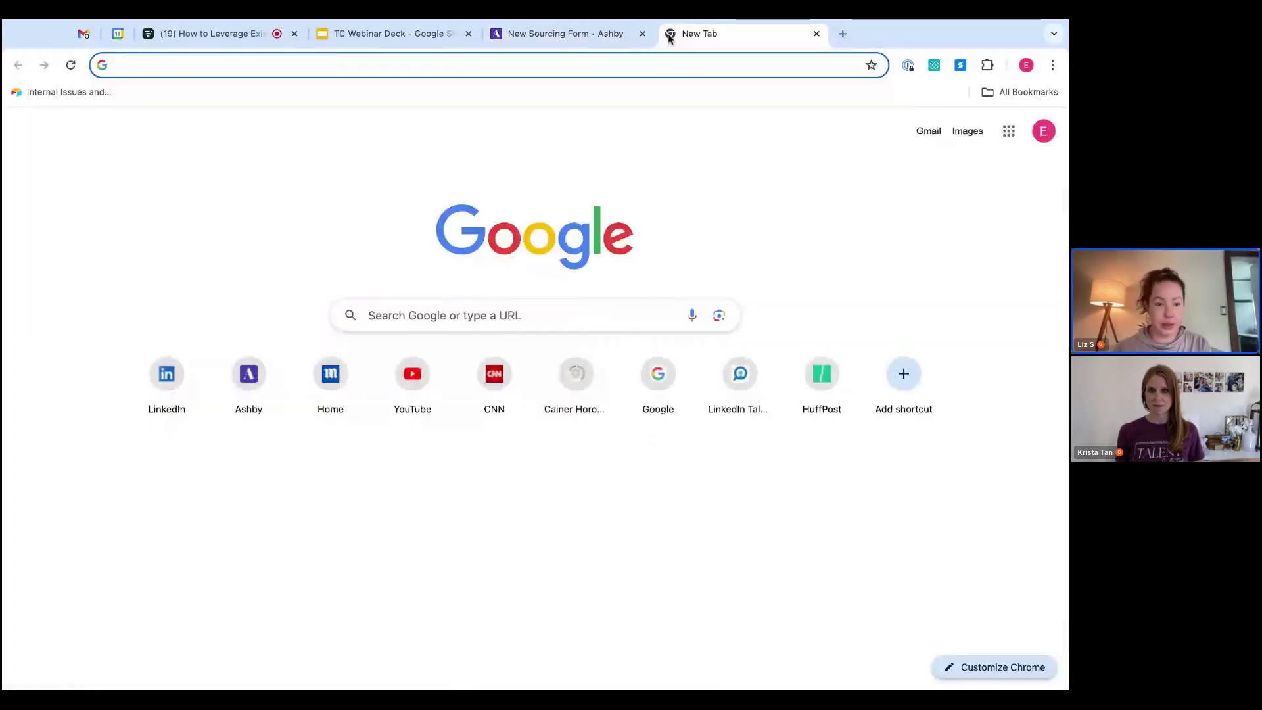
# Close the blank tab and open the Sourcing Forms article on Ashby University via Help.
pyautogui.click(818, 34)
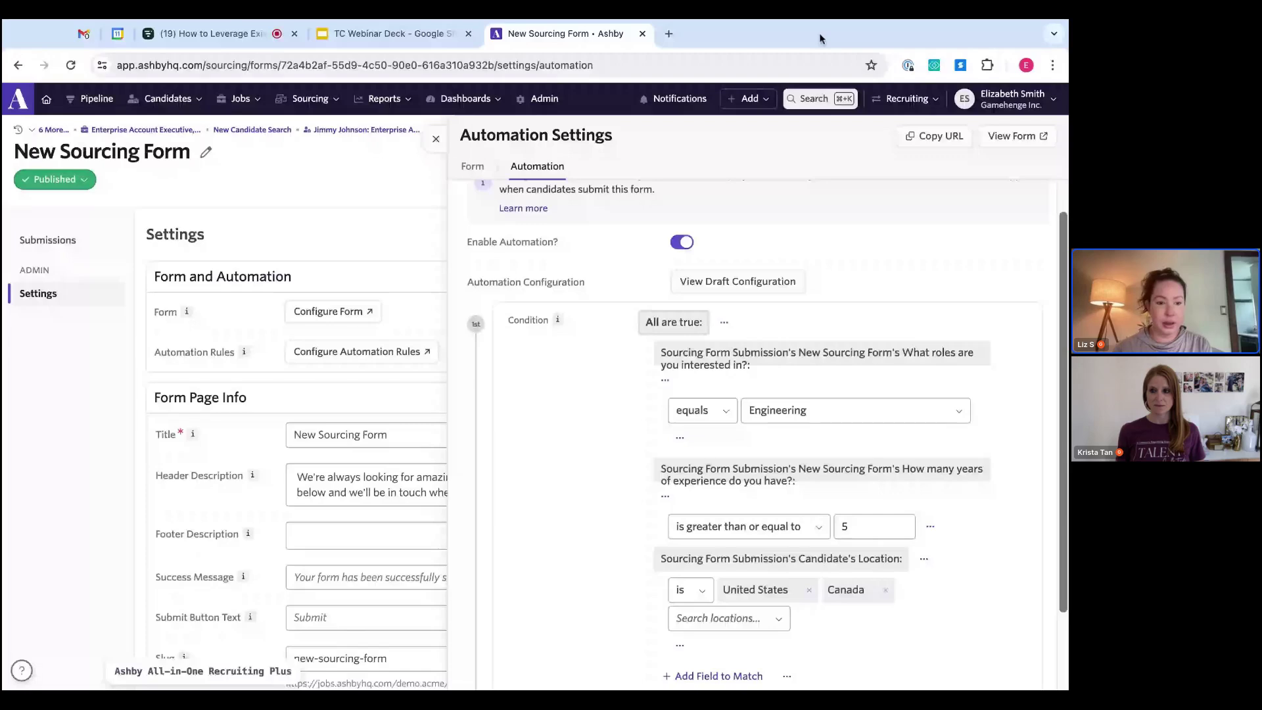
pyautogui.click(18, 669)
pyautogui.click(74, 505)
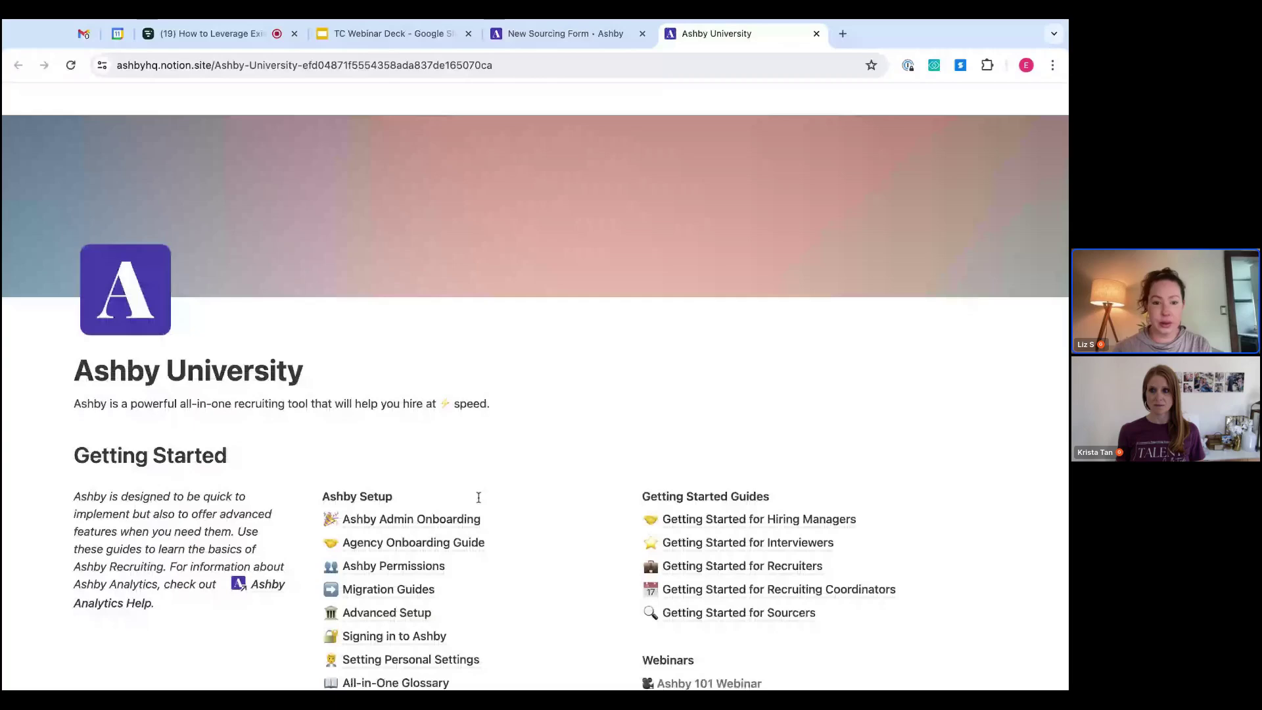
pyautogui.scroll(-15, 510, 512)
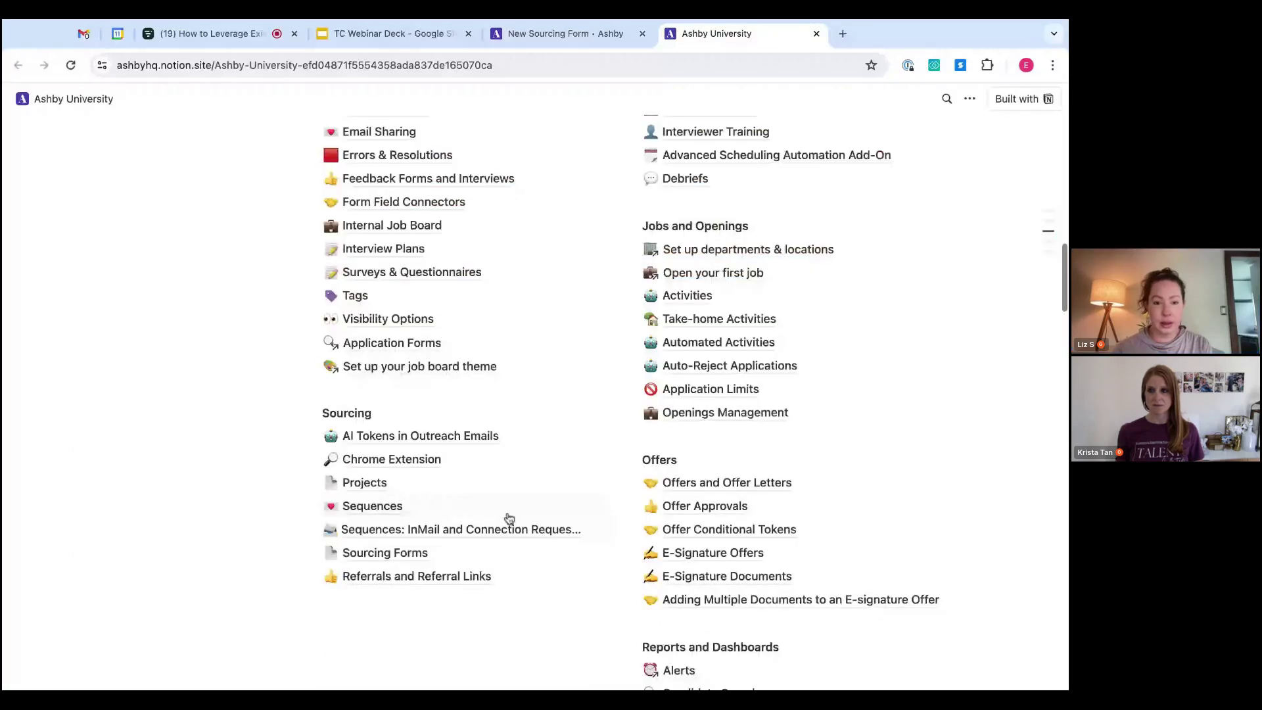
pyautogui.click(400, 557)
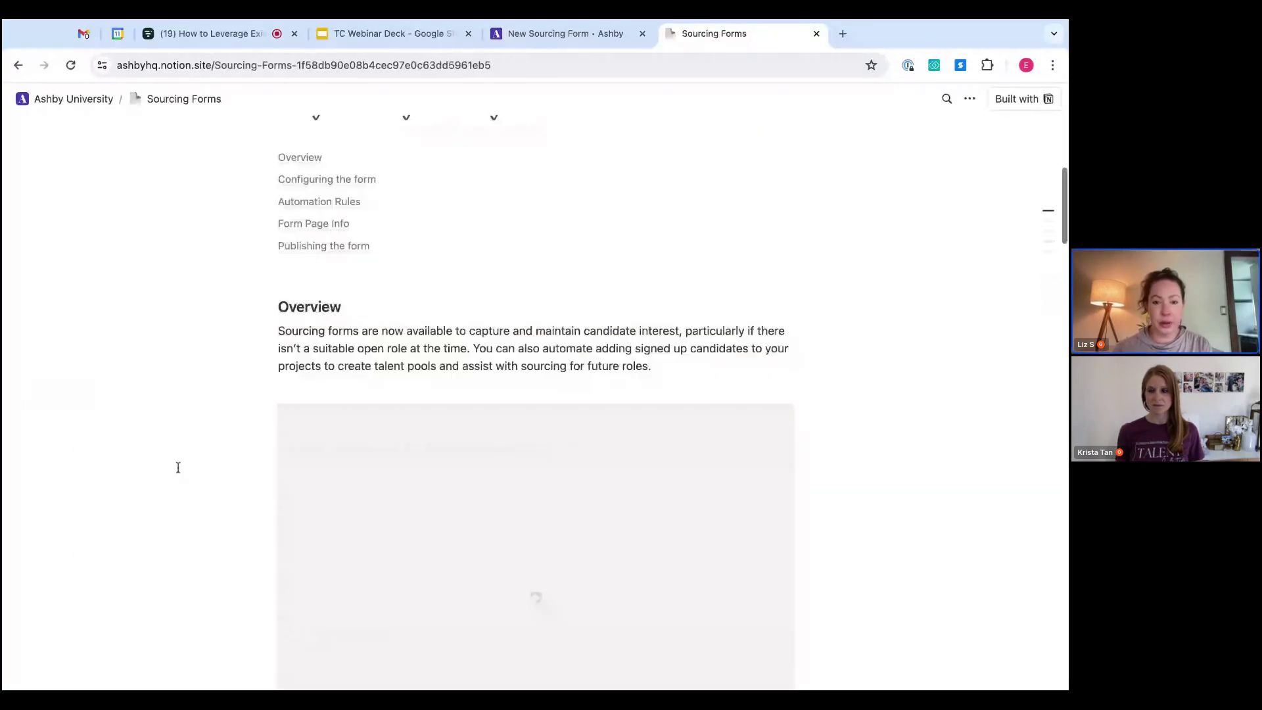
pyautogui.scroll(-5, 177, 468)
pyautogui.scroll(1, 178, 468)
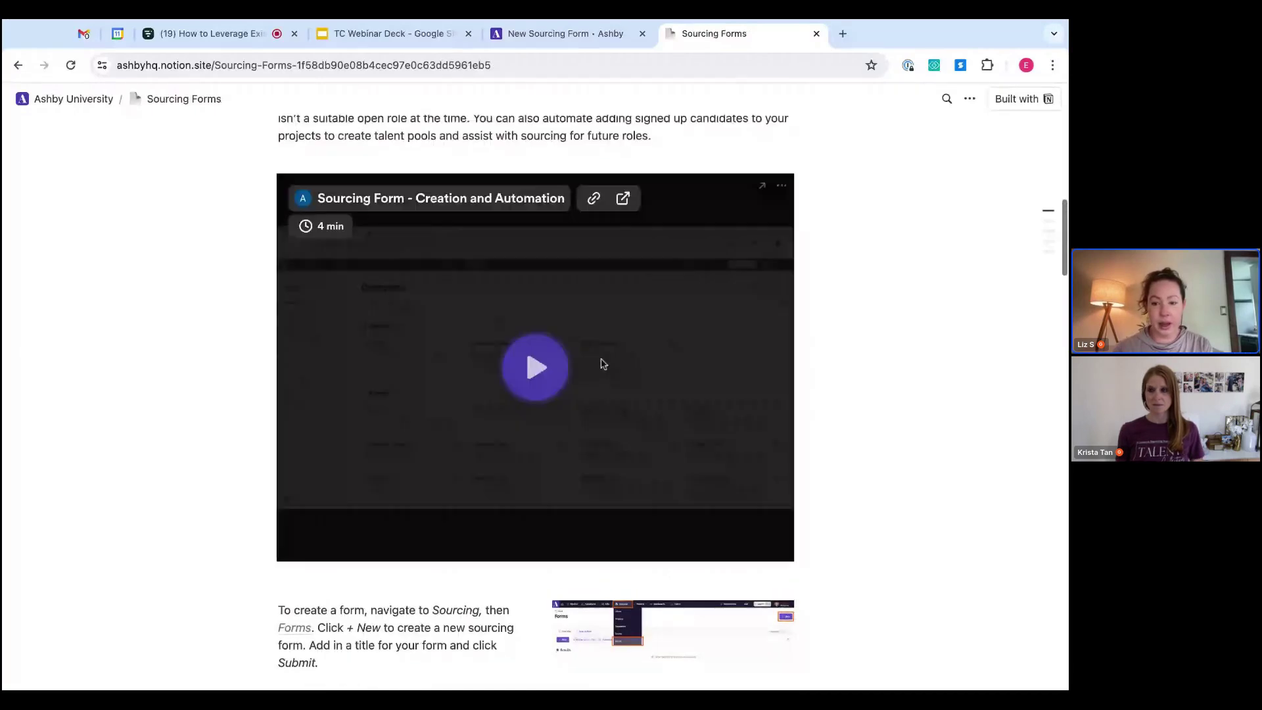
# Play the Sourcing Form - Creation and Automation video full screen, seeking ahead to about 1:02.
pyautogui.click(533, 370)
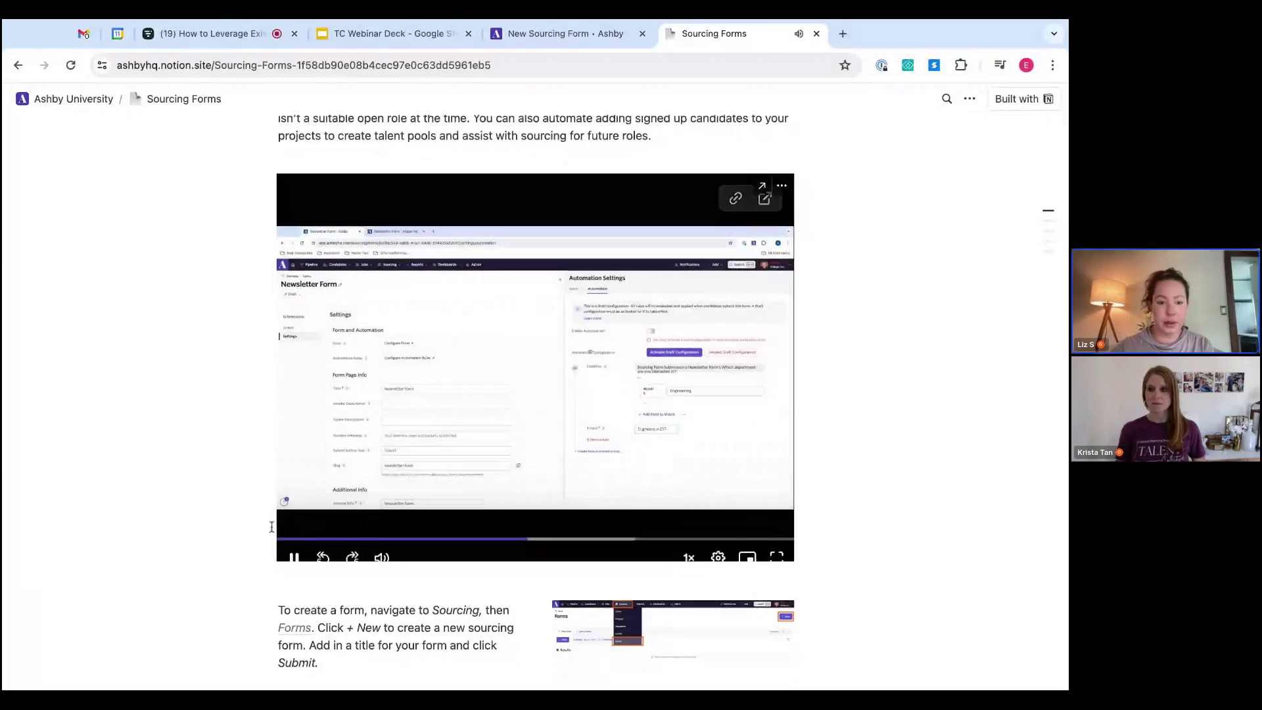
pyautogui.click(291, 524)
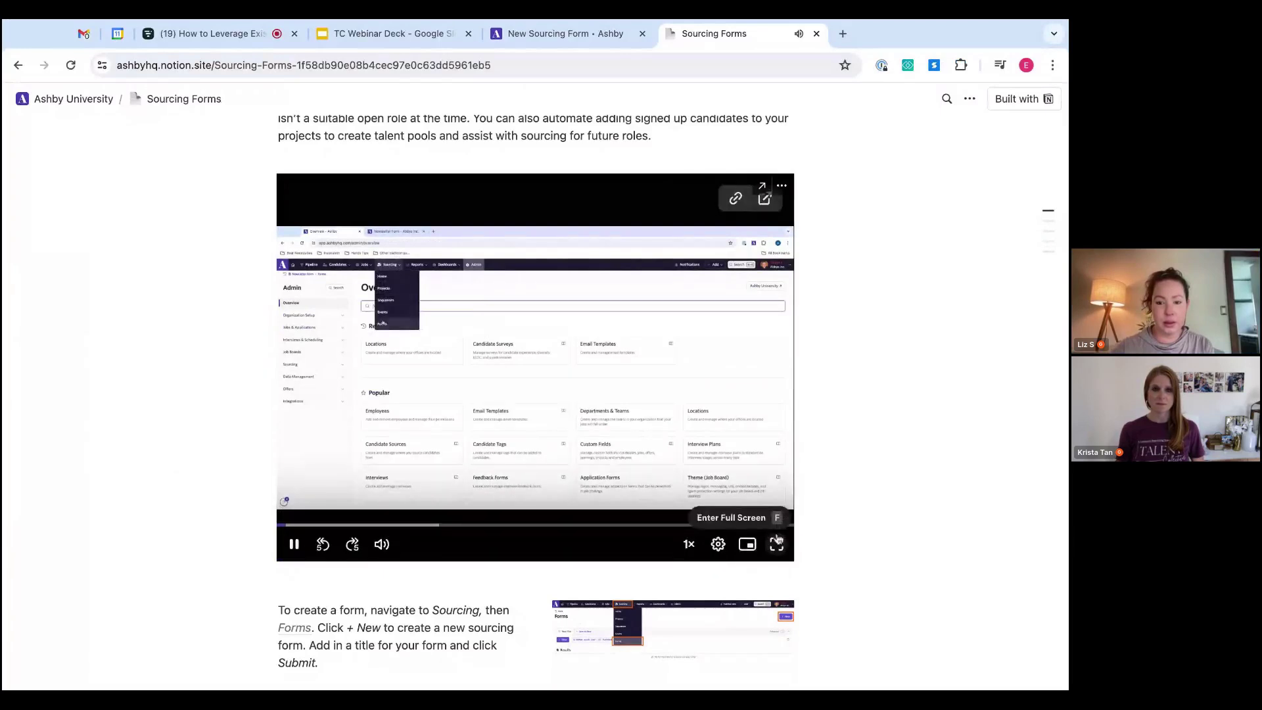
pyautogui.click(776, 539)
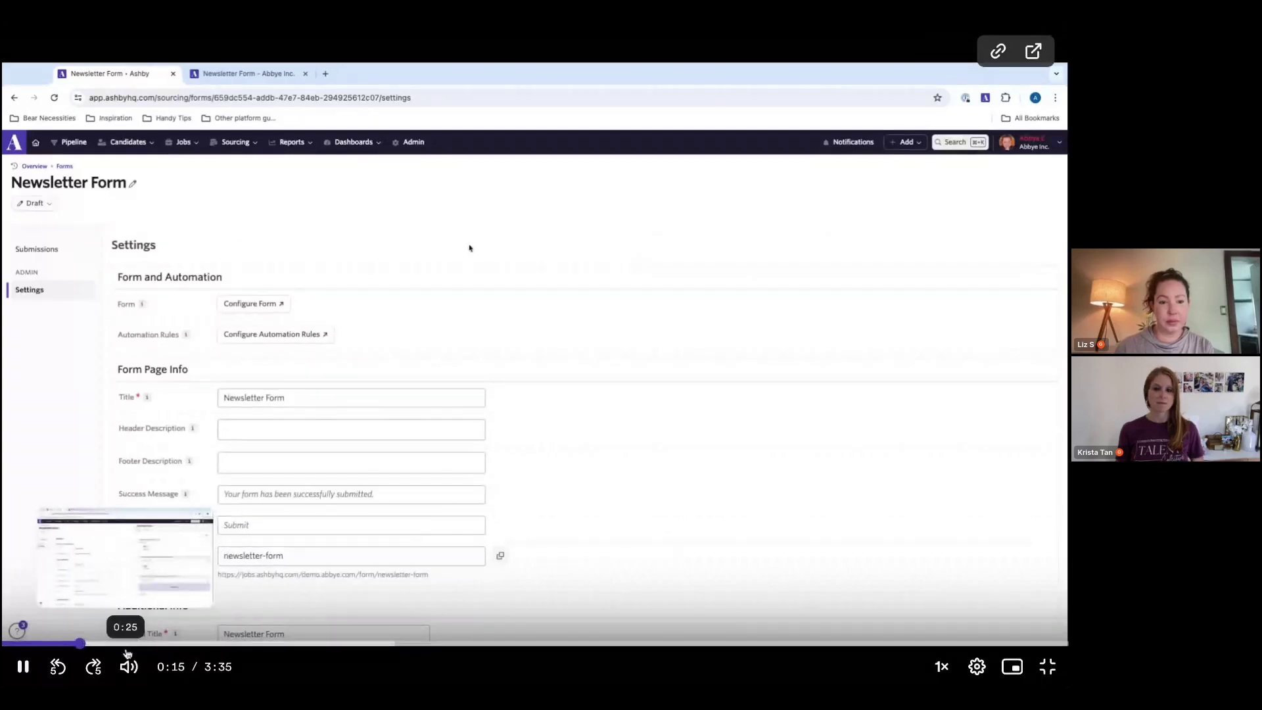
pyautogui.click(132, 645)
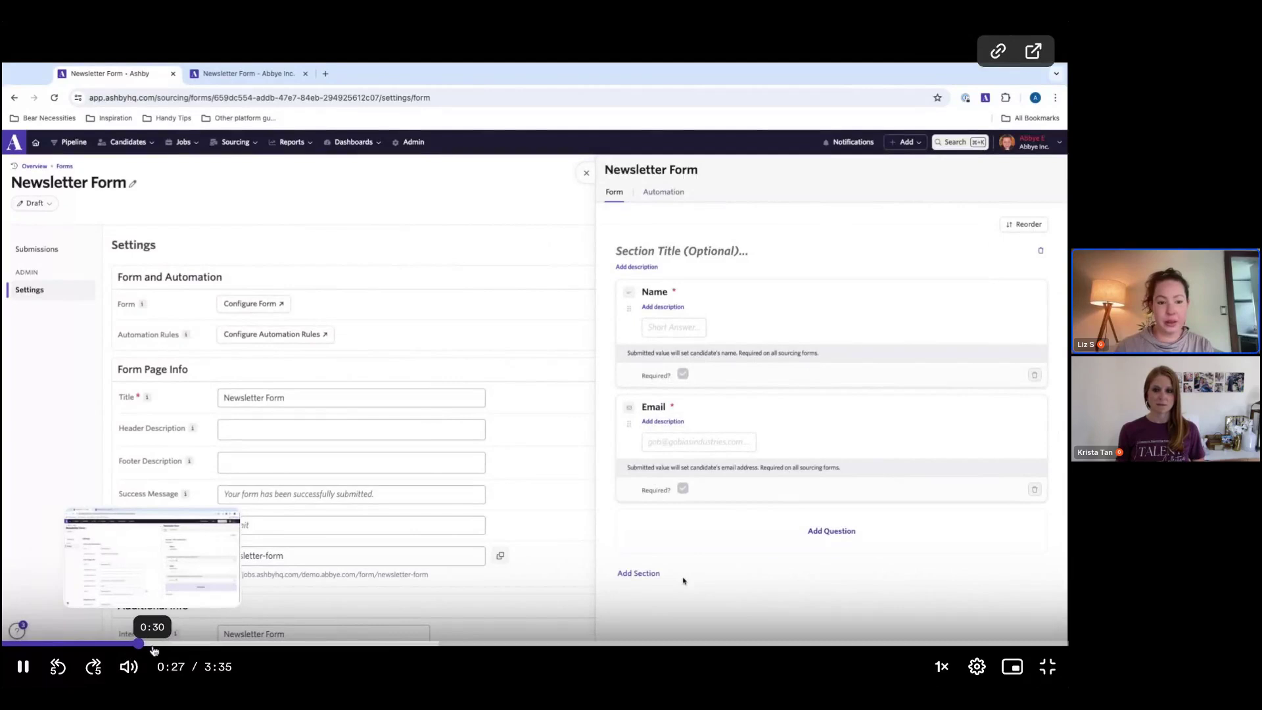
pyautogui.click(154, 645)
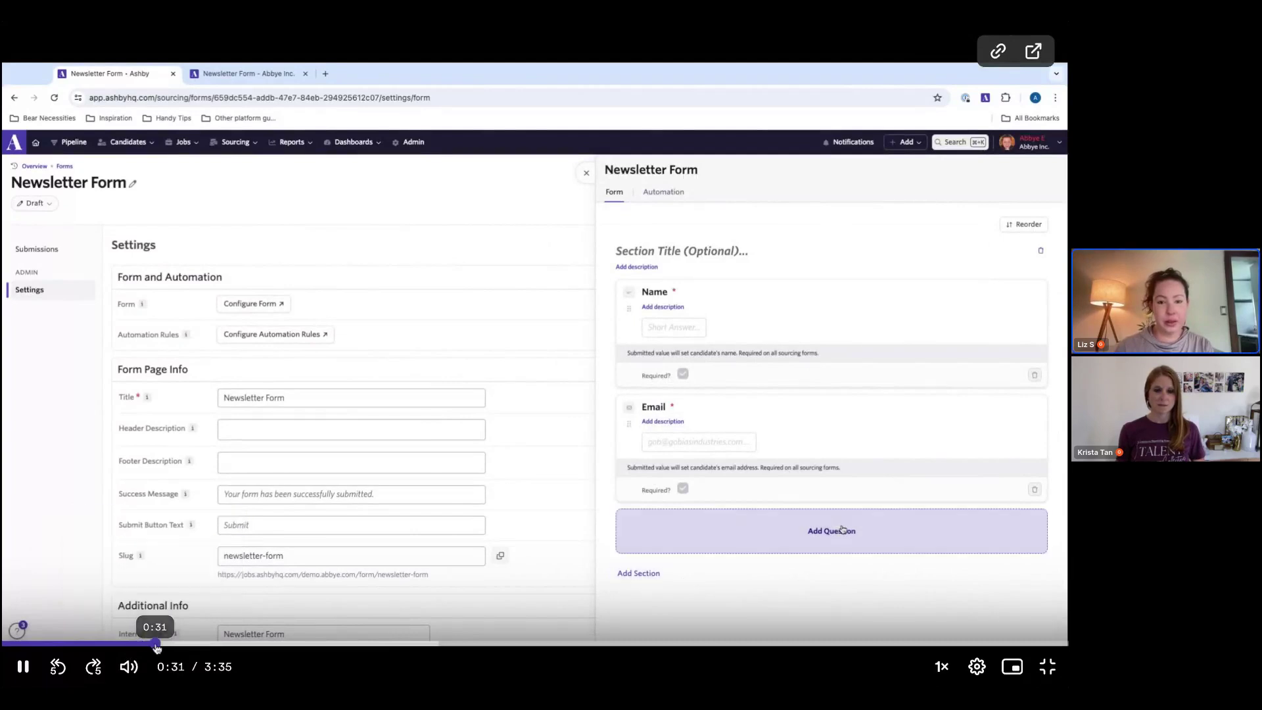
pyautogui.click(190, 646)
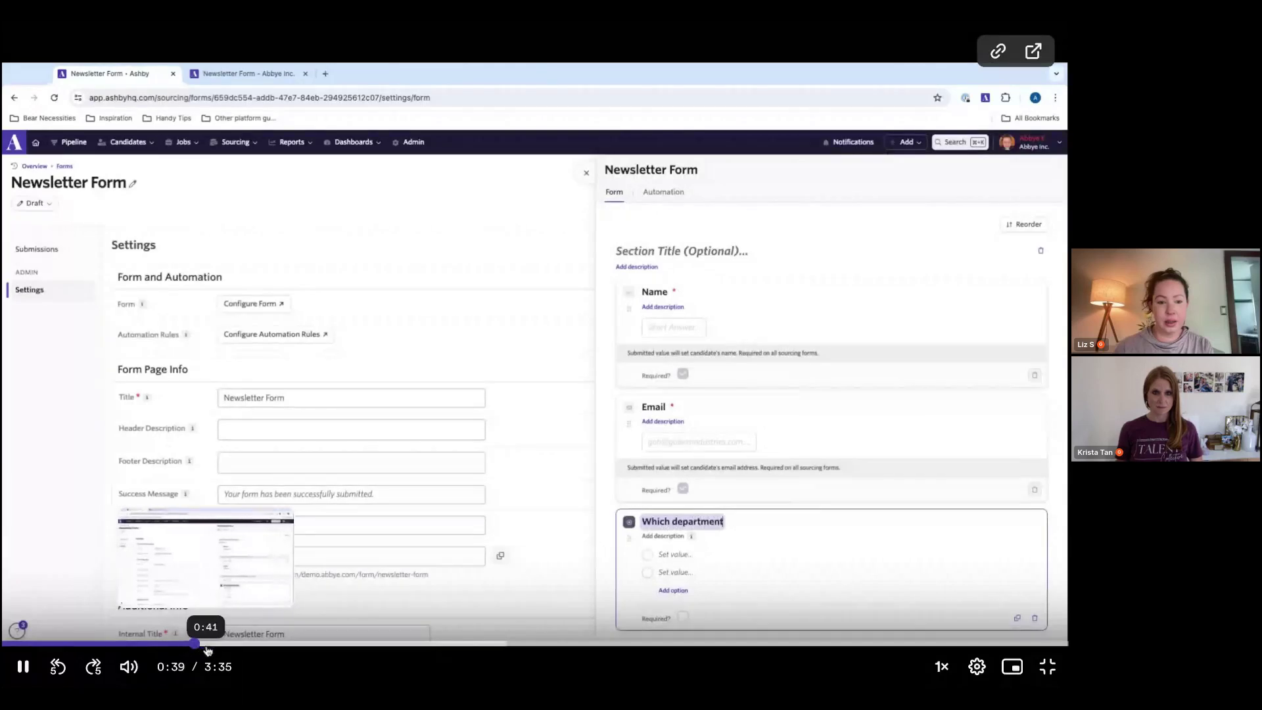
pyautogui.click(250, 646)
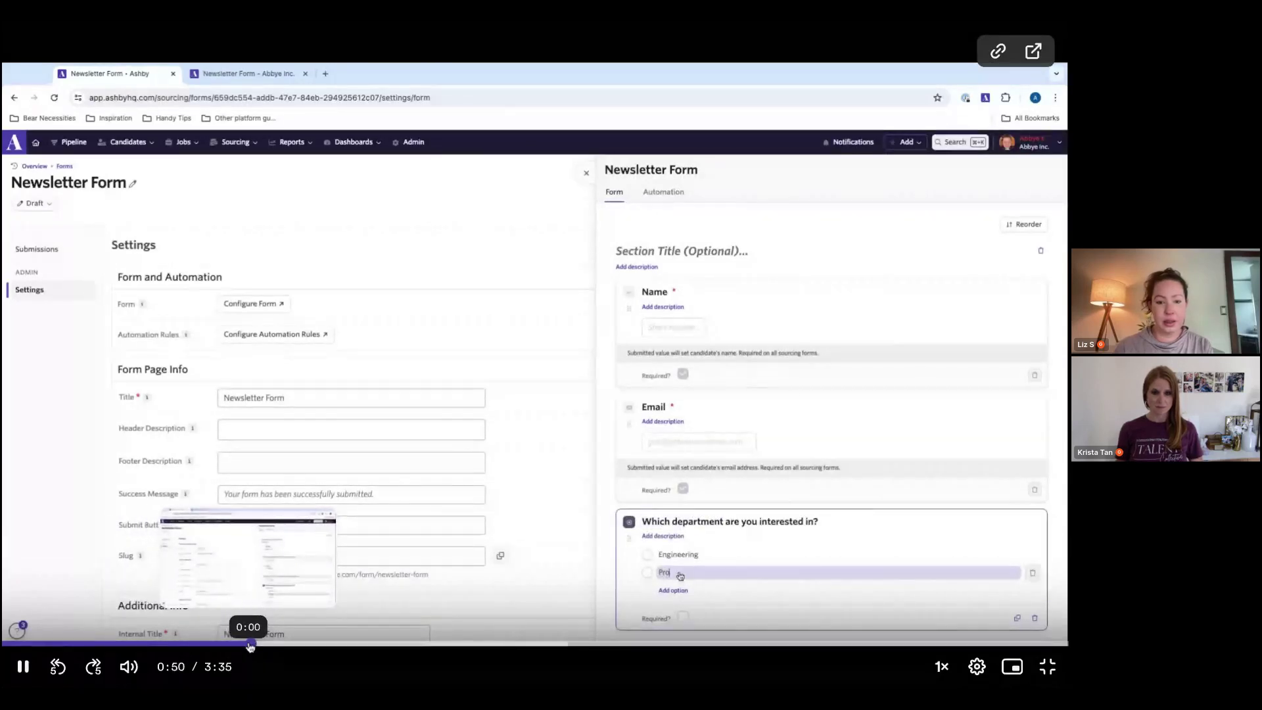
pyautogui.click(313, 647)
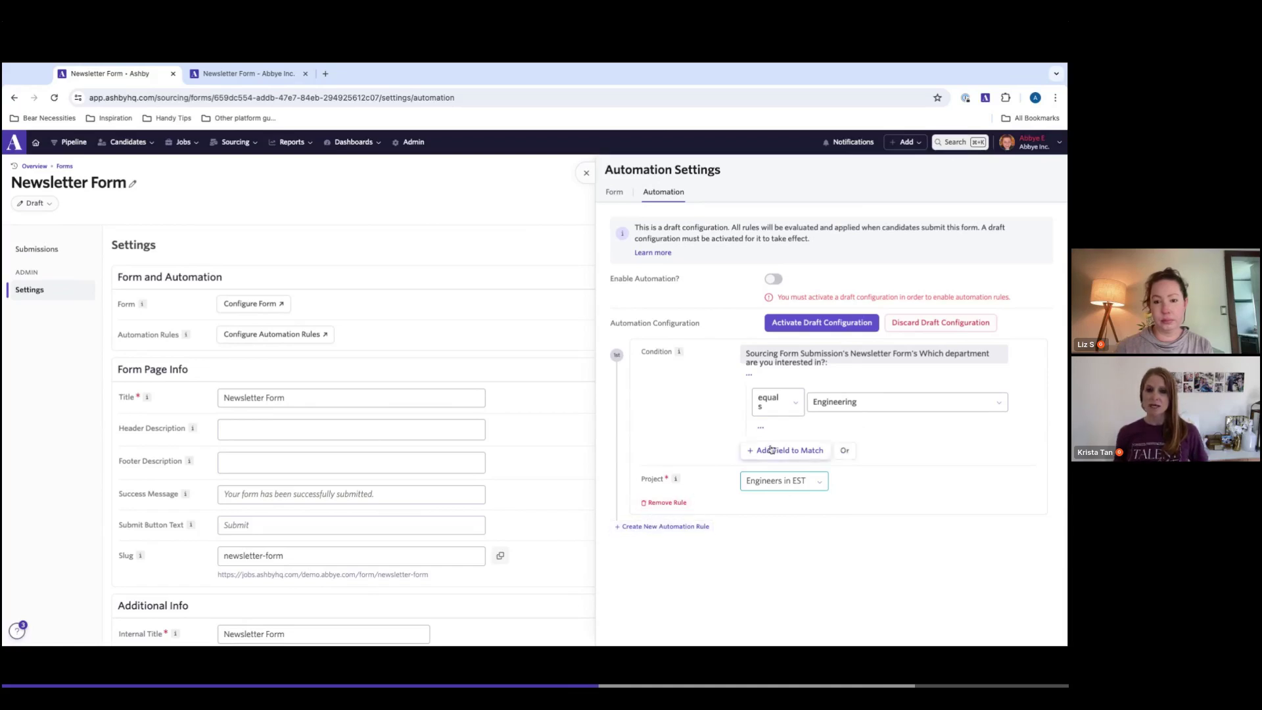
# Pause the Newsletter Form demo, exit fullscreen and switch back to the New Sourcing Form tab.
pyautogui.click(838, 325)
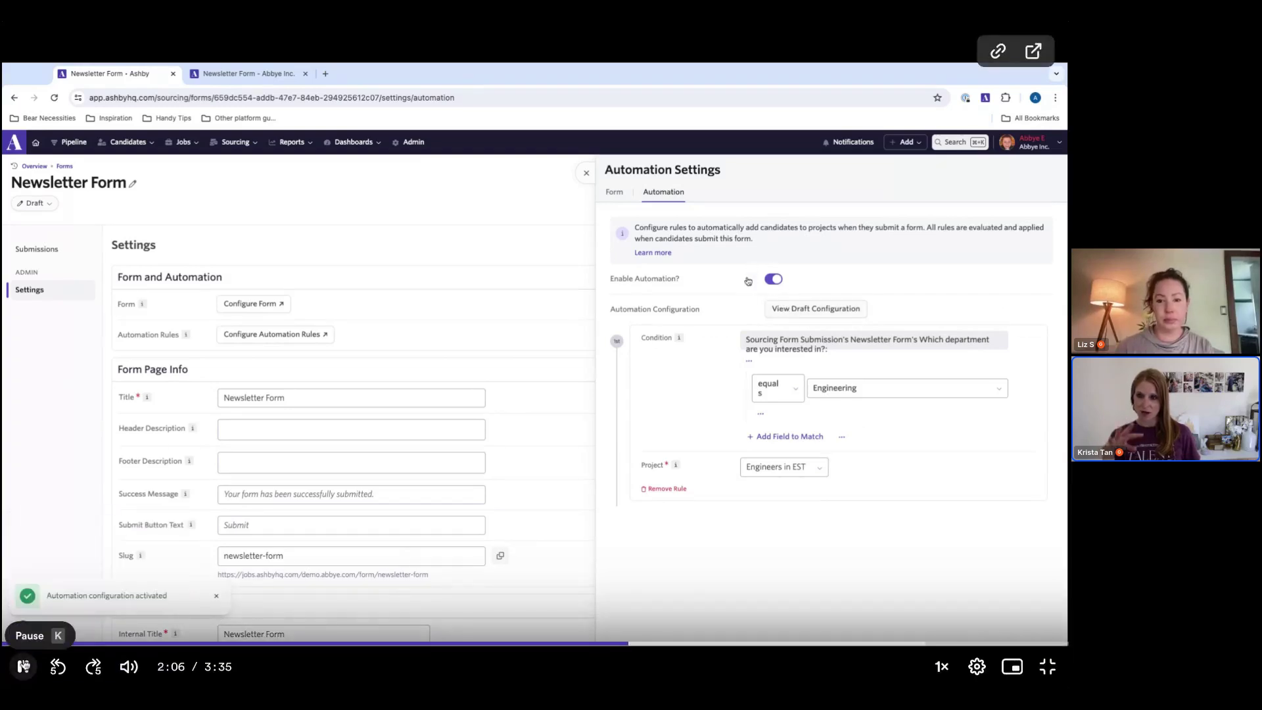
pyautogui.click(23, 667)
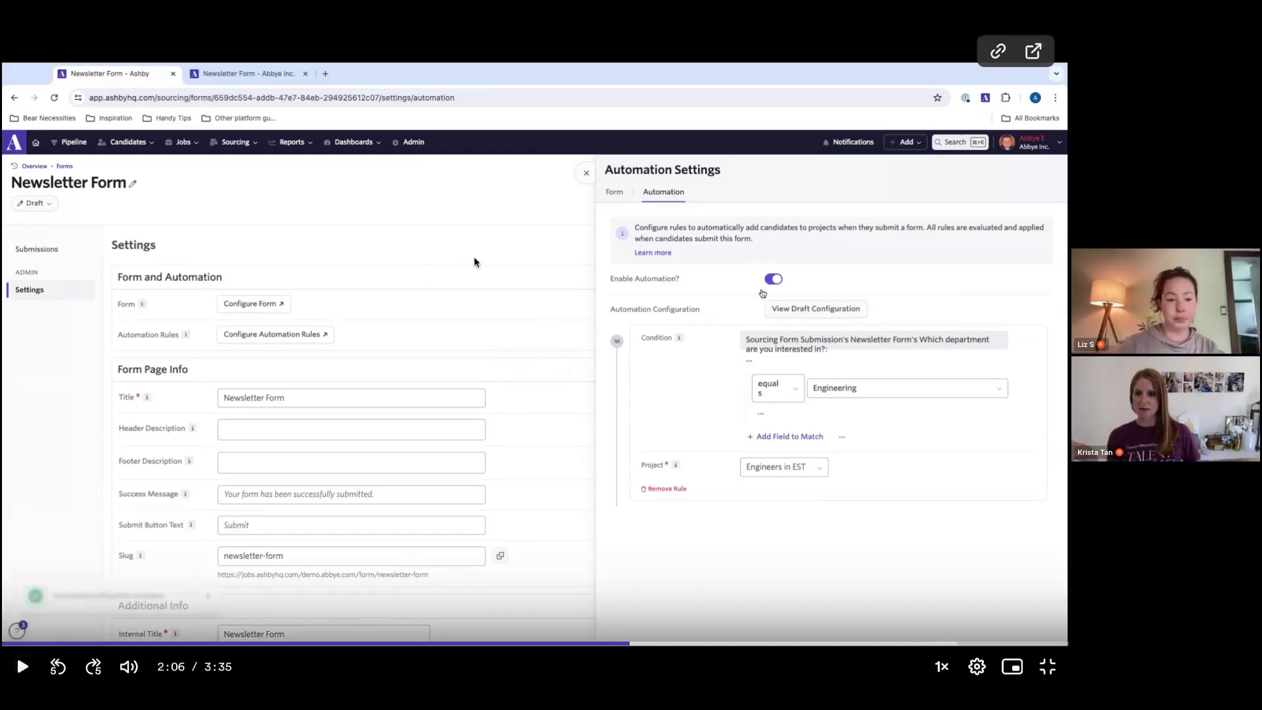
pyautogui.press('Escape')
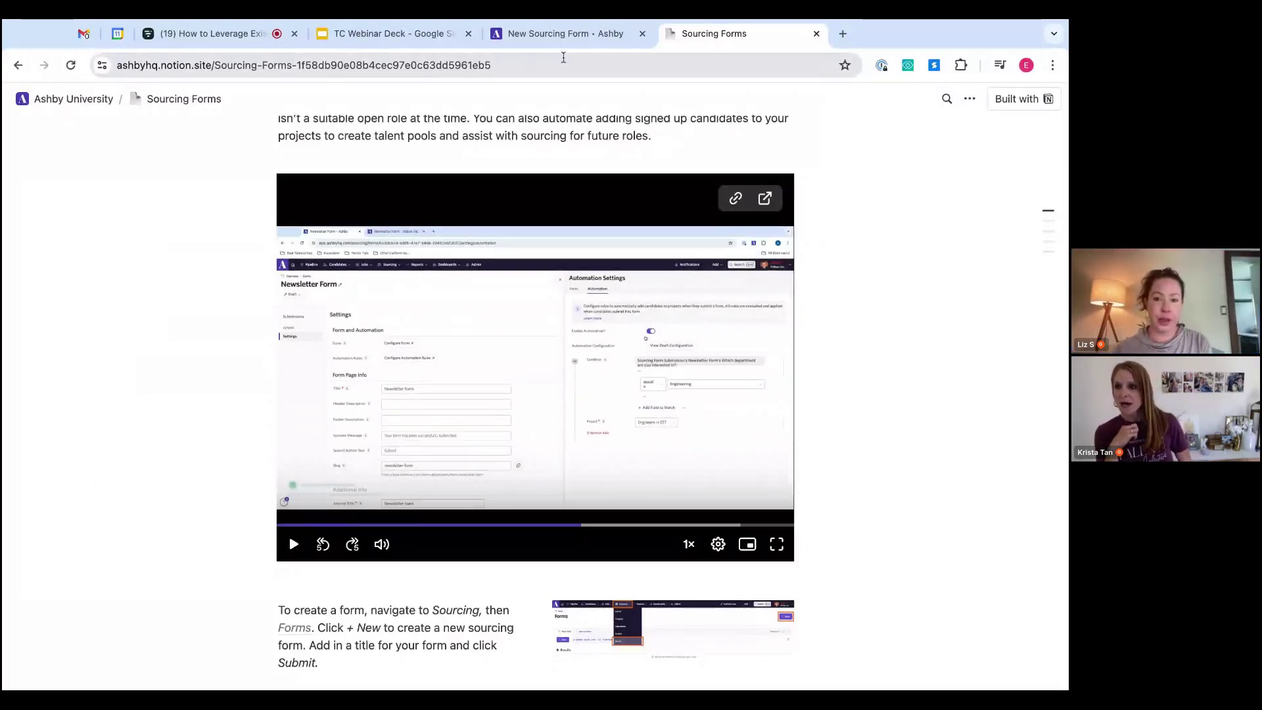
pyautogui.click(563, 34)
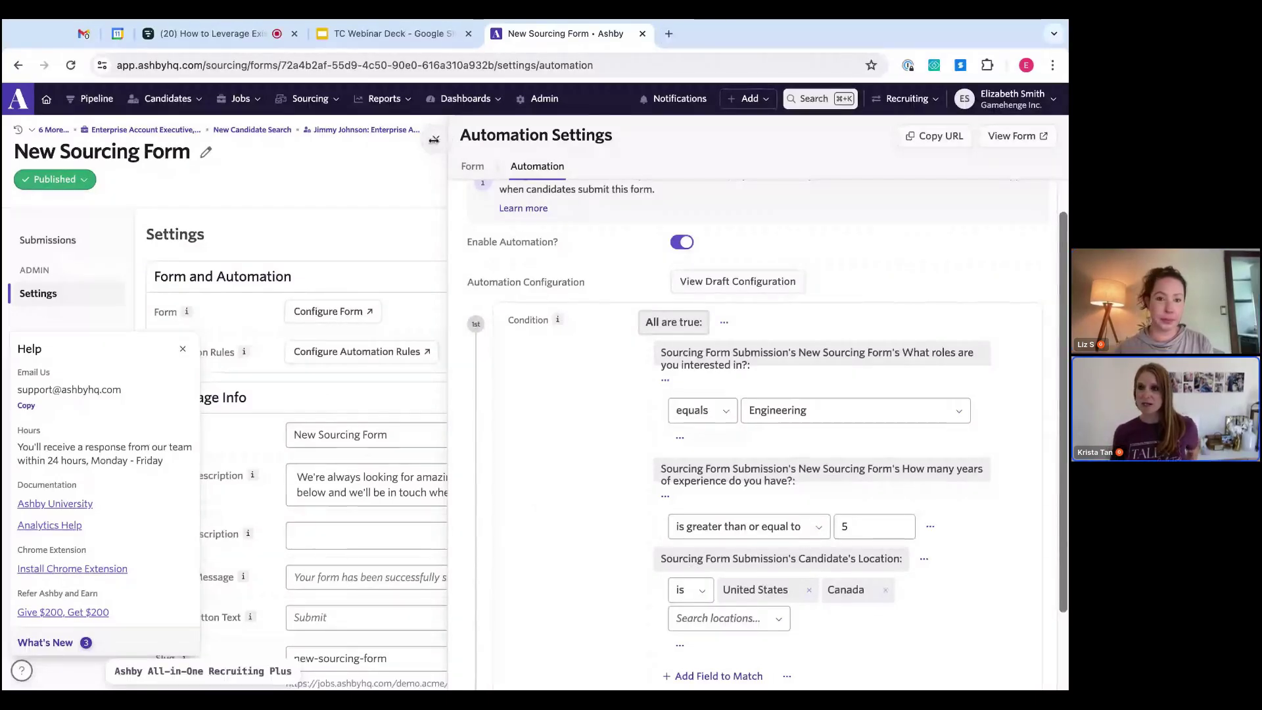
# Close the Automation Settings side panel on the New Sourcing Form.
pyautogui.click(436, 140)
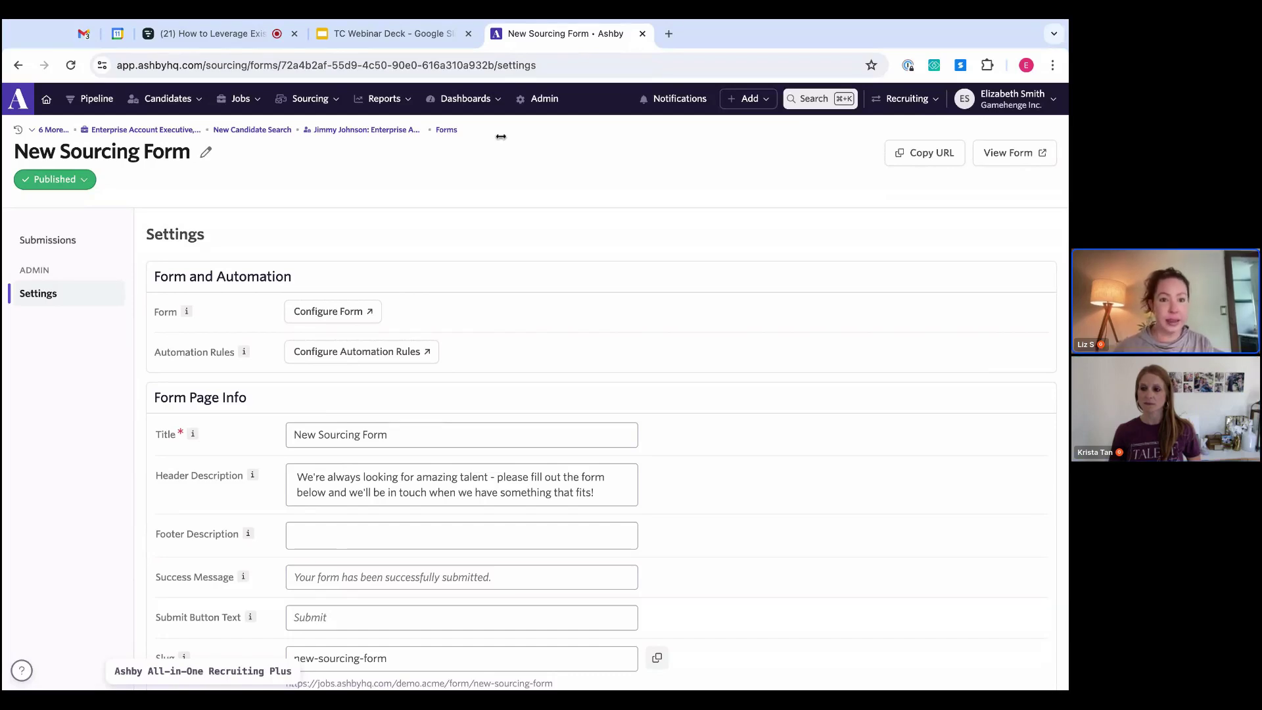
# Open the sourced candidate's profile from the breadcrumb trail.
pyautogui.click(353, 130)
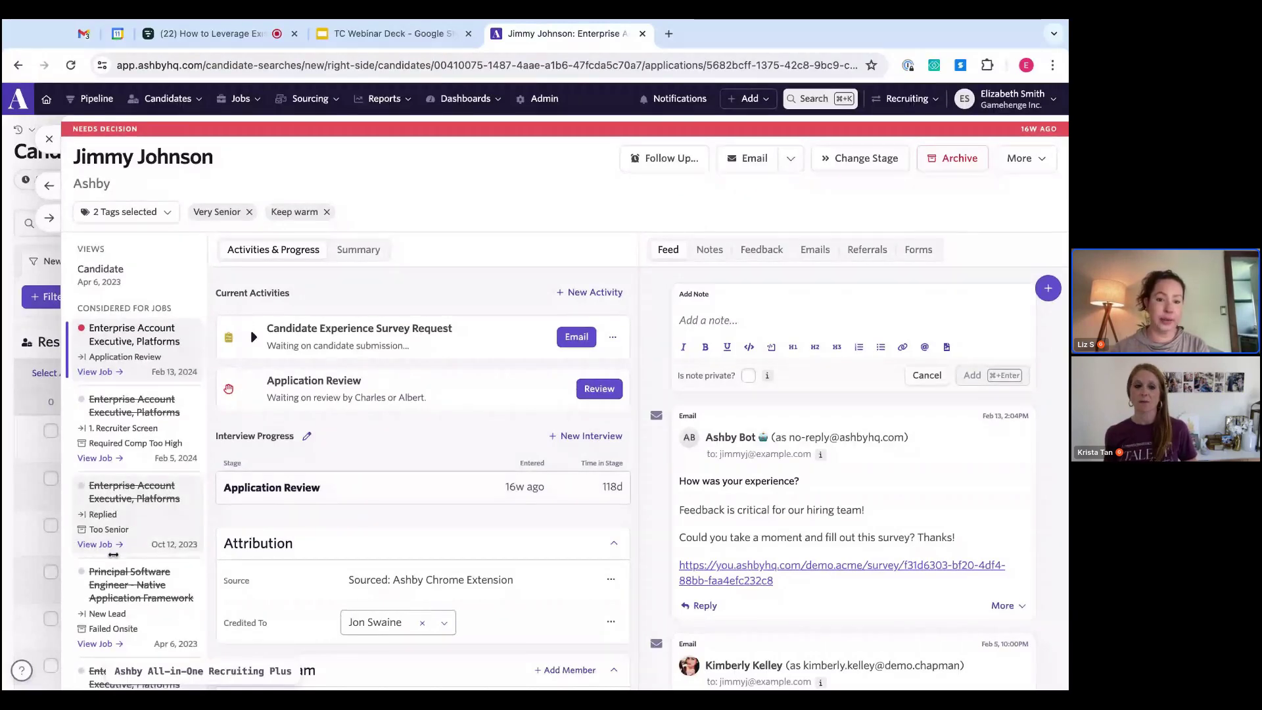
# Scroll to the Attribution section and open the Source dropdown showing Sourced: Ashby Chrome Extension.
pyautogui.scroll(-2, 114, 554)
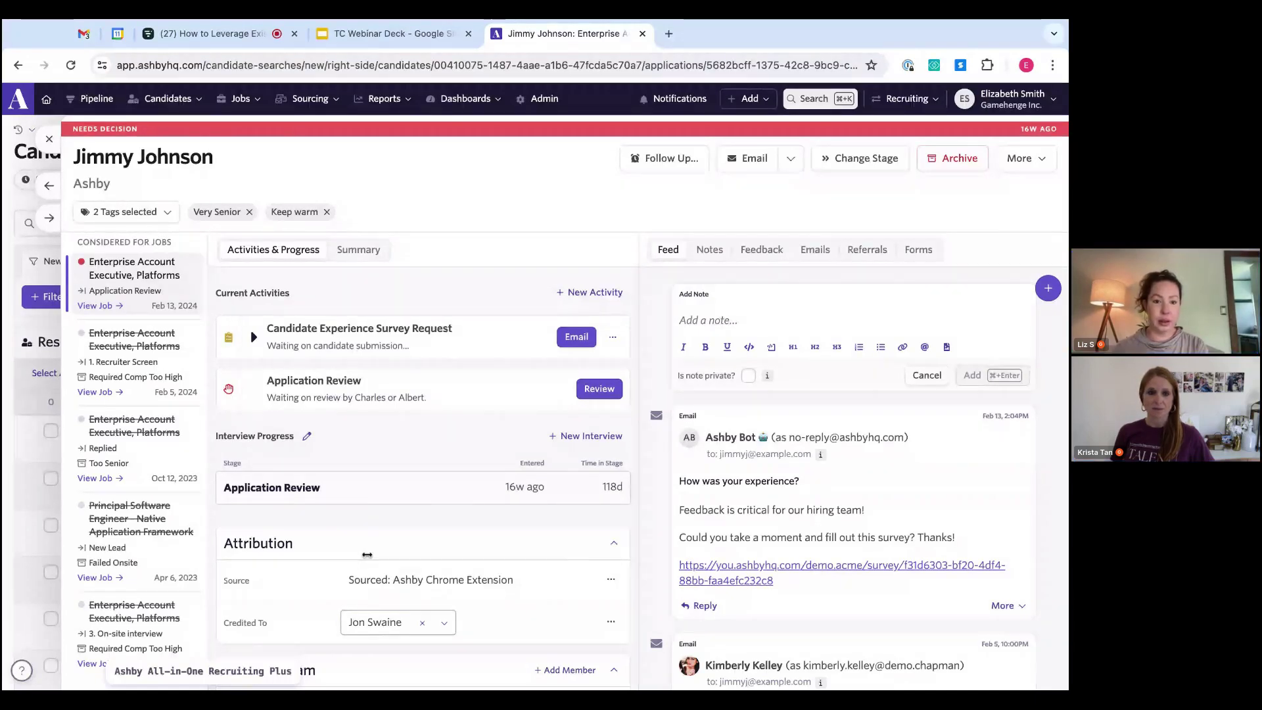
pyautogui.scroll(-1, 367, 555)
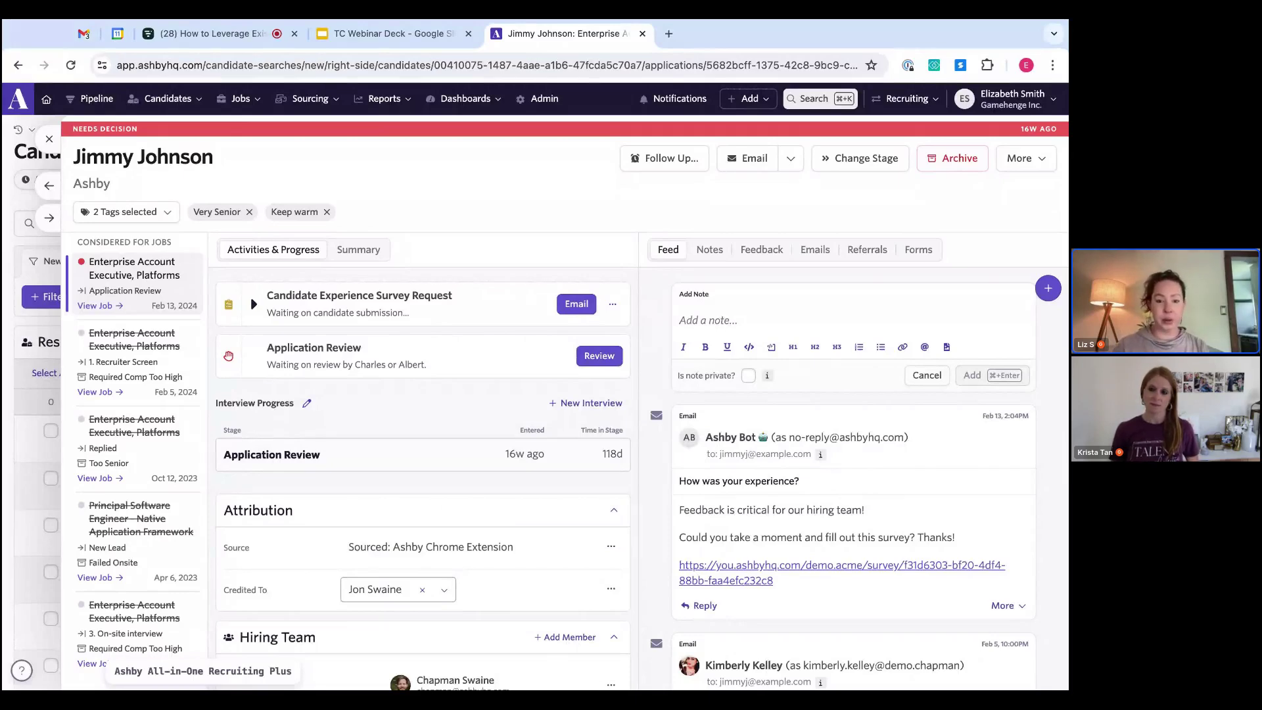
pyautogui.click(417, 549)
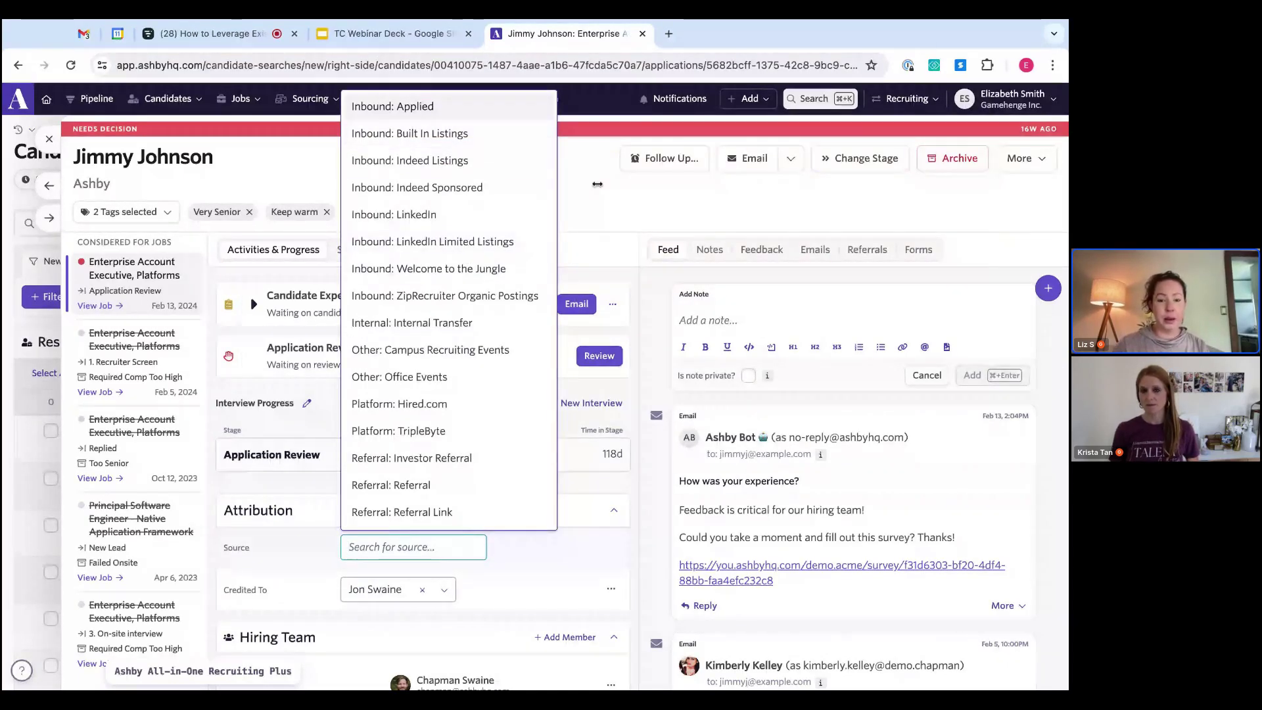
pyautogui.click(536, 573)
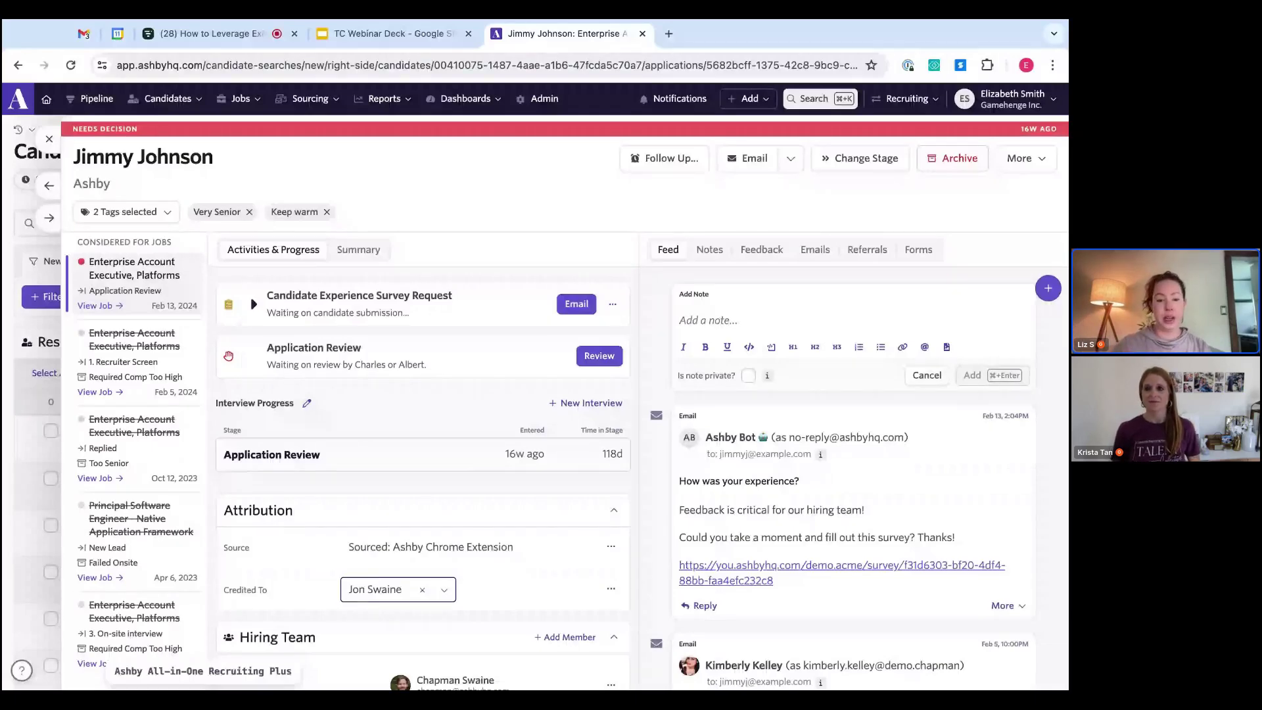
pyautogui.click(394, 589)
pyautogui.click(394, 590)
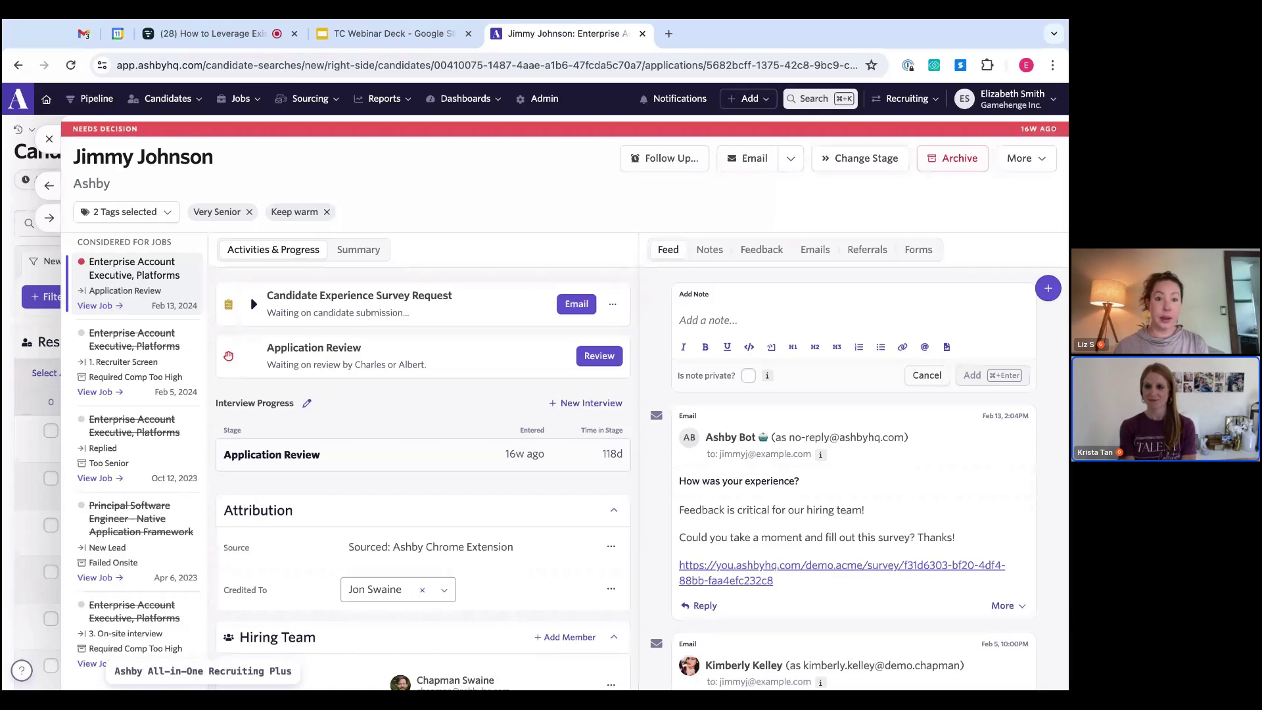
# Go to Saved Reports from the Sourcing and Reports menus.
pyautogui.click(316, 100)
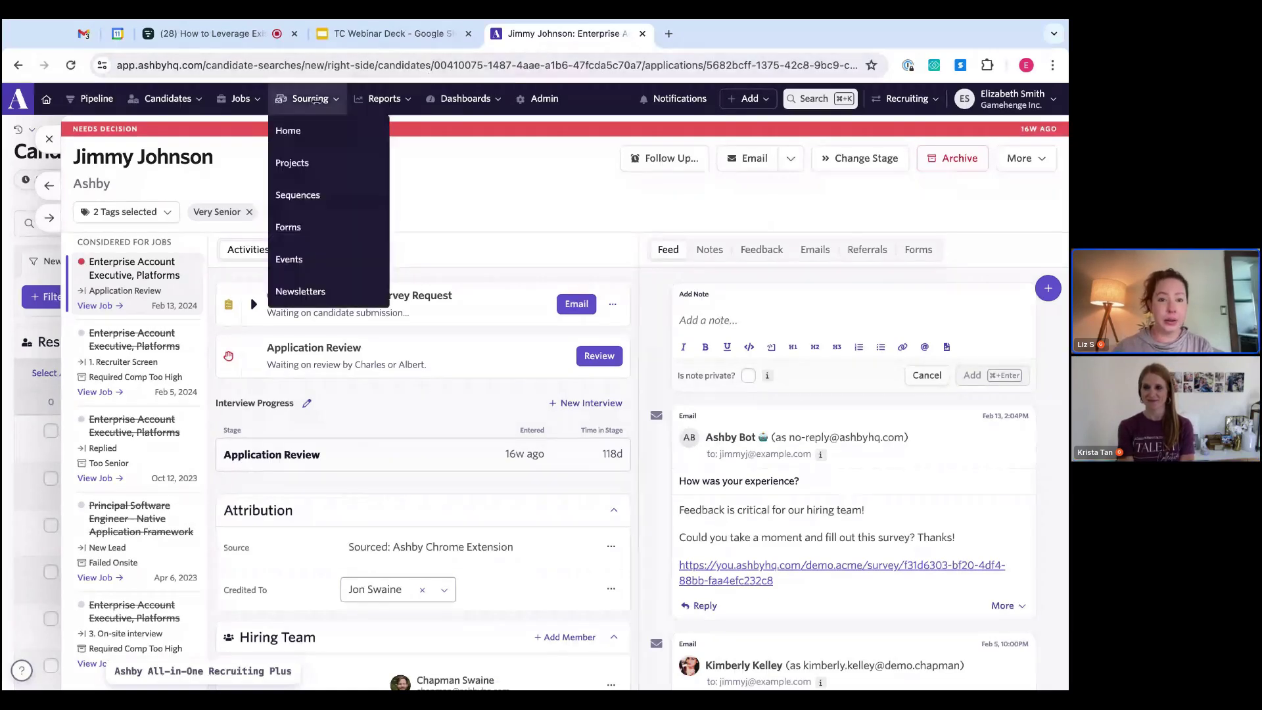
pyautogui.moveTo(384, 99)
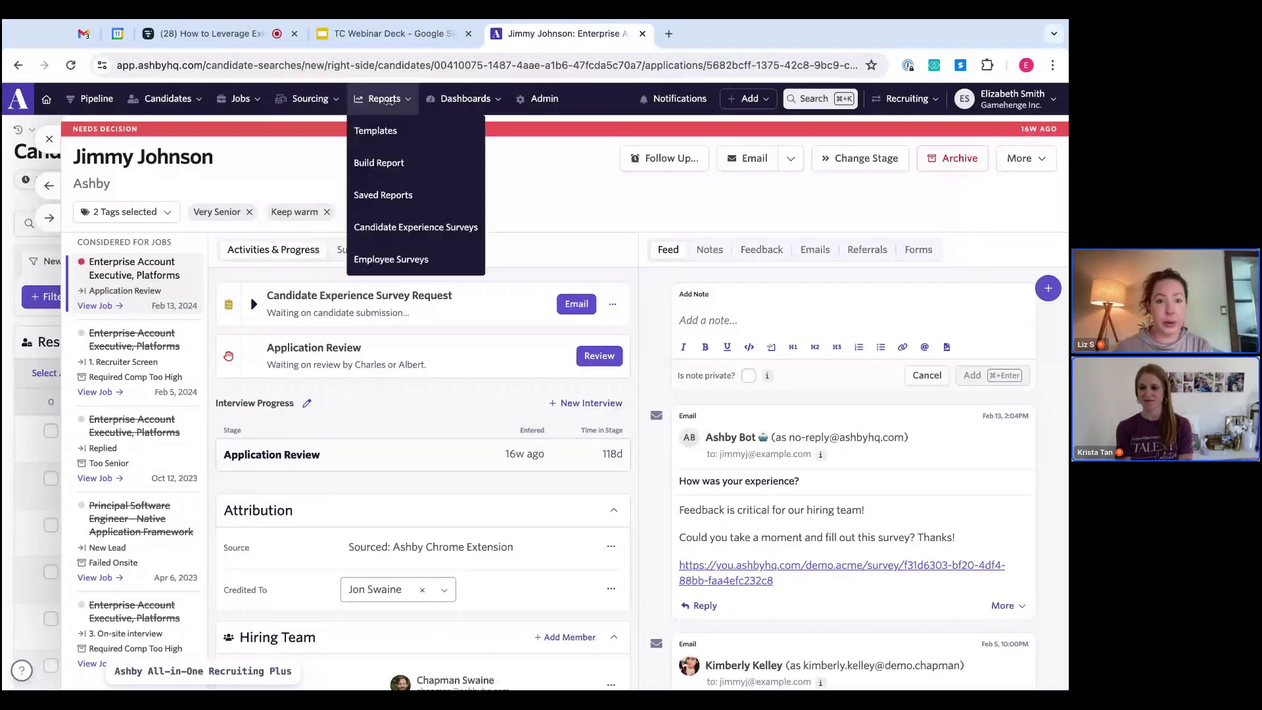
pyautogui.click(411, 195)
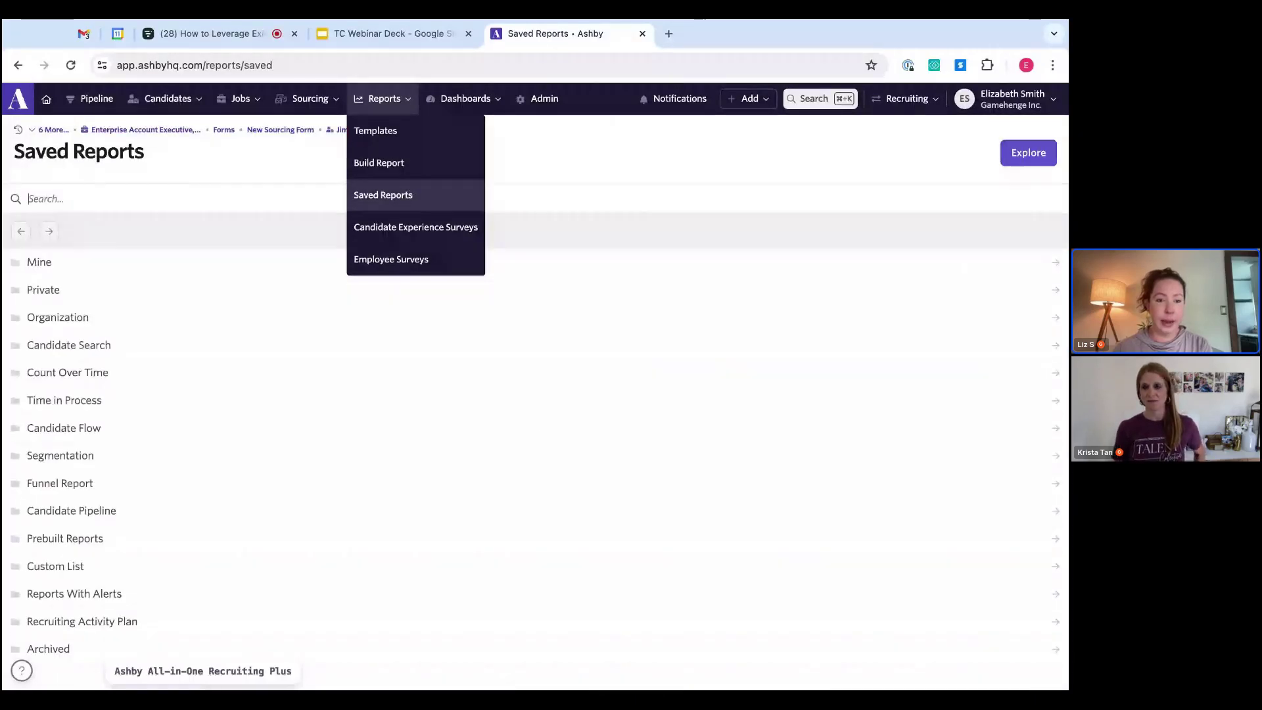
# Open the Mine, Private and Organization saved report folders in turn.
pyautogui.click(41, 262)
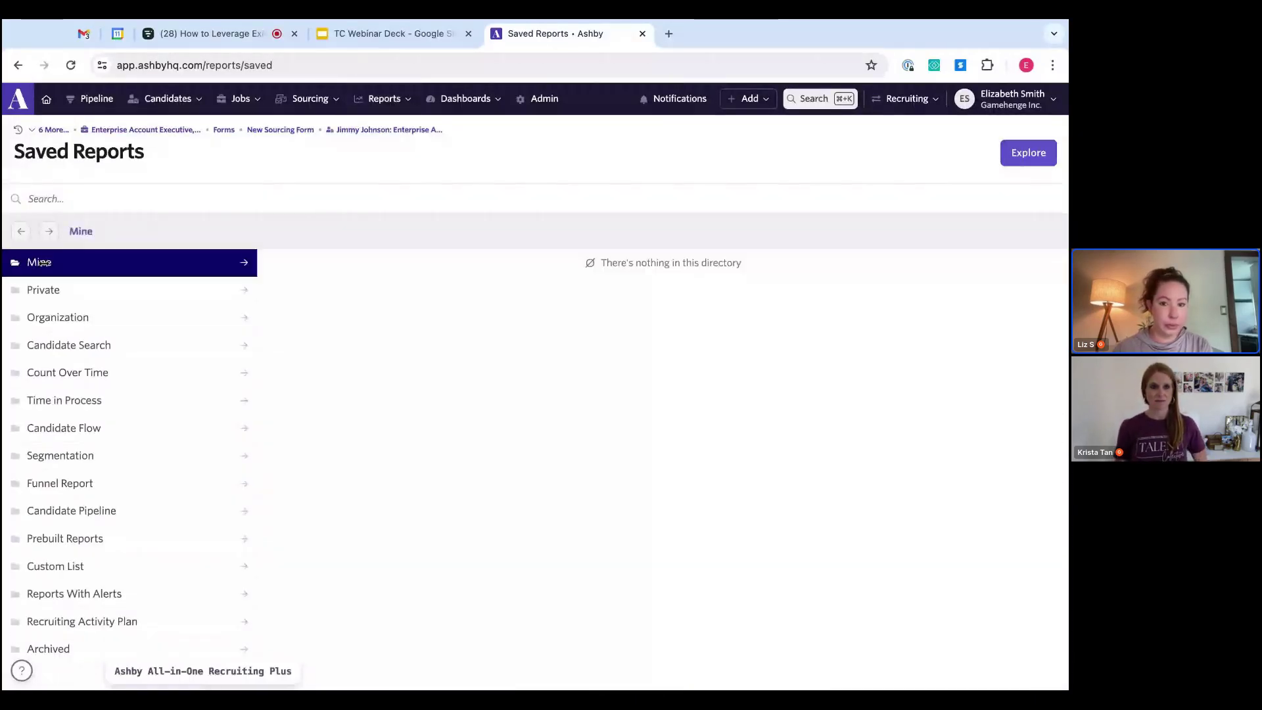
pyautogui.click(84, 294)
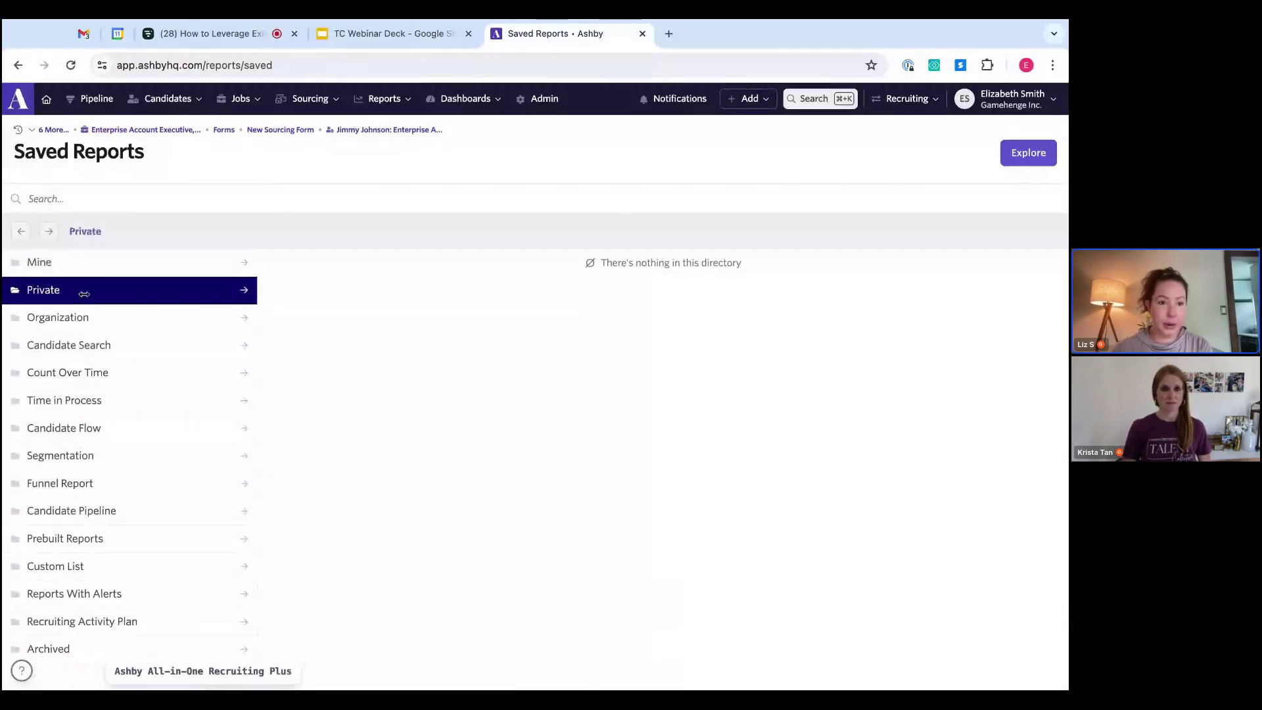
pyautogui.click(82, 318)
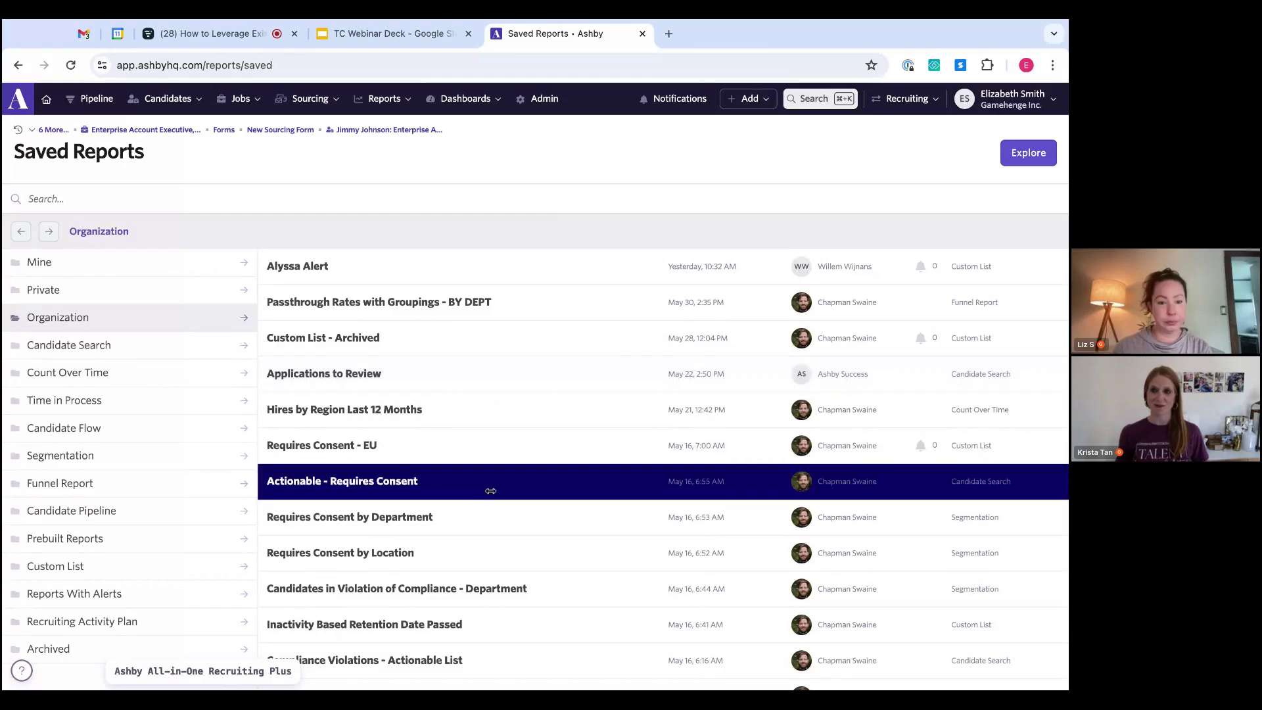
# Scroll through the Organization folder's shared reports, then close Saved Reports and return to the webinar.
pyautogui.scroll(-2, 490, 490)
pyautogui.scroll(-3, 490, 490)
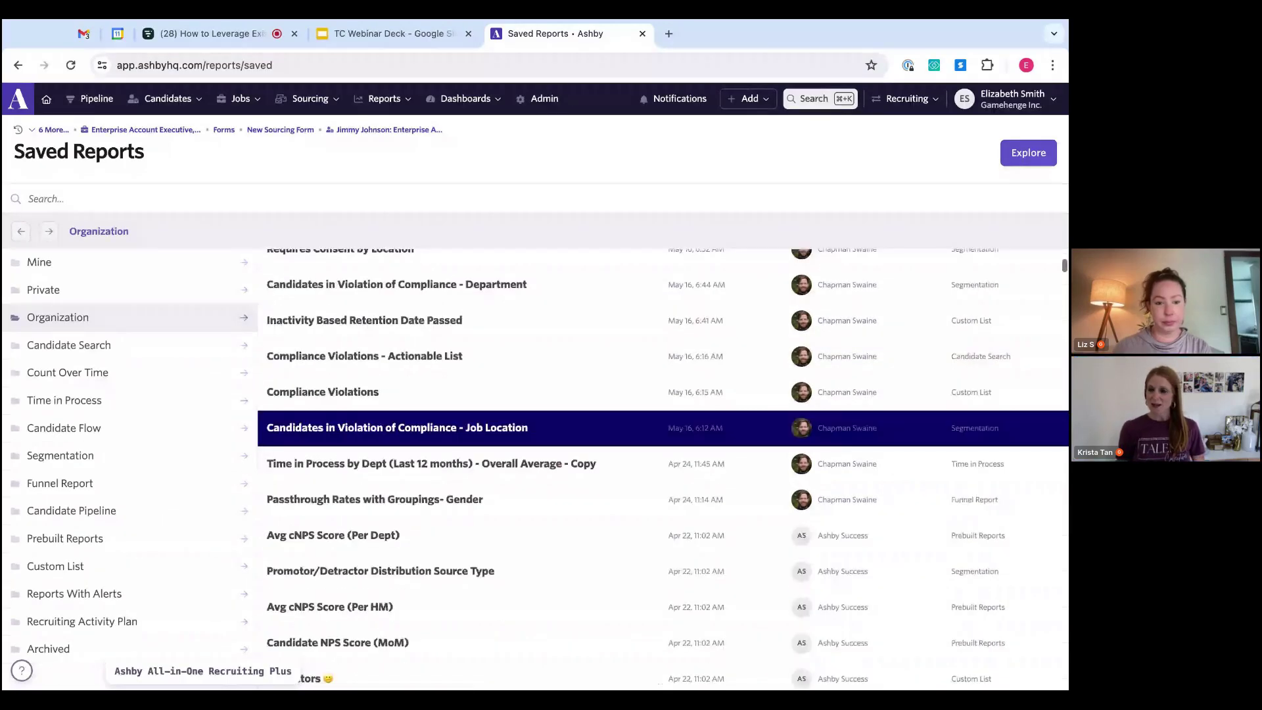
pyautogui.scroll(-2, 663, 469)
pyautogui.scroll(2, 662, 469)
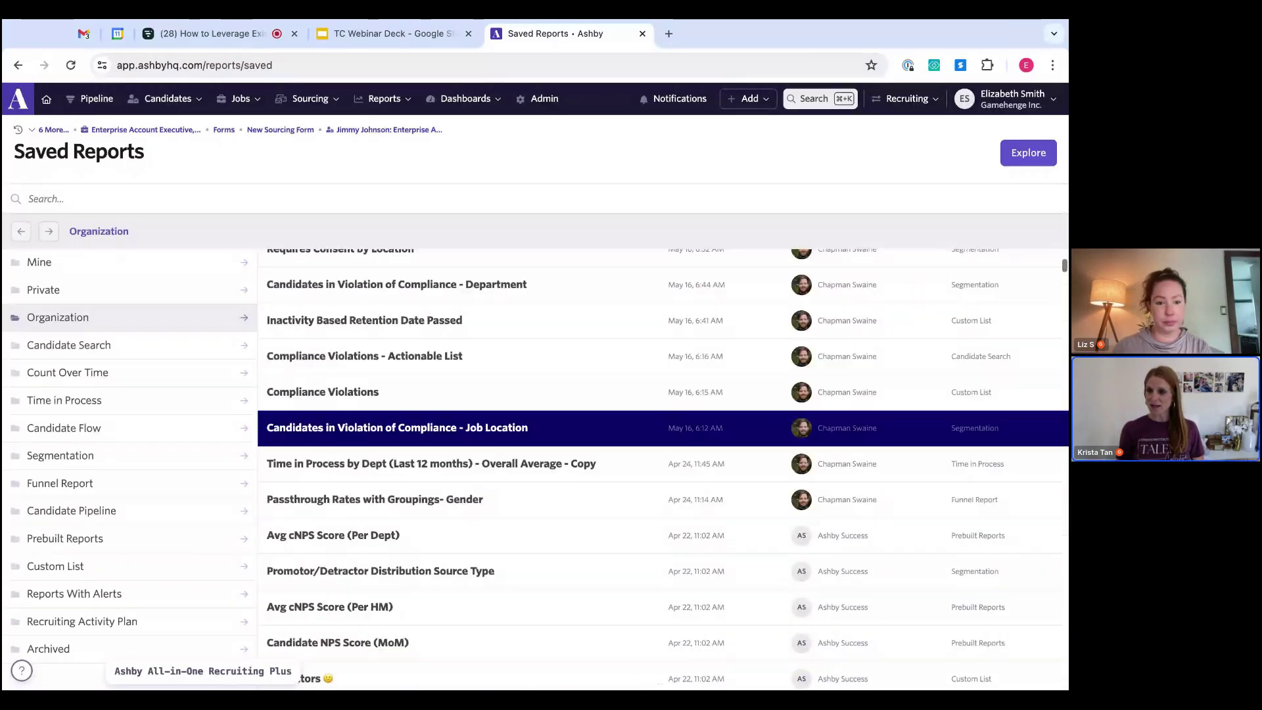
pyautogui.scroll(-5, 616, 656)
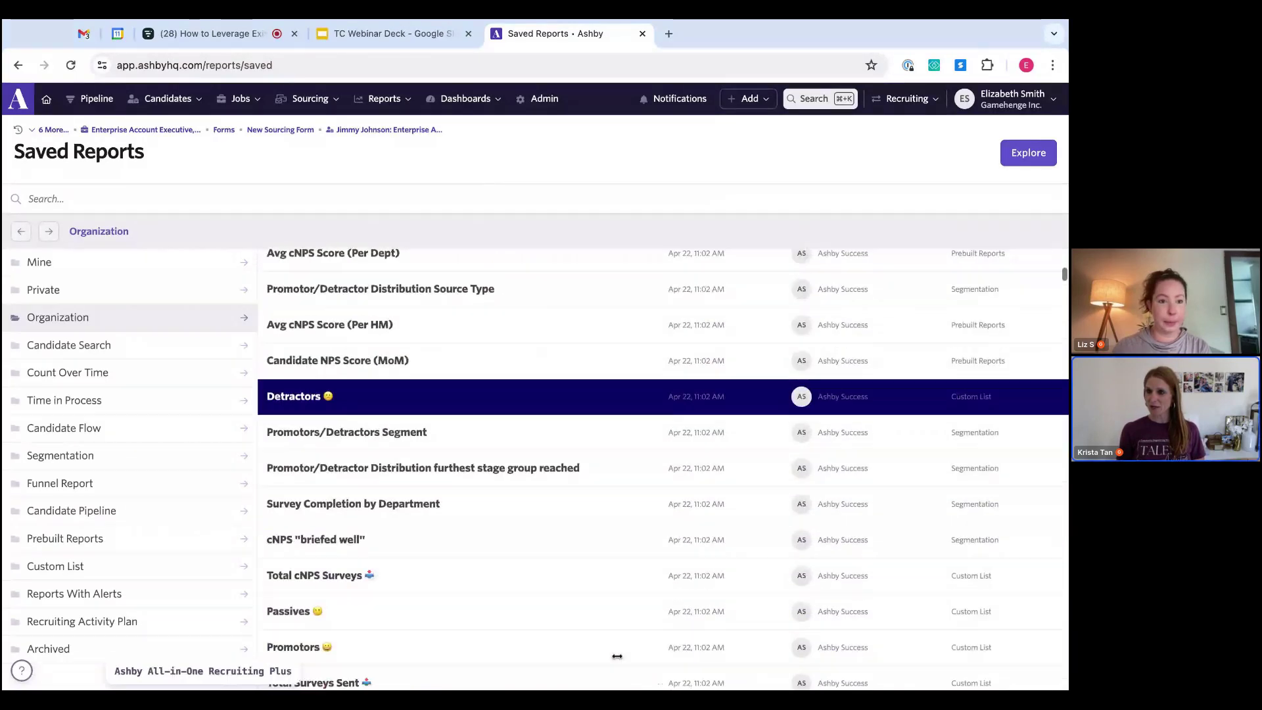
pyautogui.scroll(15, 438, 427)
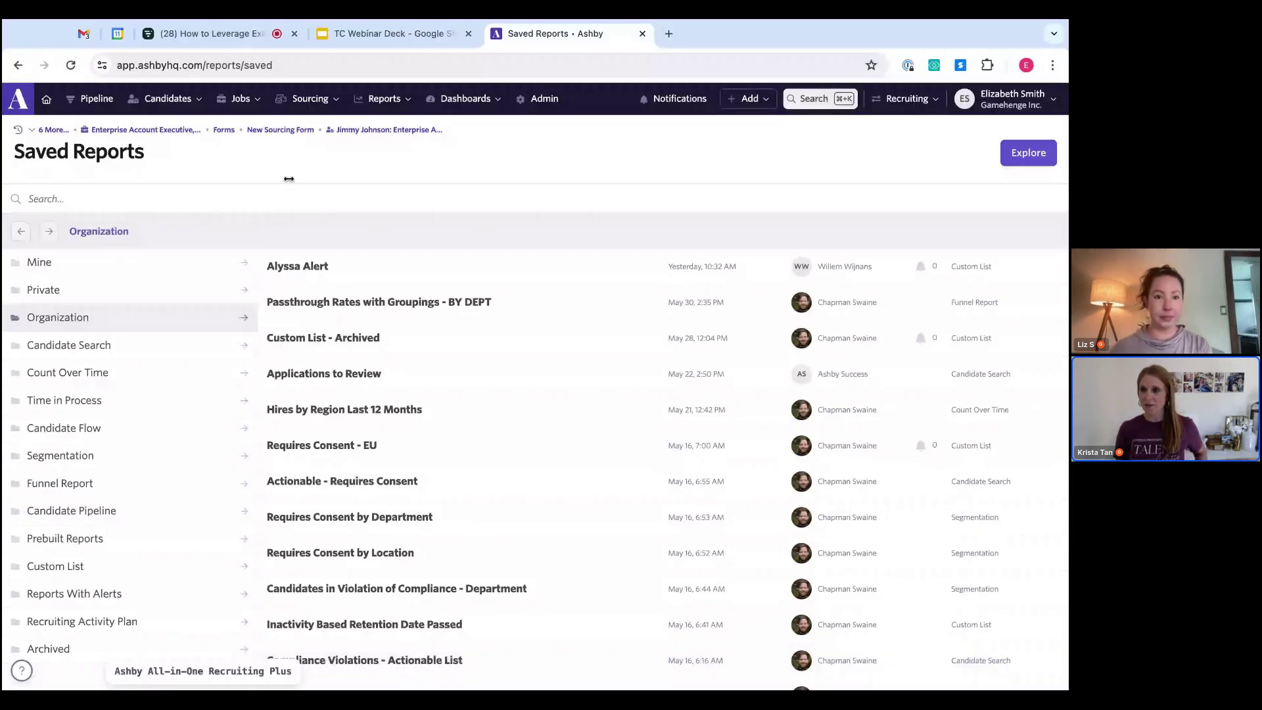
pyautogui.click(643, 33)
pyautogui.click(210, 33)
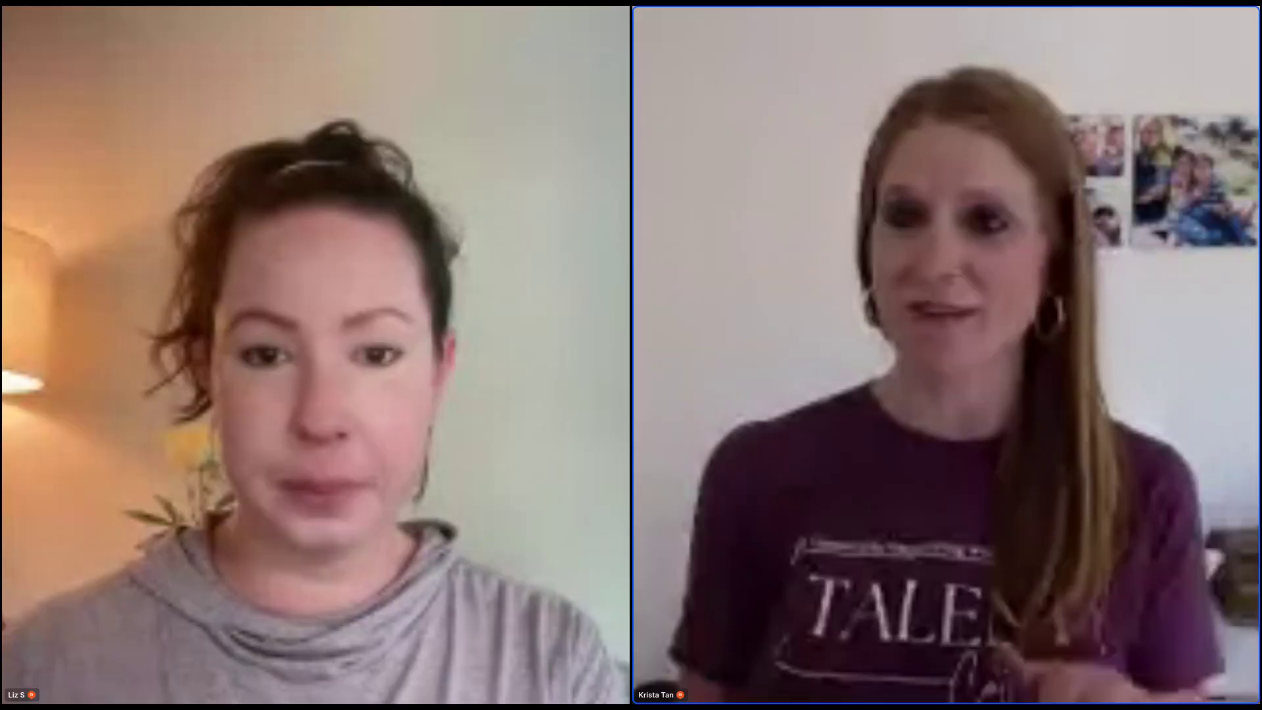